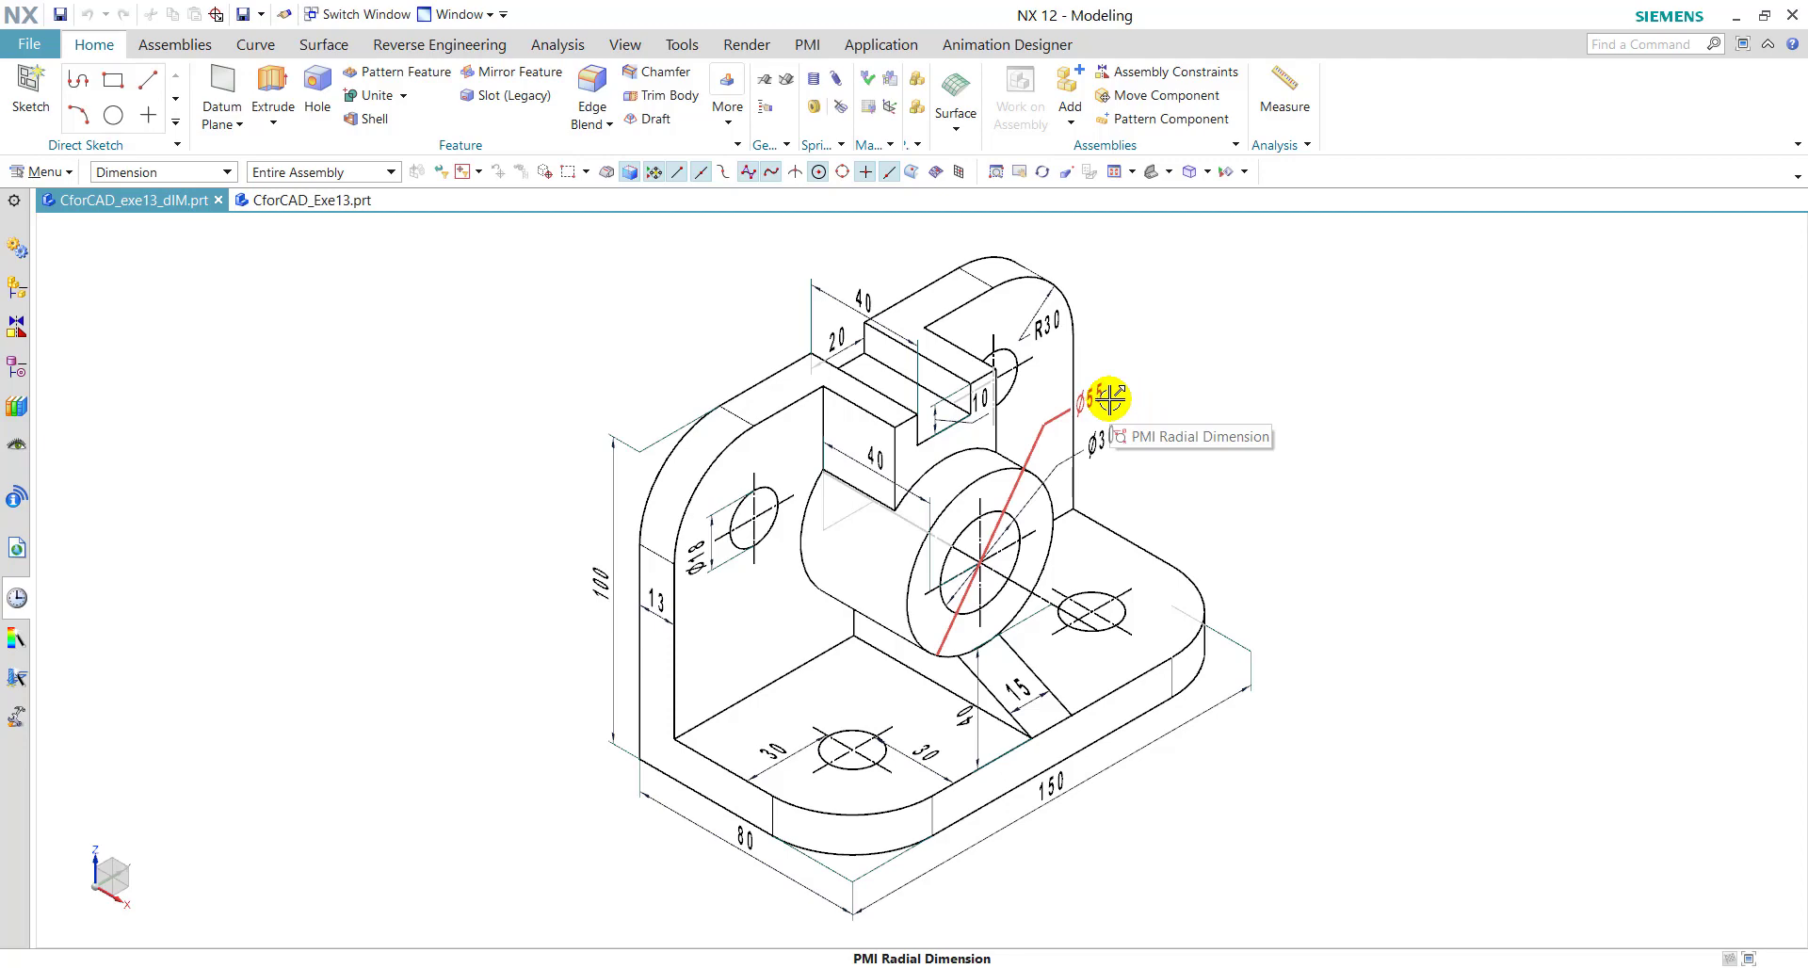
Step: Save the dimensioned reference part CforCAD_exe13_dIM.prt and switch to the part CforCAD_Exe13.prt
{"action": "key", "text": "ctrl+s"}
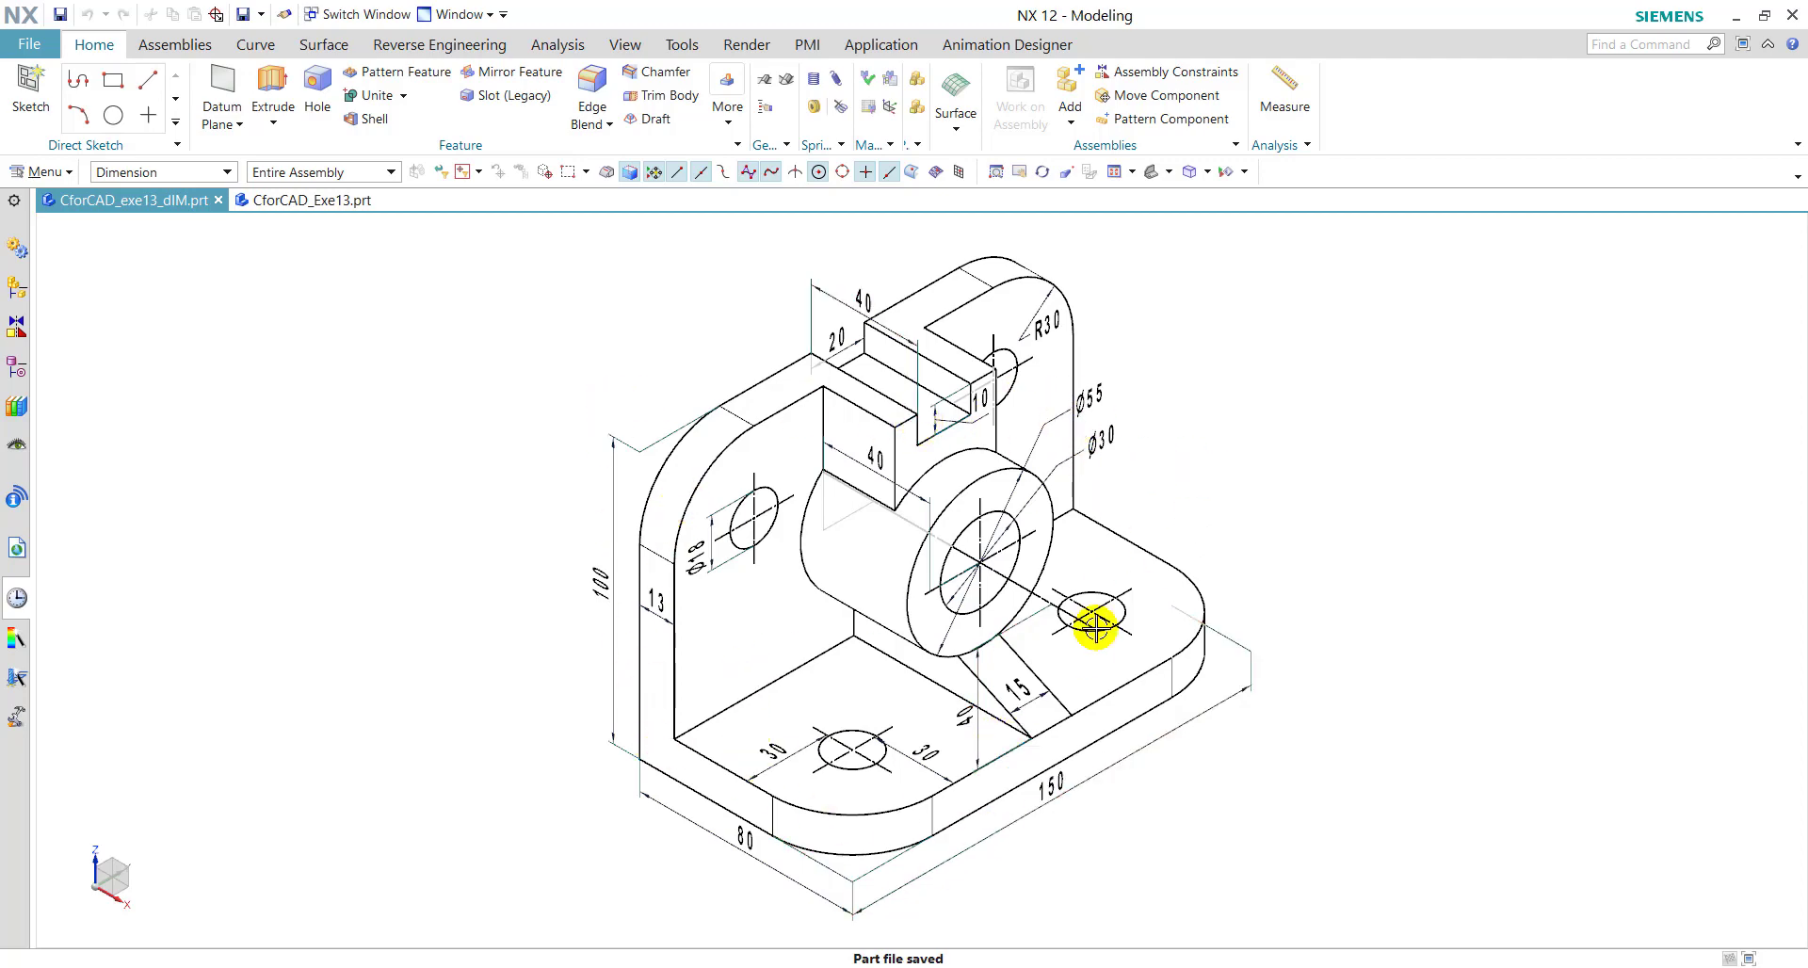
{"action": "left_click", "coordinate": [326, 201]}
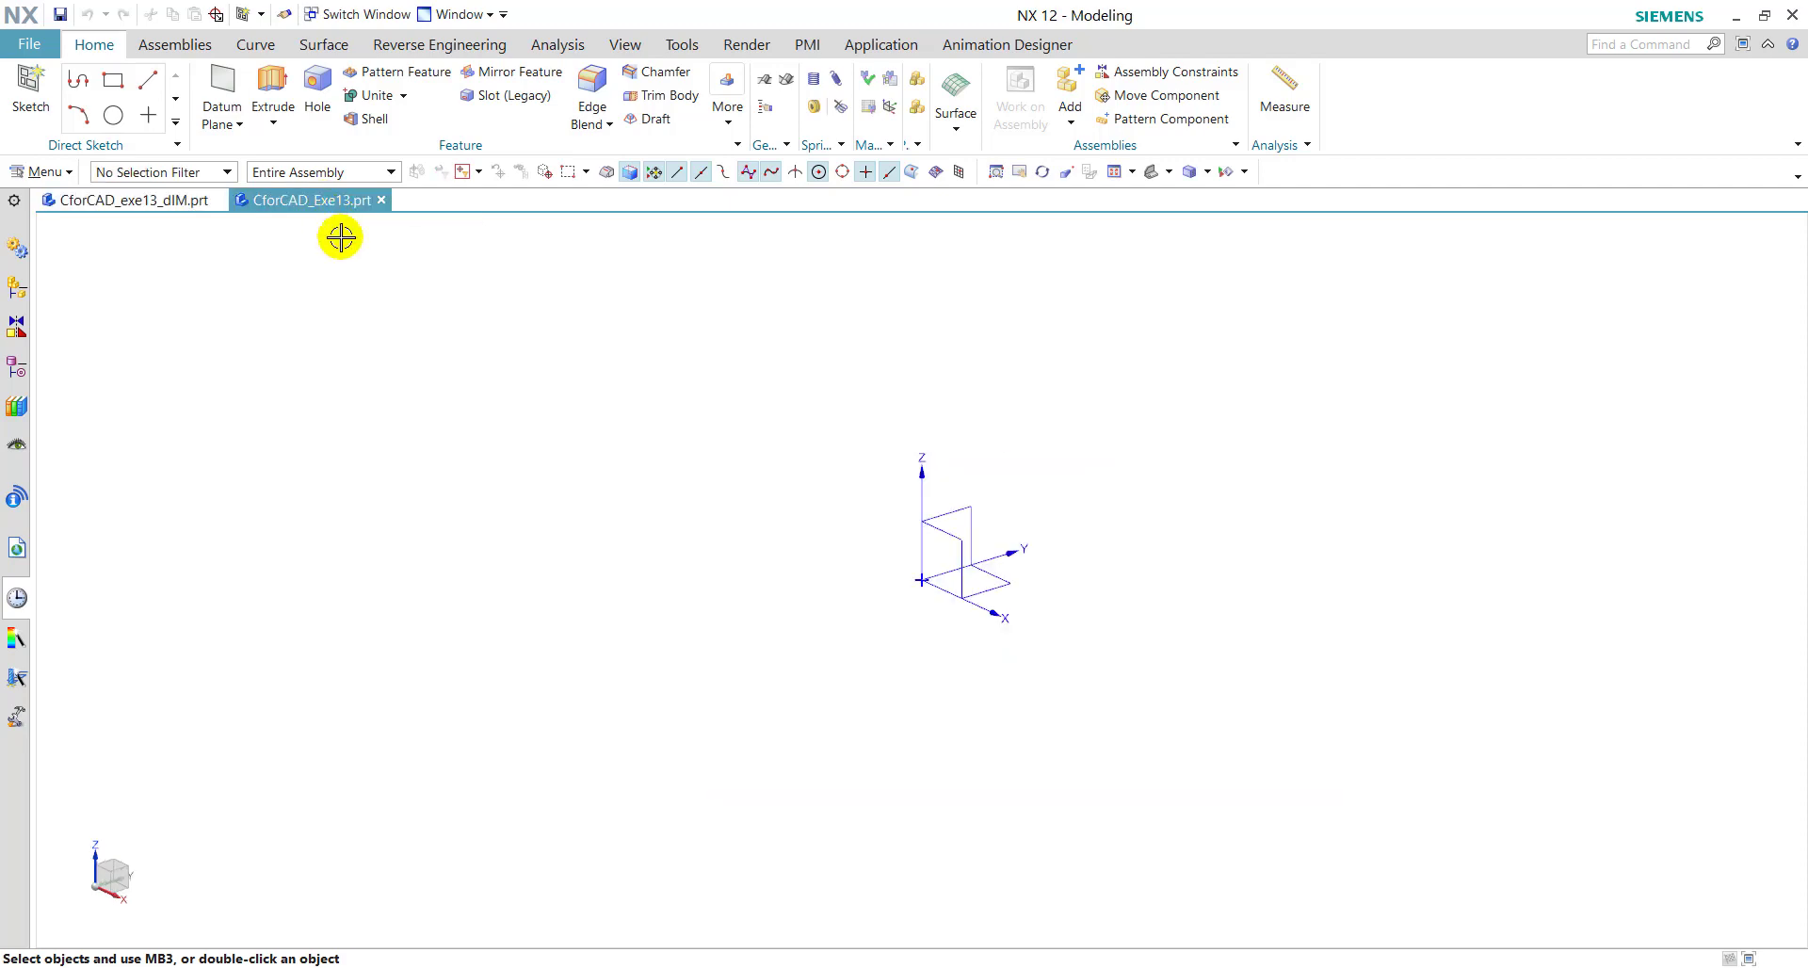
Step: Sketch a closed L-shaped profile from the origin on the XZ plane, about 91 mm tall with an upright about 35 mm wide
{"action": "left_click", "coordinate": [31, 94]}
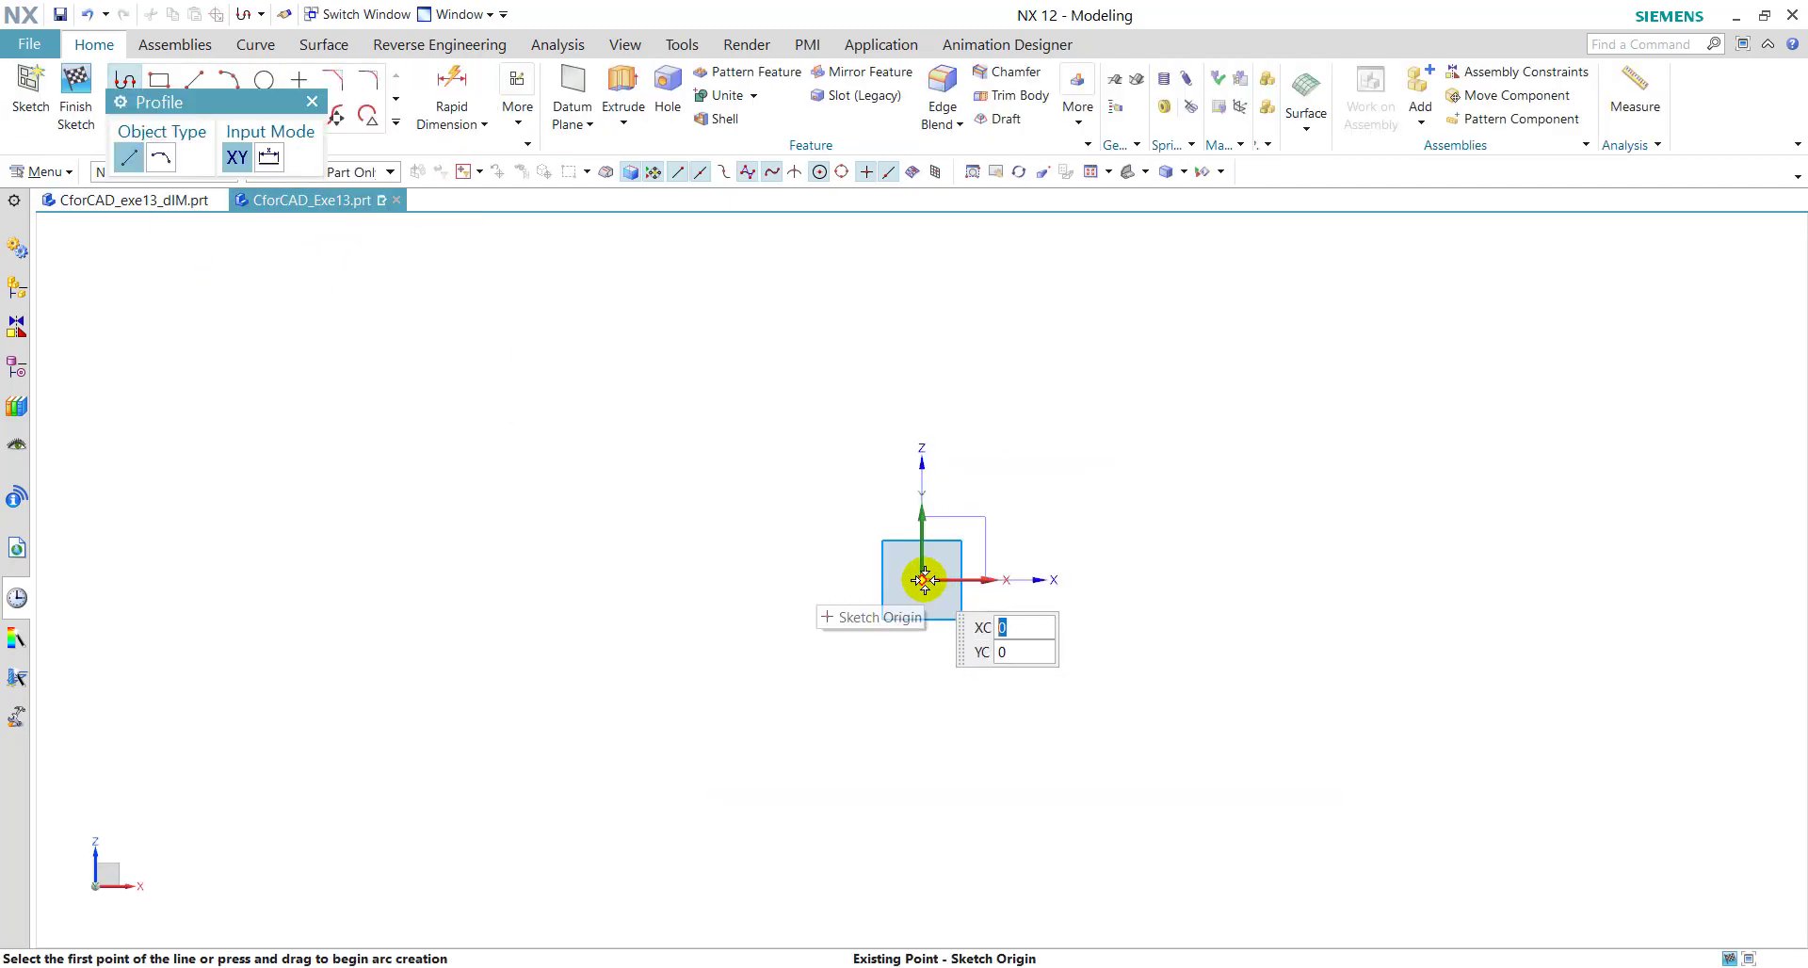
{"action": "left_click", "coordinate": [923, 579]}
{"action": "left_click", "coordinate": [1401, 579]}
{"action": "left_click", "coordinate": [1401, 479]}
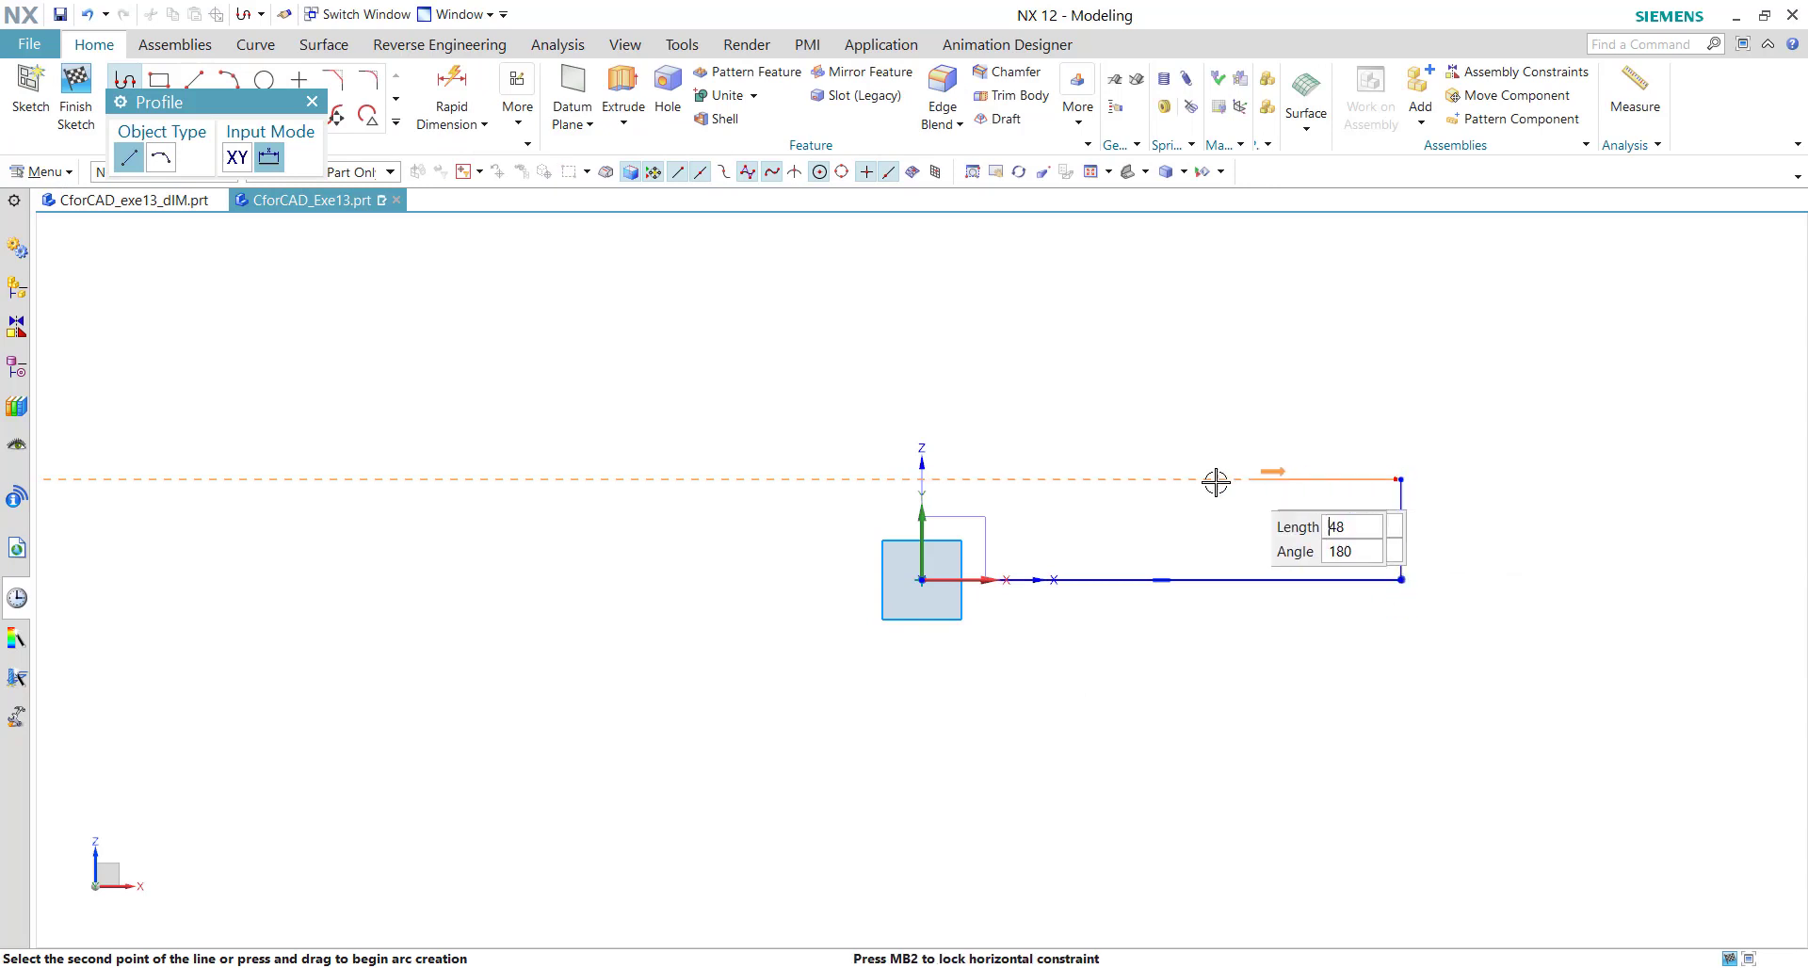
{"action": "left_click", "coordinate": [1043, 479]}
{"action": "left_click", "coordinate": [1043, 265]}
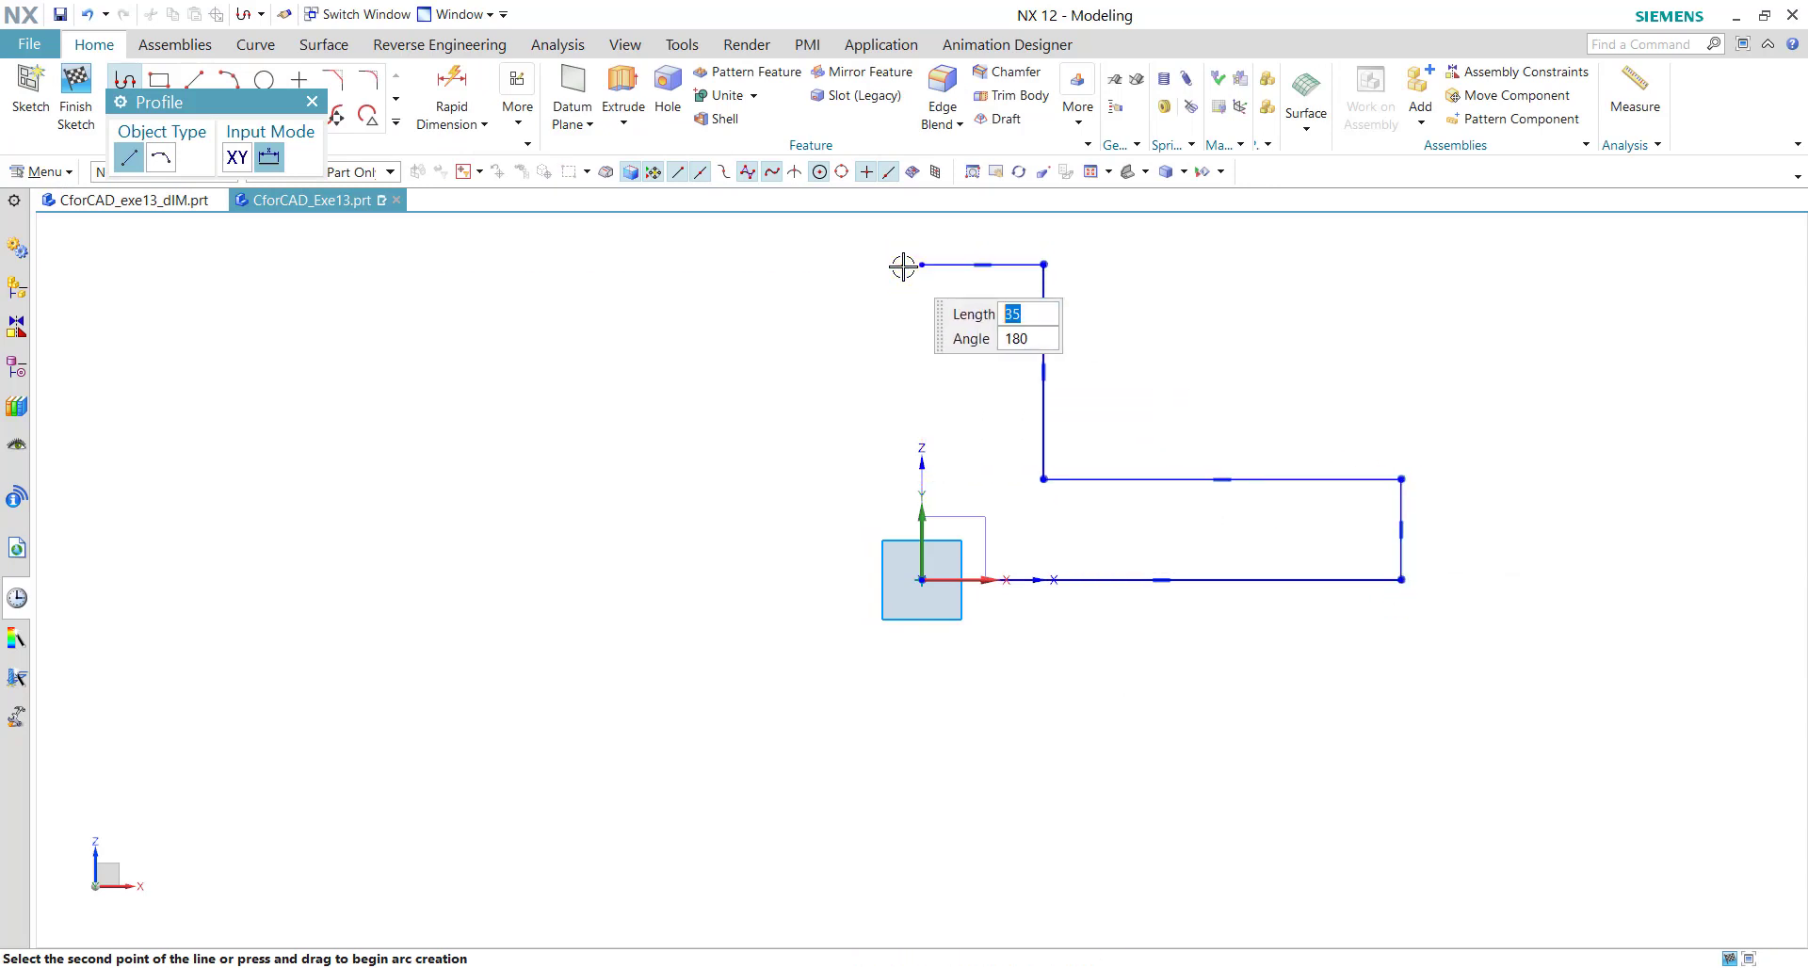
{"action": "left_click", "coordinate": [922, 265]}
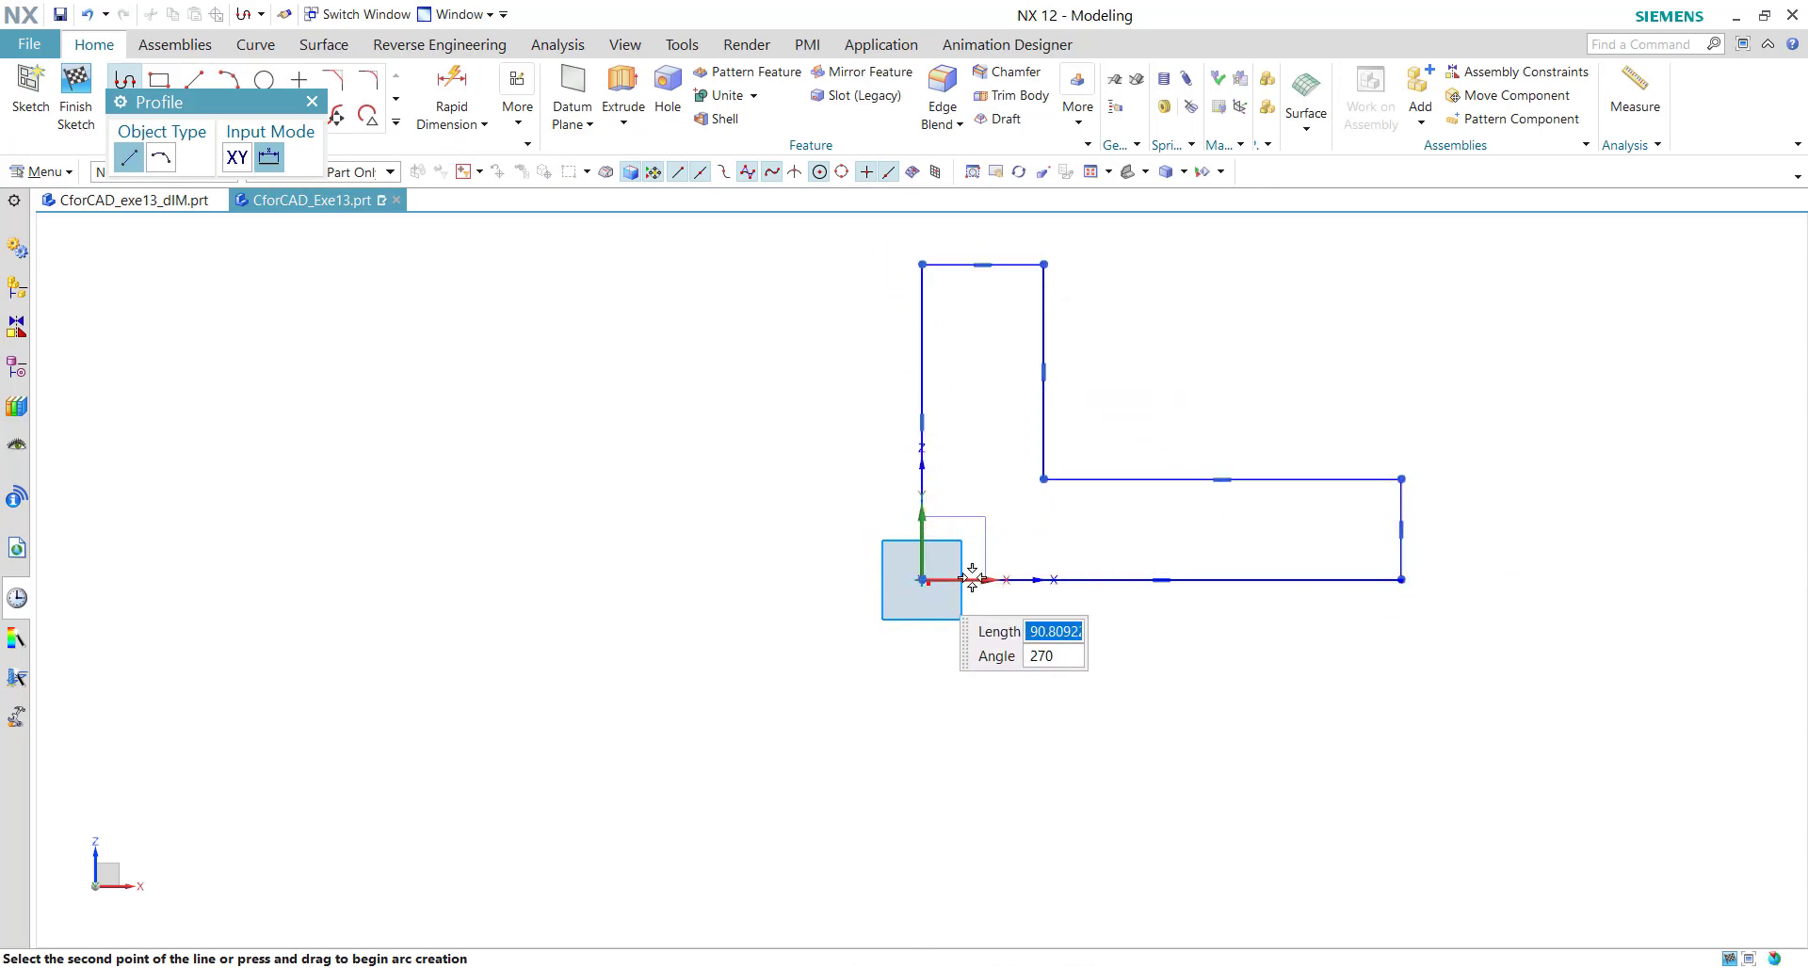
{"action": "left_click_drag", "start_coordinate": [302, 103], "coordinate": [433, 374]}
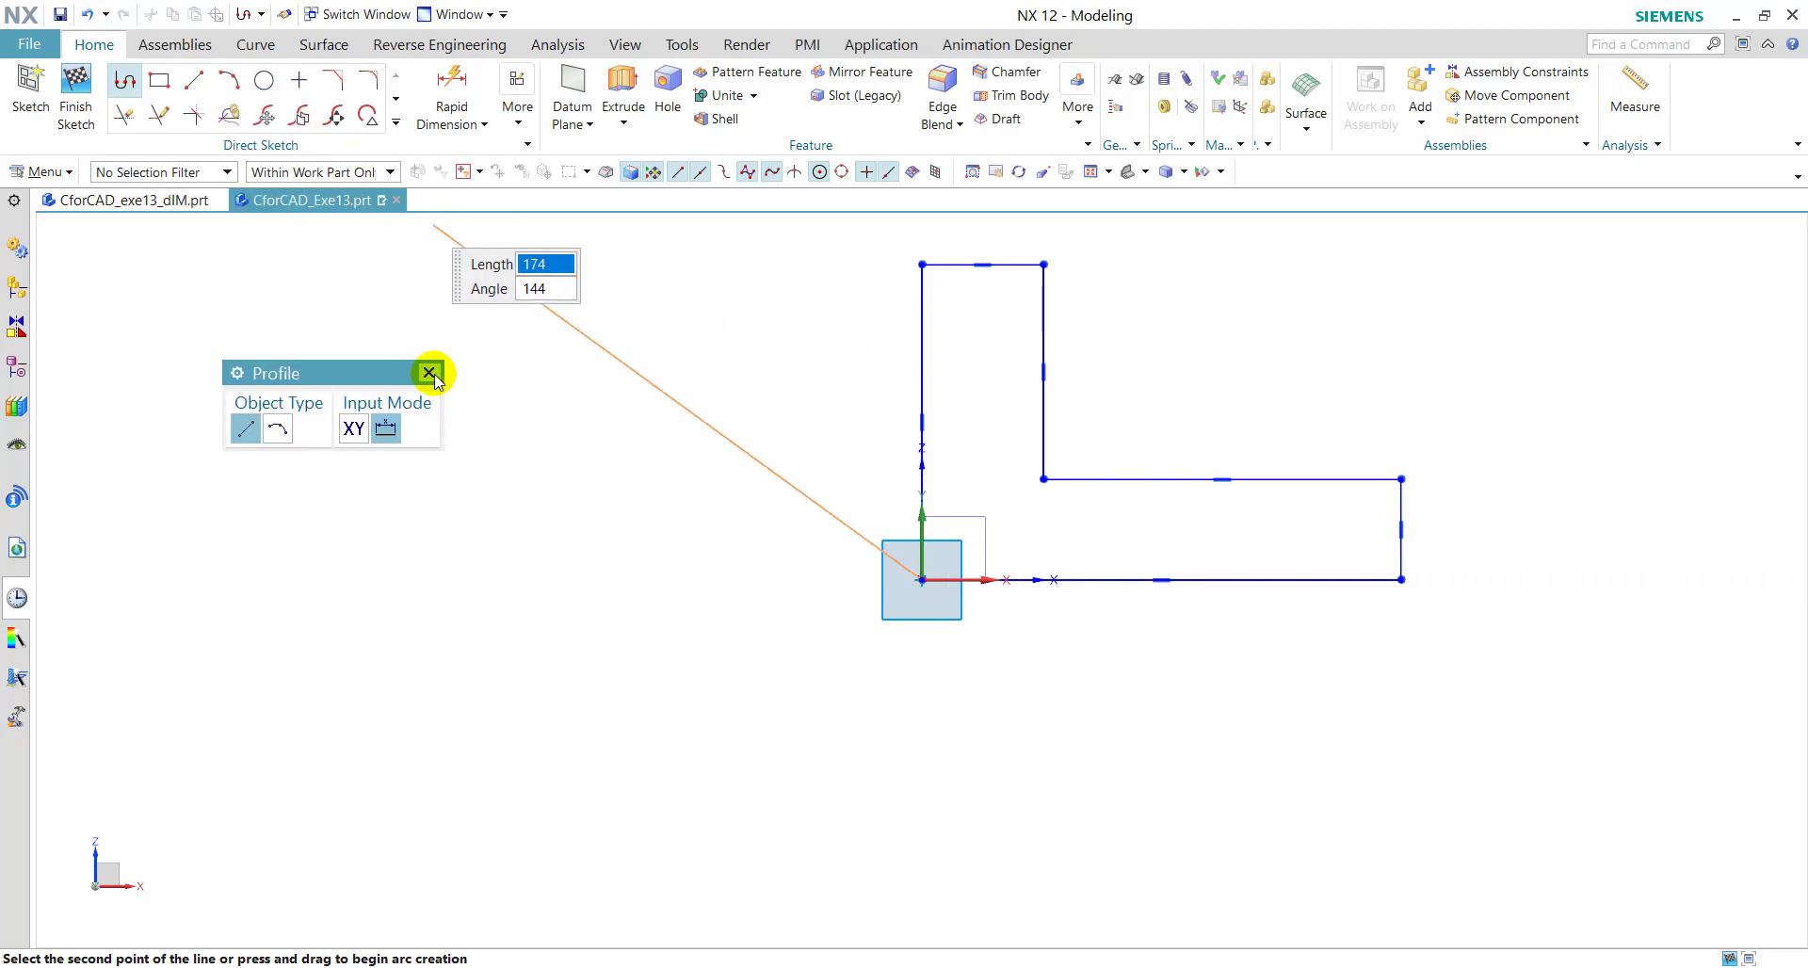
{"action": "left_click", "coordinate": [429, 373]}
Step: Constrain the short end edge of the upright and the short end edge of the base to equal length
{"action": "left_click", "coordinate": [517, 106]}
{"action": "left_click", "coordinate": [588, 125]}
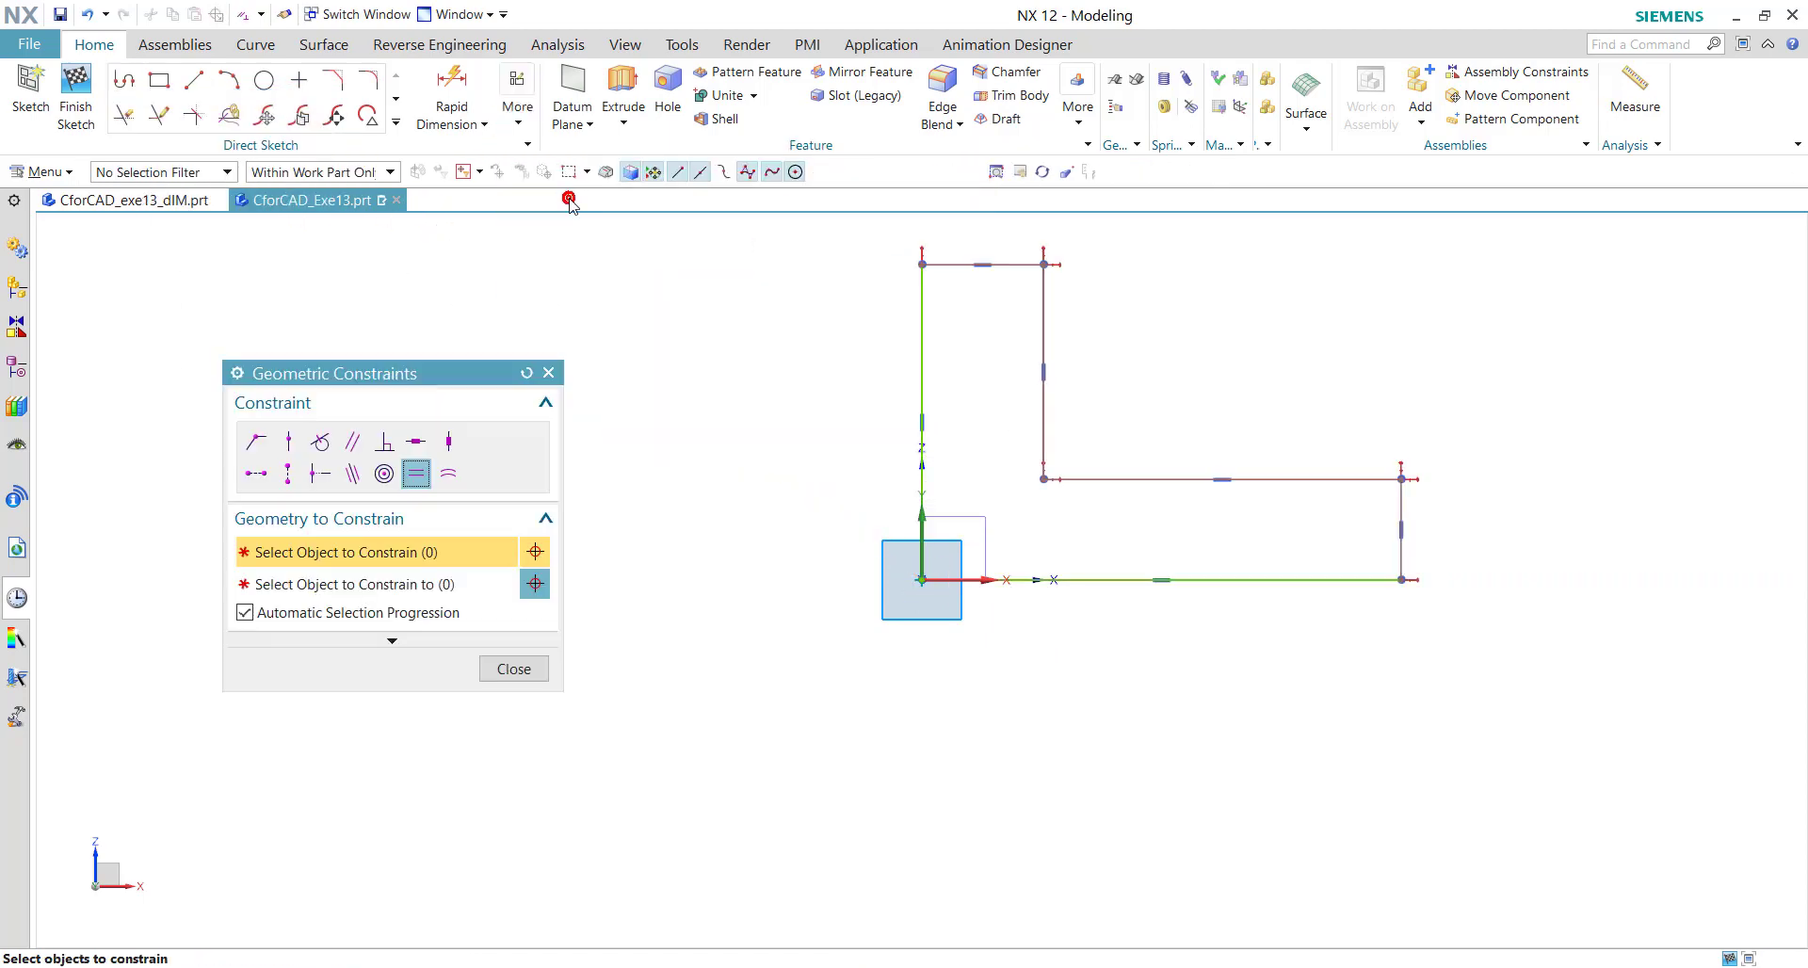
{"action": "left_click_drag", "start_coordinate": [465, 381], "coordinate": [502, 360]}
{"action": "left_click", "coordinate": [446, 453]}
{"action": "left_click", "coordinate": [1012, 263]}
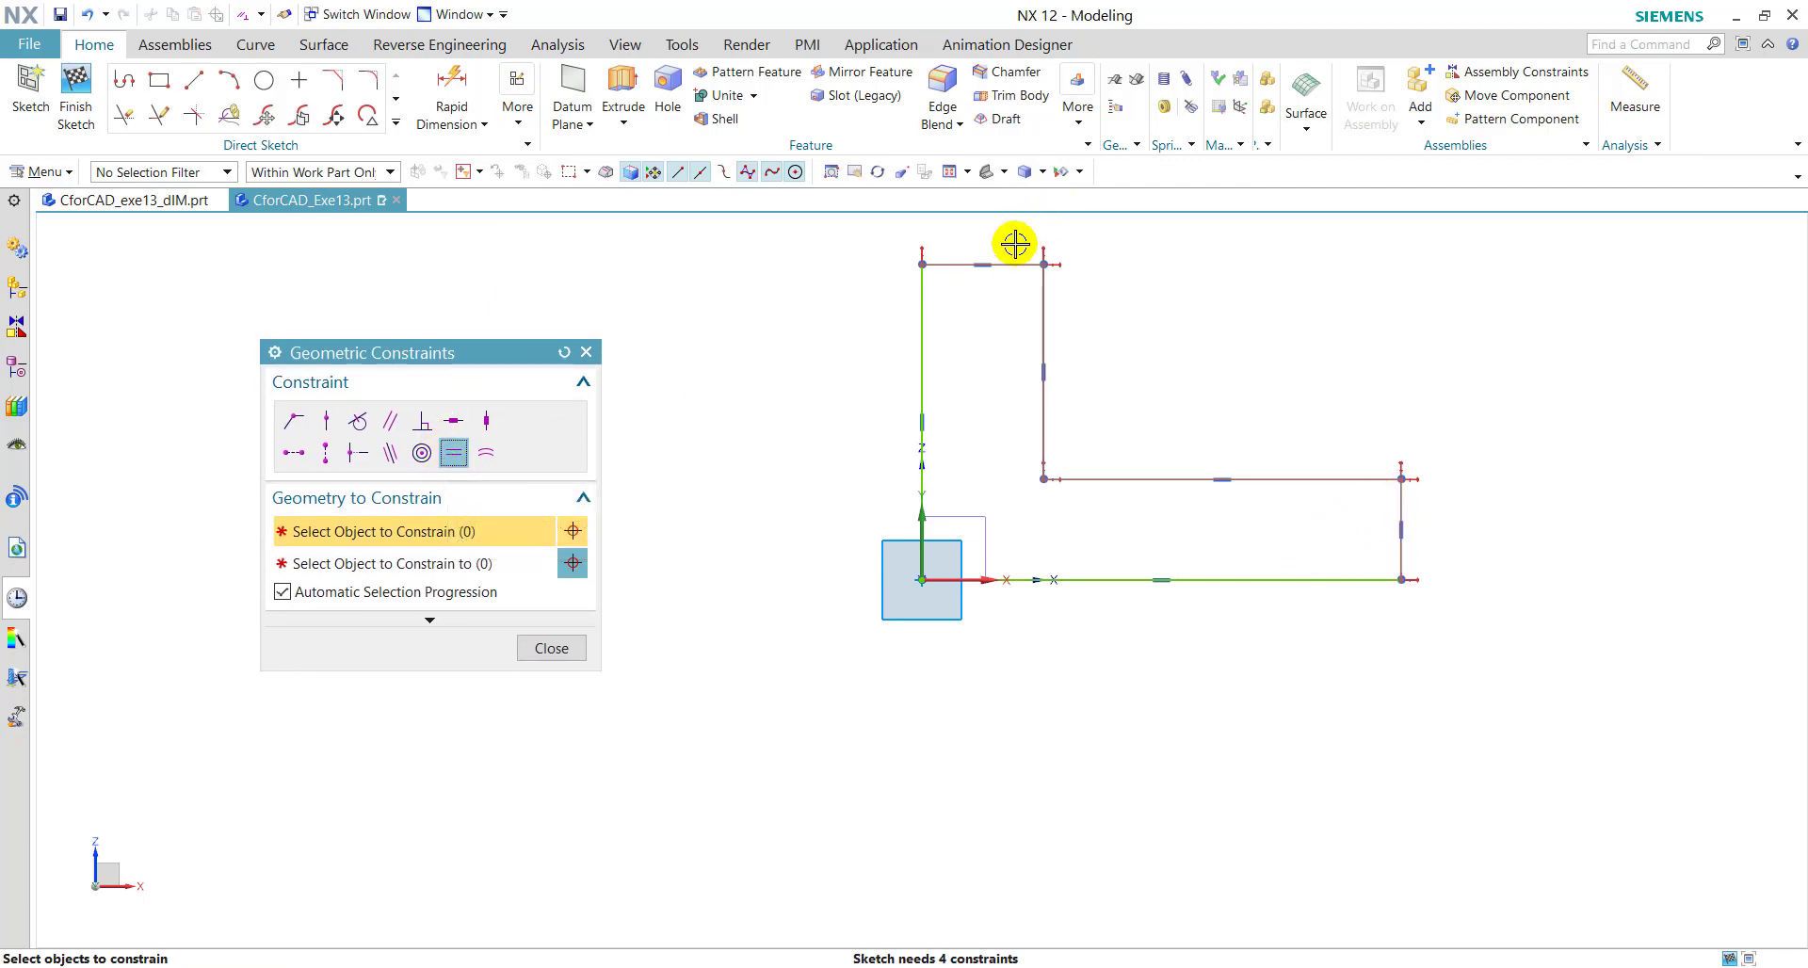
{"action": "left_click", "coordinate": [1401, 498]}
{"action": "left_click", "coordinate": [552, 648]}
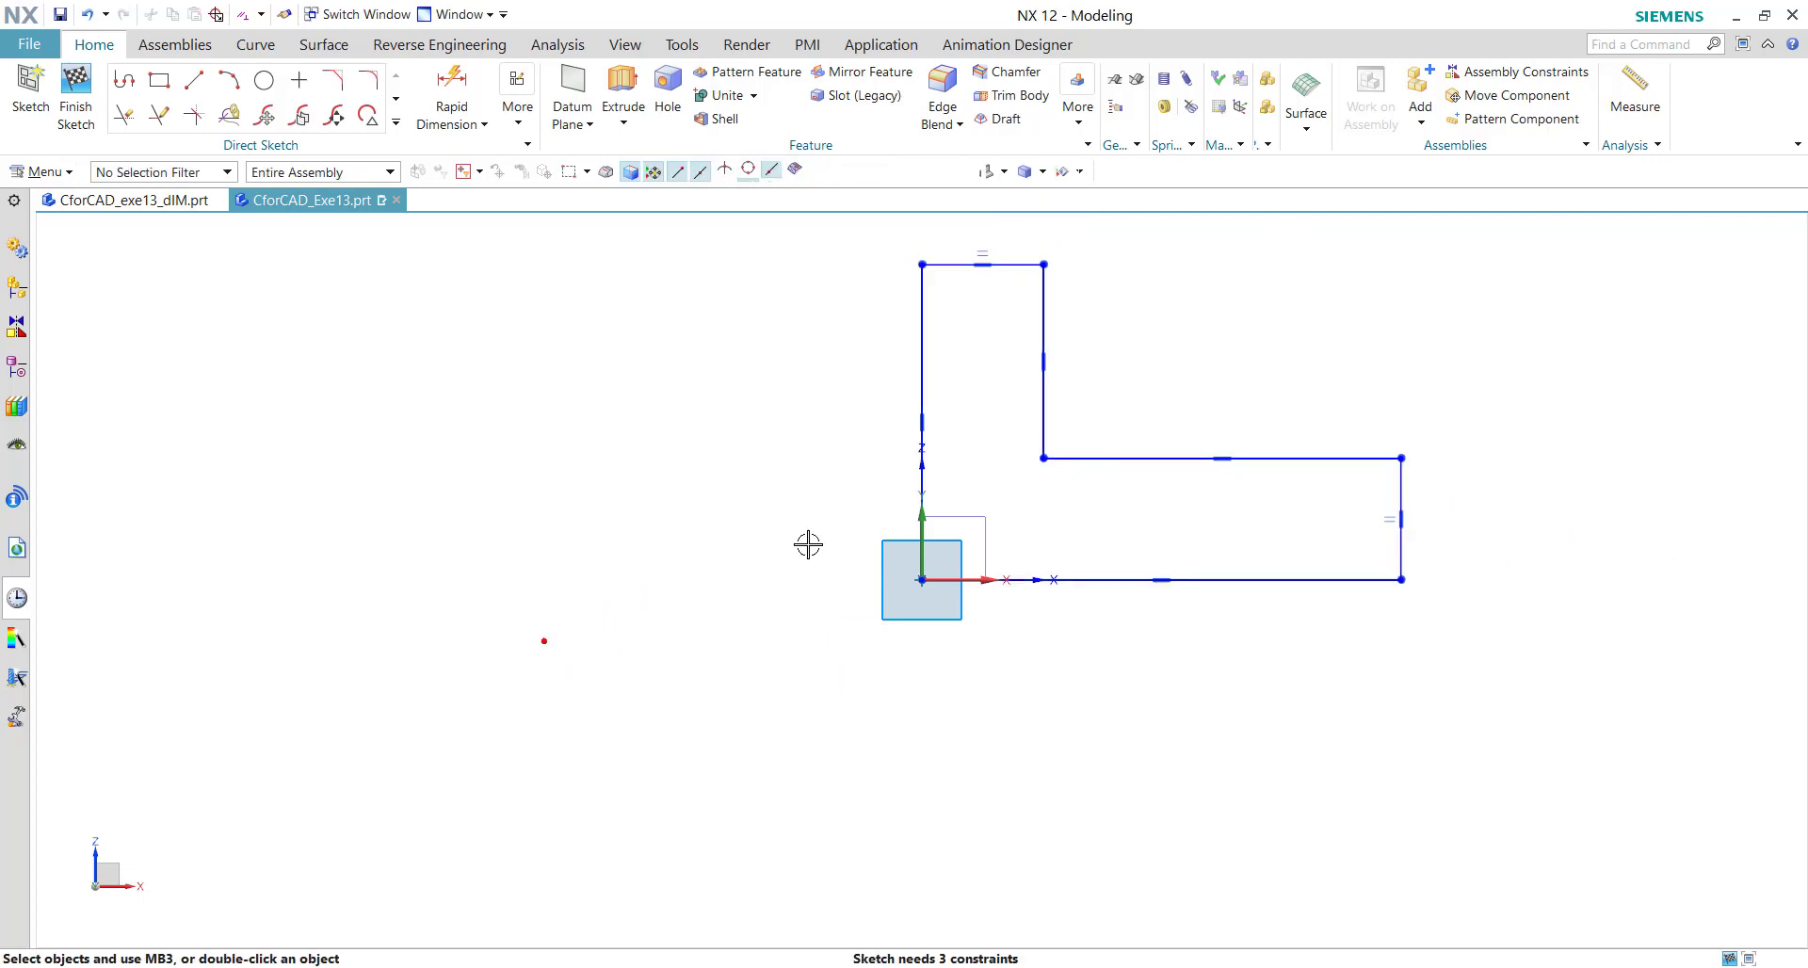
Step: Dimension the thickness of the L-profile's upright at 13 mm
{"action": "left_click", "coordinate": [450, 93]}
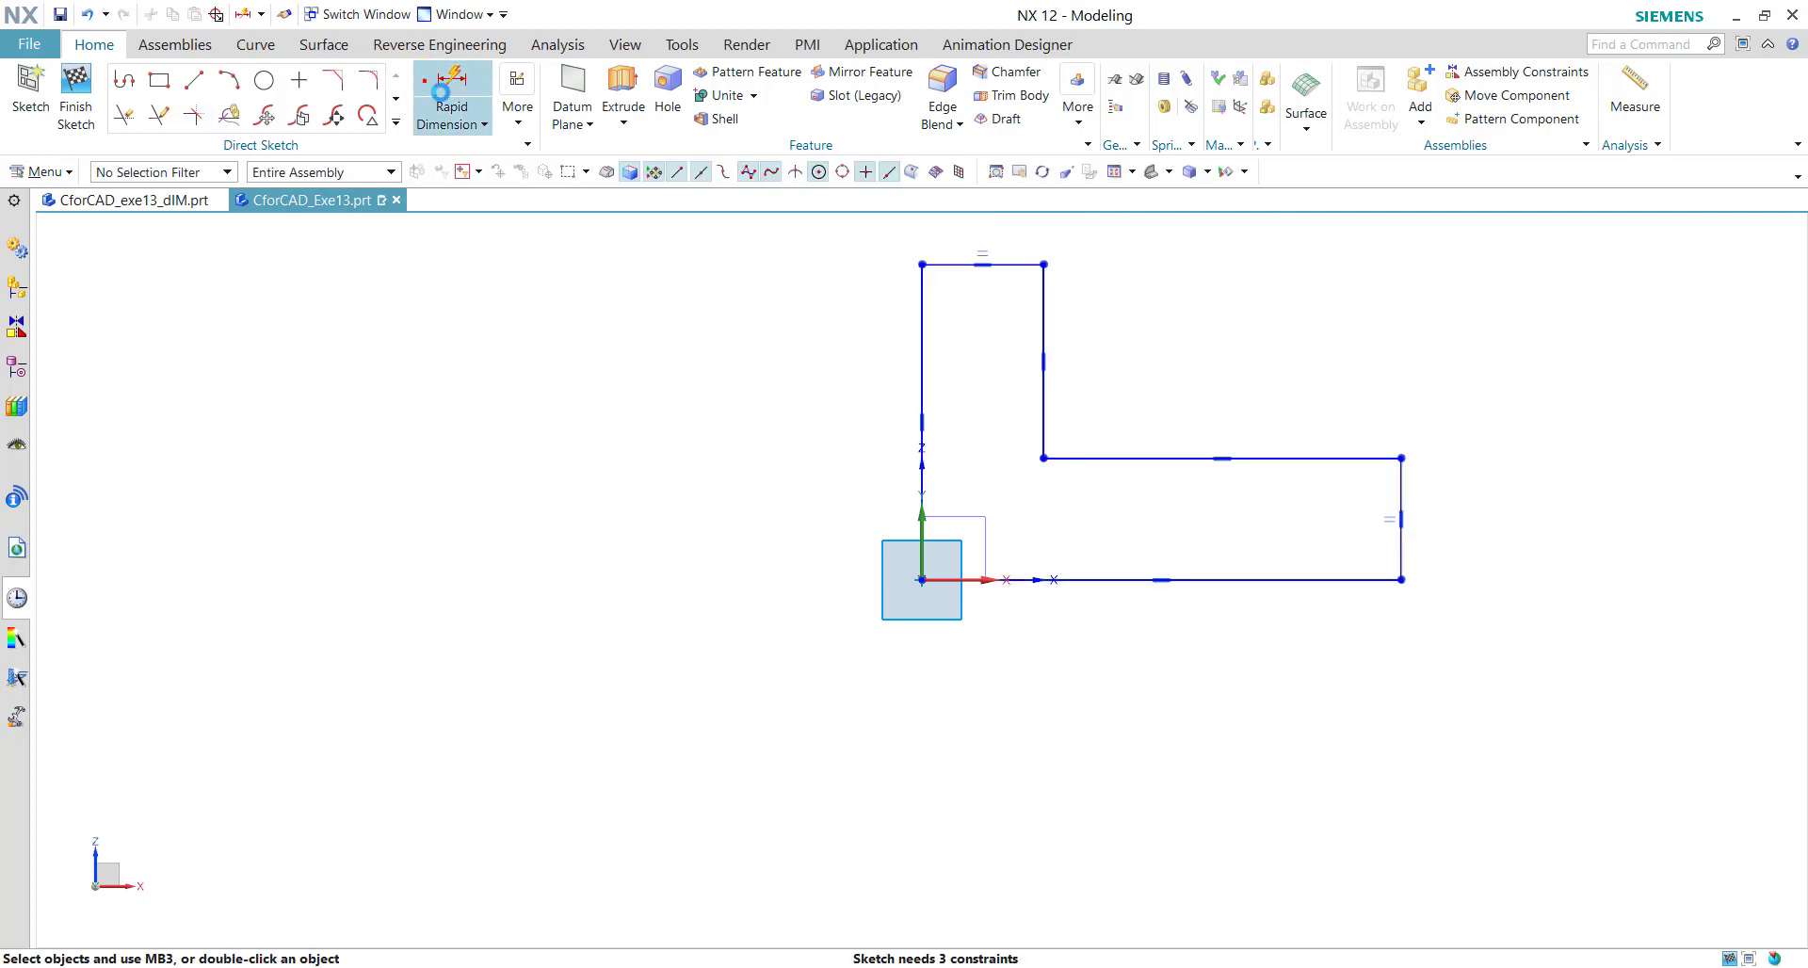
{"action": "left_click", "coordinate": [1009, 266]}
{"action": "left_click", "coordinate": [1153, 363]}
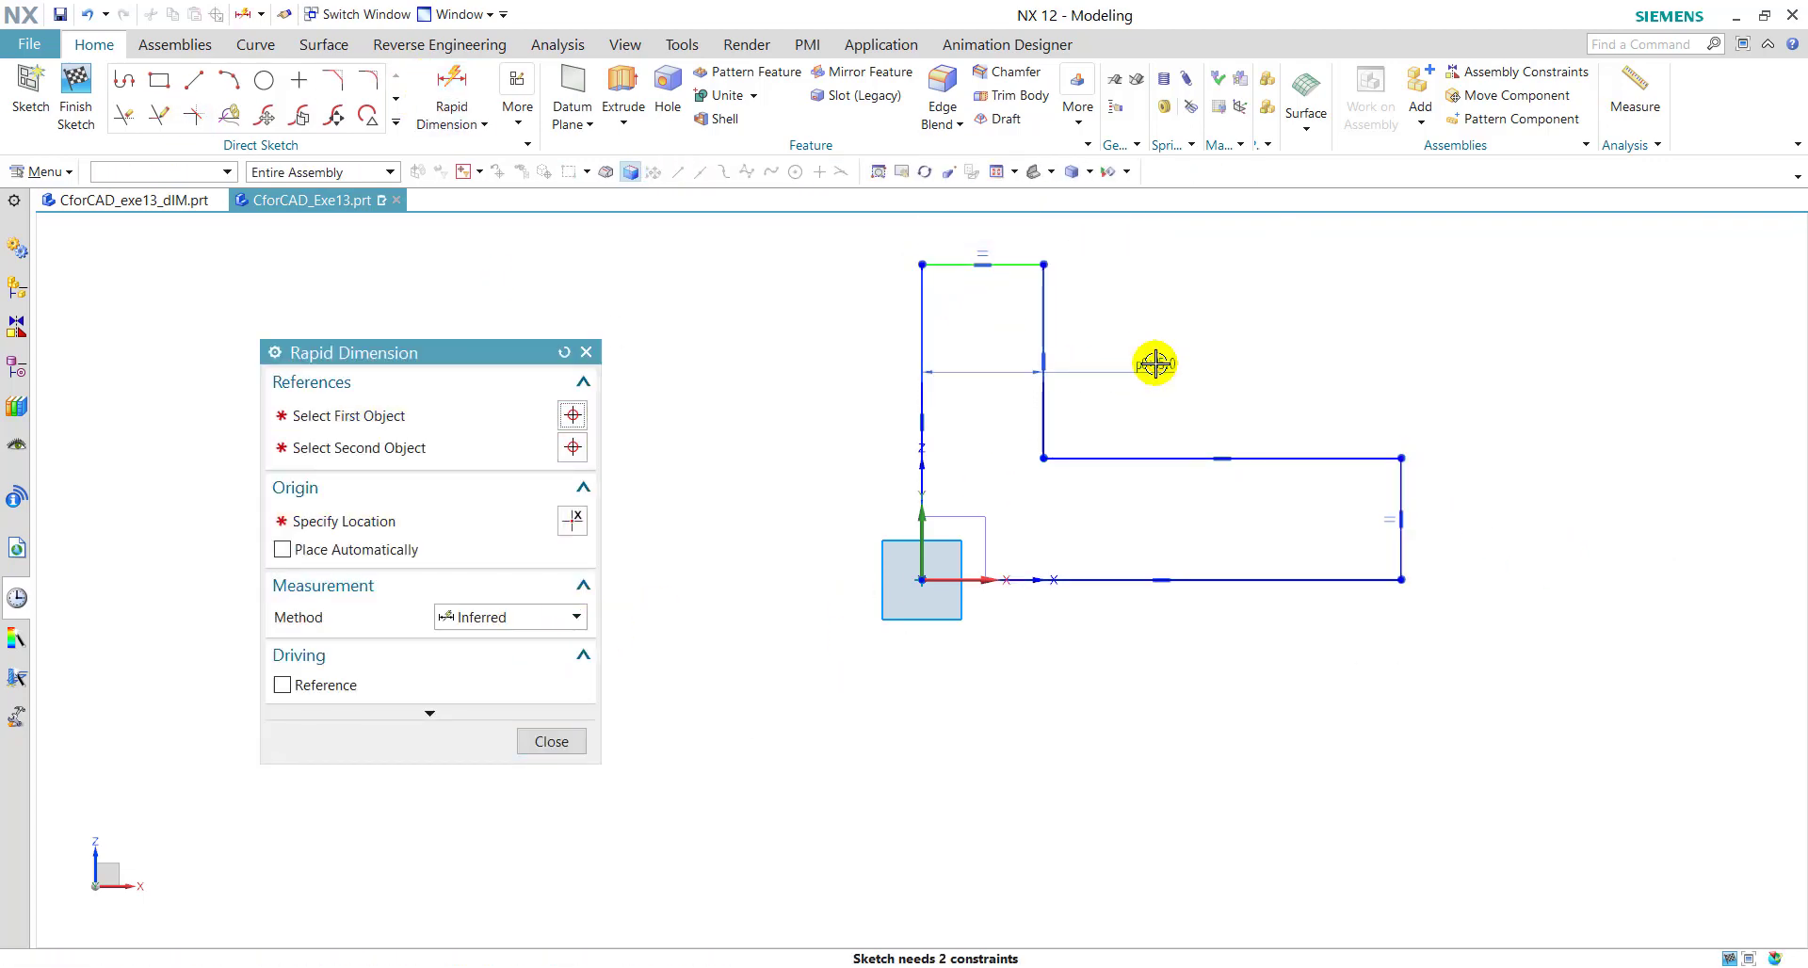
{"action": "type", "text": "13"}
{"action": "key", "text": "Return"}
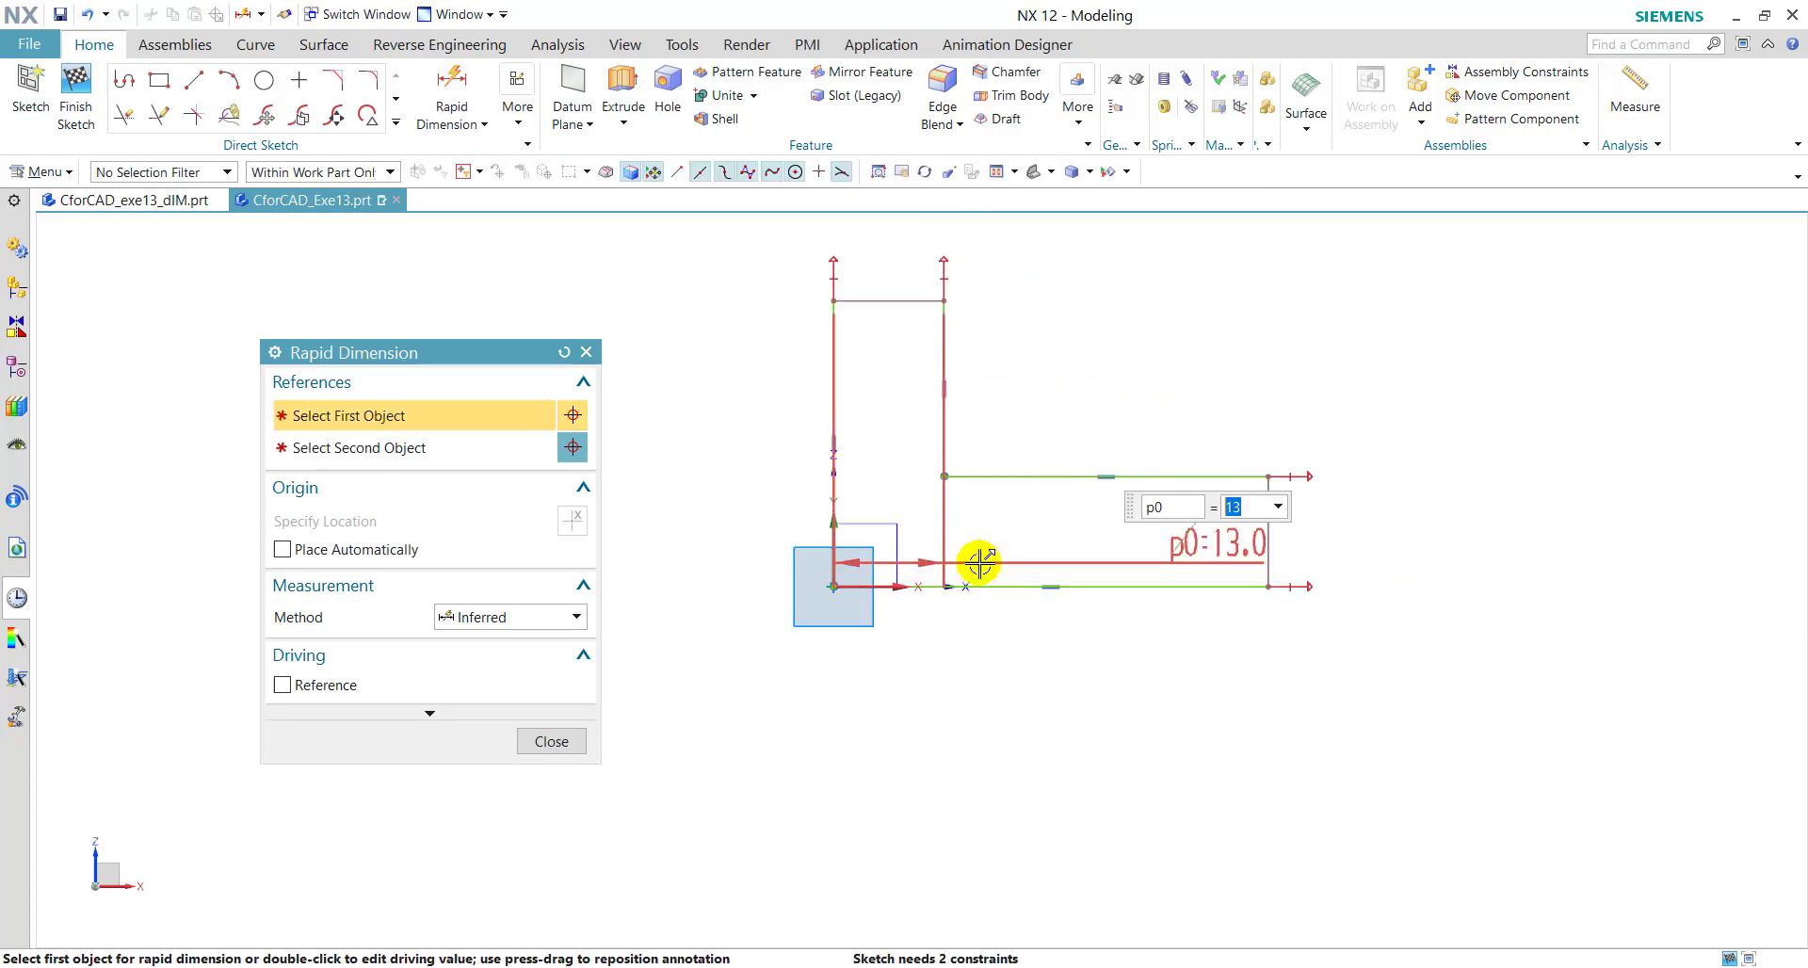
Step: Dimension the L-profile's overall height at 100 mm and its base length at 80 mm, and finish the sketch
{"action": "left_click", "coordinate": [844, 368]}
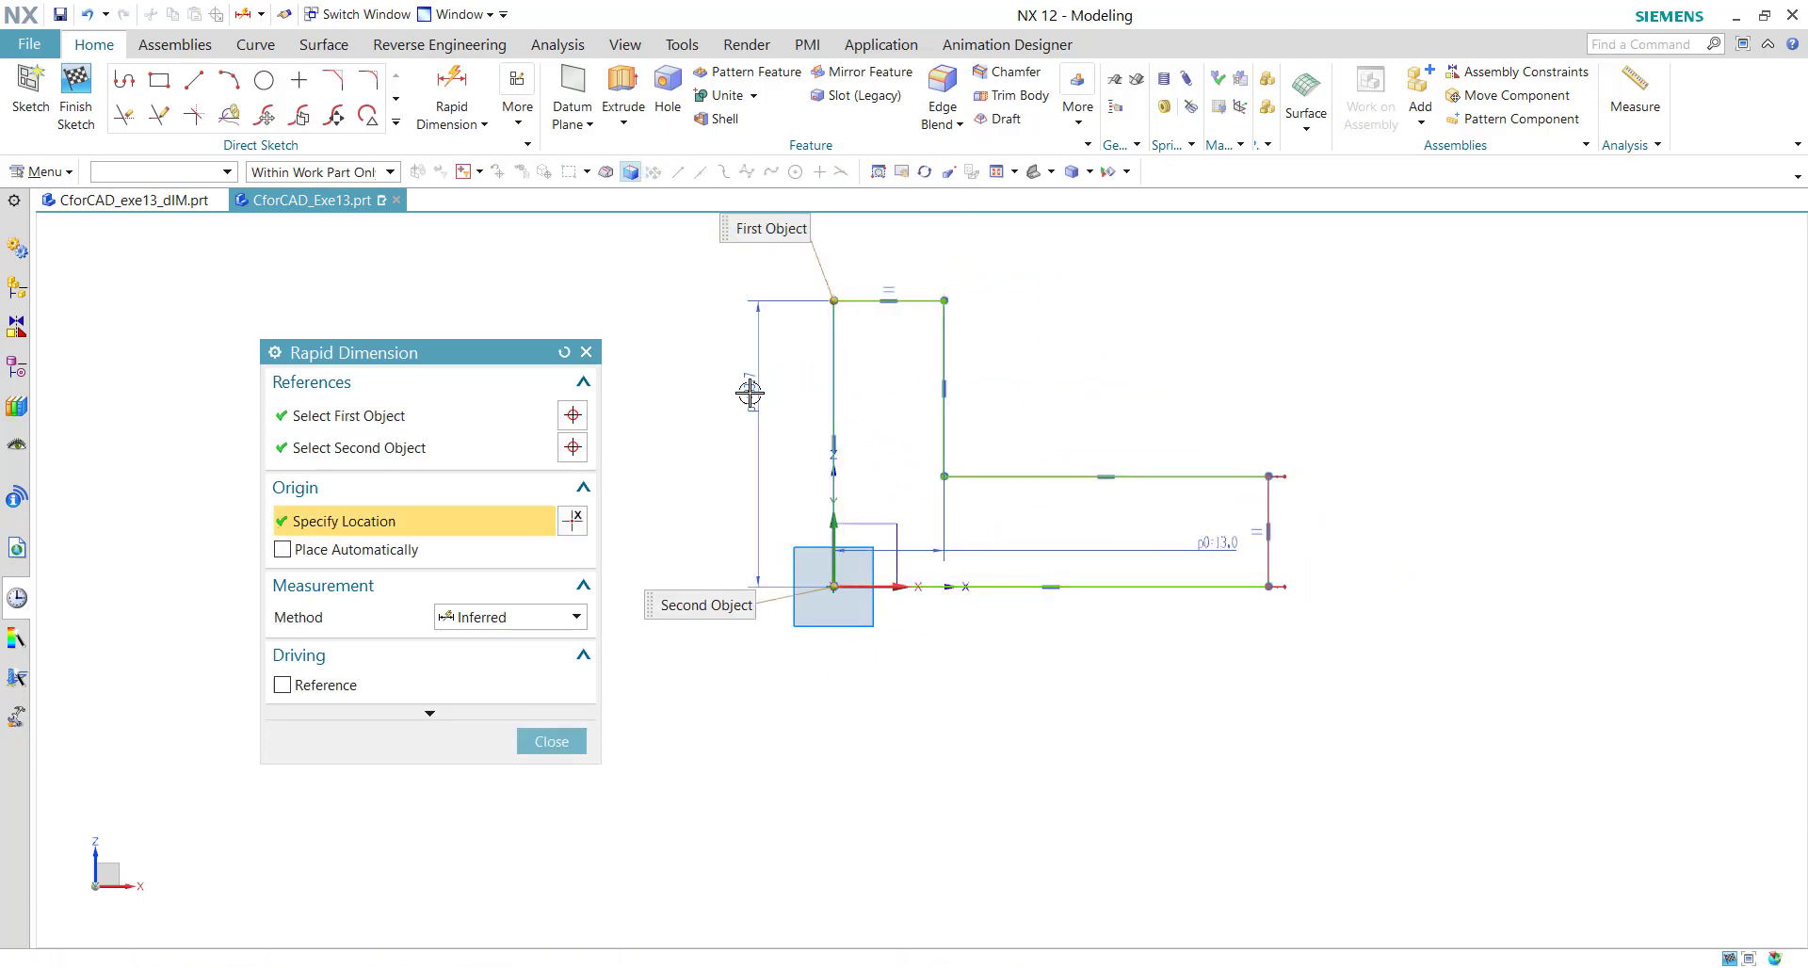
{"action": "left_click", "coordinate": [749, 392]}
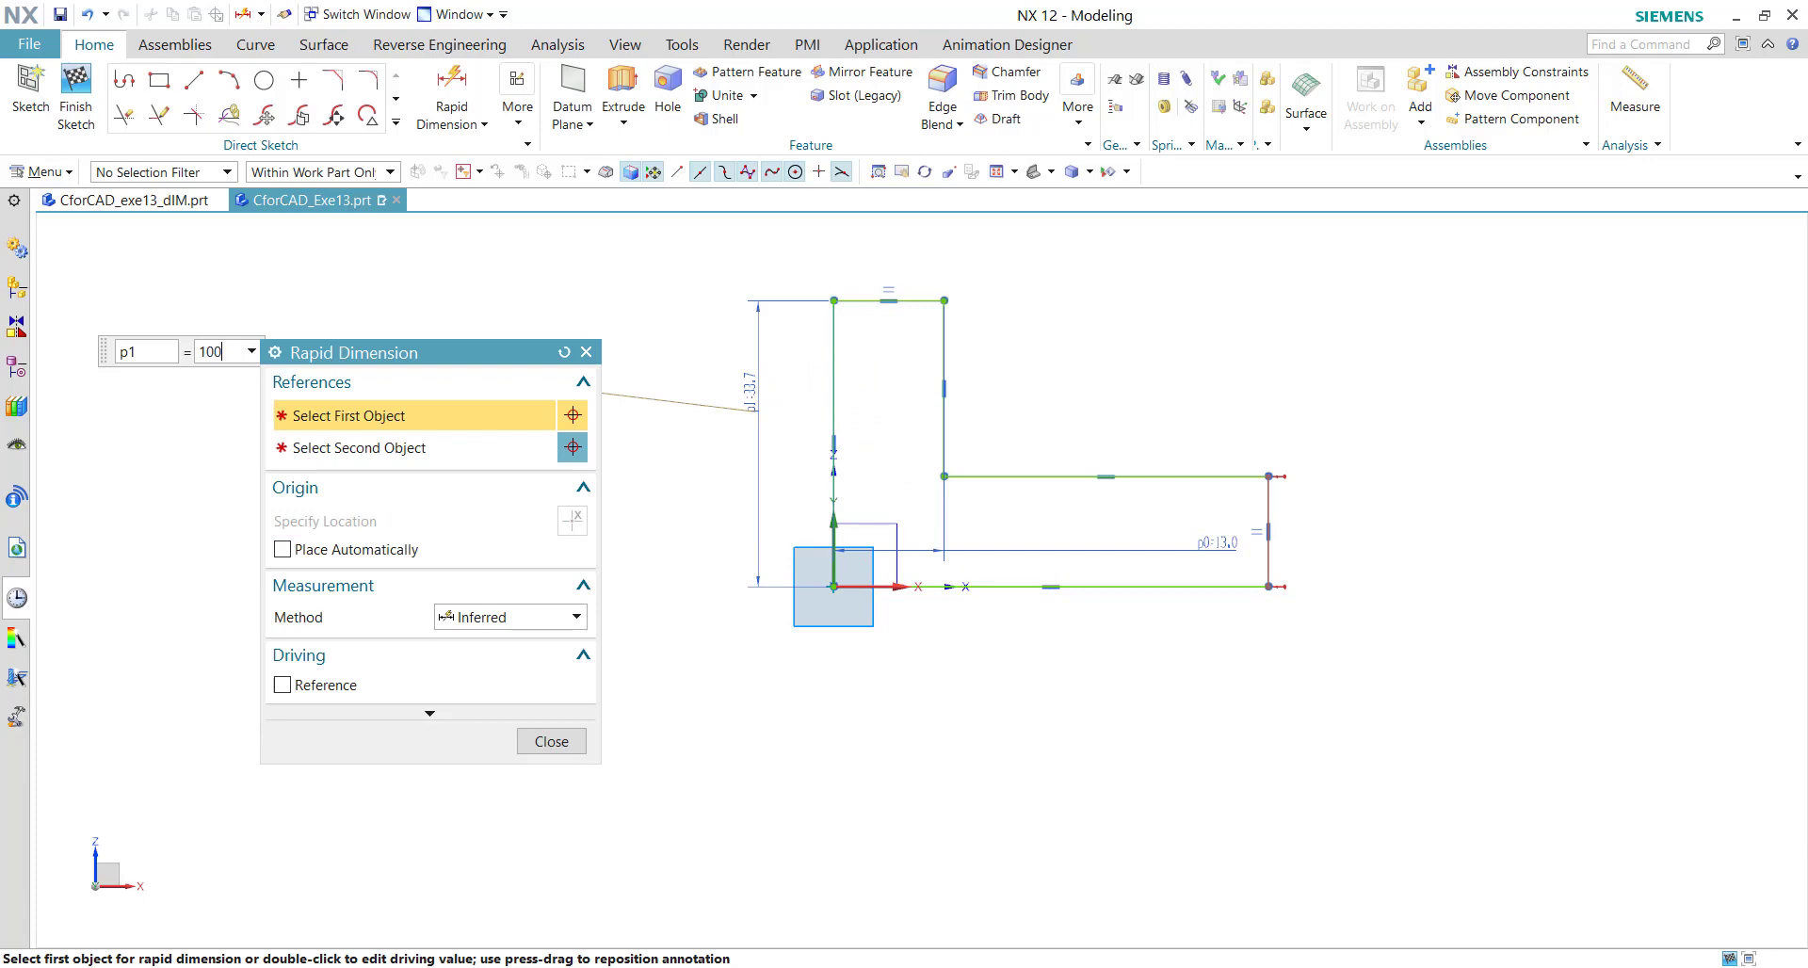
{"action": "key", "text": "Return"}
{"action": "left_click", "coordinate": [1122, 587]}
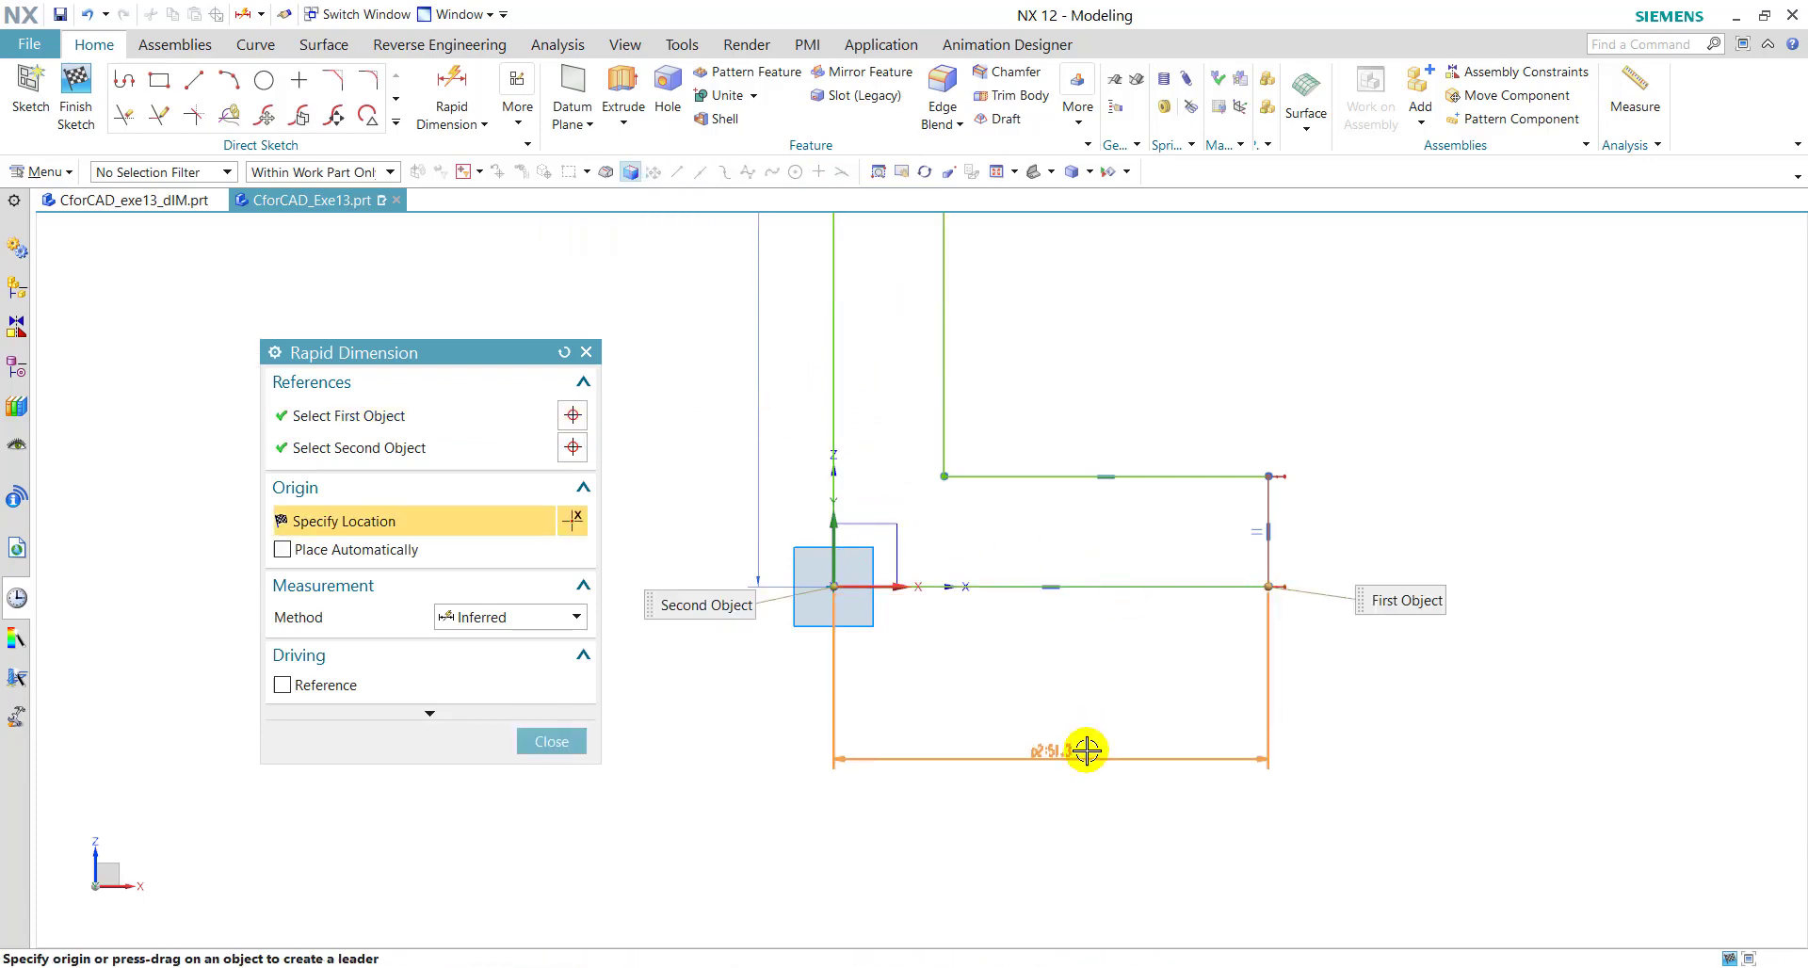
{"action": "left_click", "coordinate": [1086, 751]}
{"action": "type", "text": "80"}
{"action": "key", "text": "Return"}
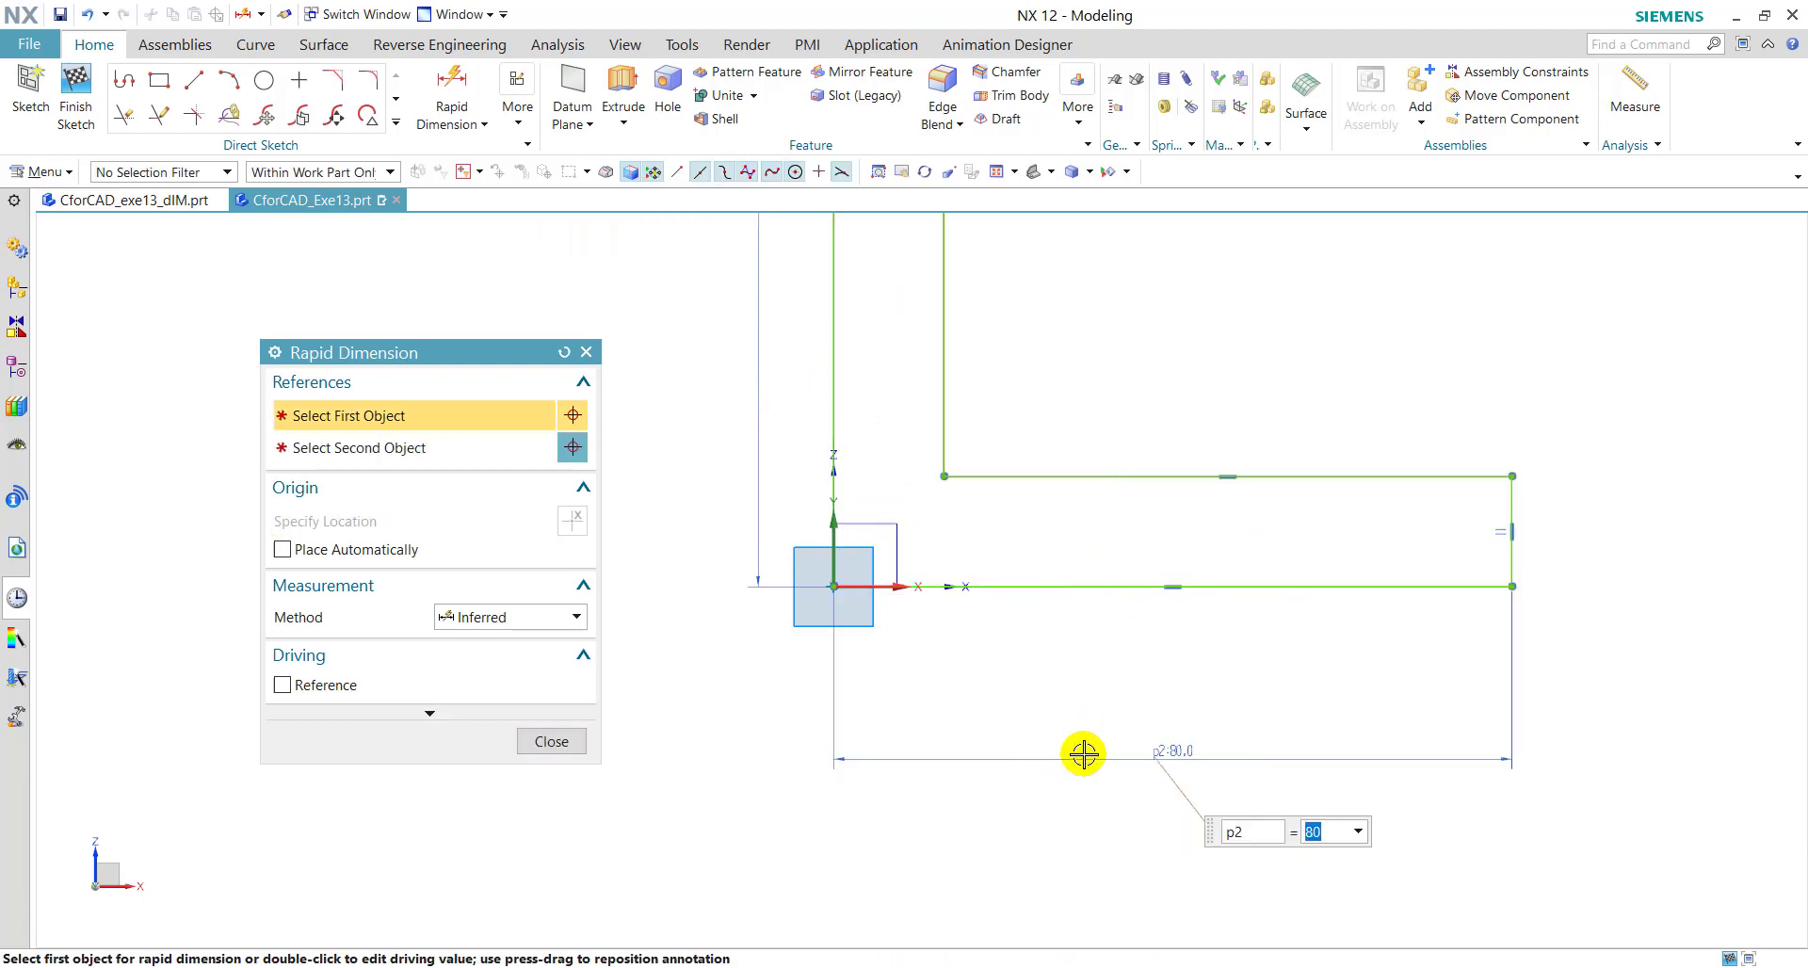
{"action": "left_click", "coordinate": [552, 741]}
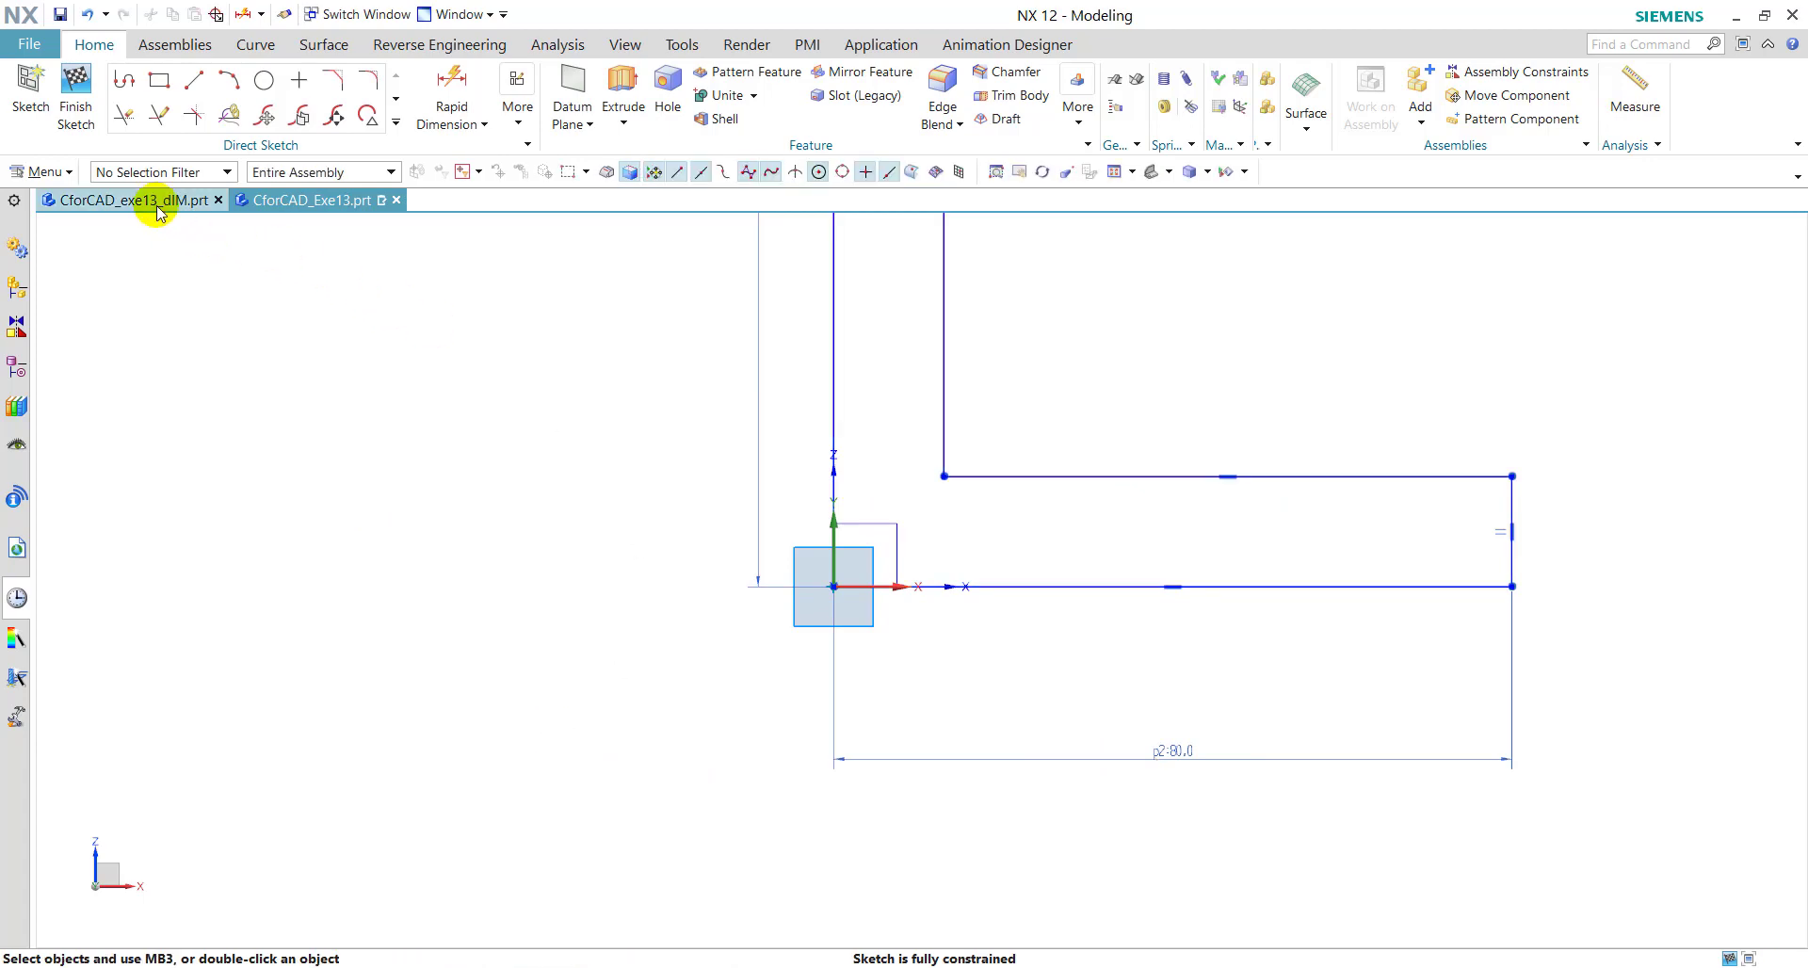
{"action": "left_click", "coordinate": [76, 94]}
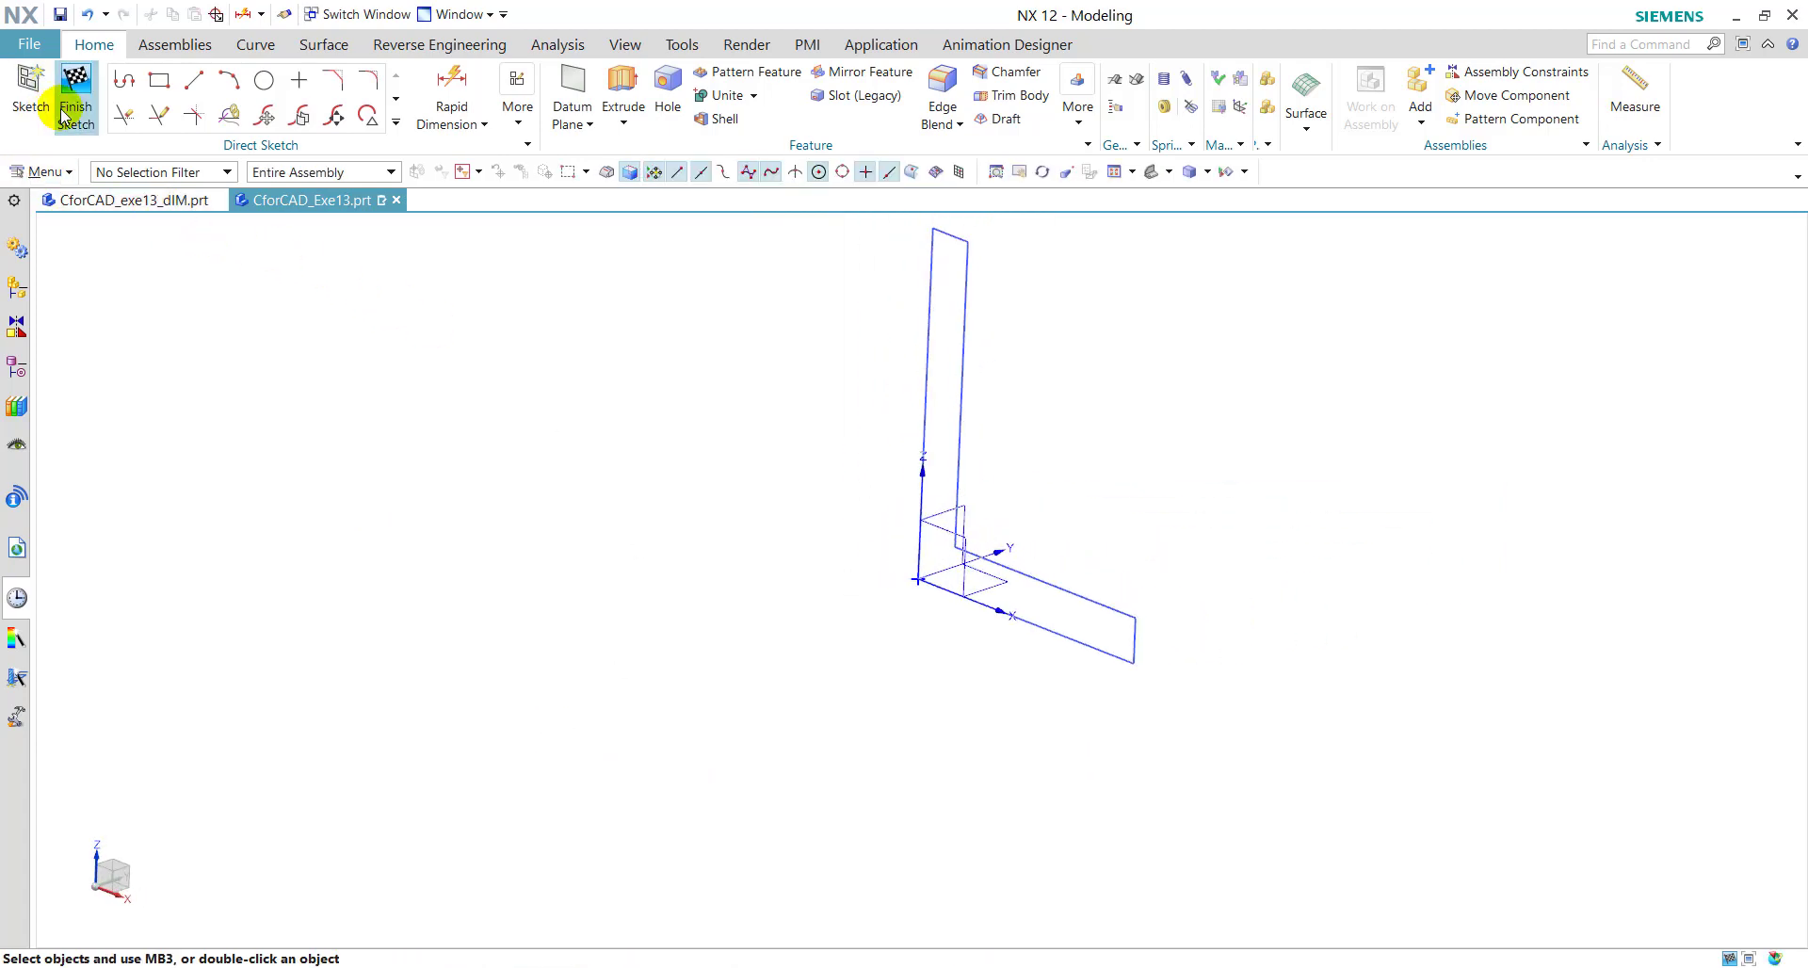
Step: Check the overall width in the reference part and extrude the L-profile region symmetrically by a distance of 150/2 mm
{"action": "left_click", "coordinate": [151, 200]}
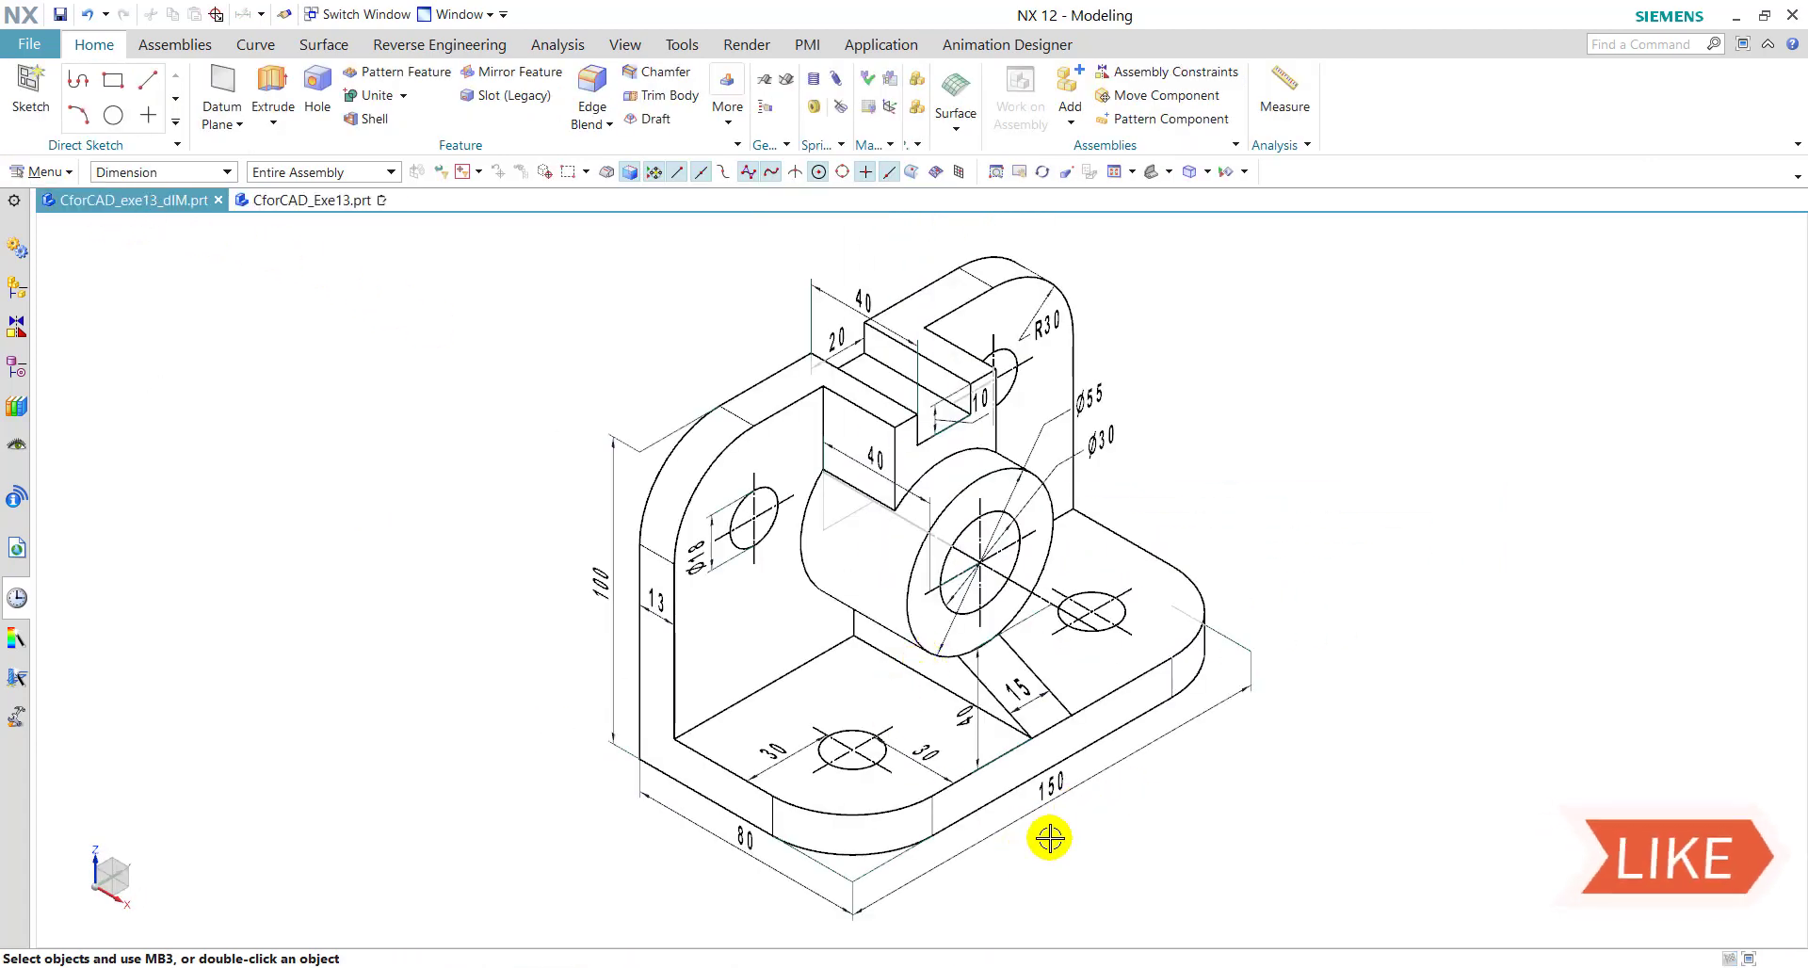
{"action": "left_click", "coordinate": [311, 199]}
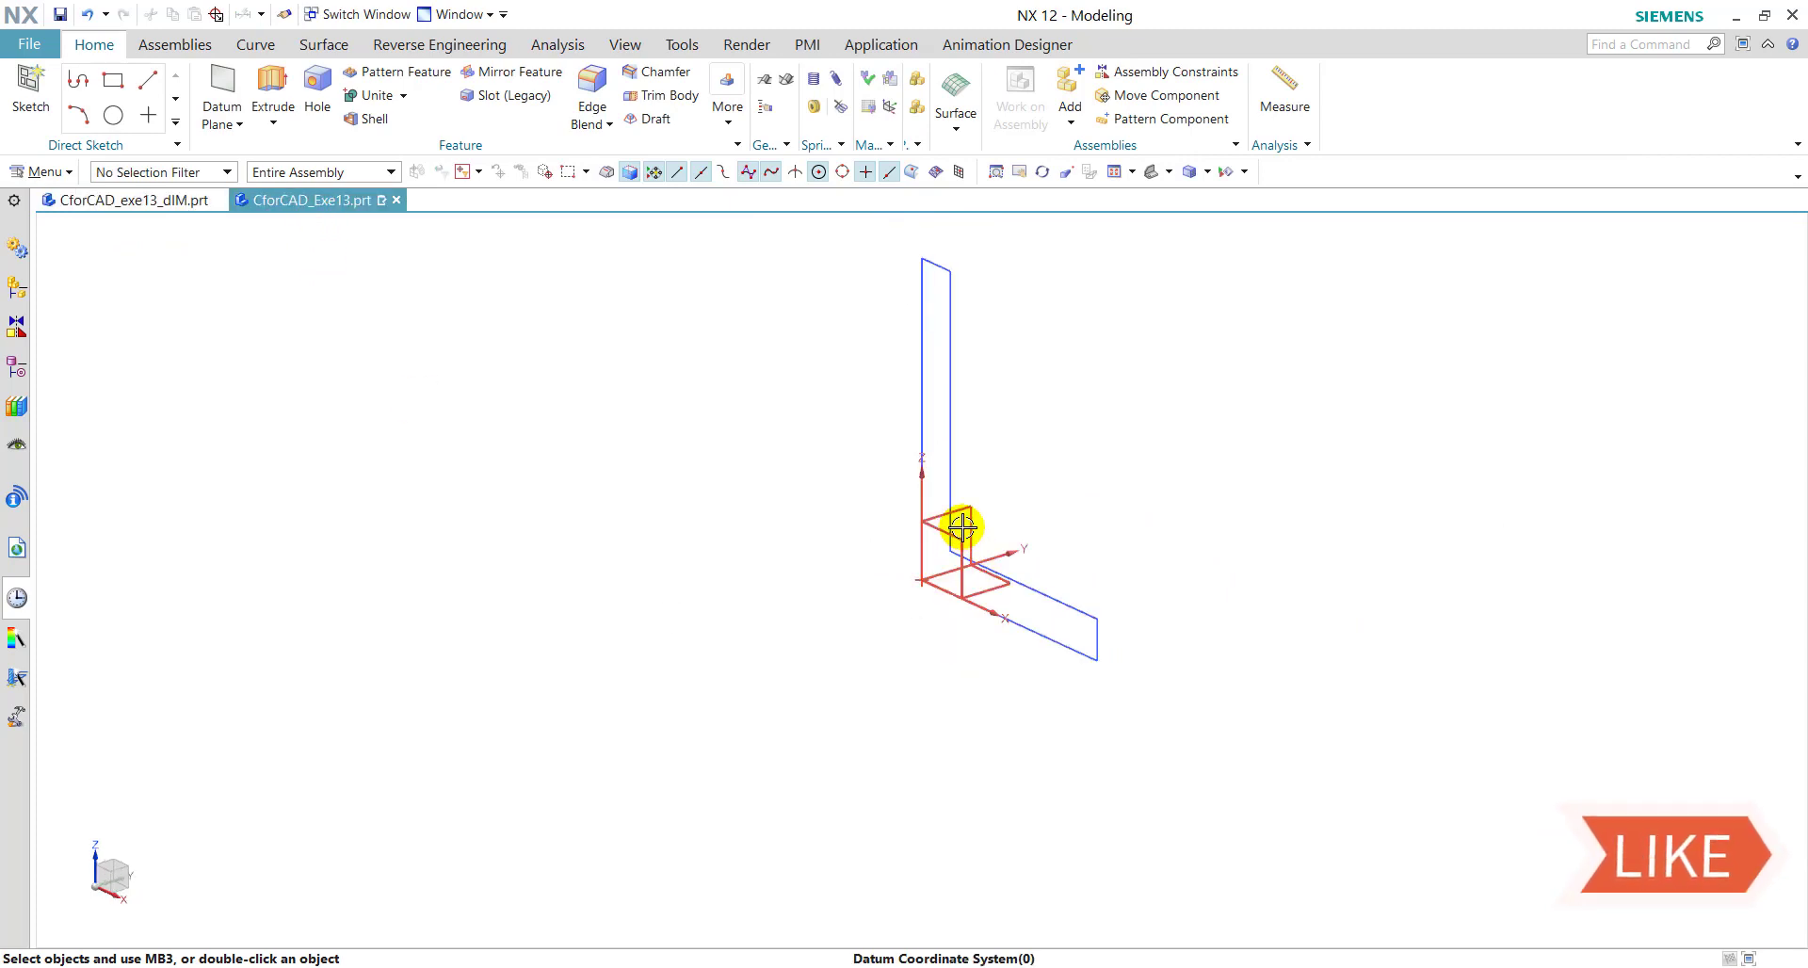
{"action": "left_click", "coordinate": [278, 86]}
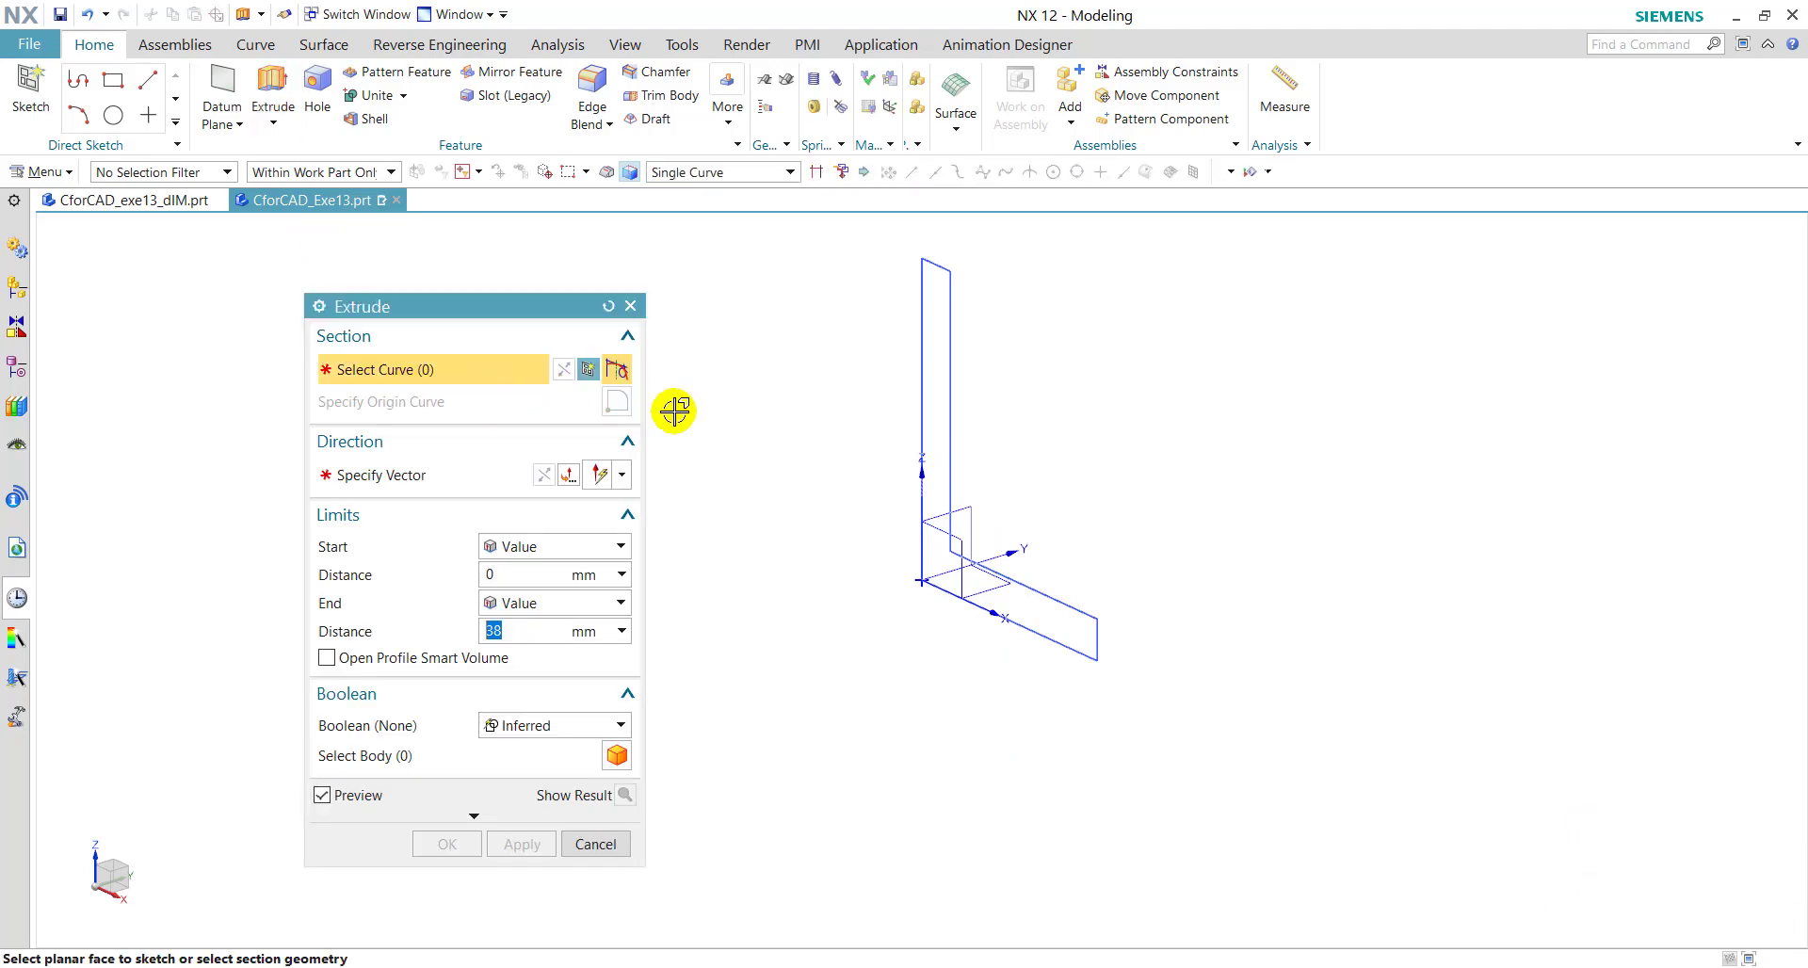
{"action": "left_click", "coordinate": [697, 171]}
{"action": "left_click", "coordinate": [739, 314]}
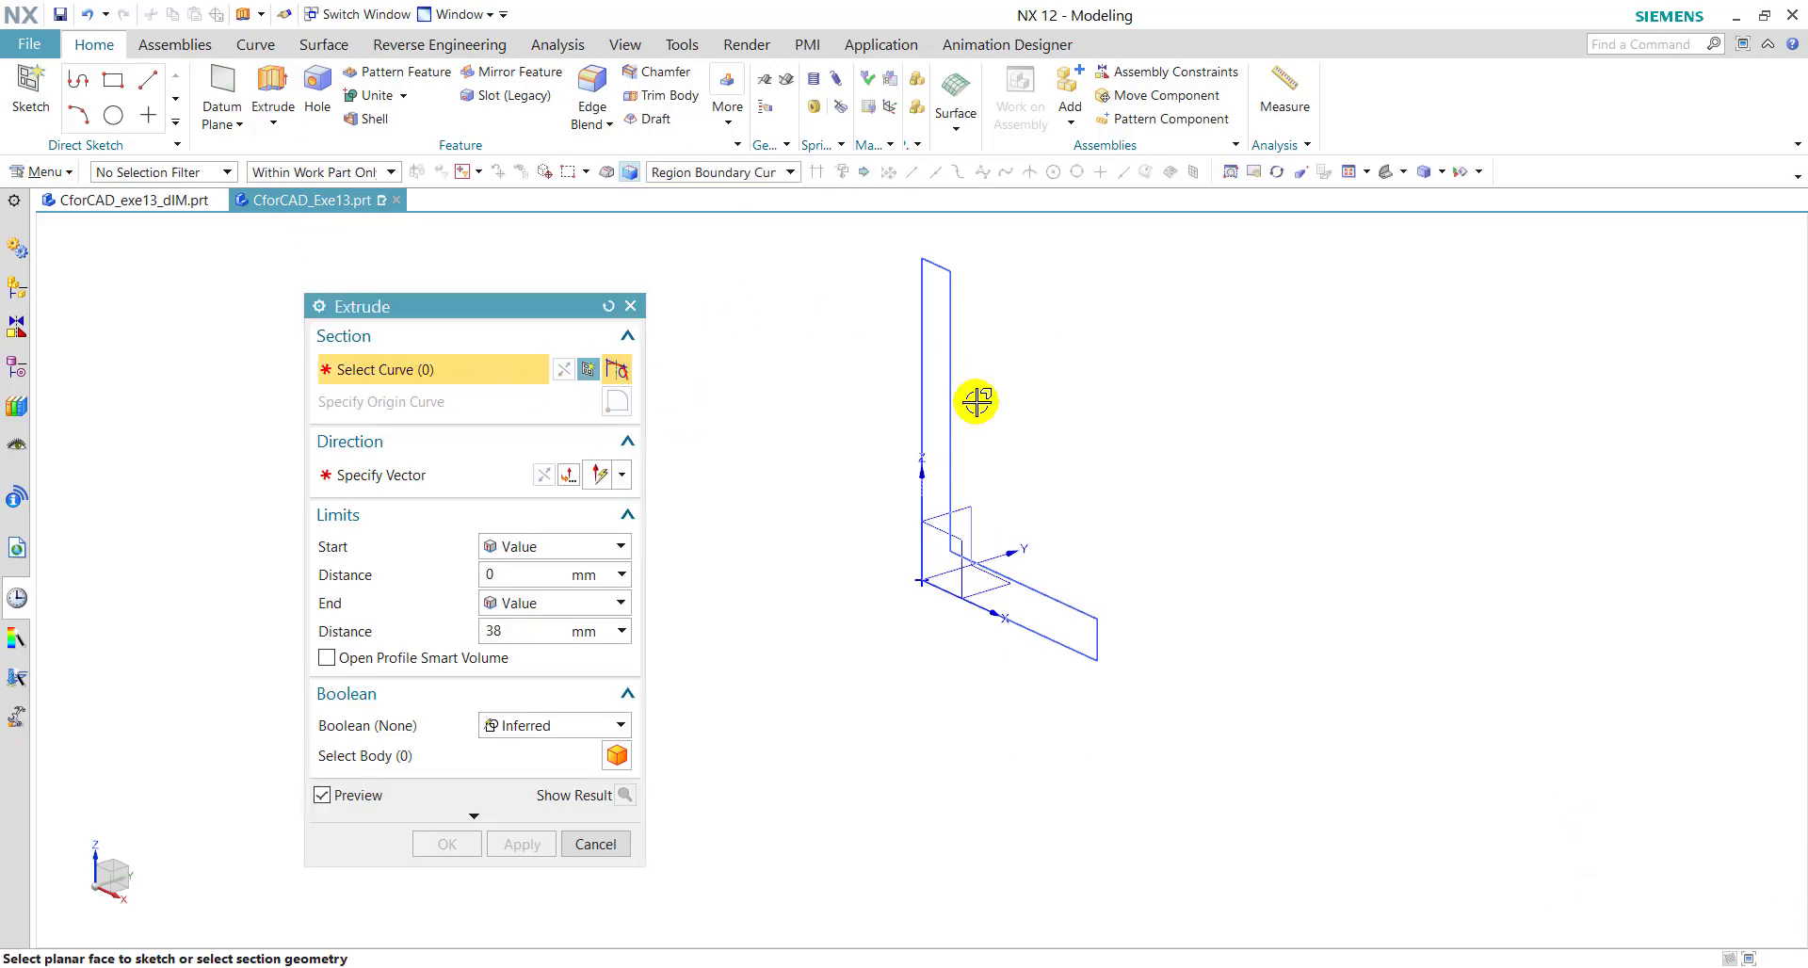
{"action": "left_click", "coordinate": [942, 358]}
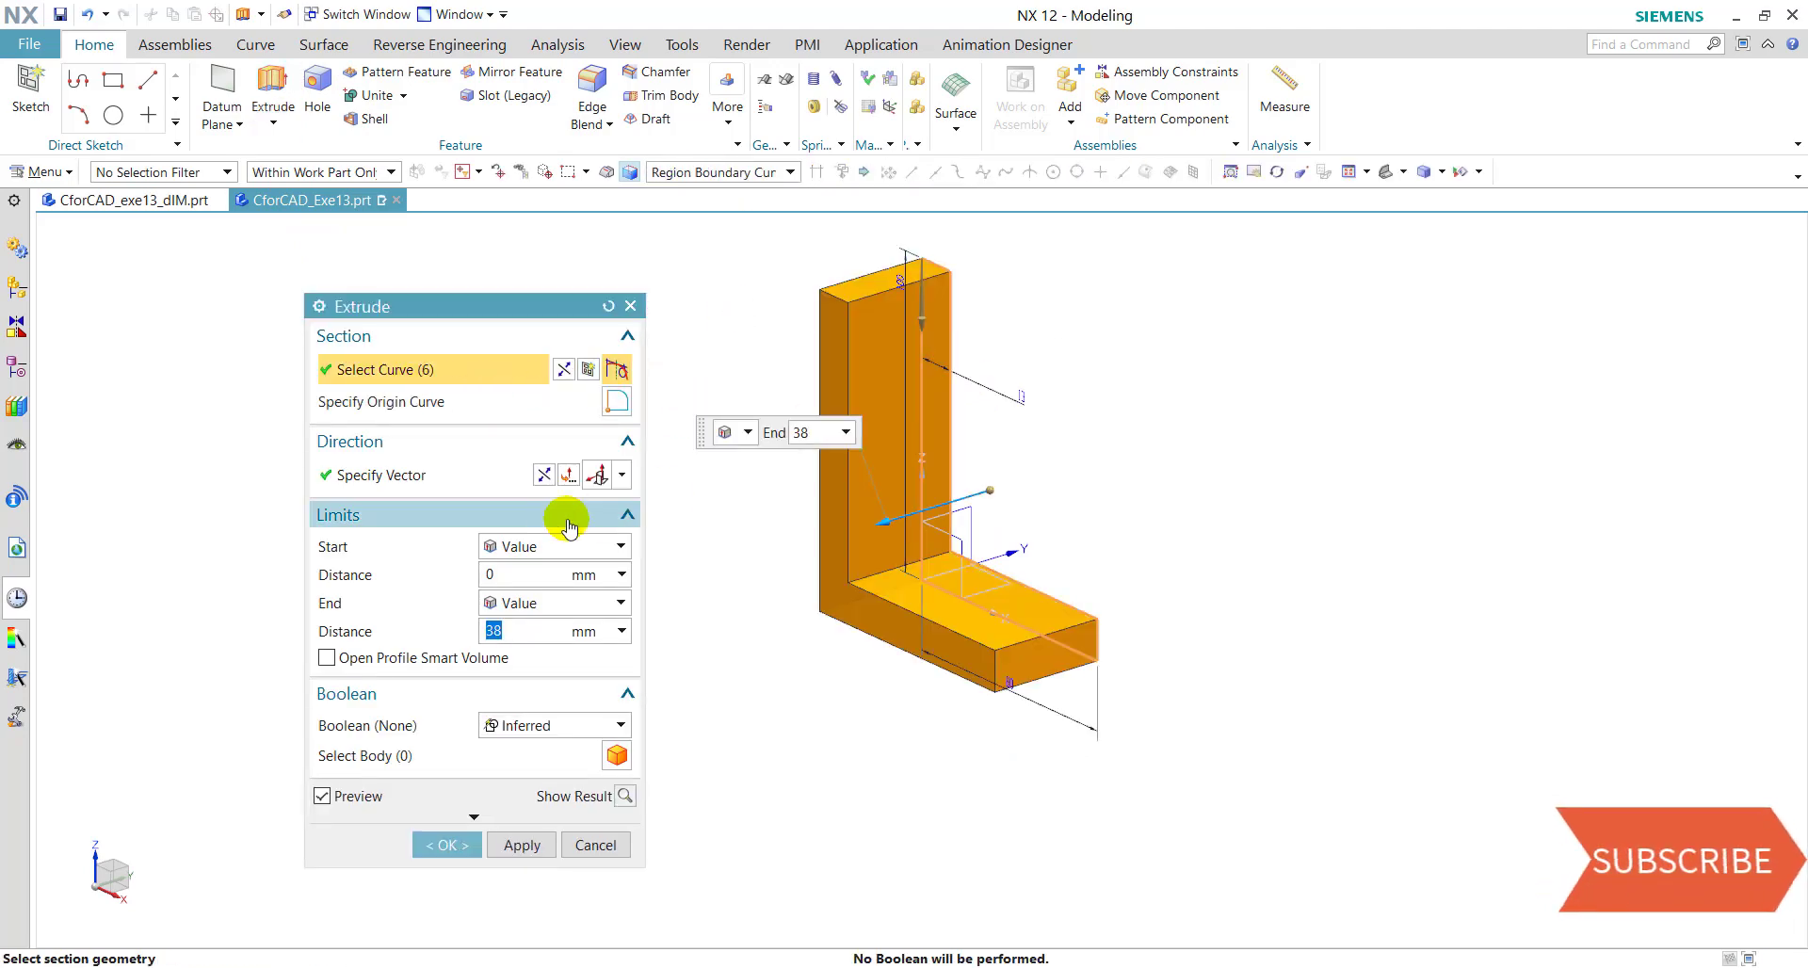
{"action": "left_click", "coordinate": [551, 548]}
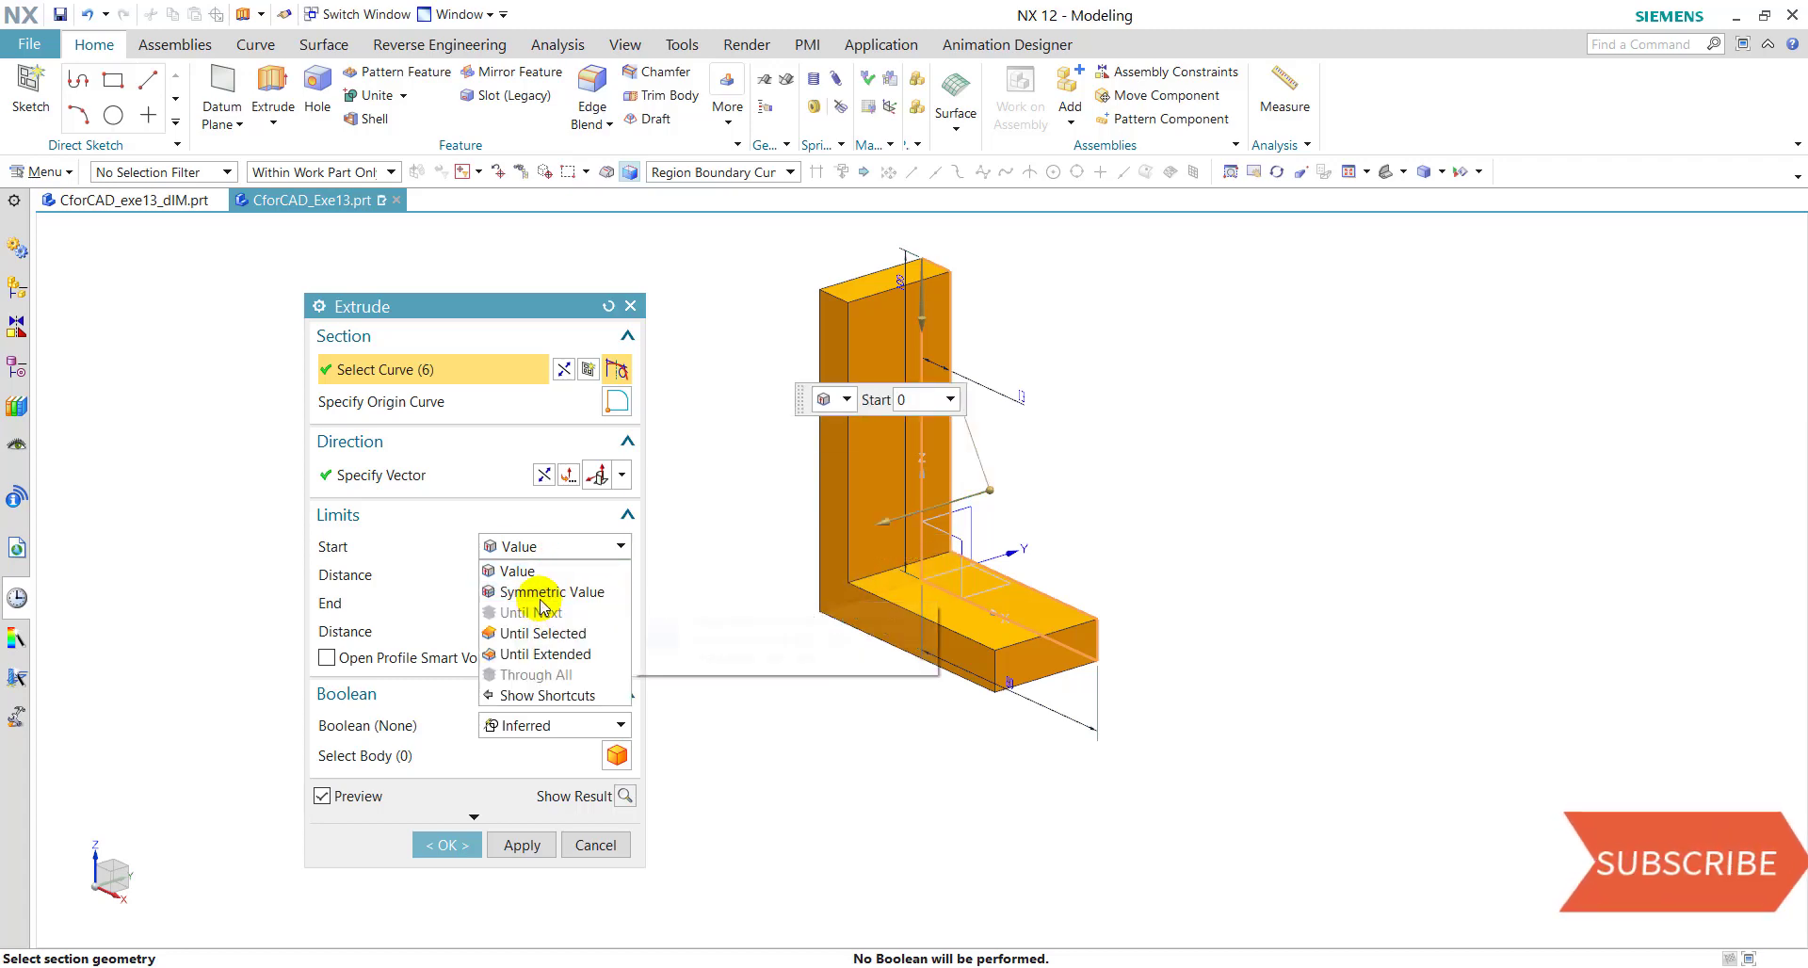
{"action": "left_click", "coordinate": [552, 591]}
{"action": "double_click", "coordinate": [517, 575]}
{"action": "type", "text": "150/2"}
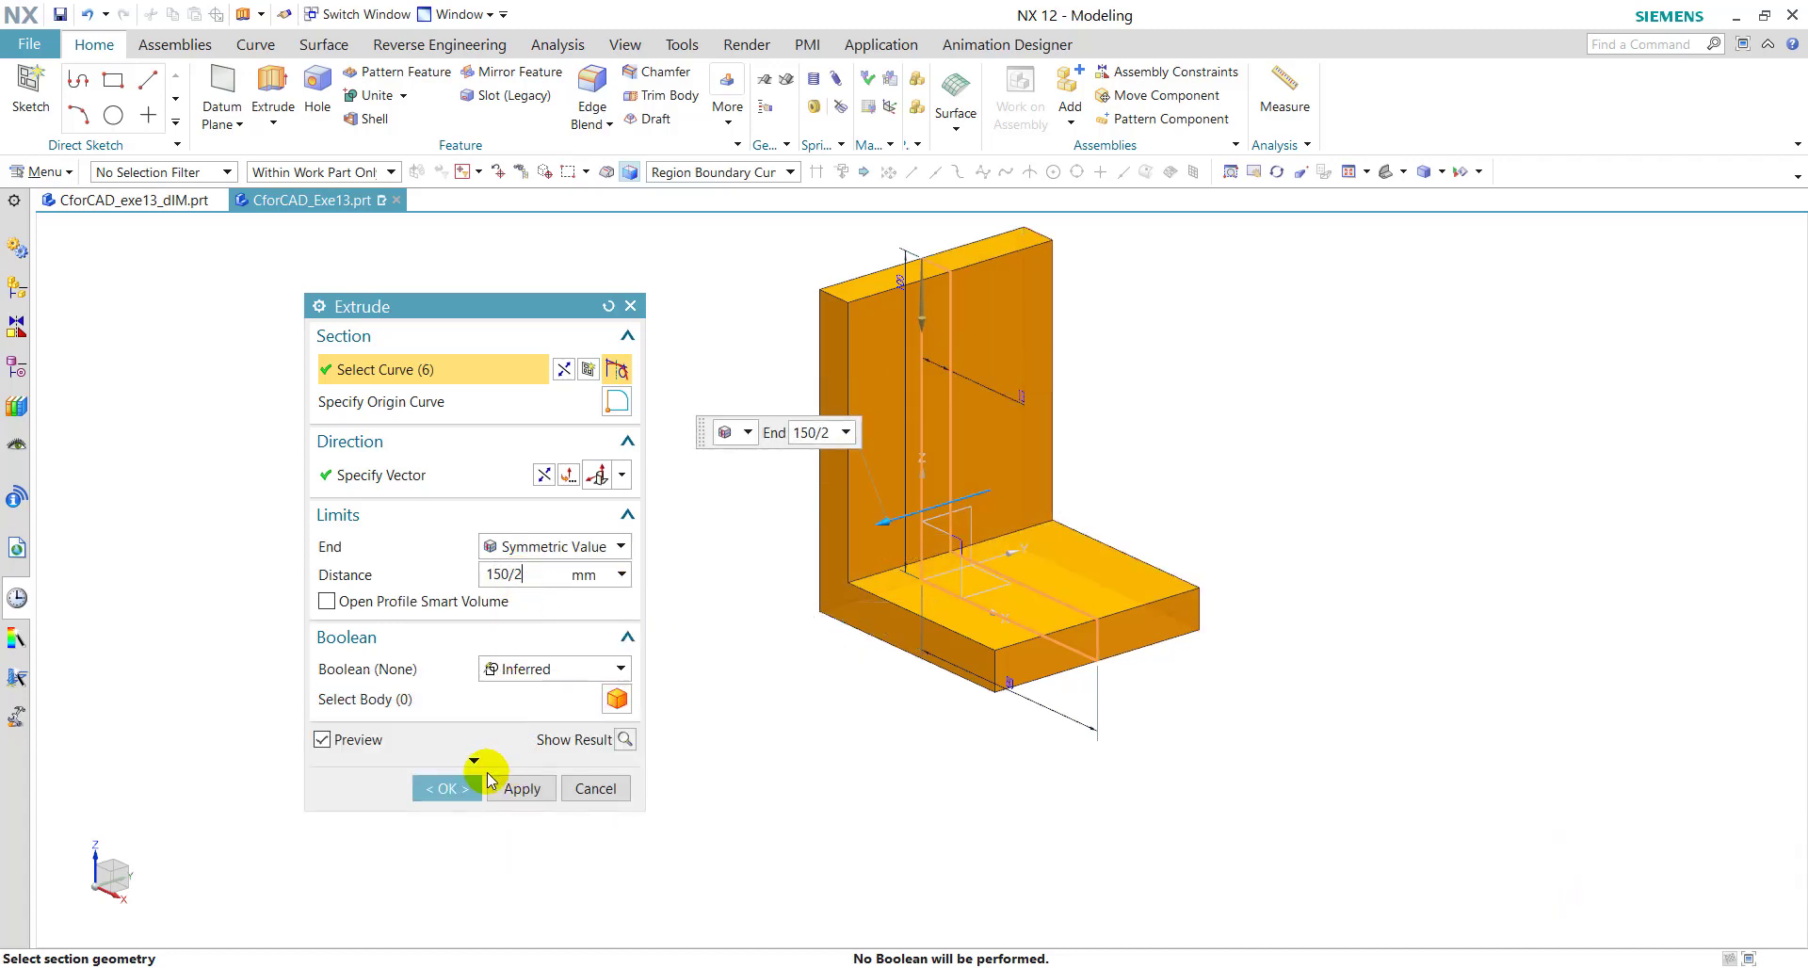
{"action": "left_click", "coordinate": [439, 787]}
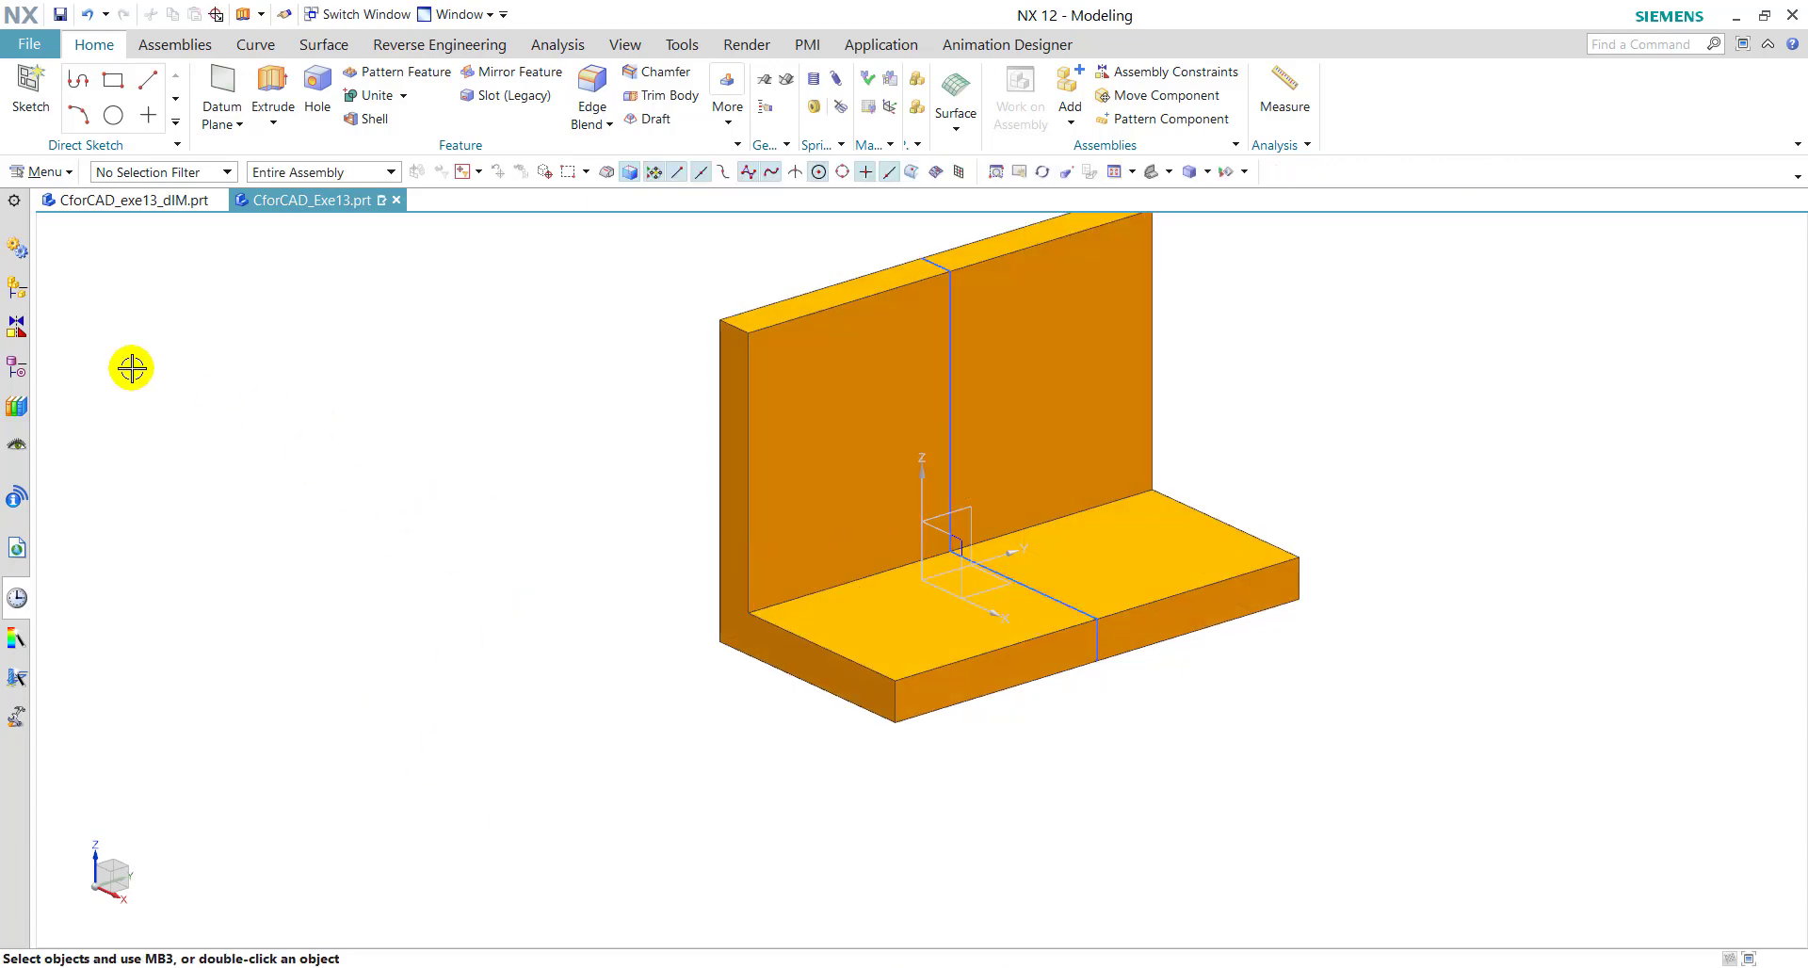
Step: Check the boss dimensions in the reference part and define a cylinder with a diameter of 55 mm and a height of 40 mm
{"action": "left_click", "coordinate": [144, 201]}
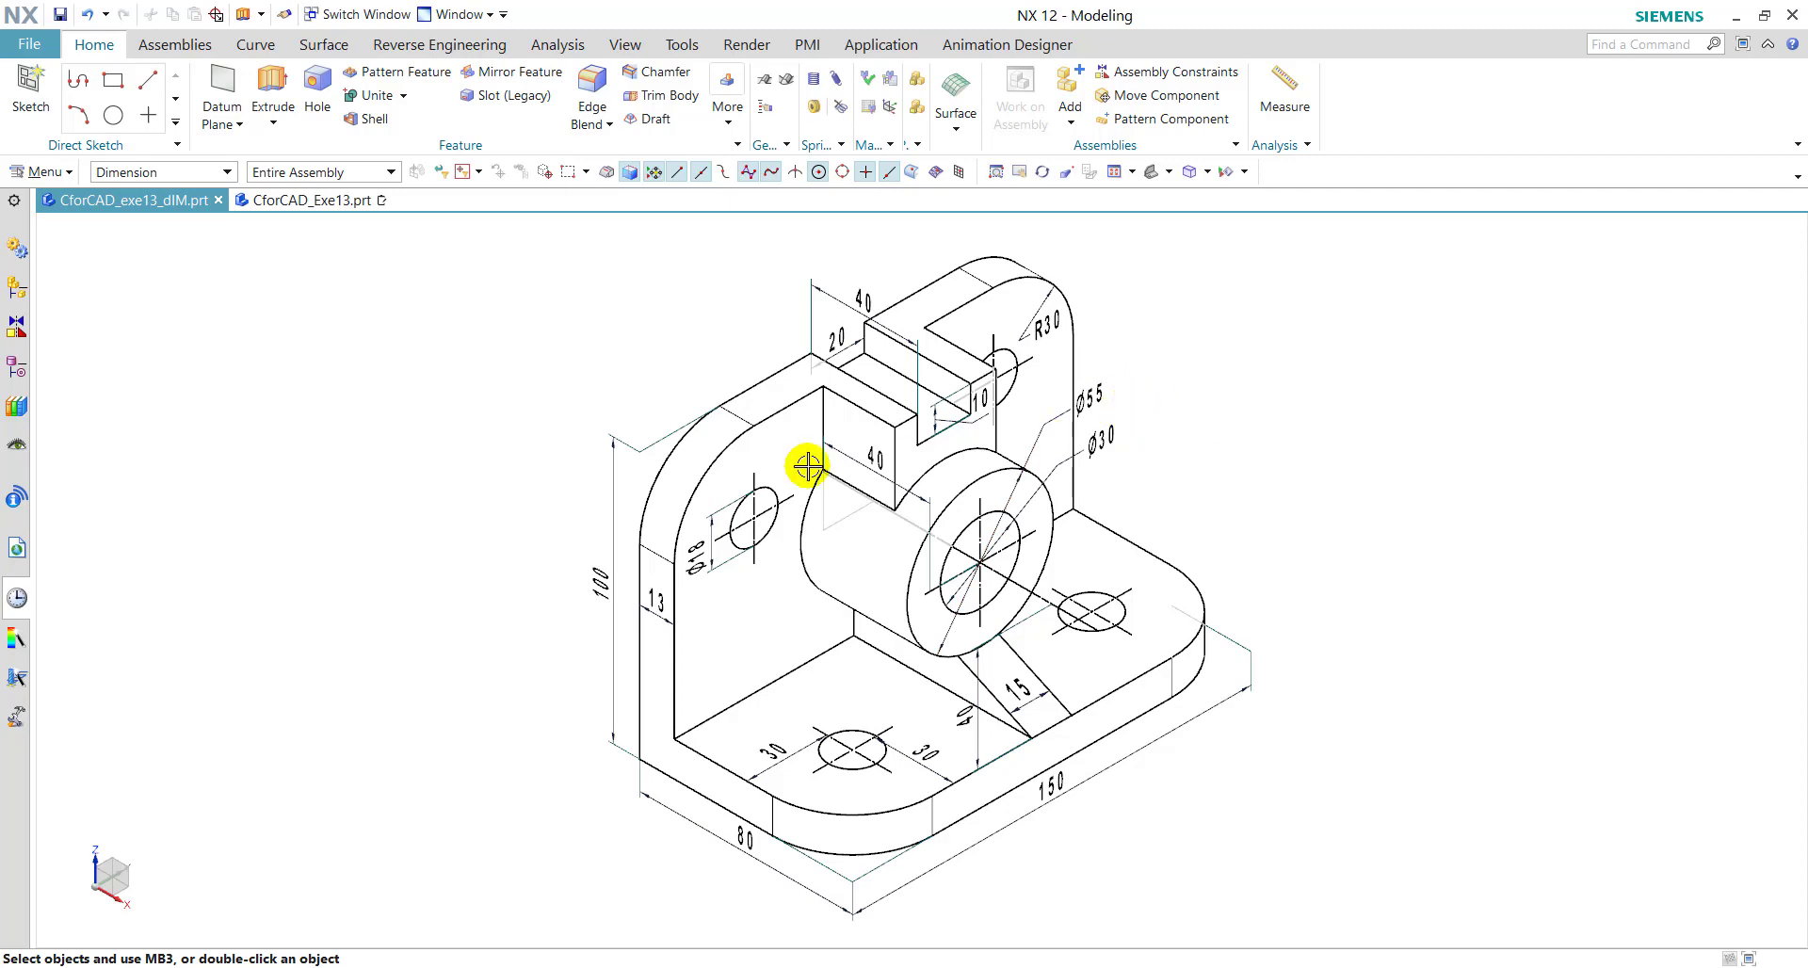
{"action": "left_click", "coordinate": [343, 202]}
{"action": "left_click", "coordinate": [273, 124]}
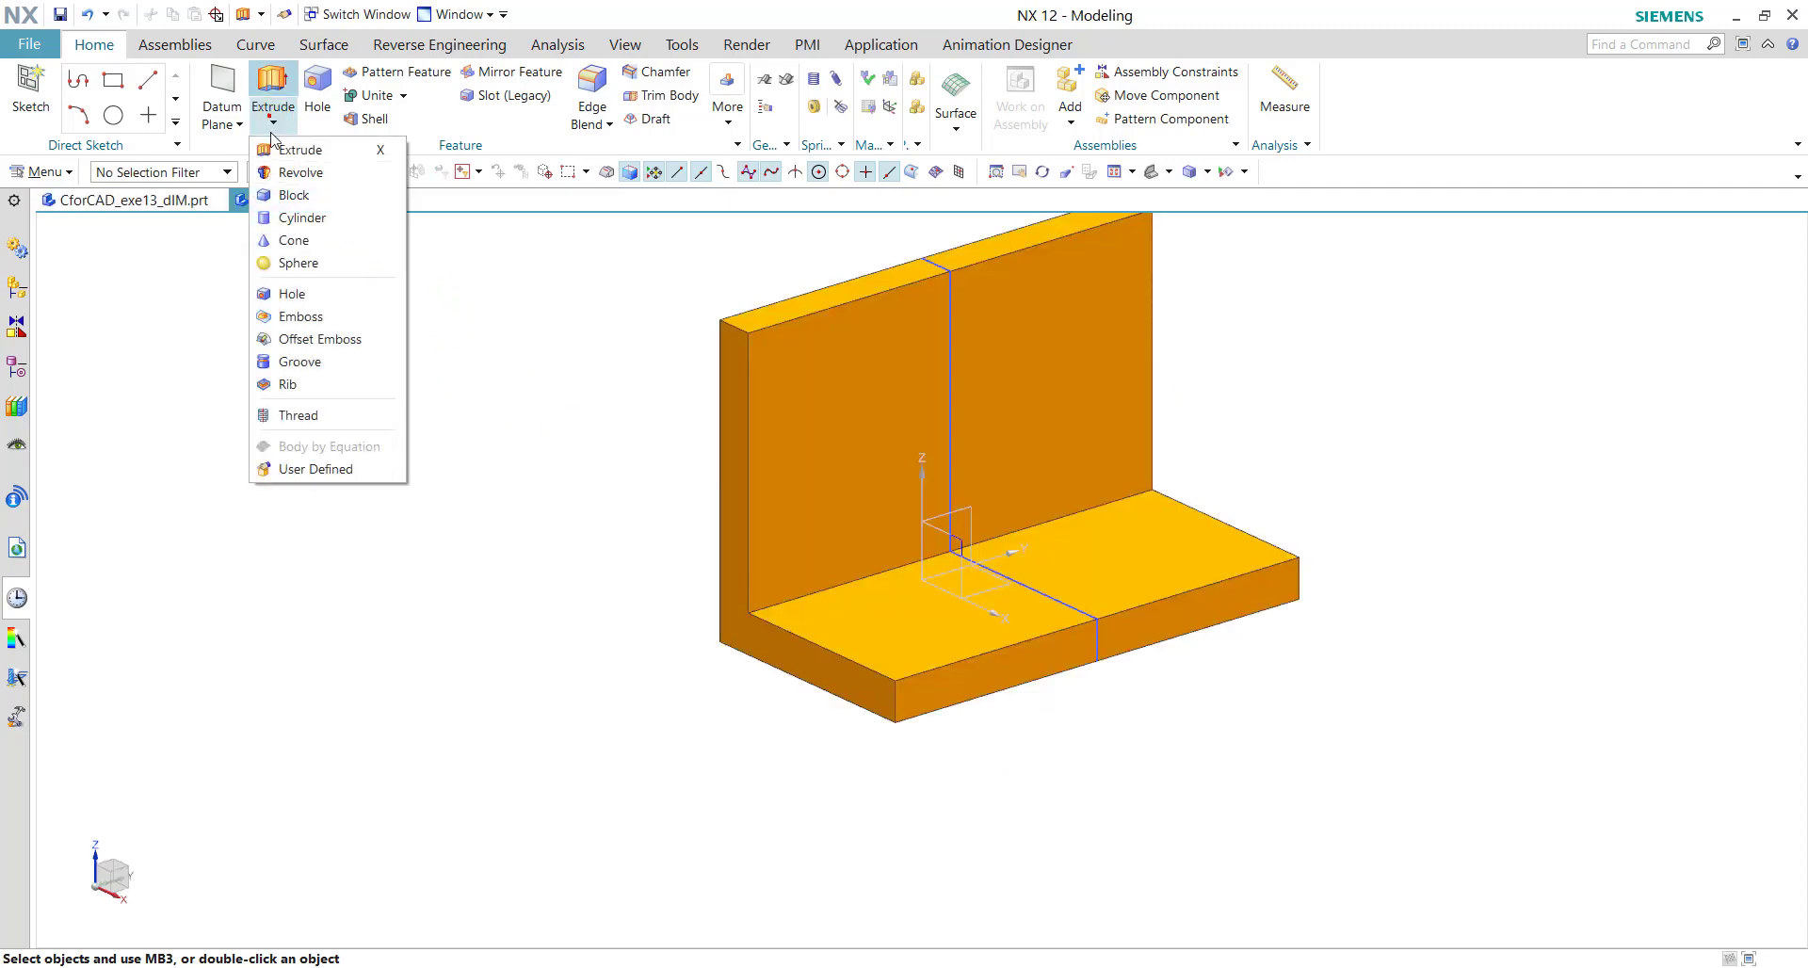
{"action": "left_click", "coordinate": [299, 217]}
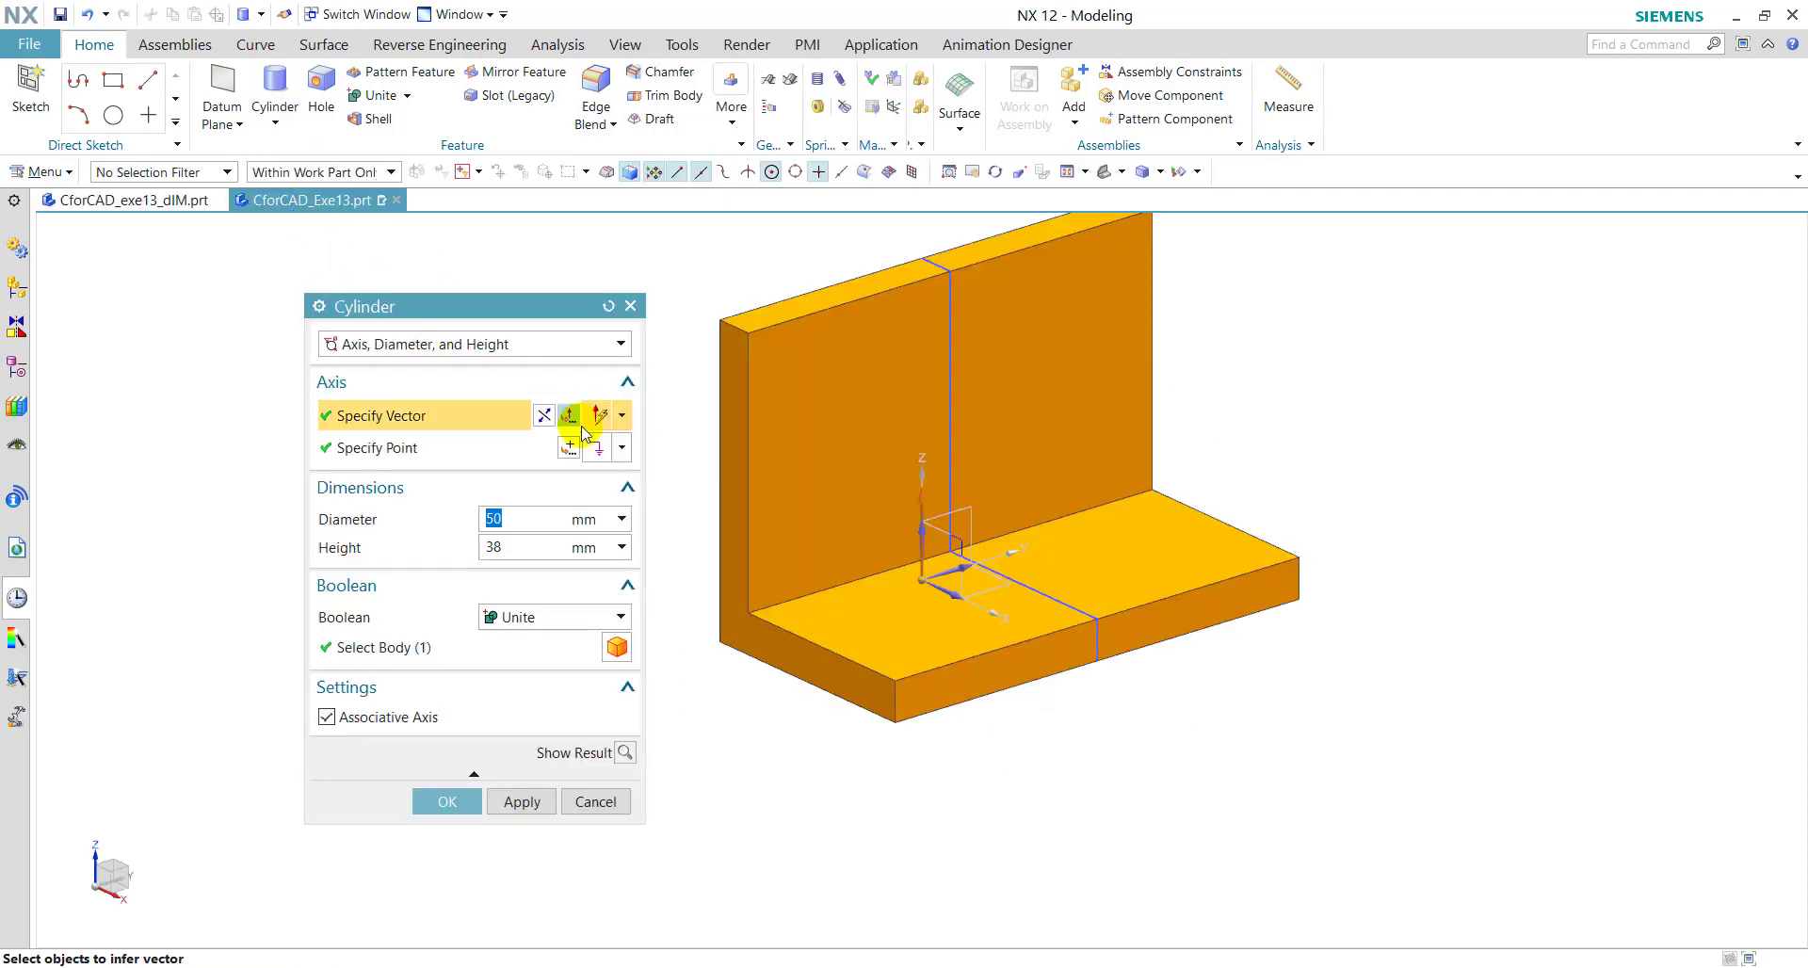
{"action": "left_click_drag", "start_coordinate": [493, 318], "coordinate": [342, 310]}
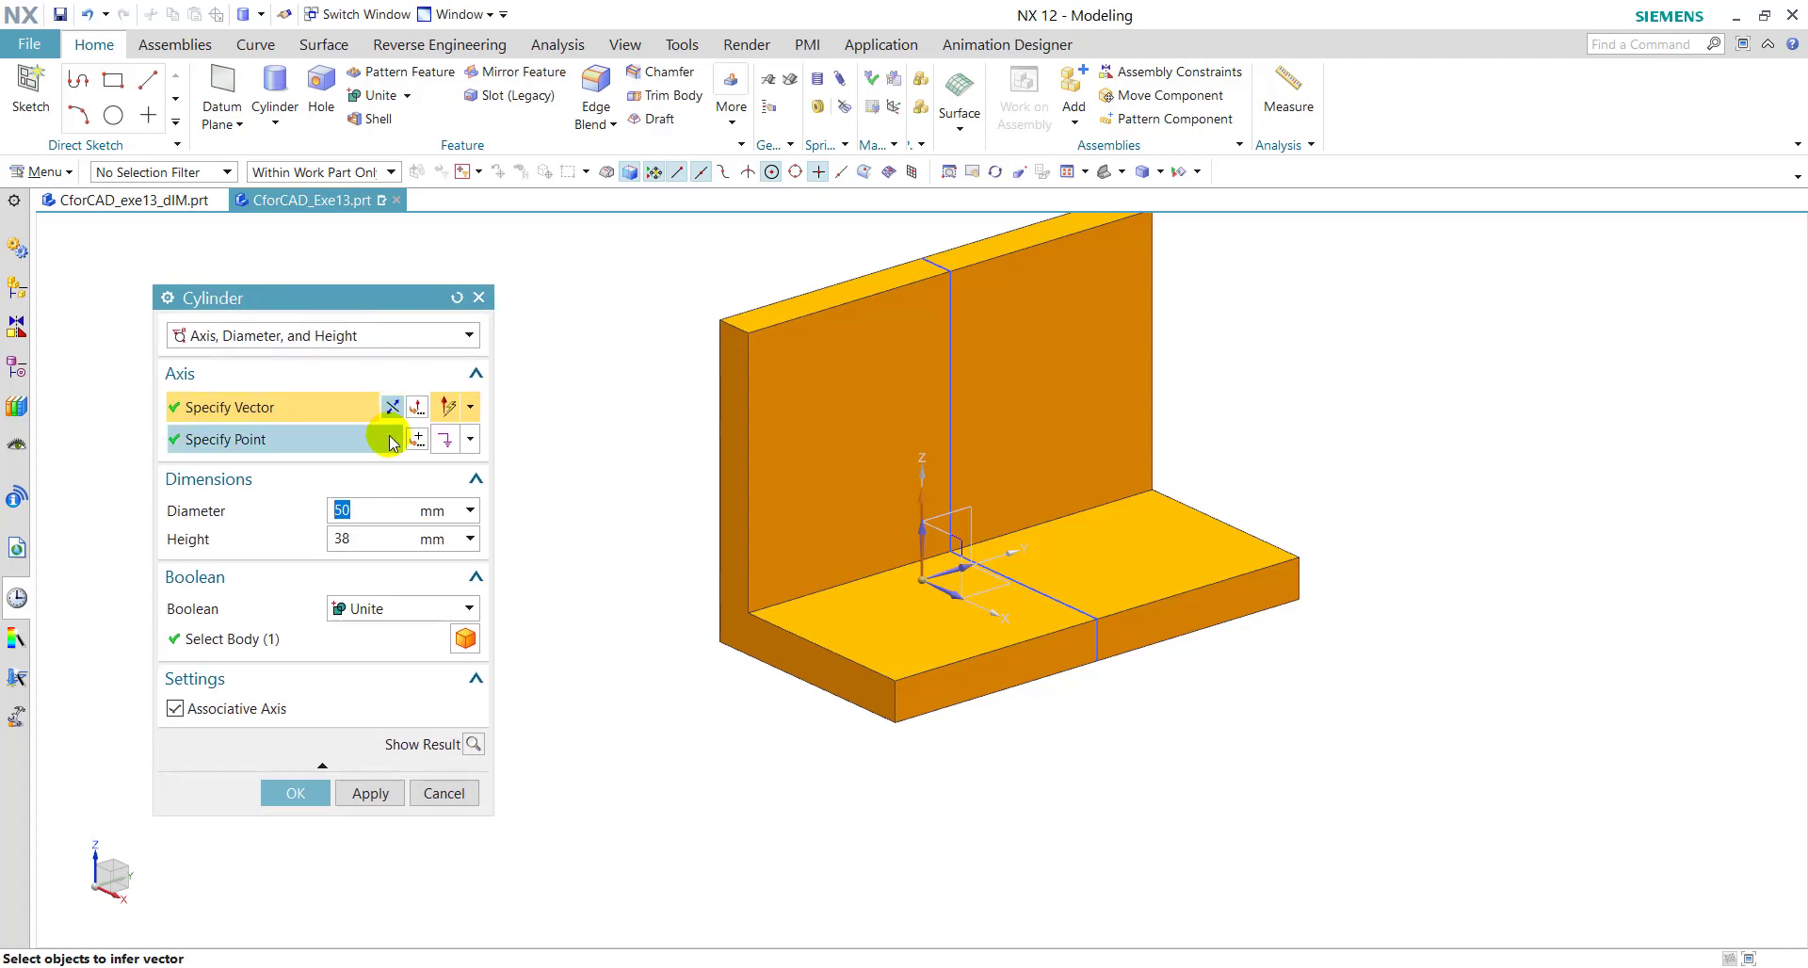
{"action": "double_click", "coordinate": [375, 513]}
{"action": "type", "text": "55"}
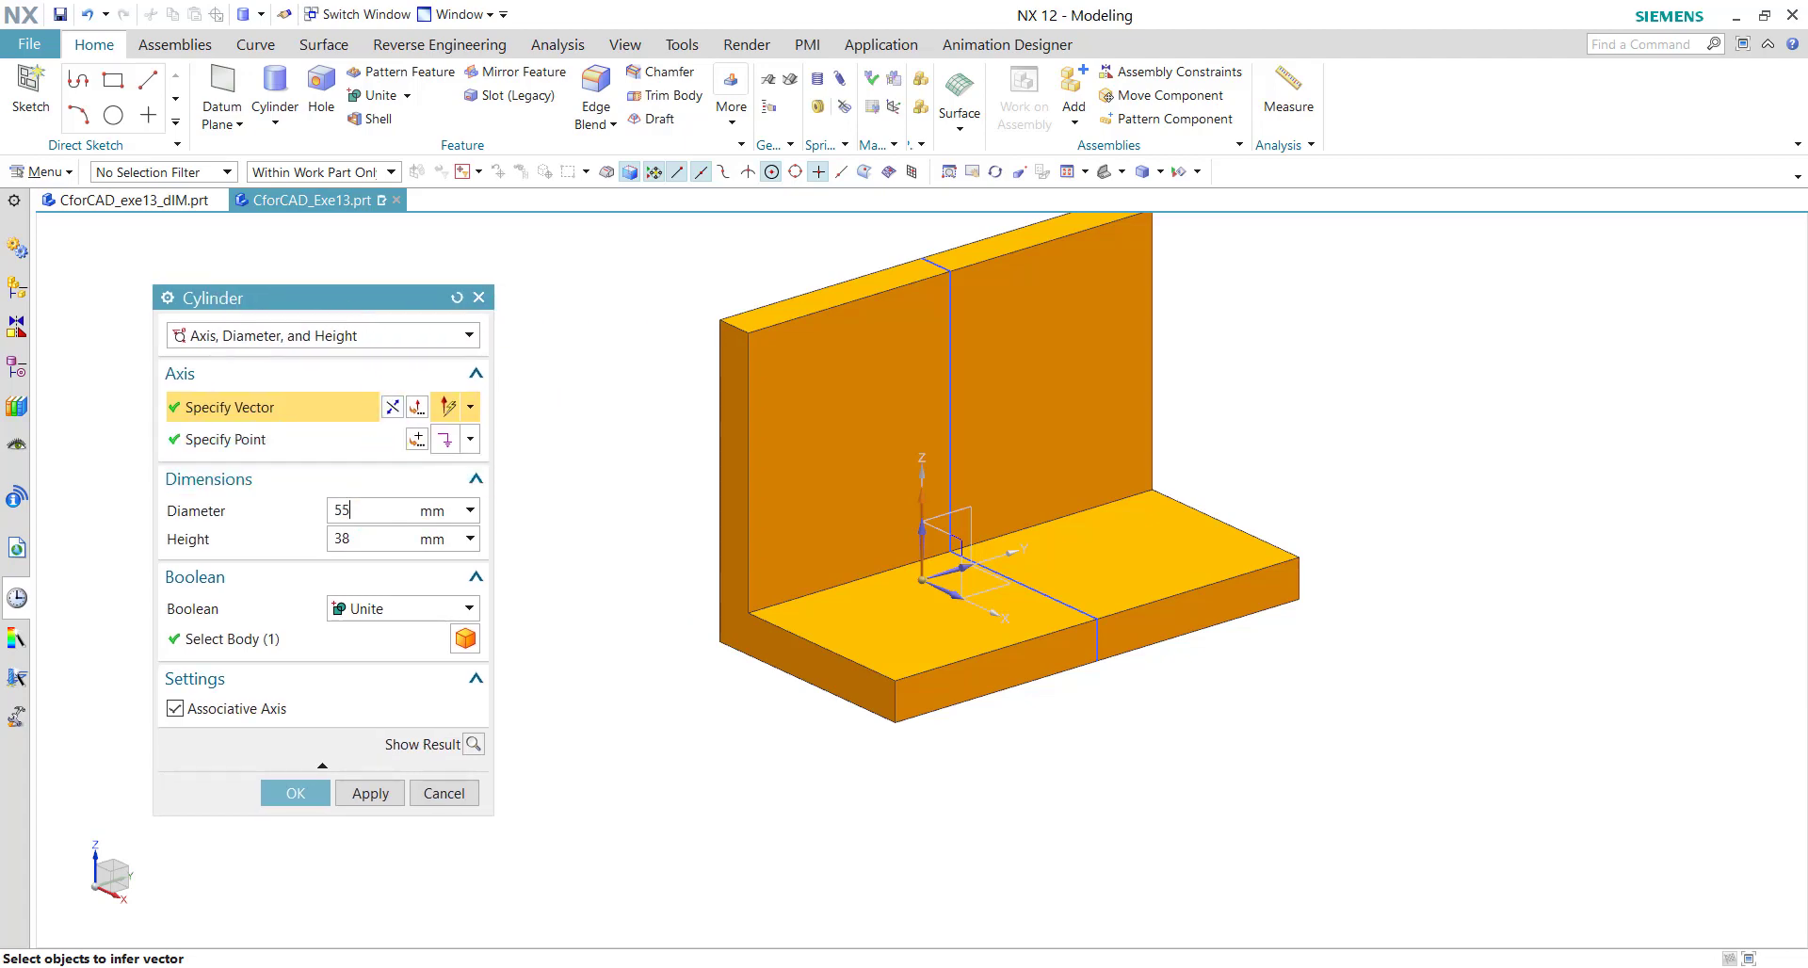
{"action": "double_click", "coordinate": [377, 540]}
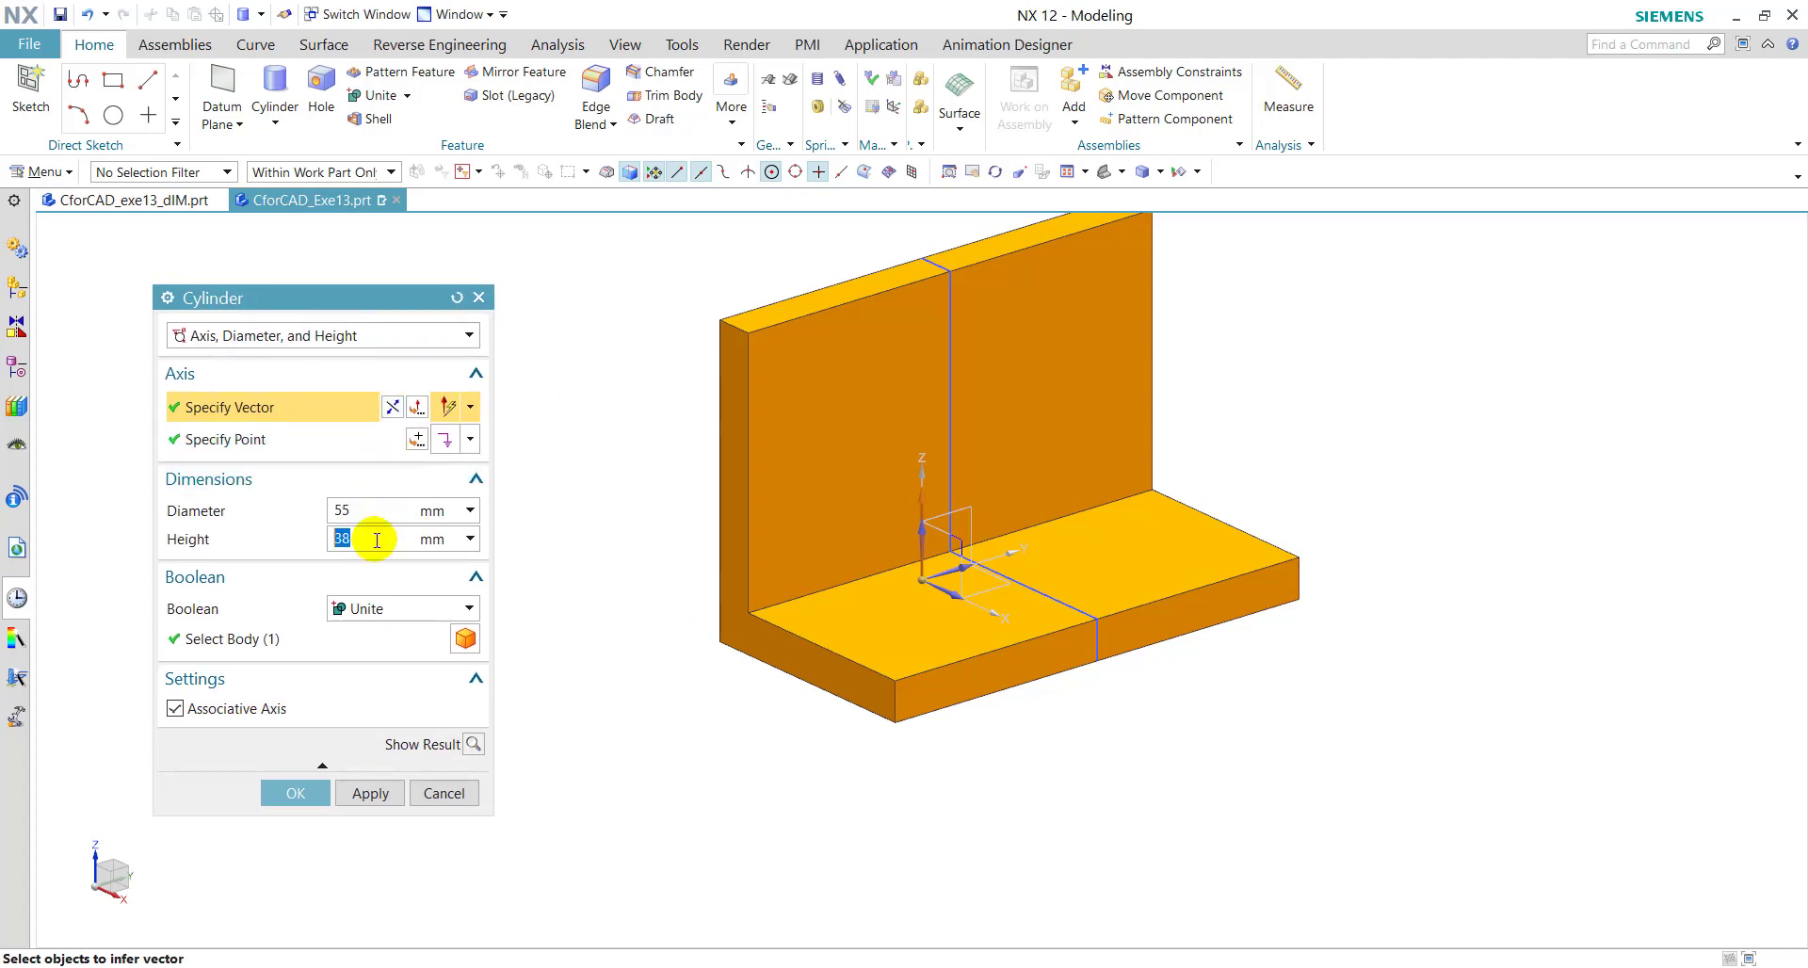
{"action": "left_click", "coordinate": [135, 202]}
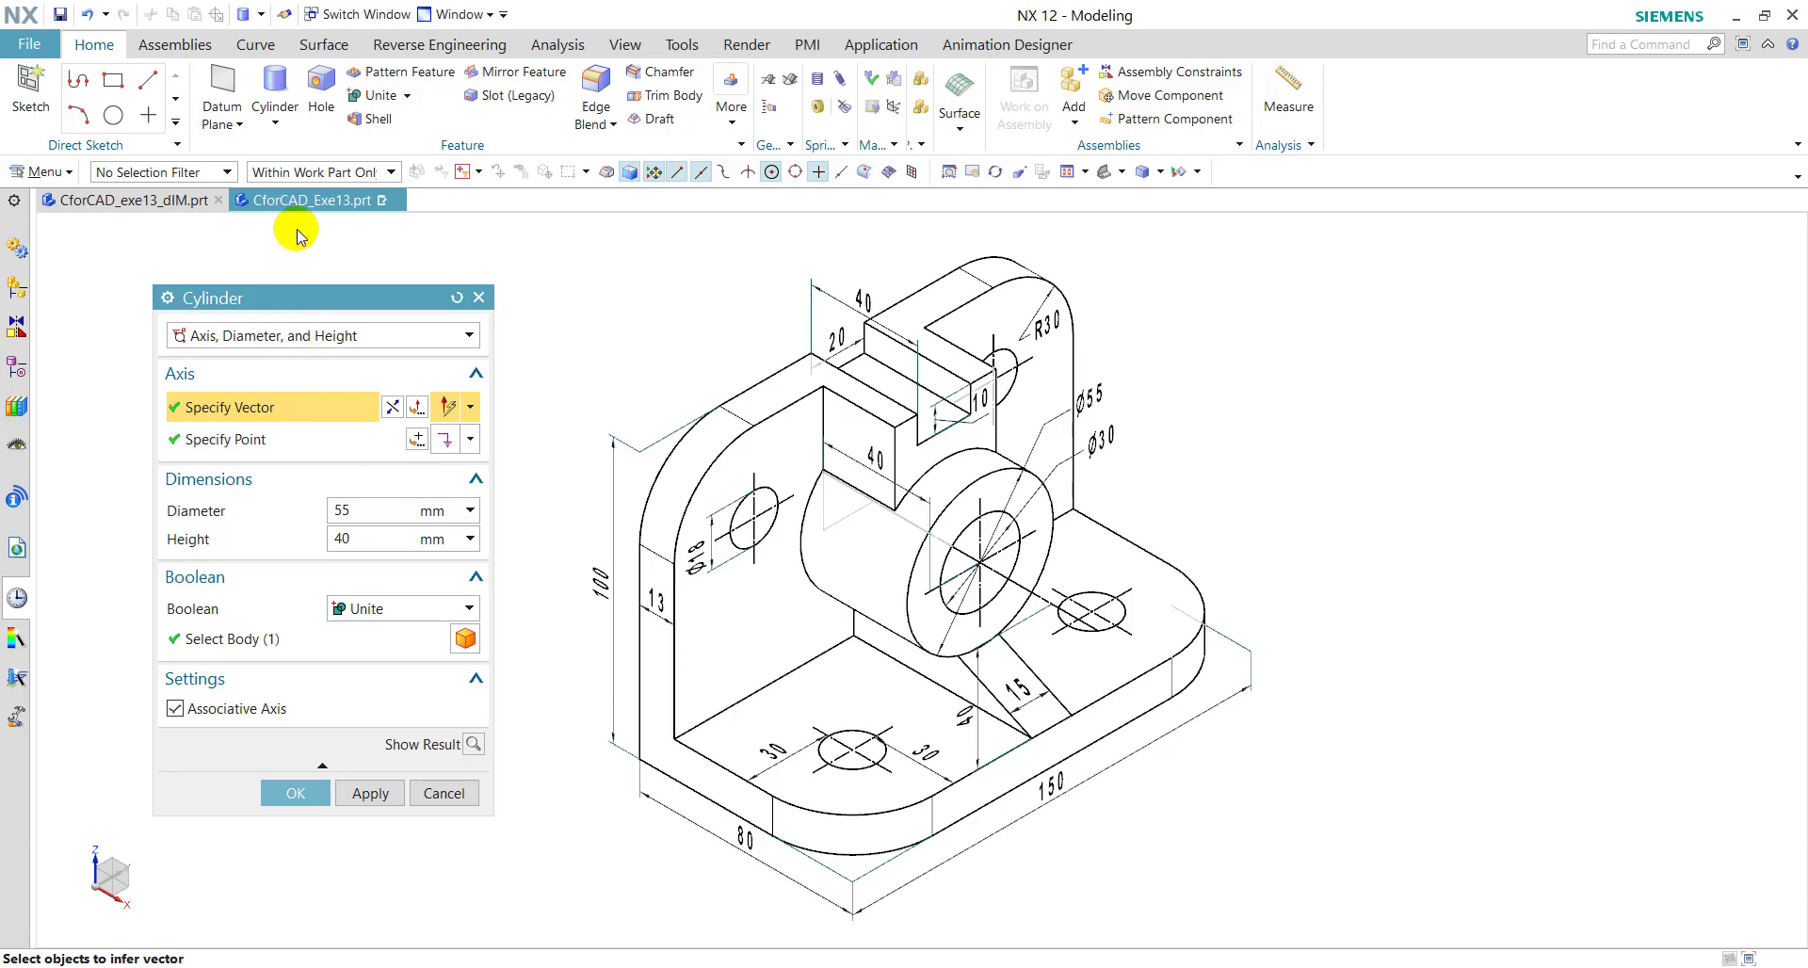
{"action": "left_click", "coordinate": [306, 201]}
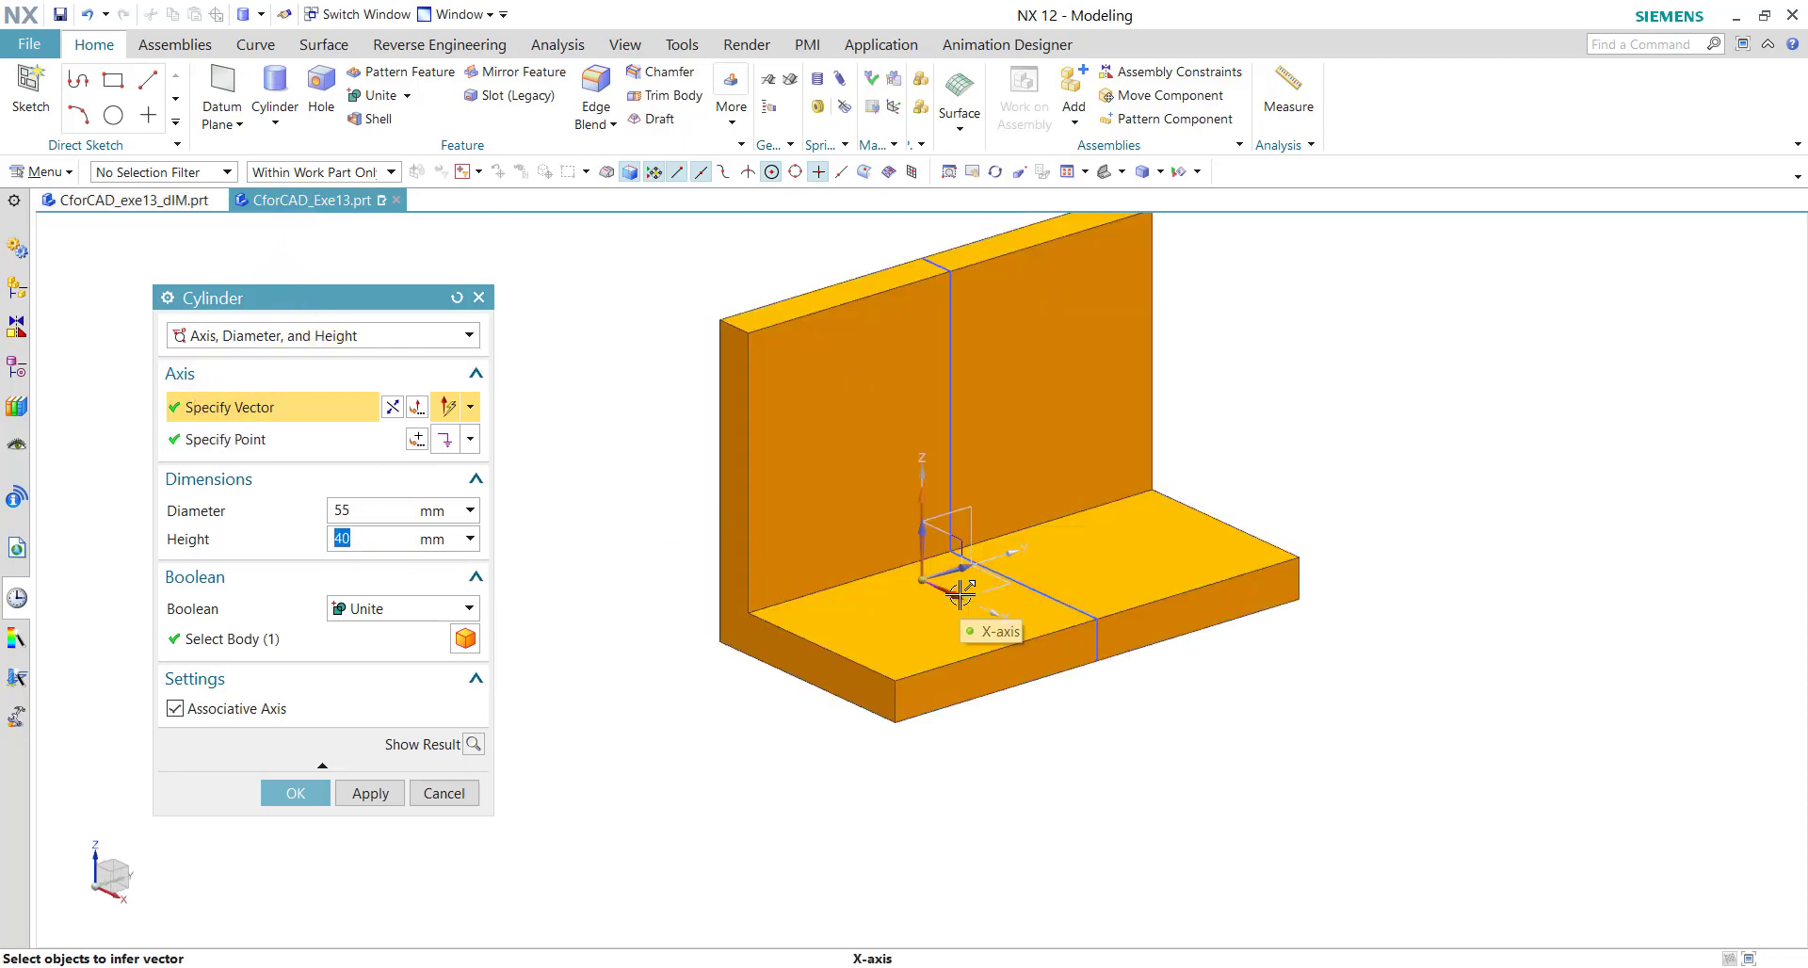
Step: Direct the cylinder along the X-axis from a point at XC 13 mm and ZC 53 mm, and unite it with the L-shaped body
{"action": "left_click", "coordinate": [959, 594]}
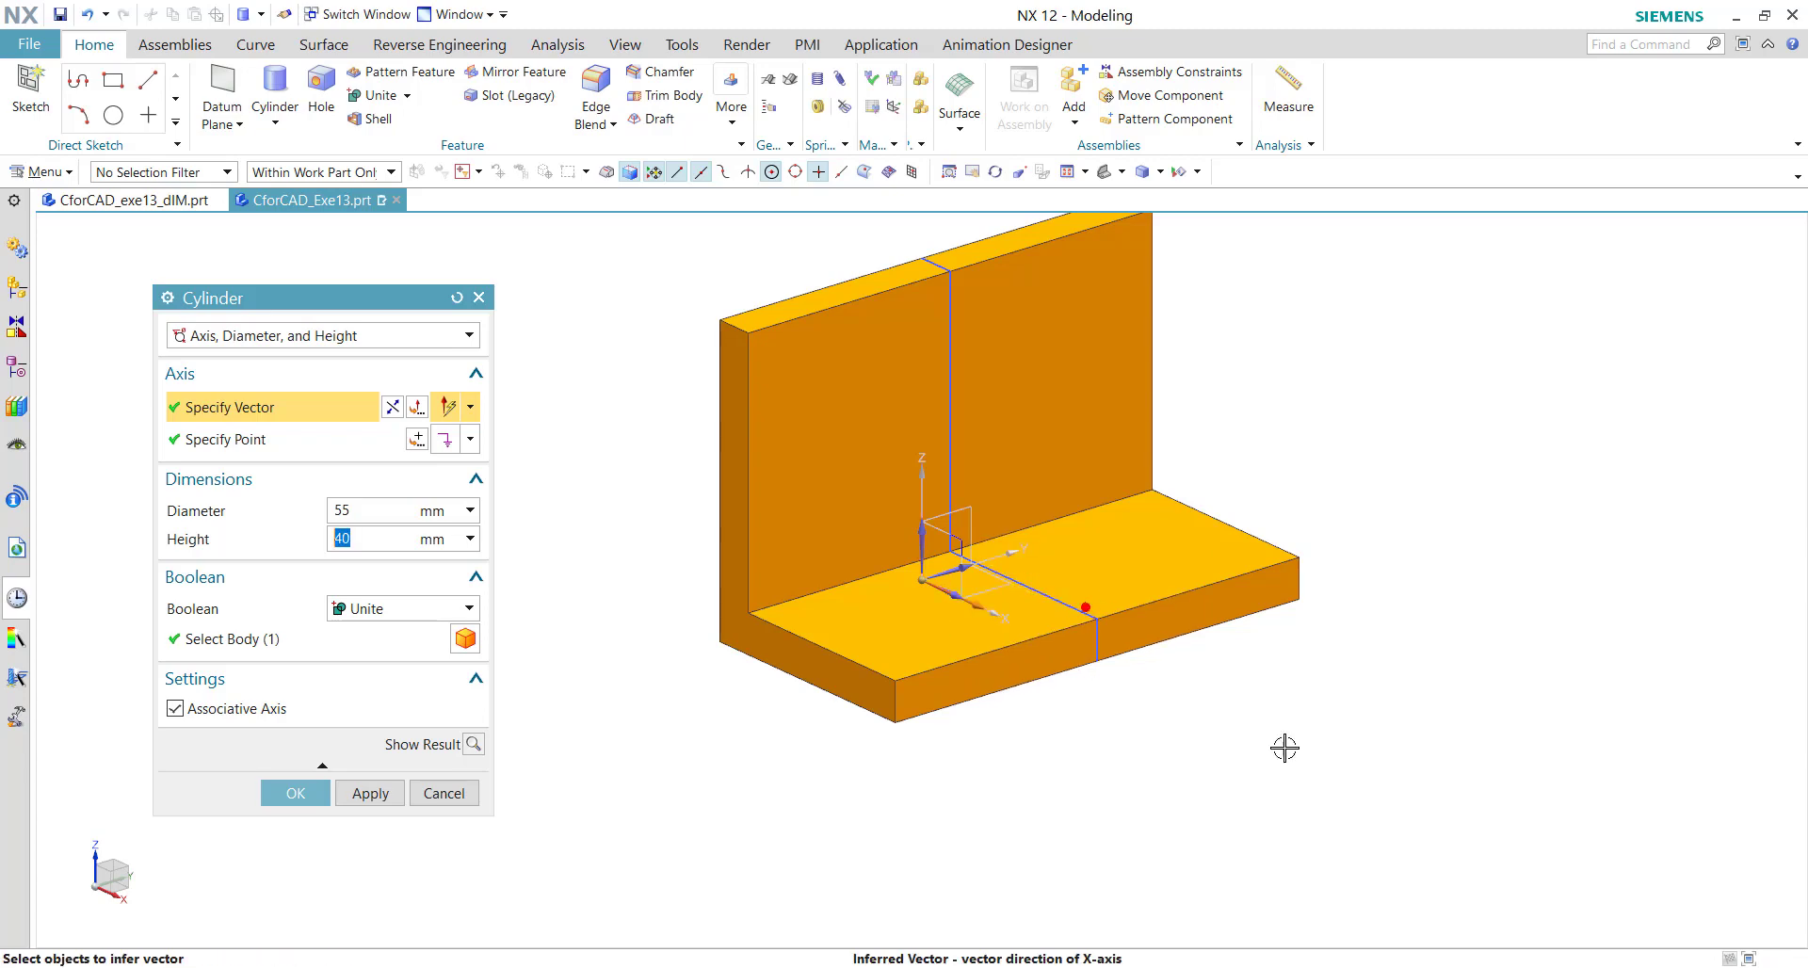
{"action": "left_click", "coordinate": [411, 440]}
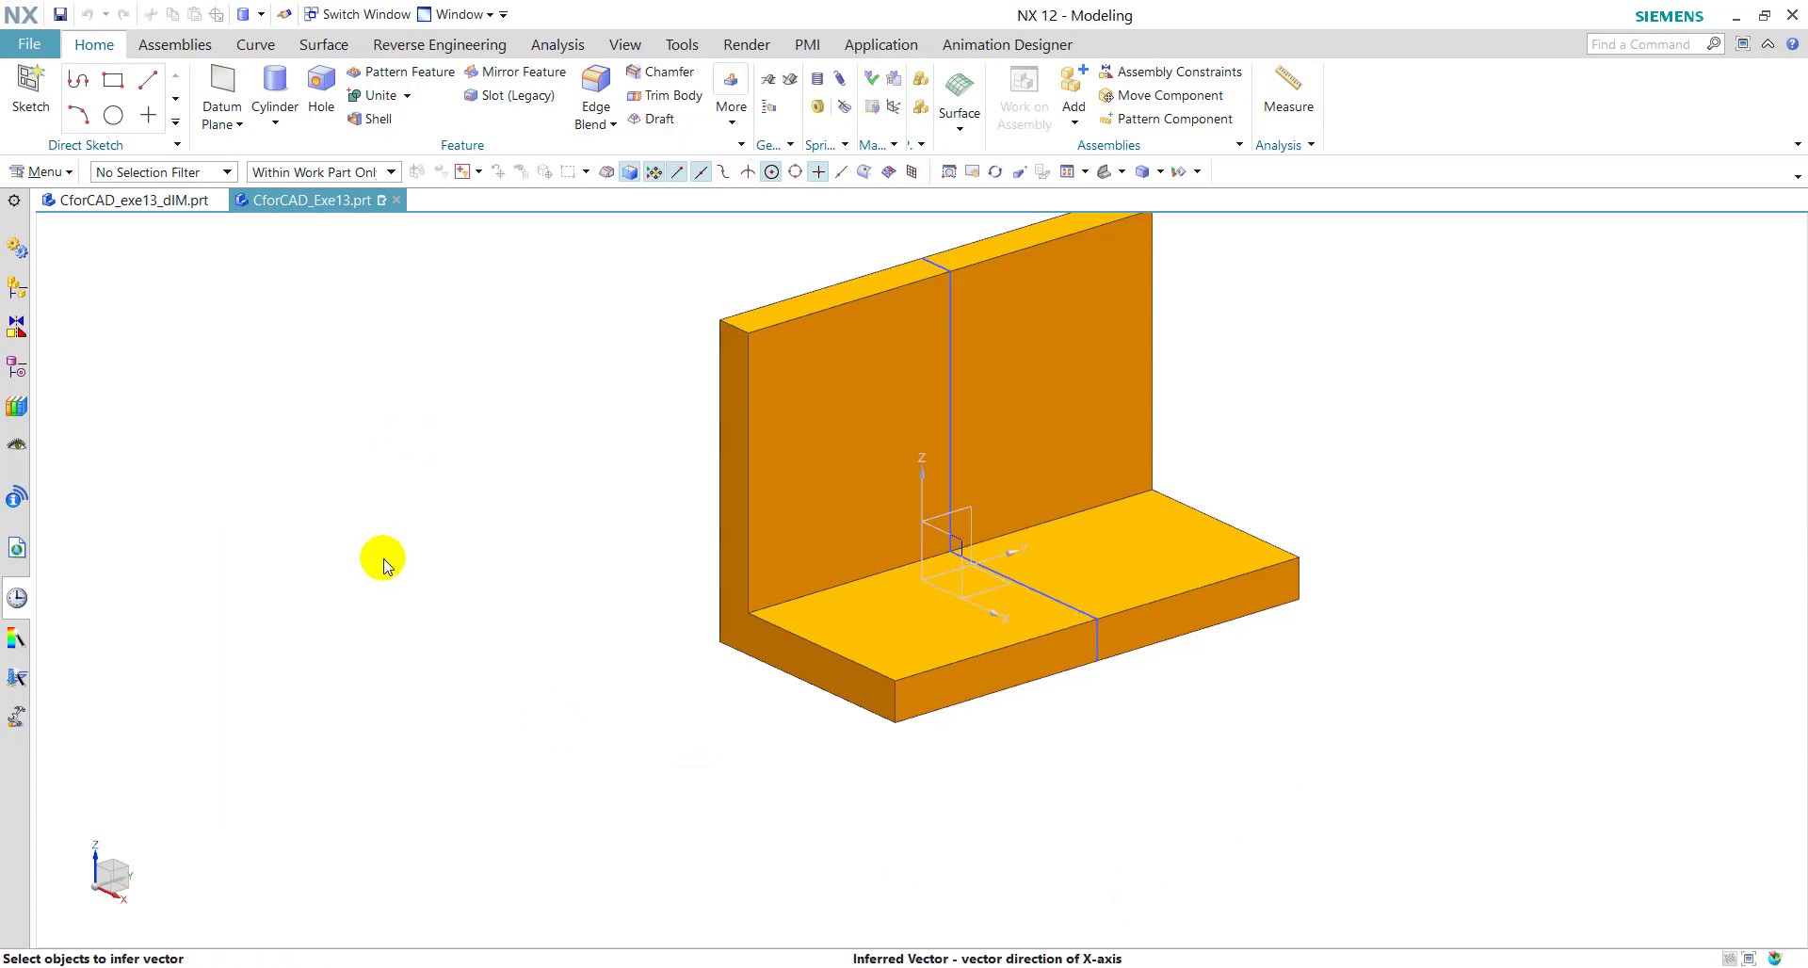
{"action": "left_click", "coordinate": [369, 563]}
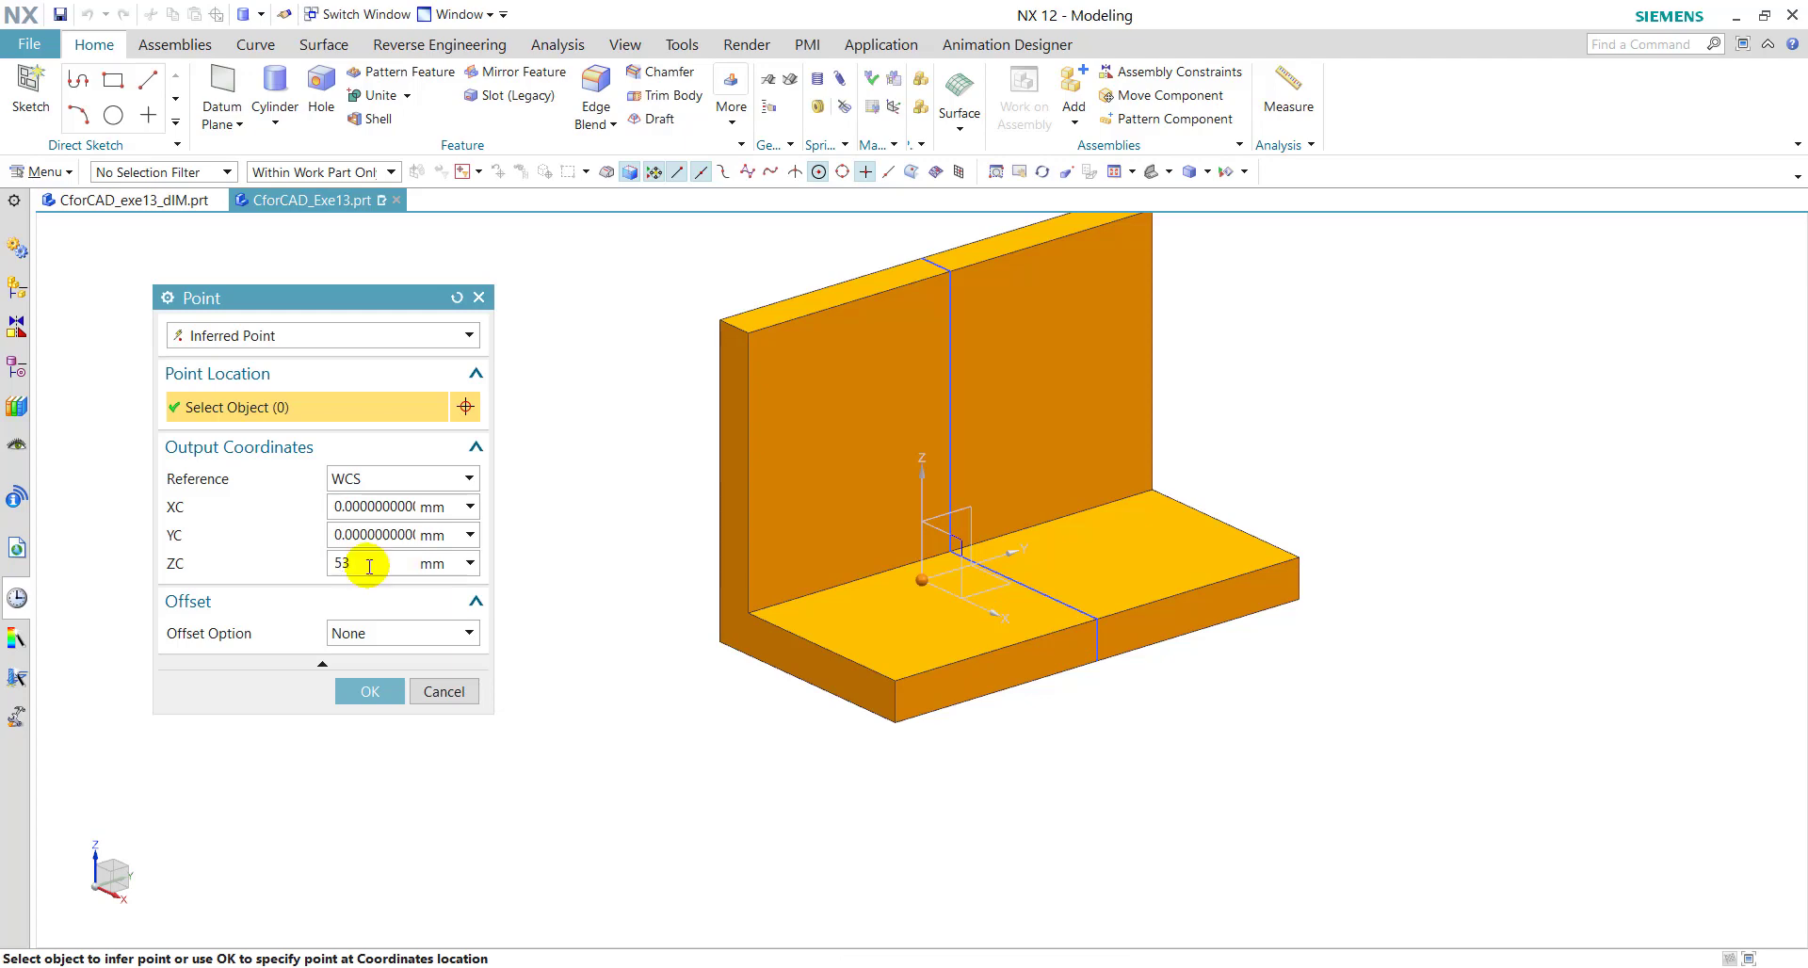
{"action": "left_click", "coordinate": [371, 509]}
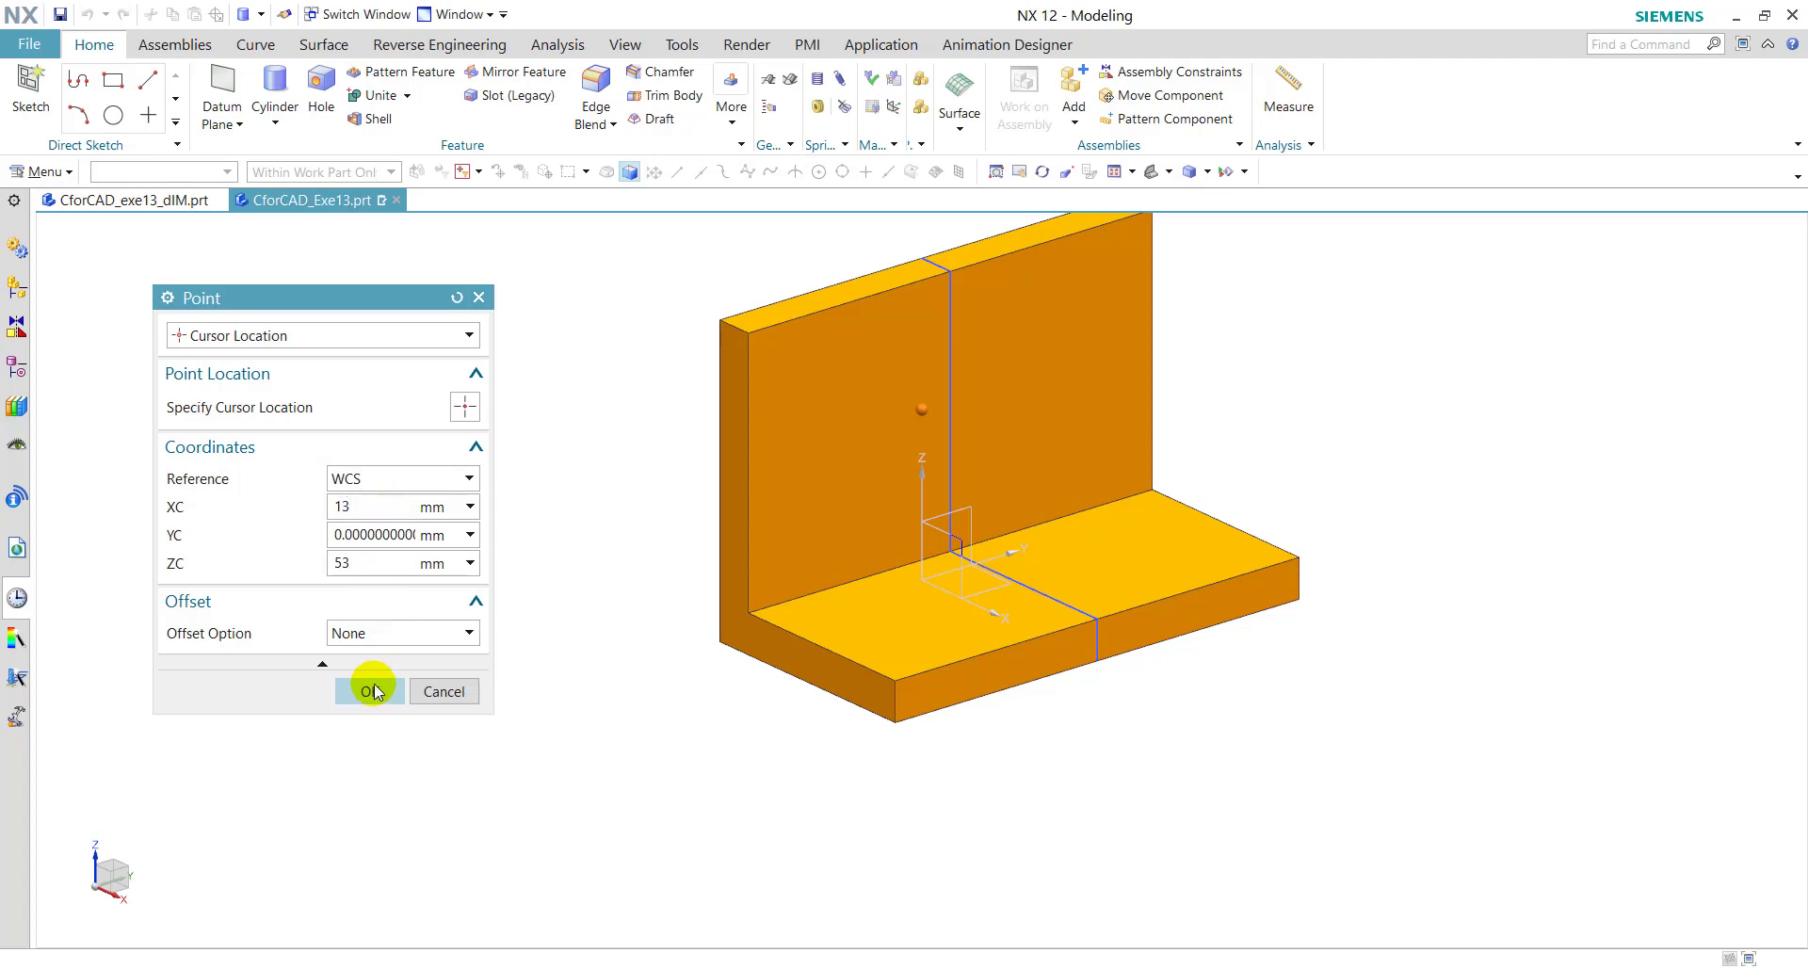
{"action": "left_click", "coordinate": [368, 688]}
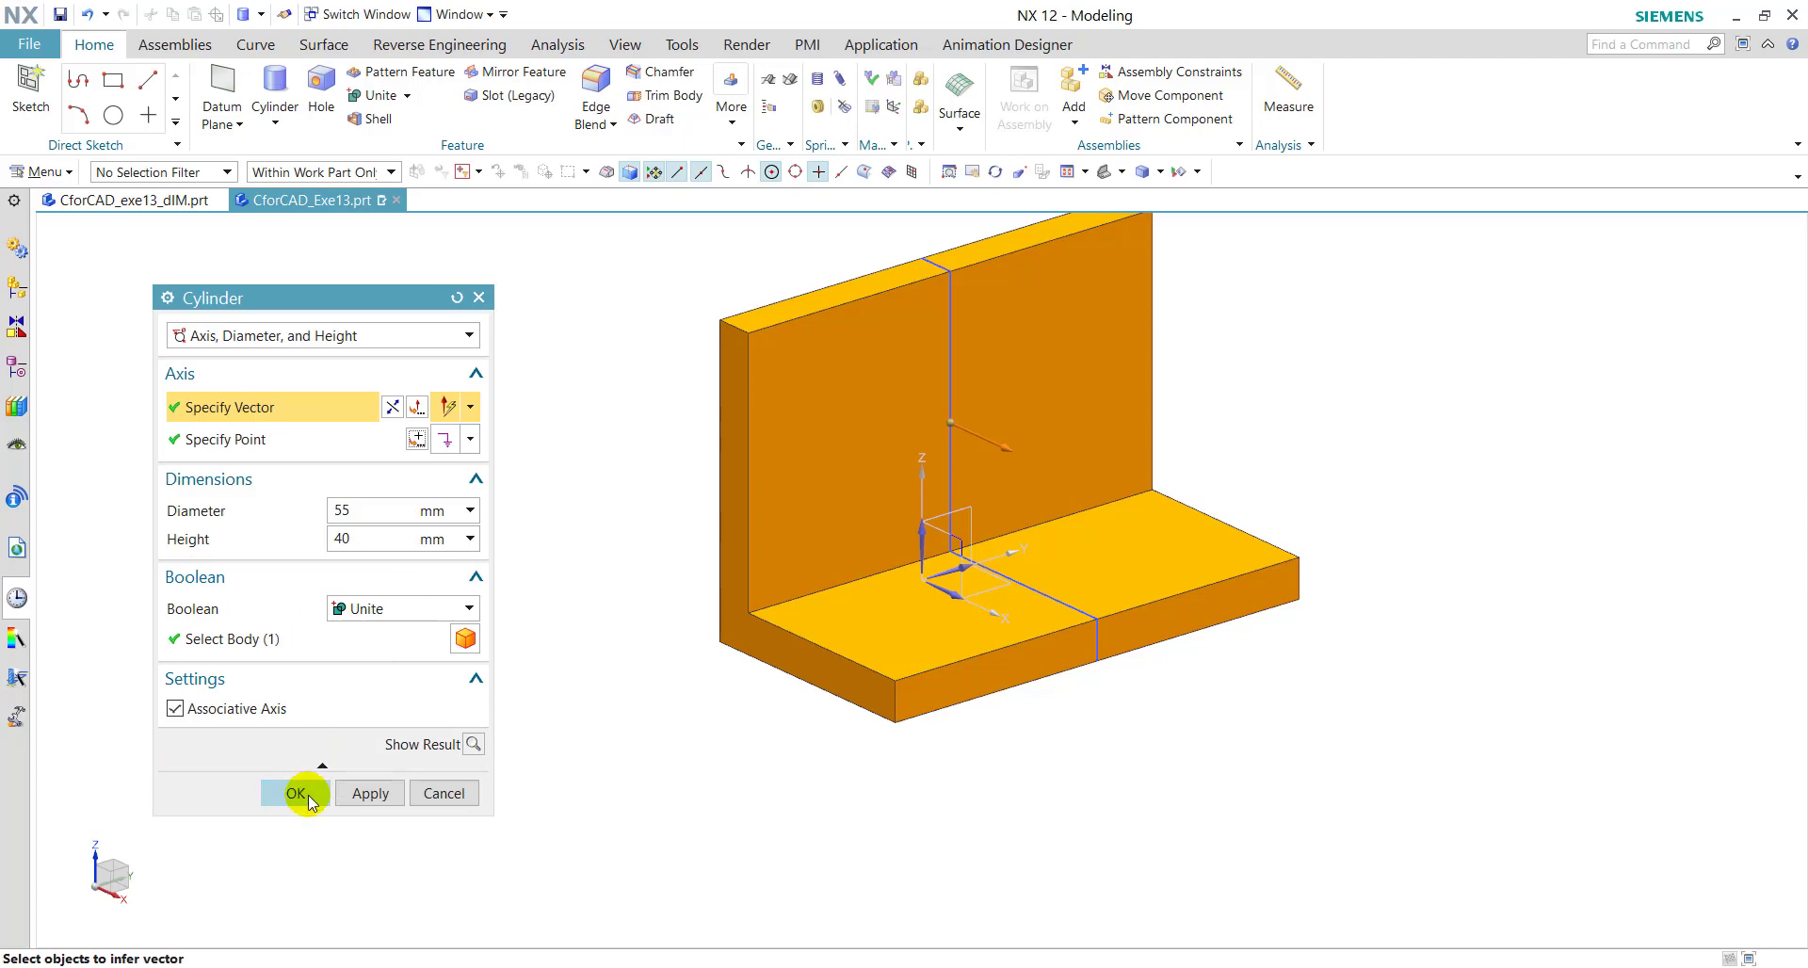
{"action": "left_click", "coordinate": [296, 793]}
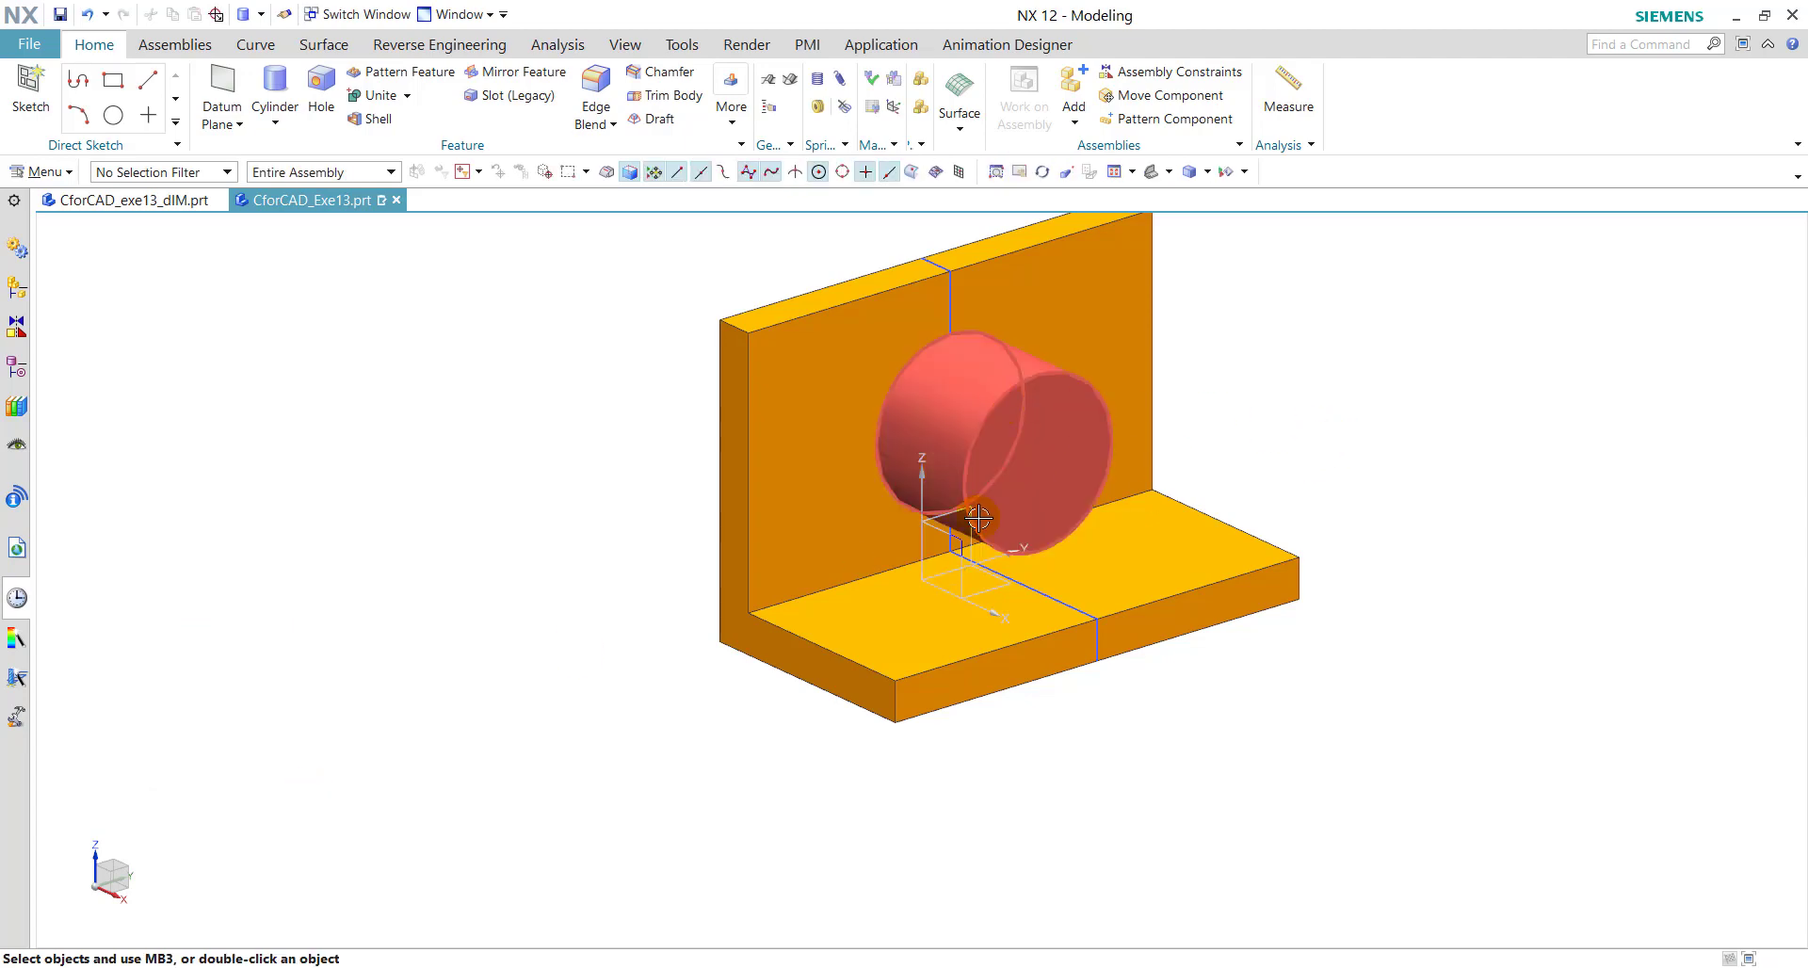
Step: Check the rib under the boss in the reference part and start a sketch on the XZ plane of the model
{"action": "left_click", "coordinate": [146, 201]}
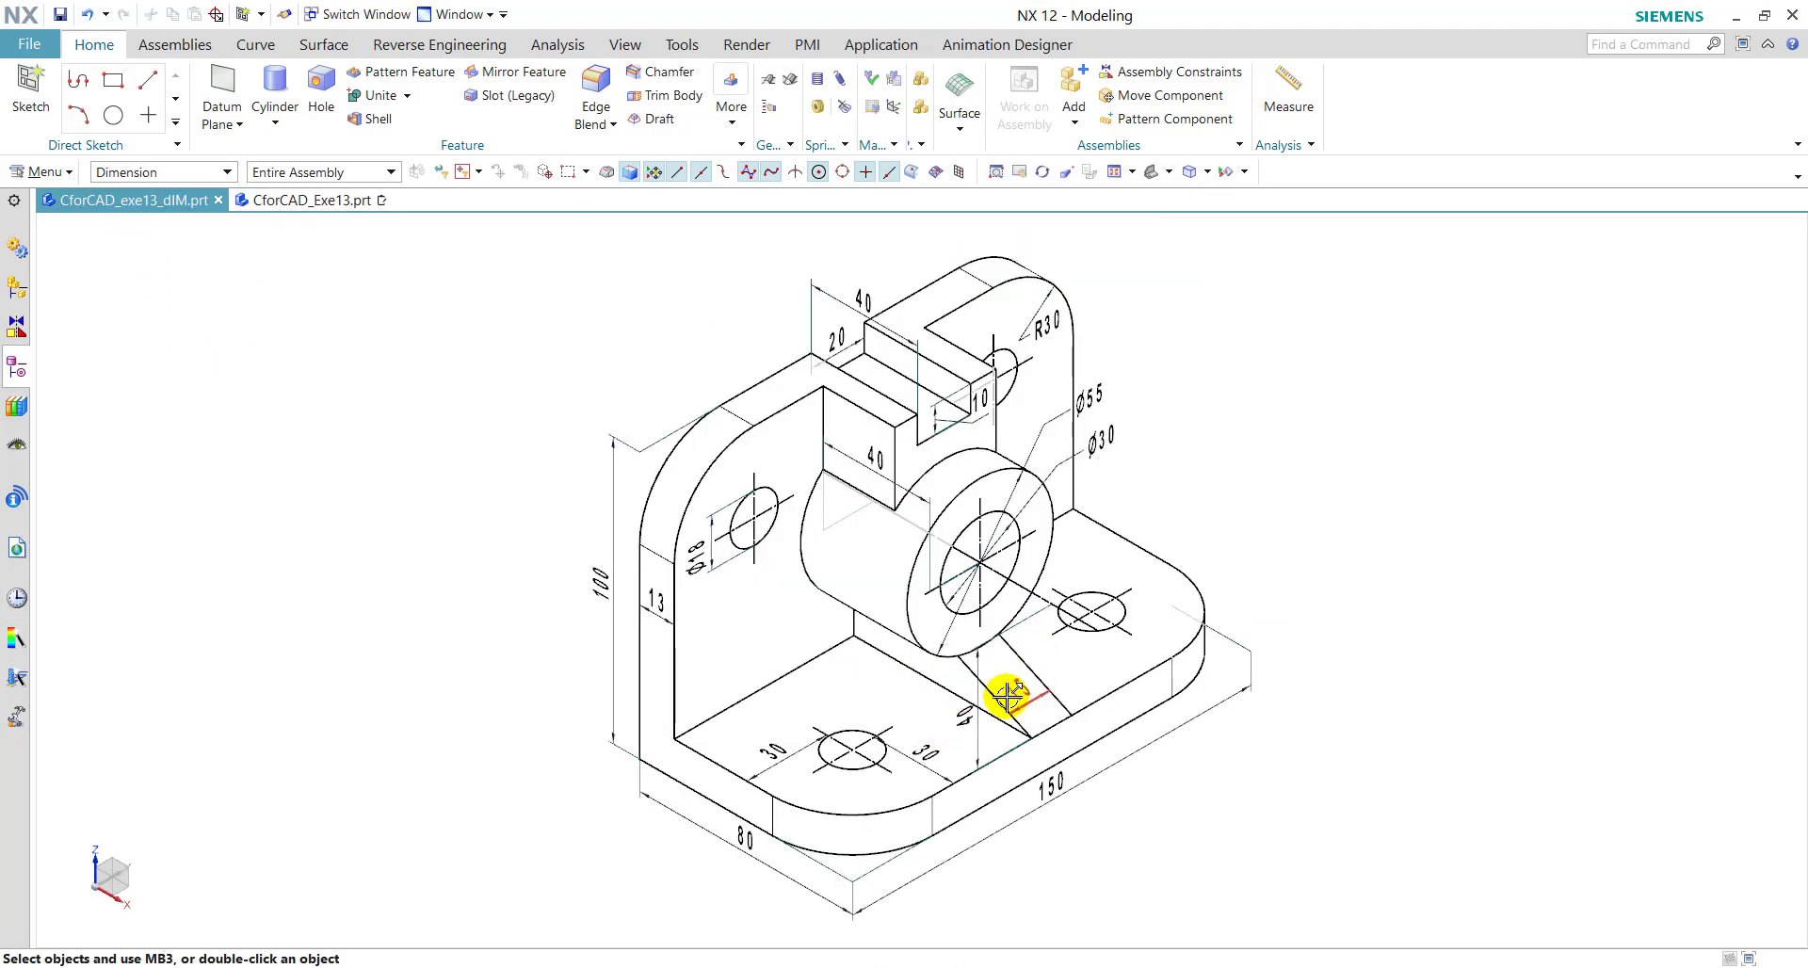
{"action": "left_click", "coordinate": [336, 209]}
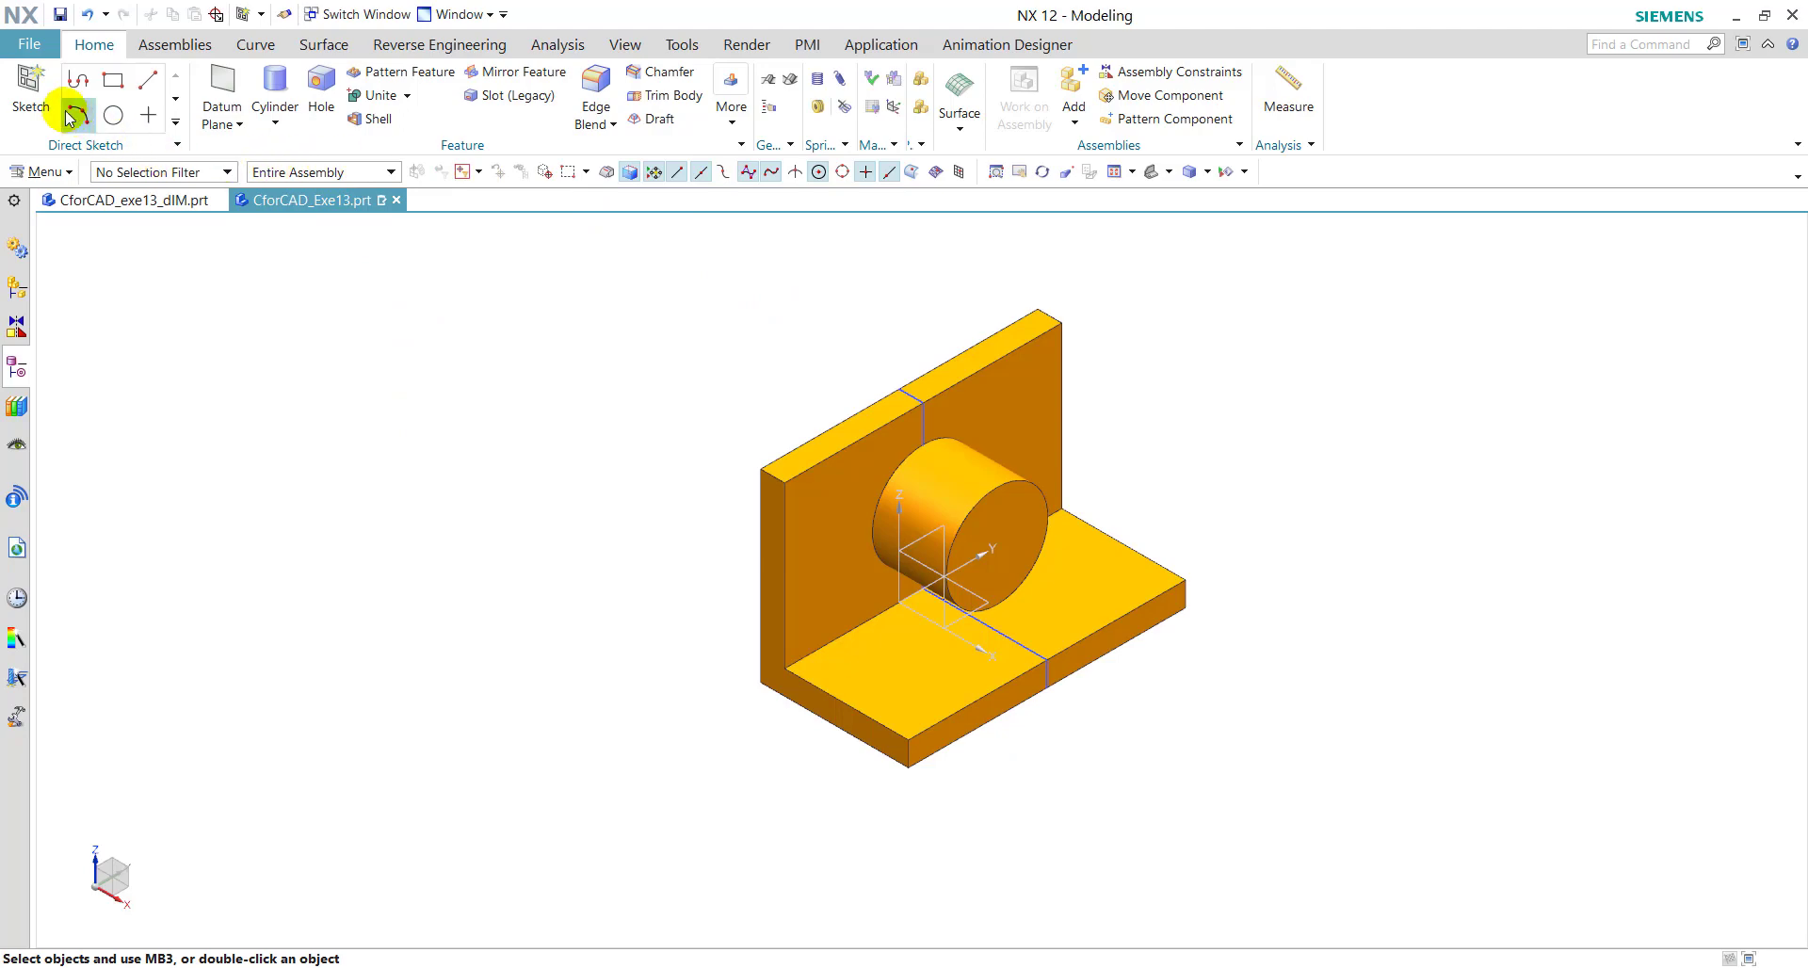
{"action": "left_click", "coordinate": [32, 89]}
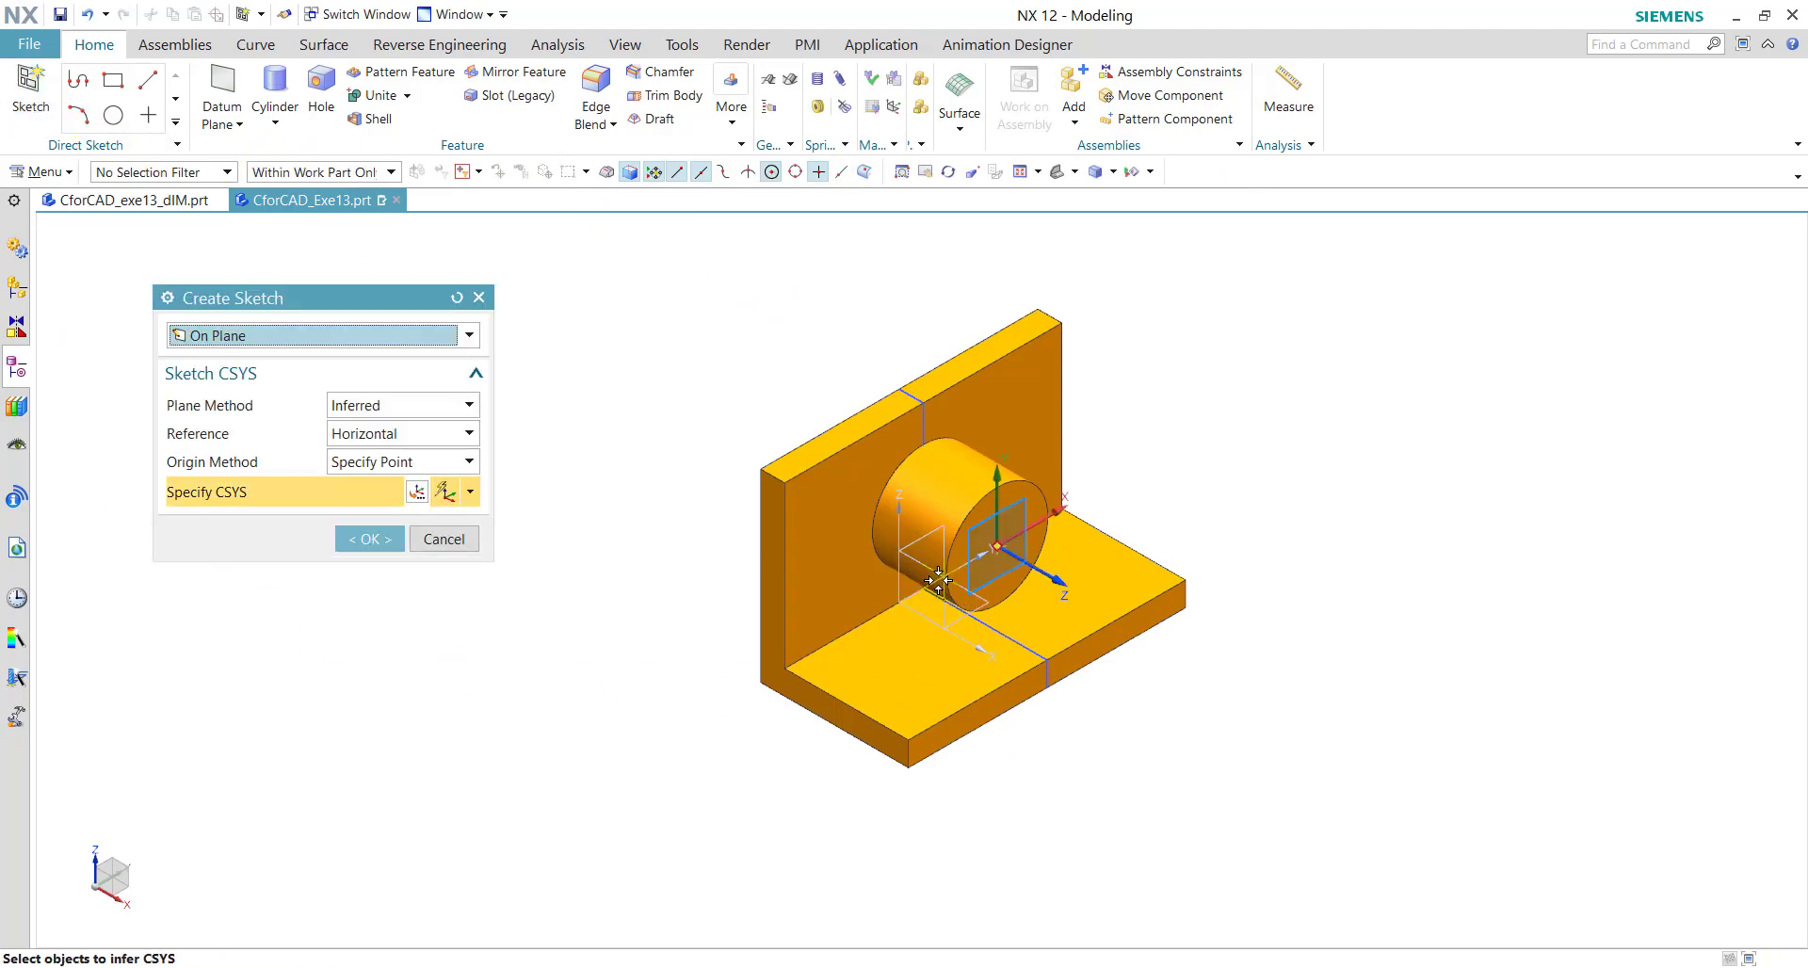
{"action": "left_click", "coordinate": [911, 633]}
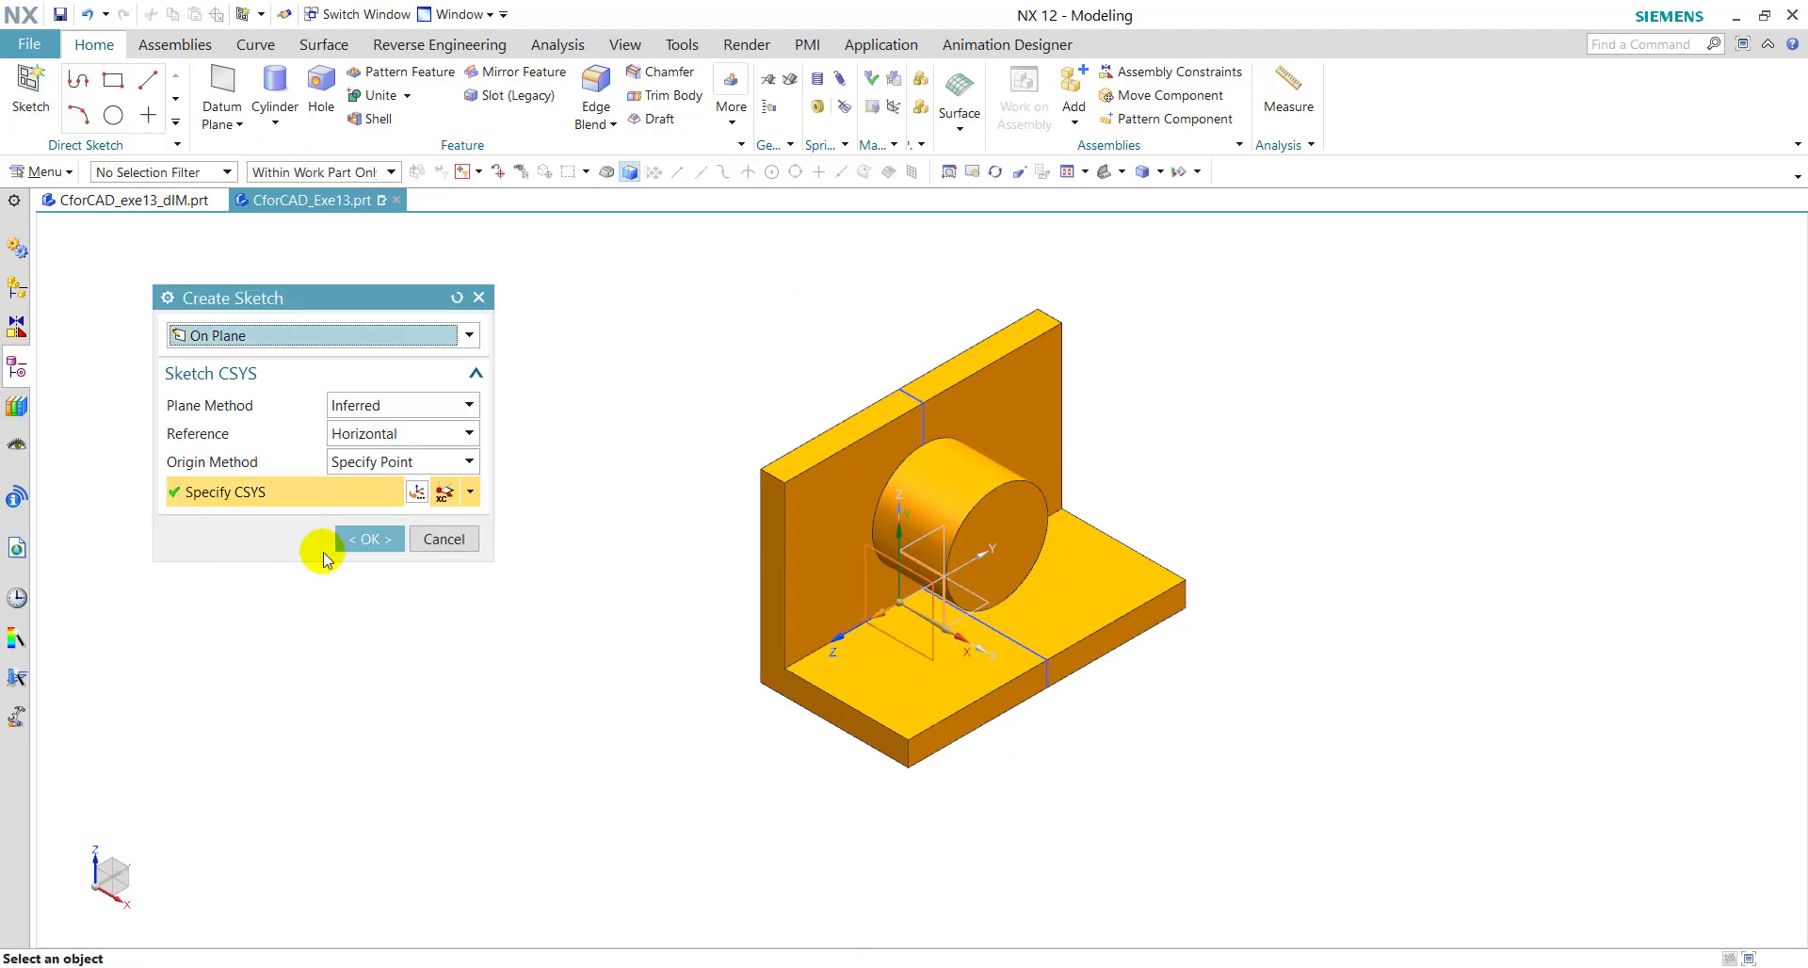
{"action": "left_click", "coordinate": [346, 539]}
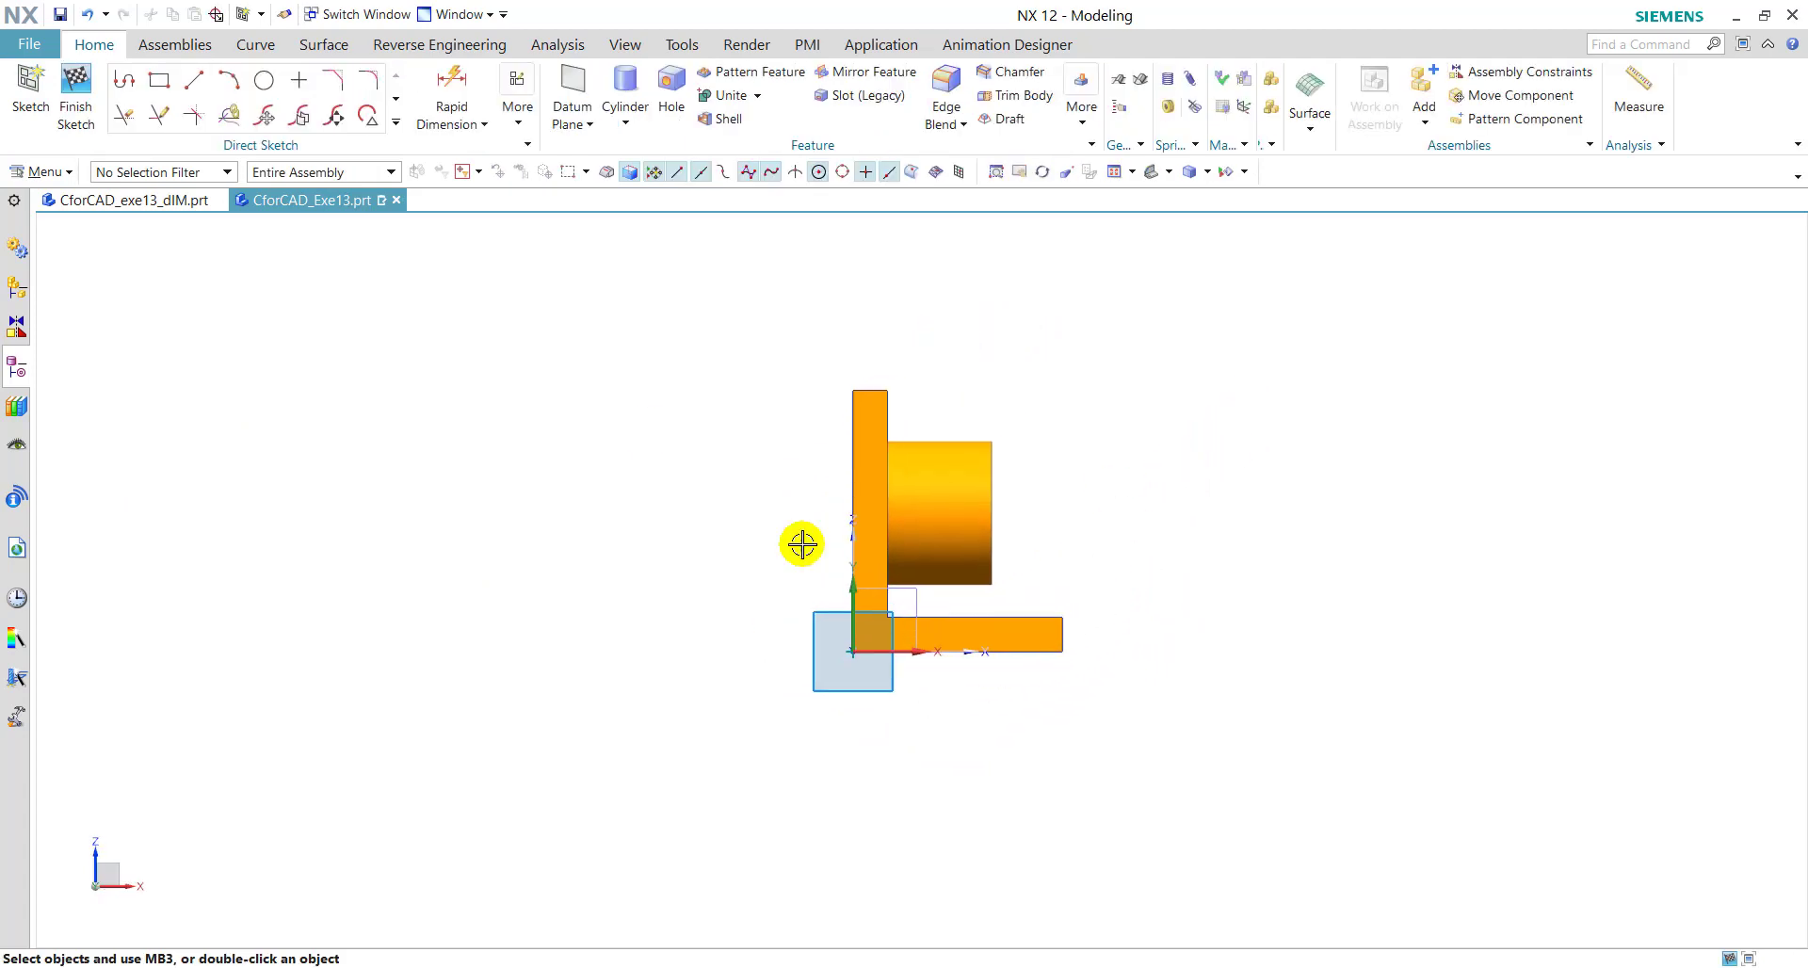
Step: Sketch a sloping line from the base's upper front corner to the lowest point of the boss's front face
{"action": "scroll", "coordinate": [1054, 610], "scroll_direction": "up", "scroll_amount": 4}
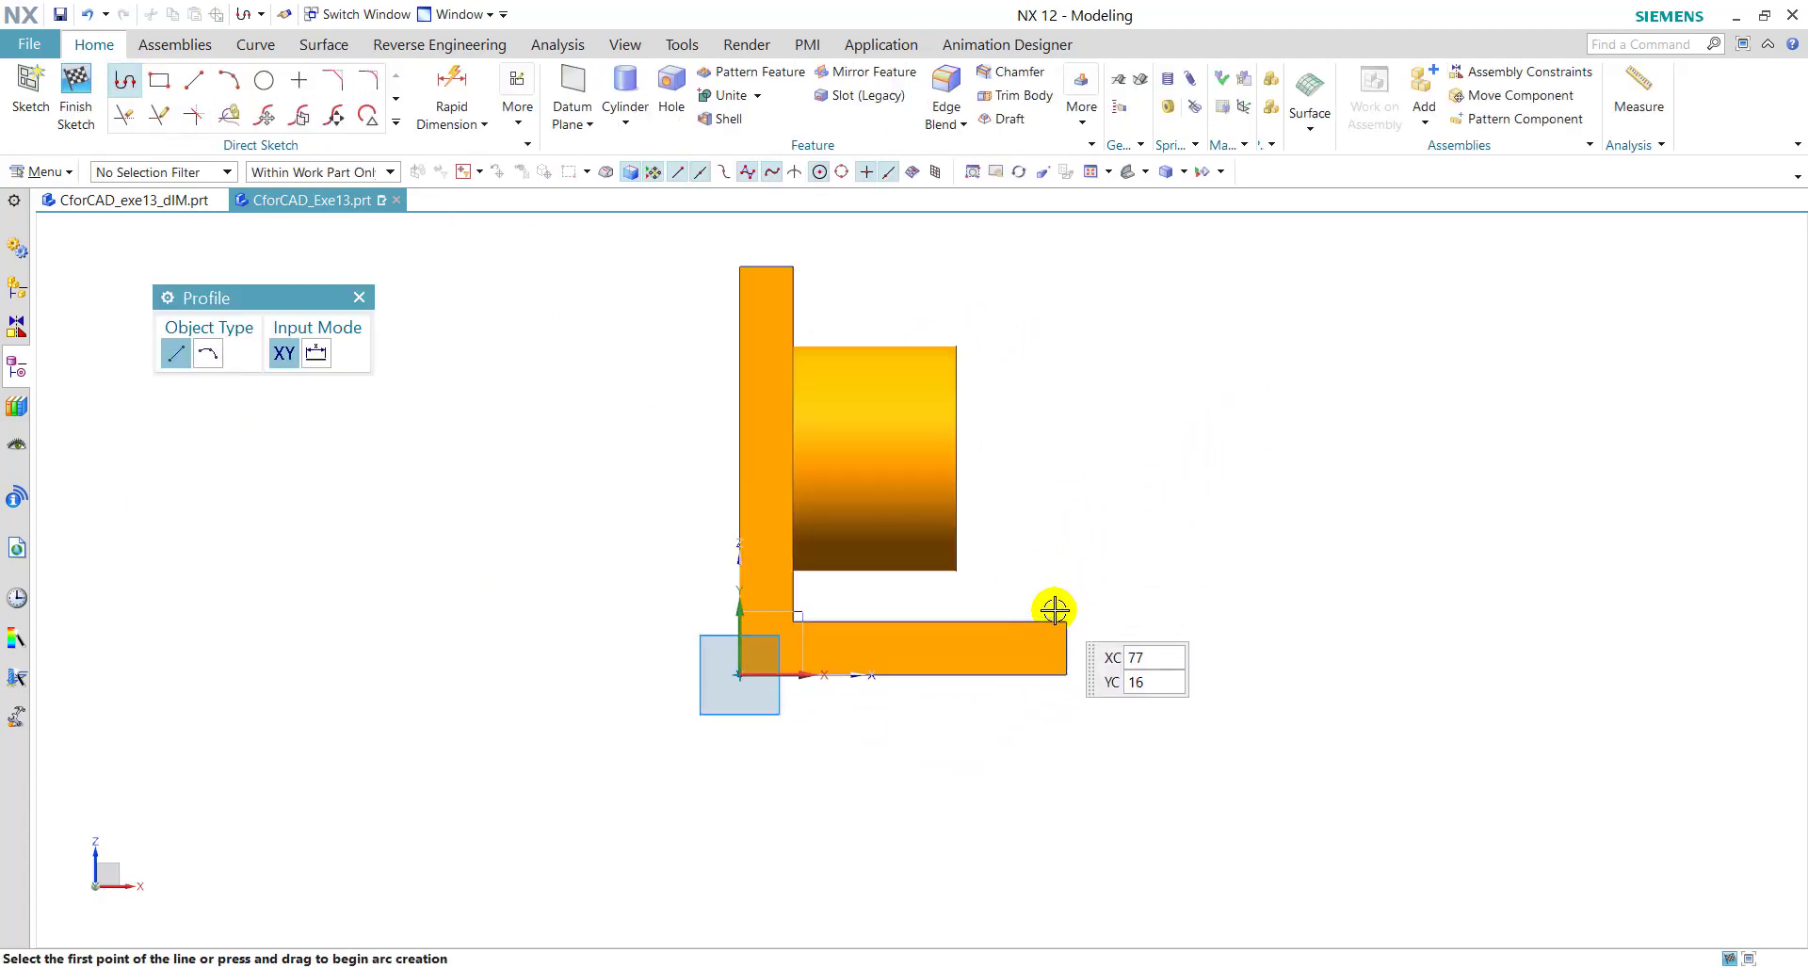
{"action": "left_click", "coordinate": [1071, 624]}
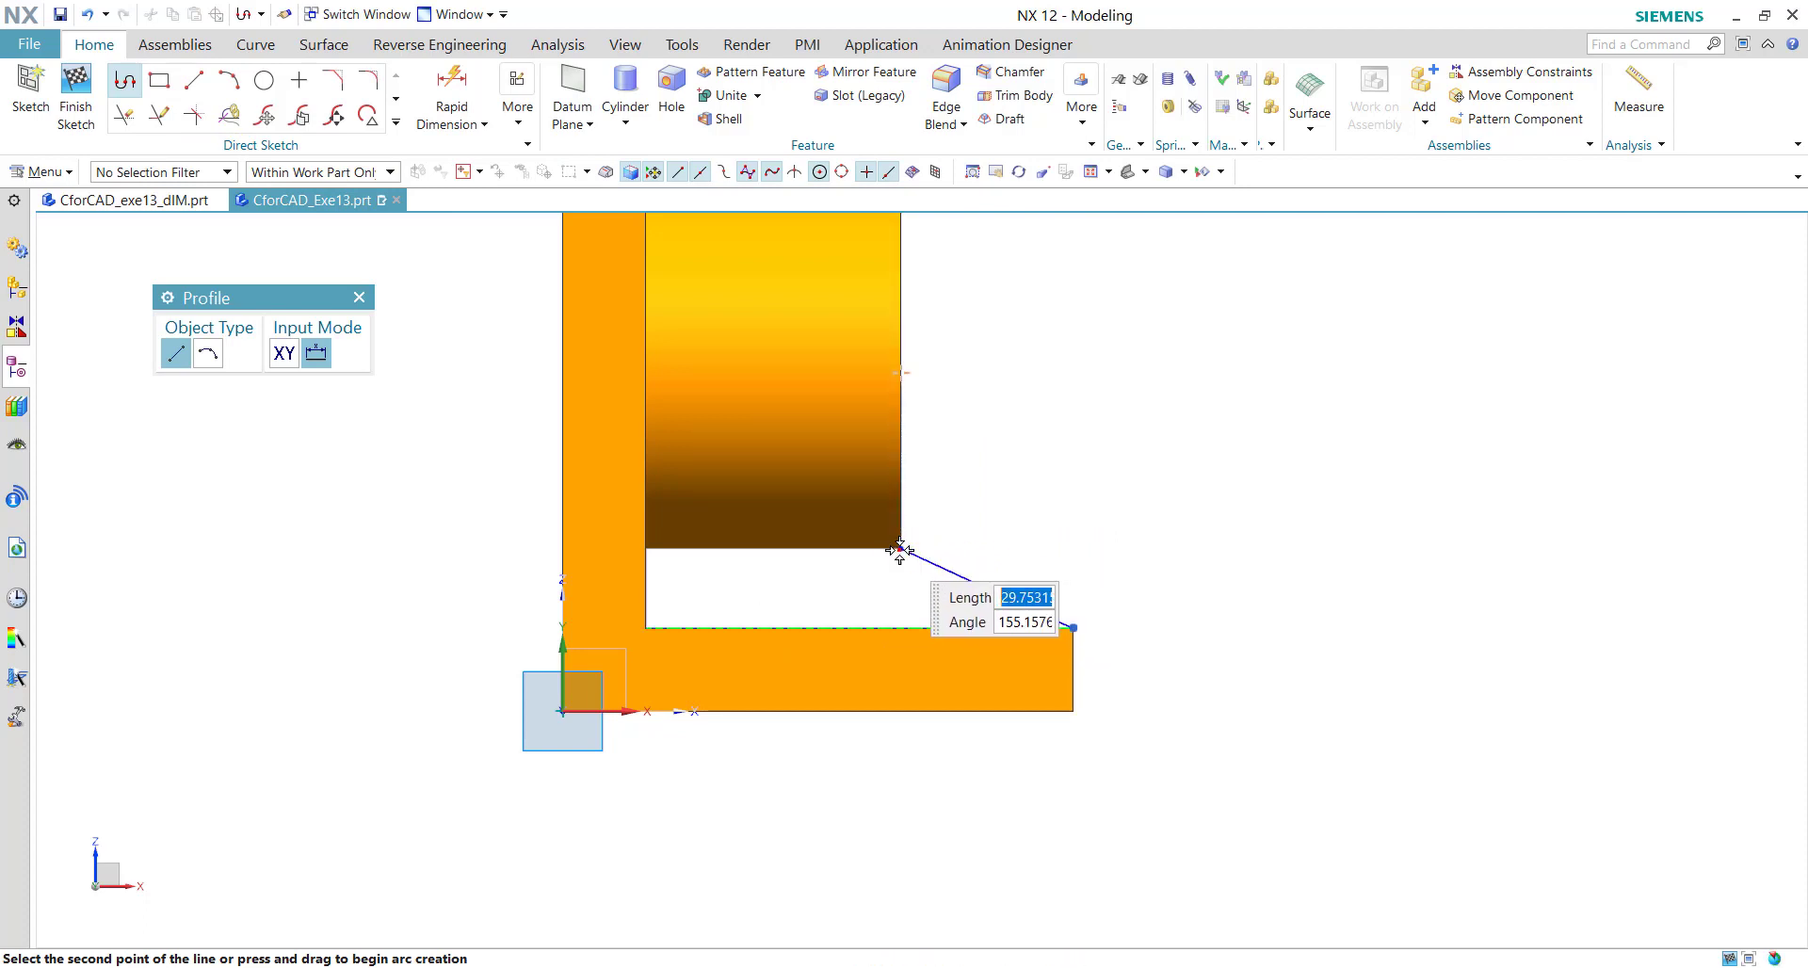
{"action": "left_click", "coordinate": [937, 535]}
{"action": "left_click", "coordinate": [359, 297]}
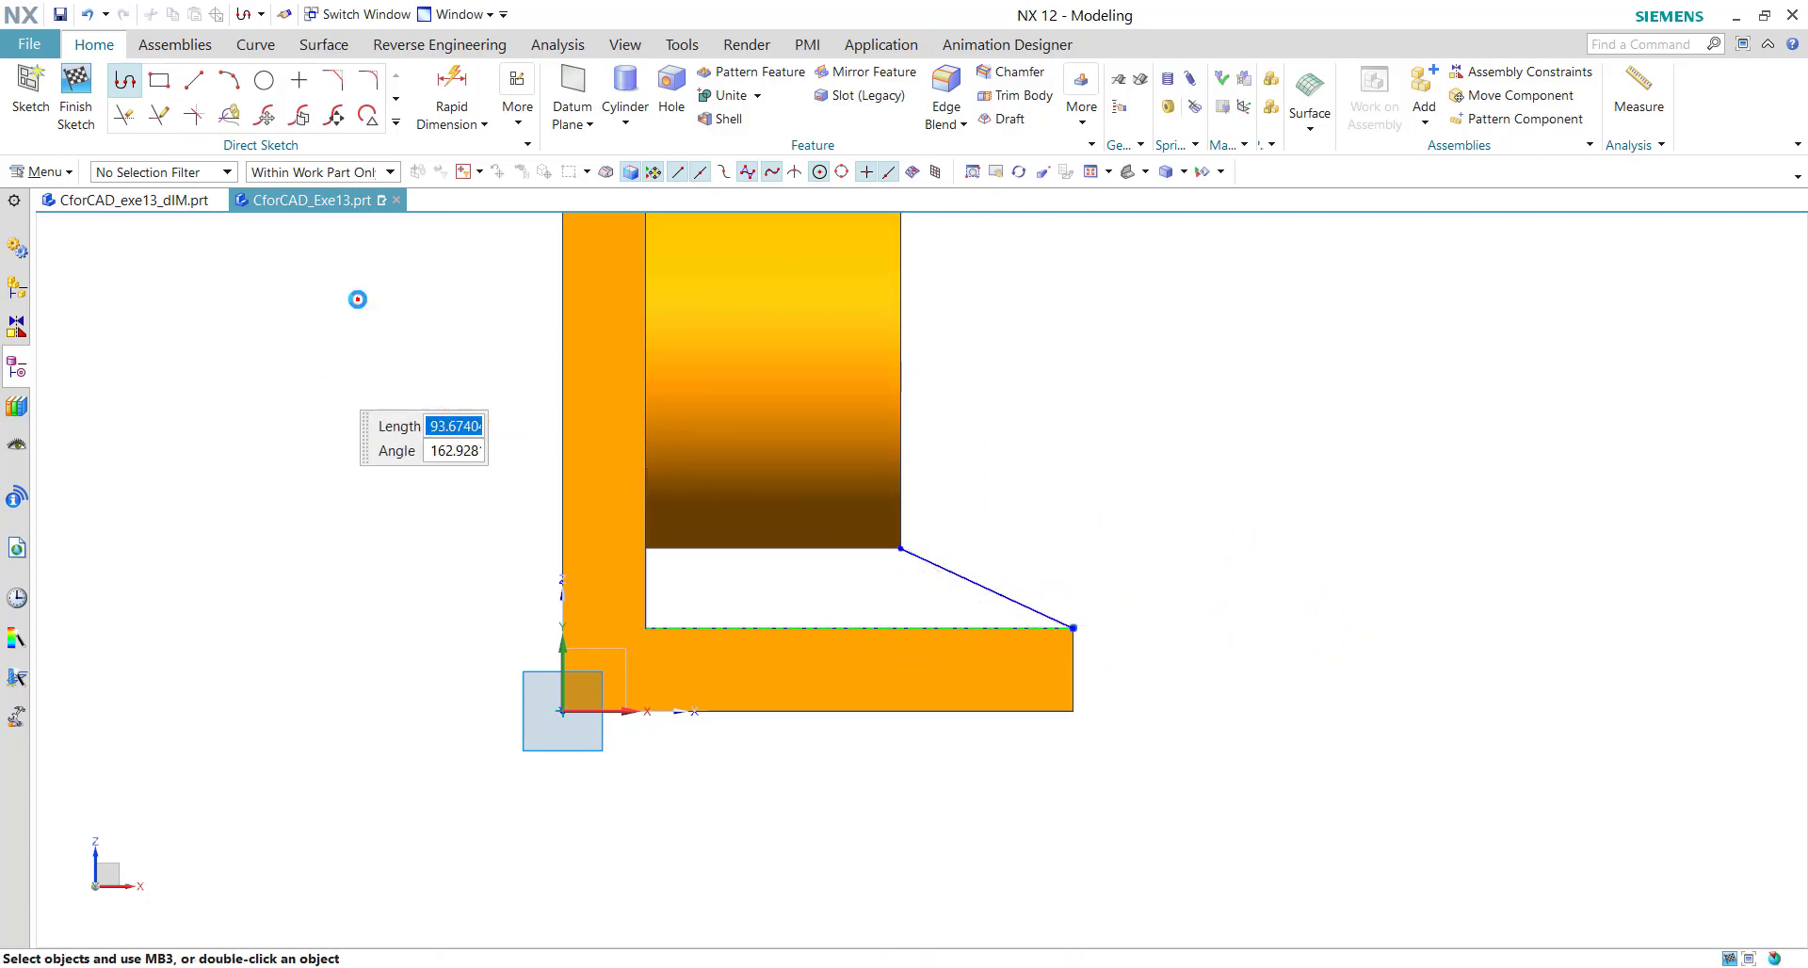
Step: Dimension the sloping line's length and the vertical distance from its upper end to the boss centre, and finish the sketch
{"action": "left_click", "coordinate": [454, 75]}
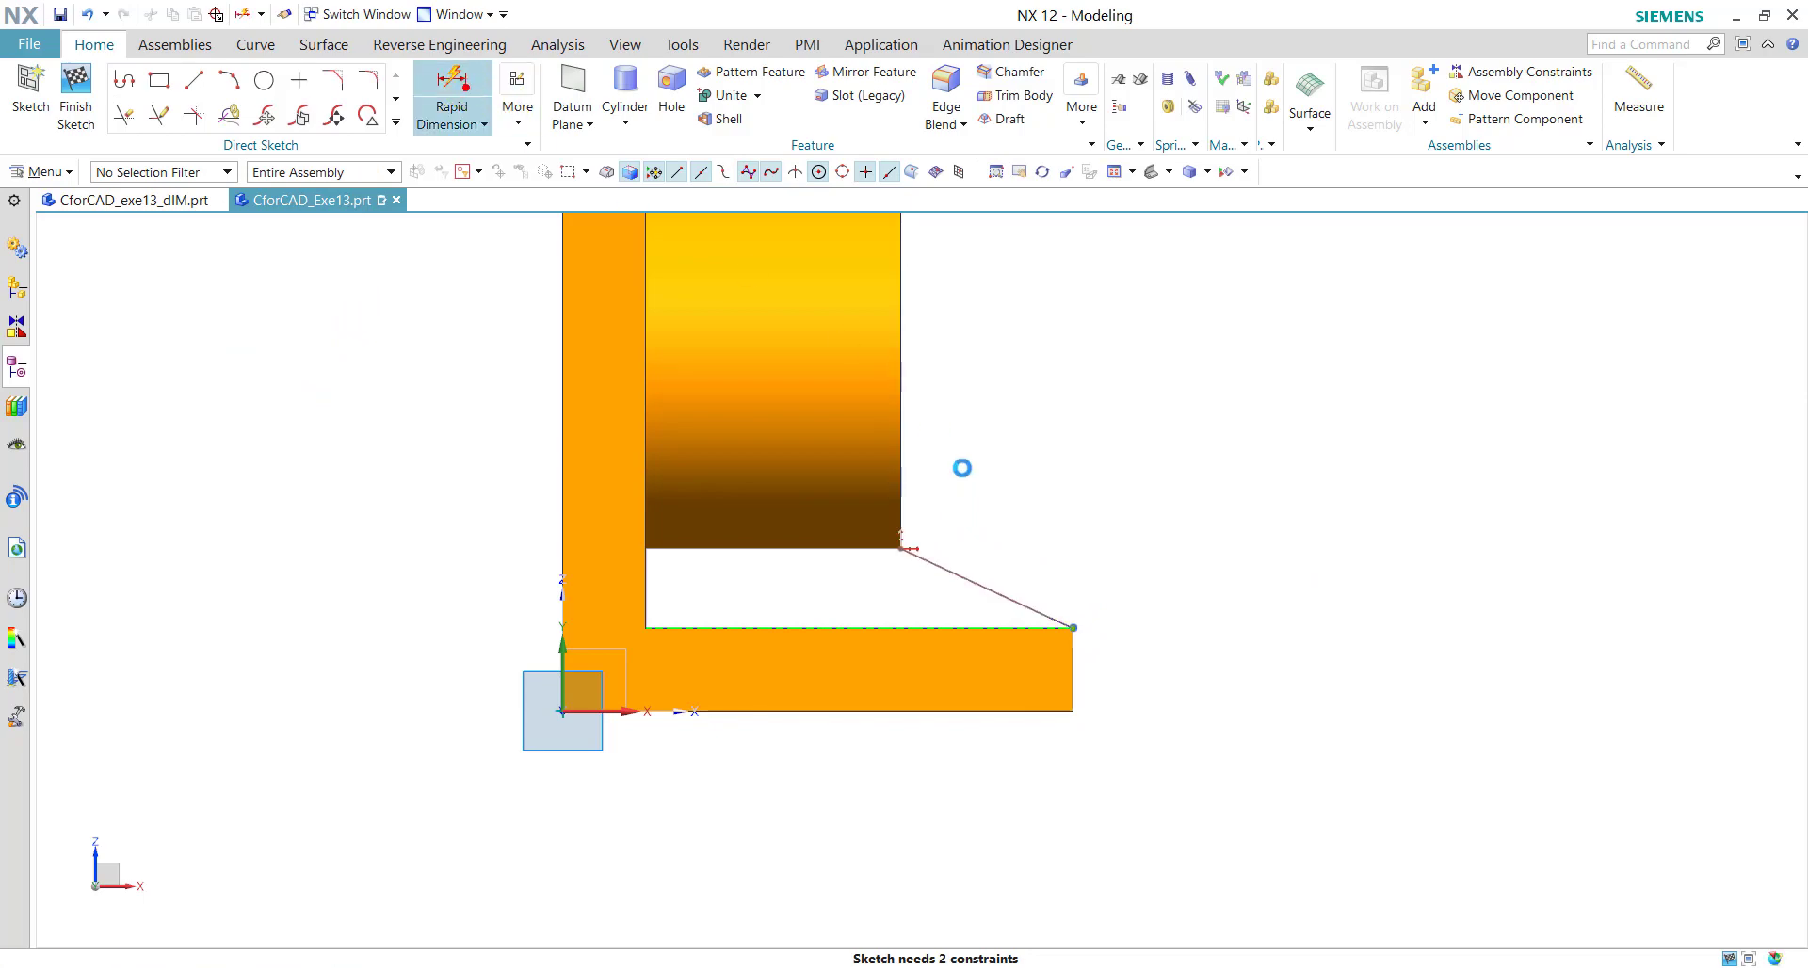
{"action": "left_click", "coordinate": [993, 594]}
{"action": "left_click", "coordinate": [1052, 572]}
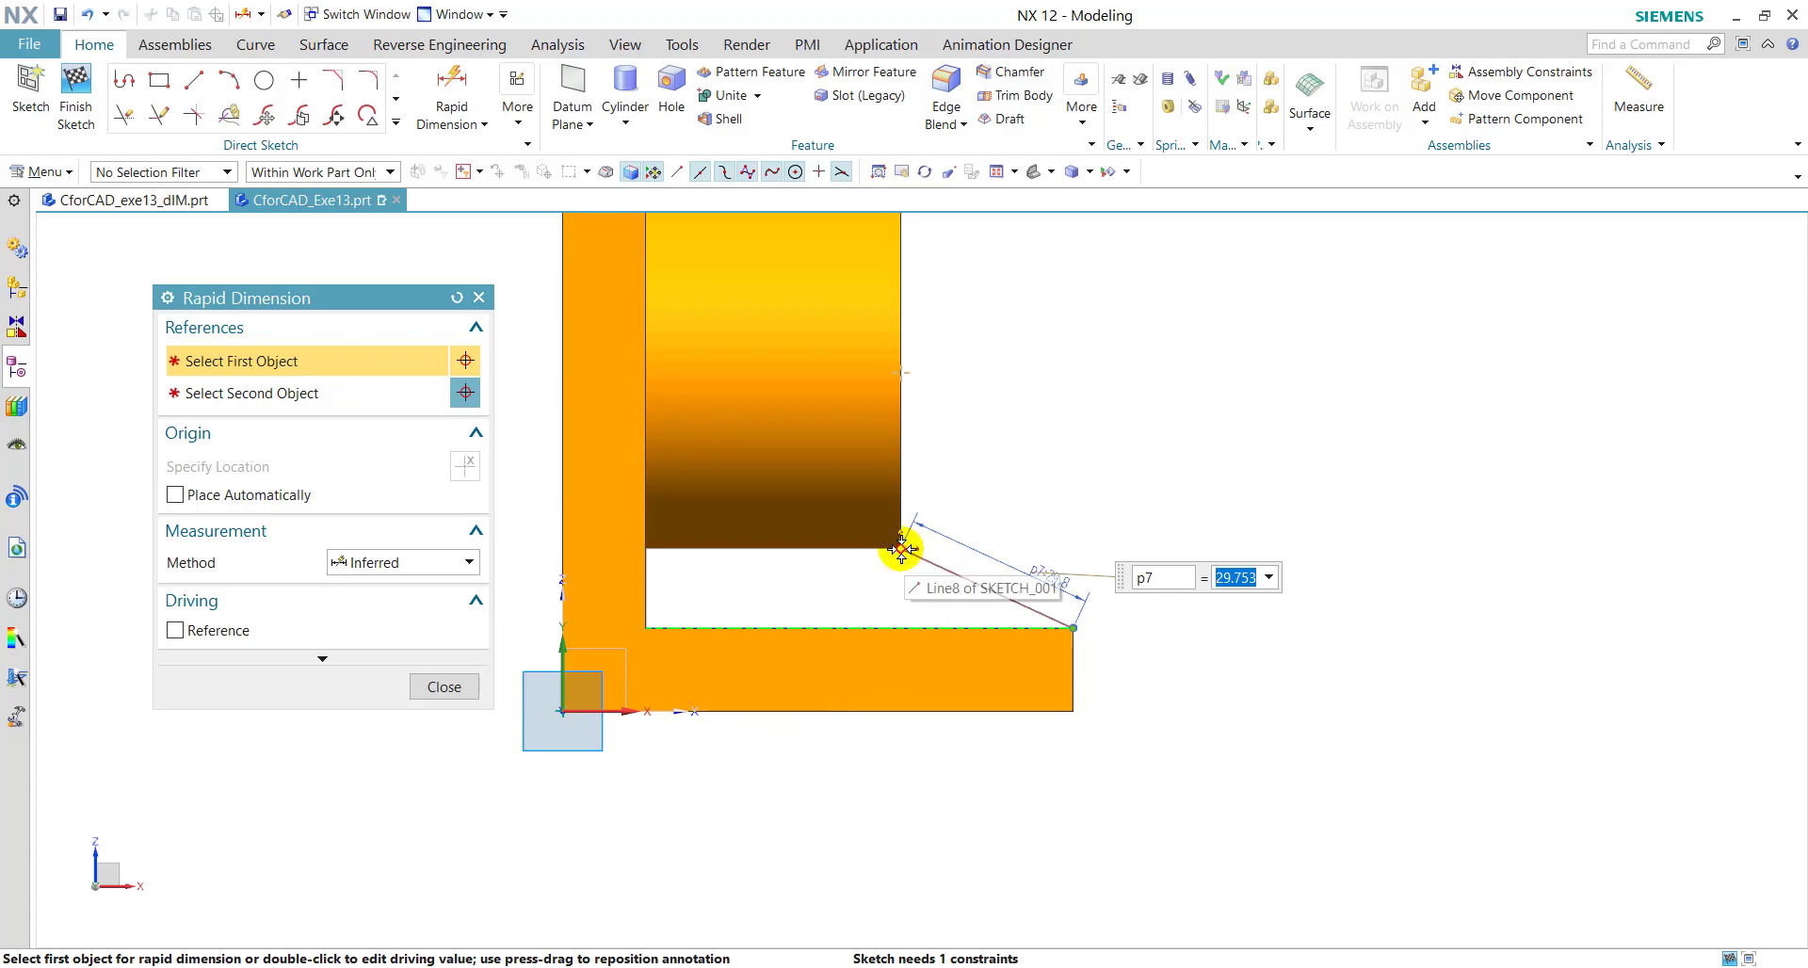
{"action": "left_click", "coordinate": [902, 545]}
{"action": "left_click", "coordinate": [898, 370]}
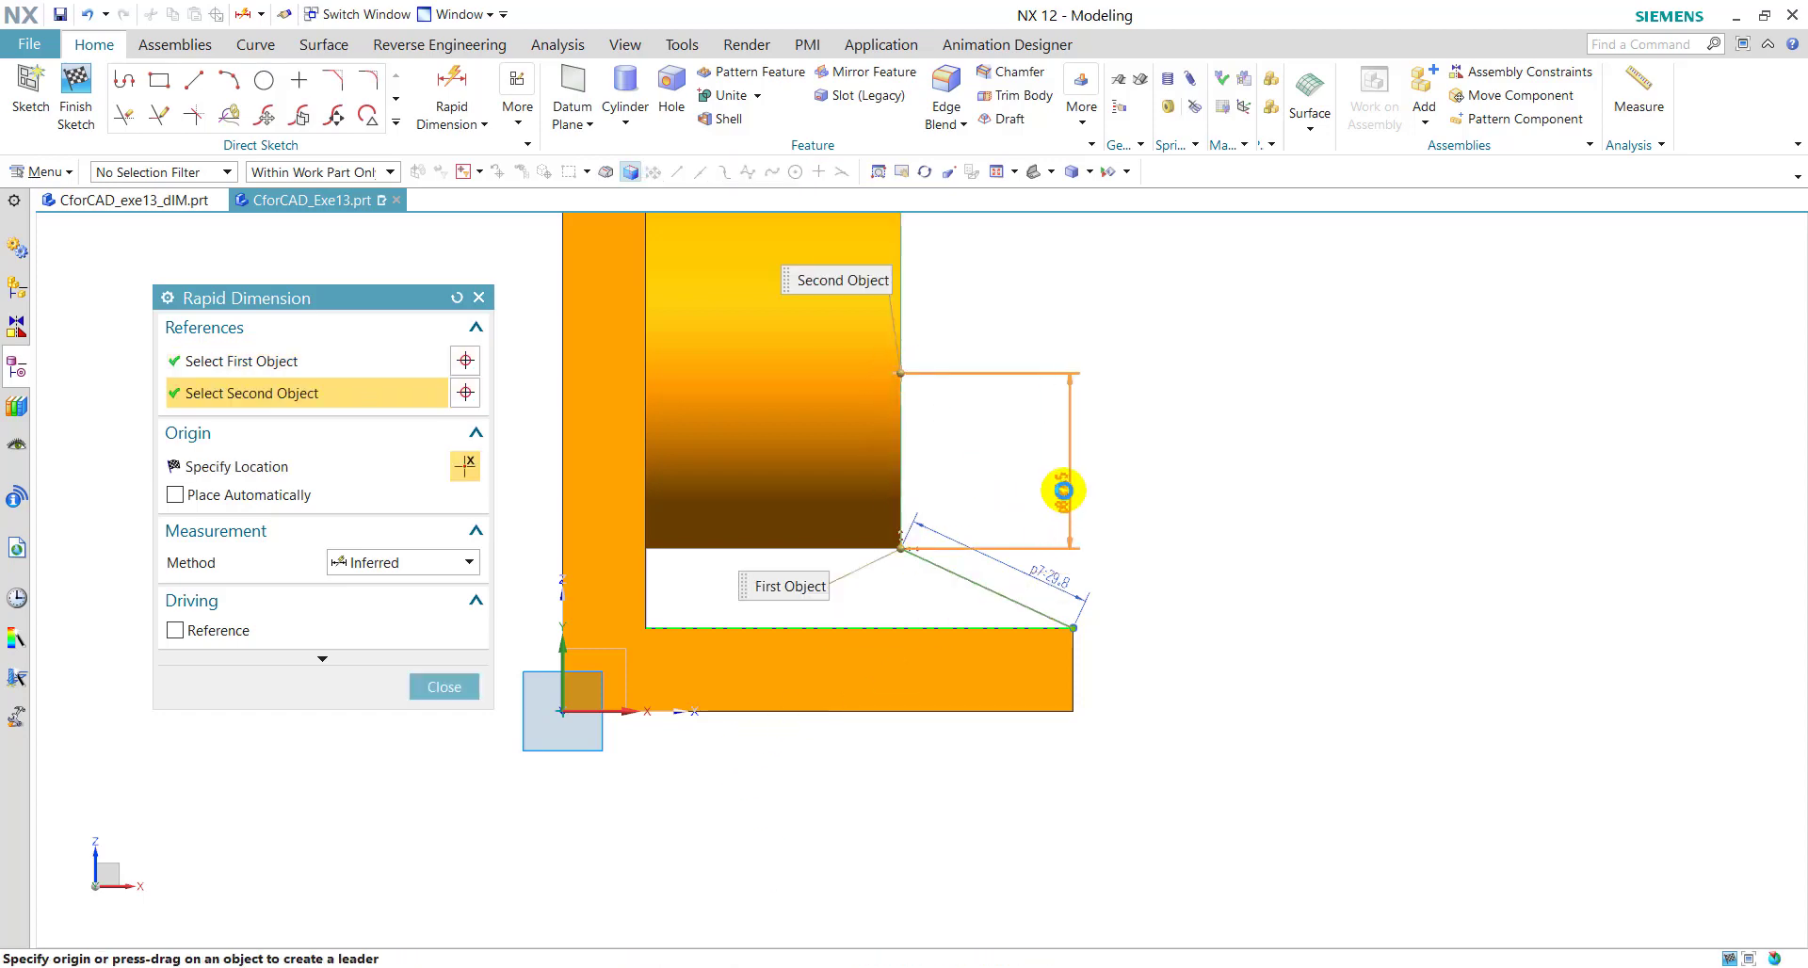
{"action": "left_click", "coordinate": [1062, 488]}
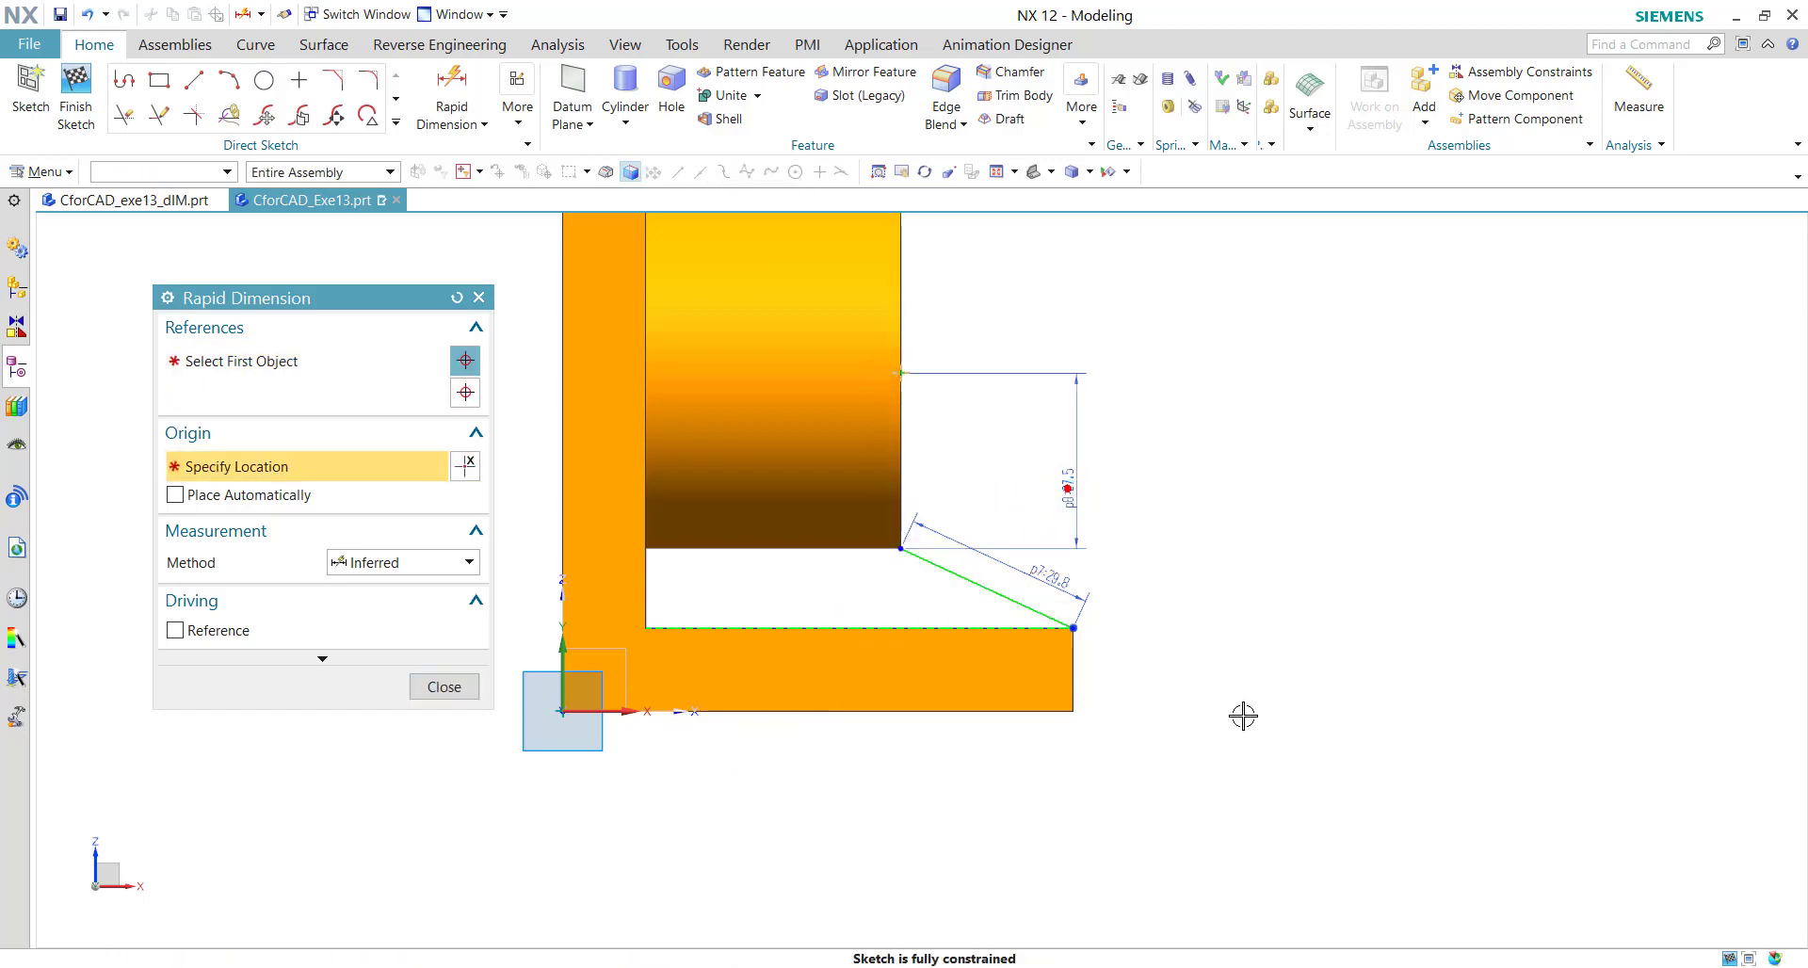
{"action": "left_click", "coordinate": [445, 685]}
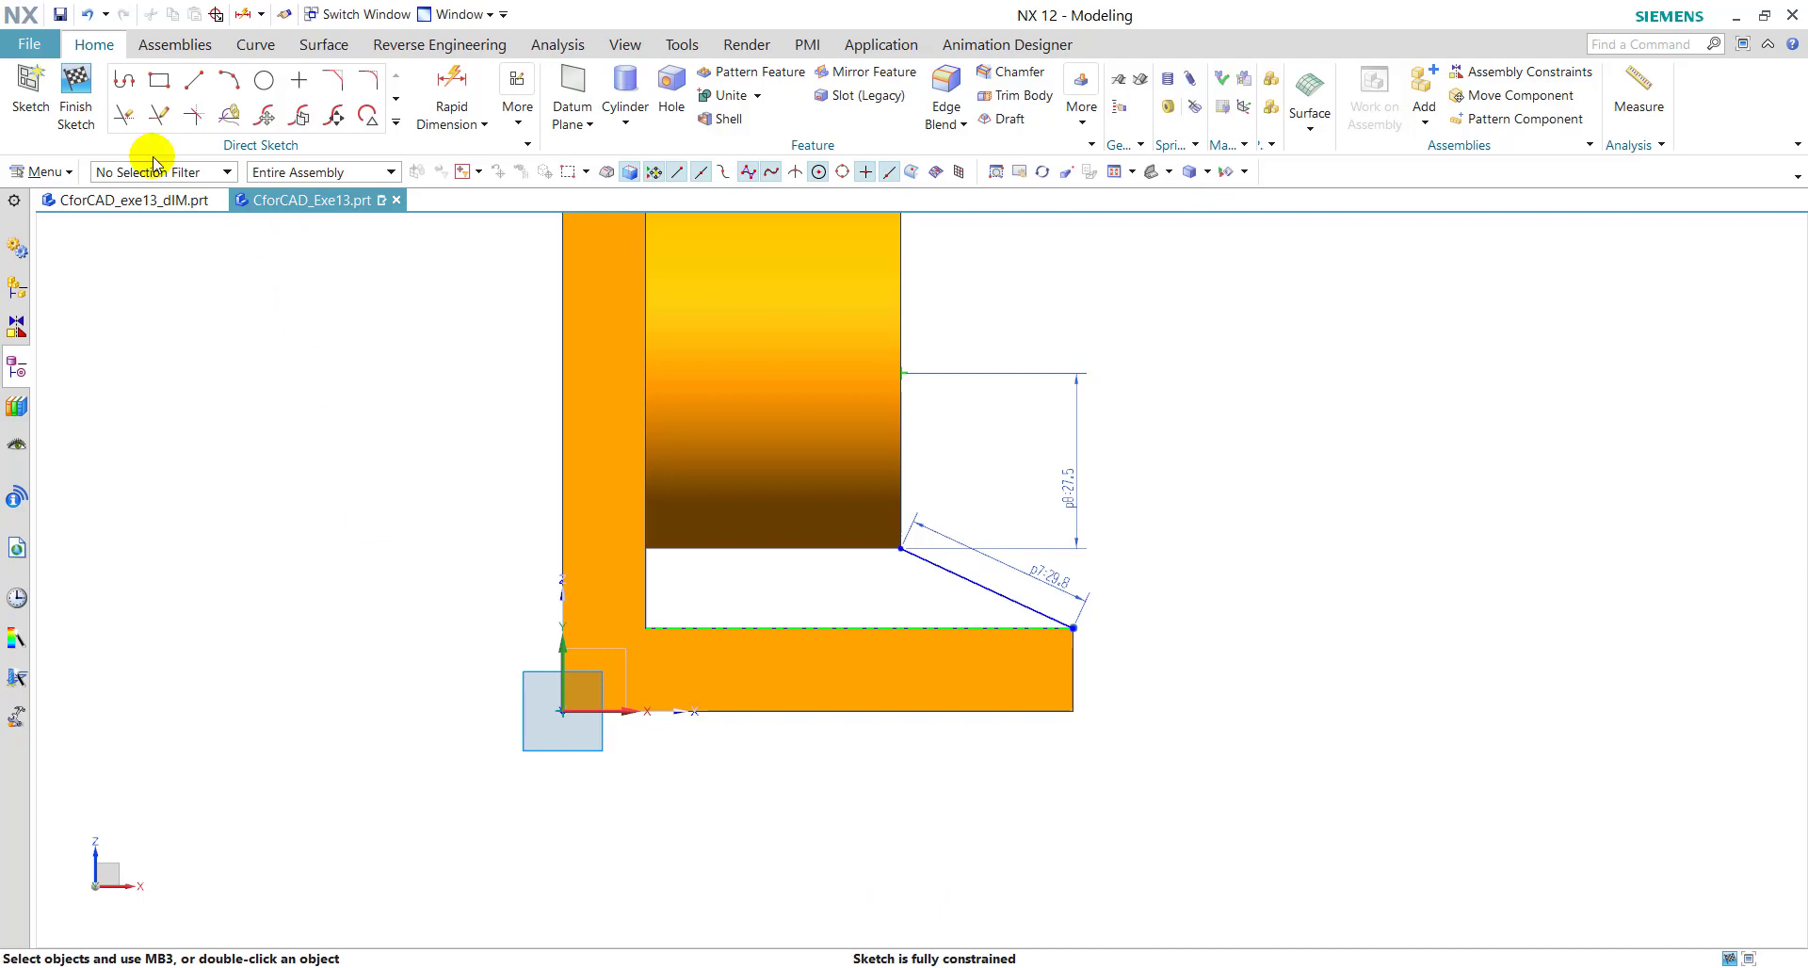
{"action": "left_click", "coordinate": [77, 104]}
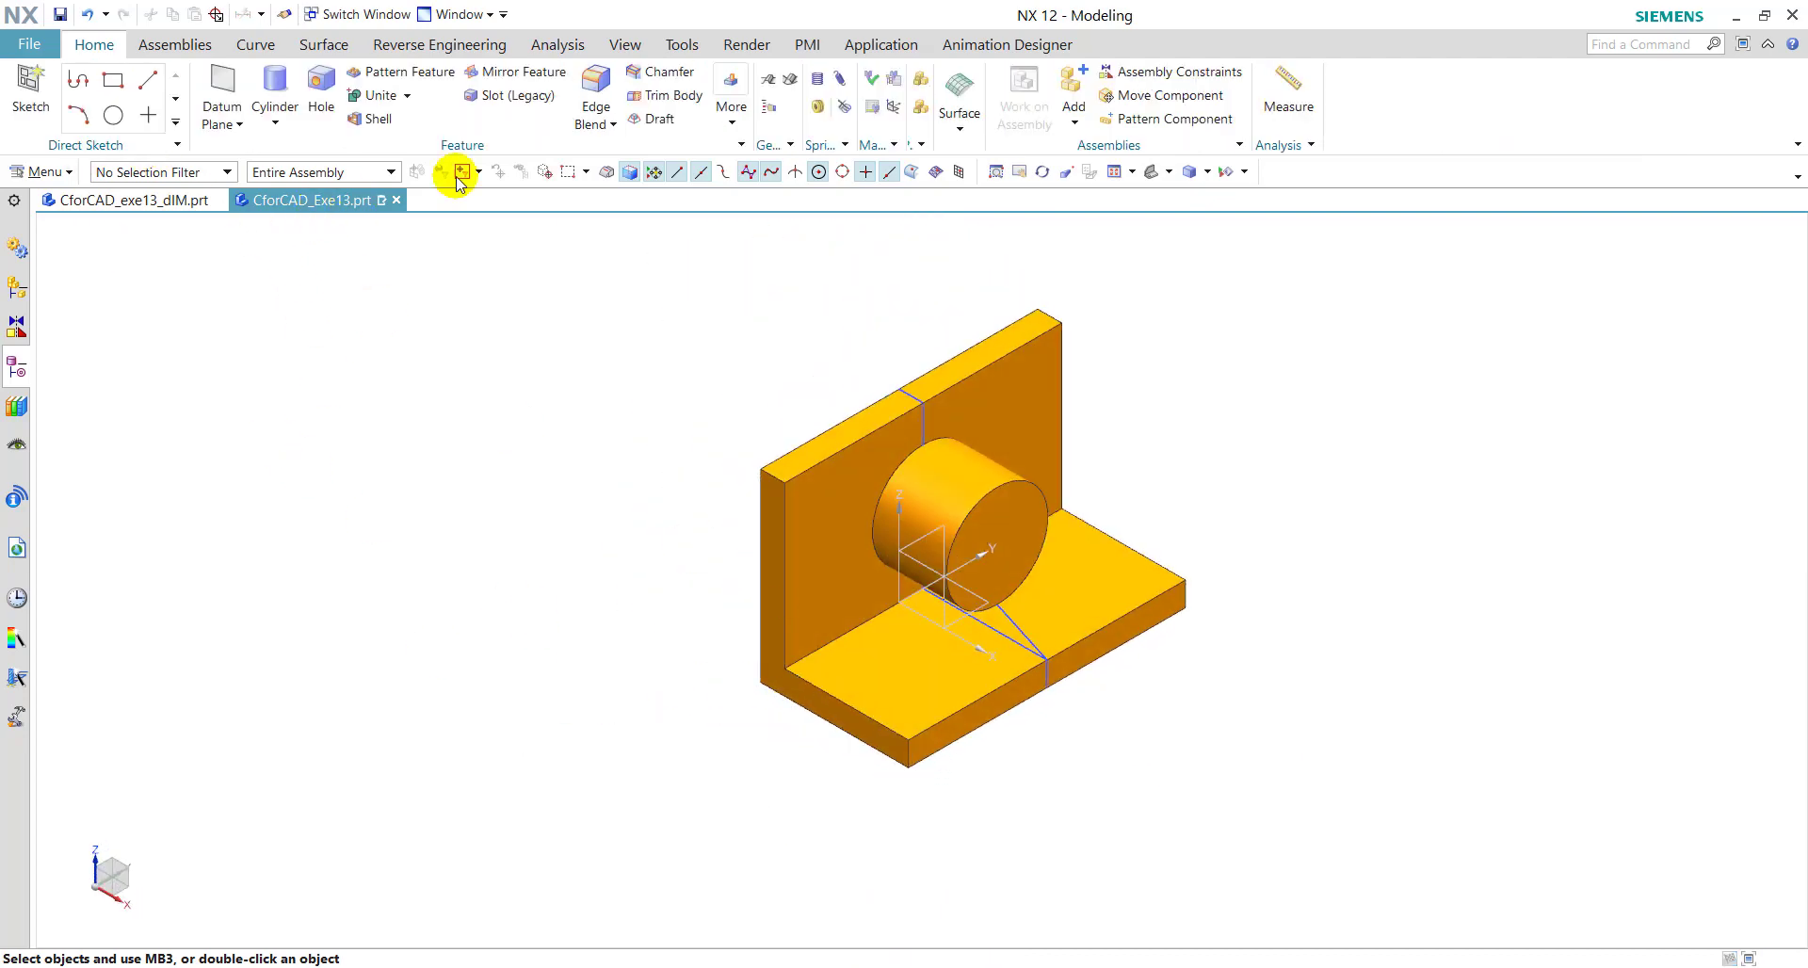
Step: Create a rib from the sloping line, parallel to the section plane, with a symmetric thickness of 15 mm and combined with the target body
{"action": "left_click", "coordinate": [732, 101]}
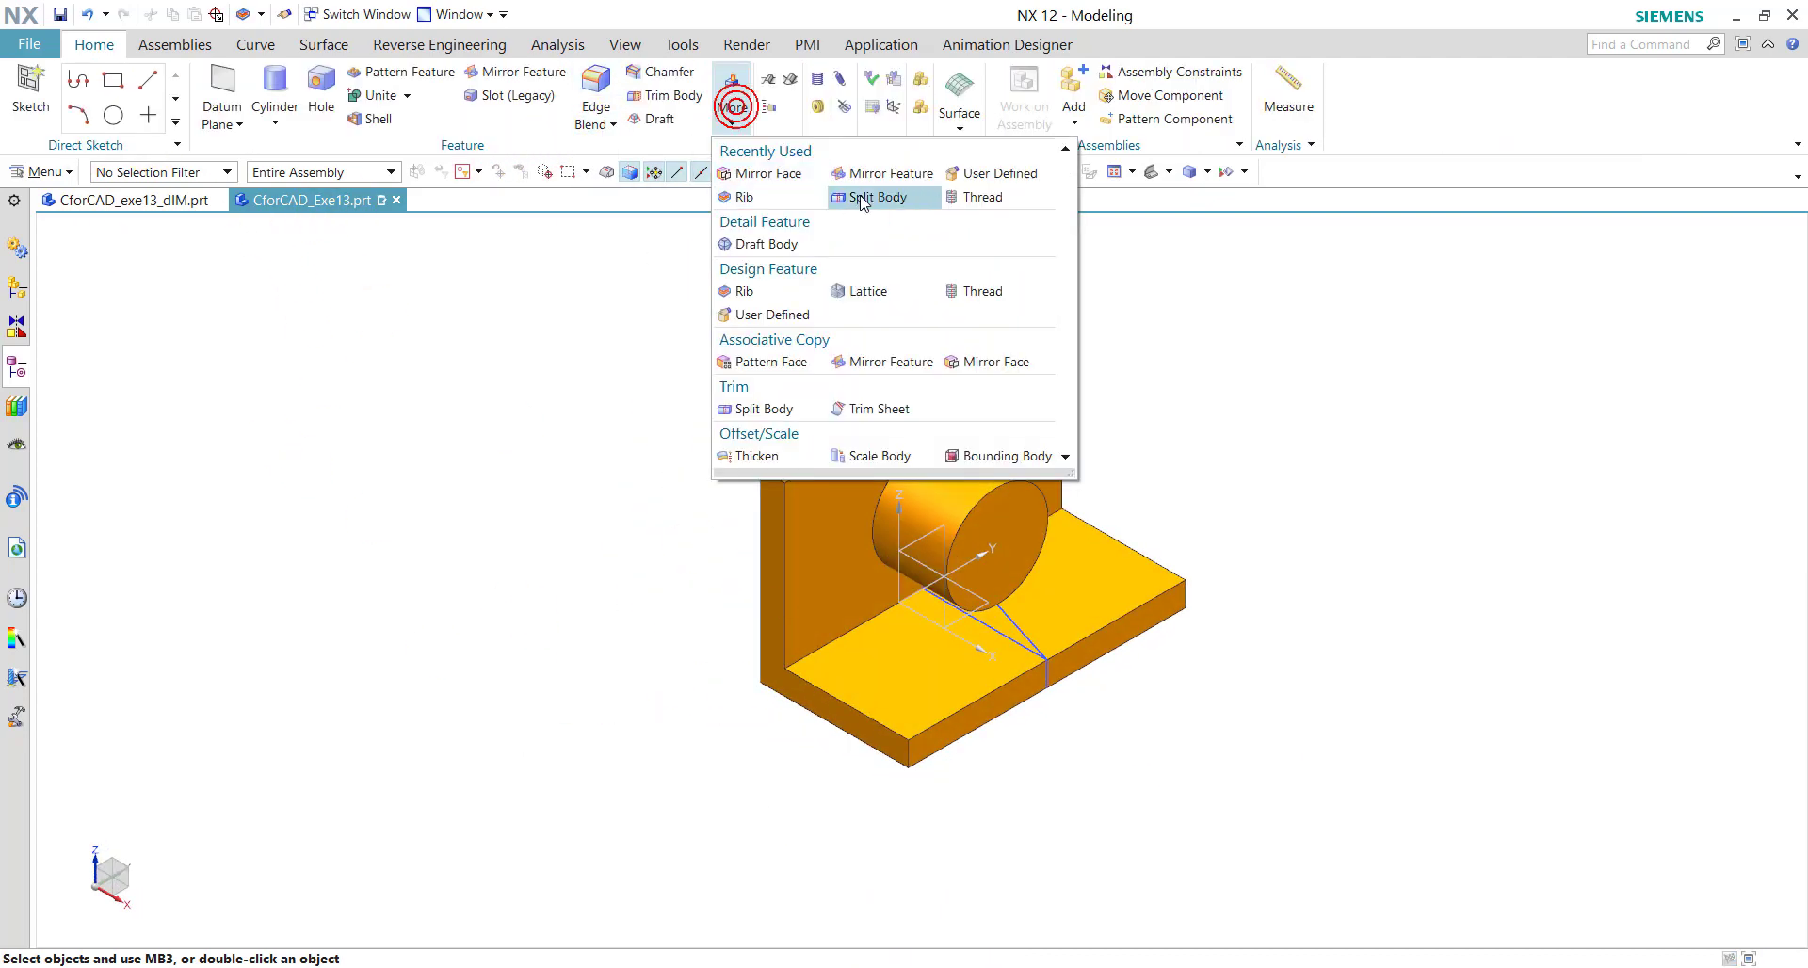
{"action": "left_click", "coordinate": [739, 197]}
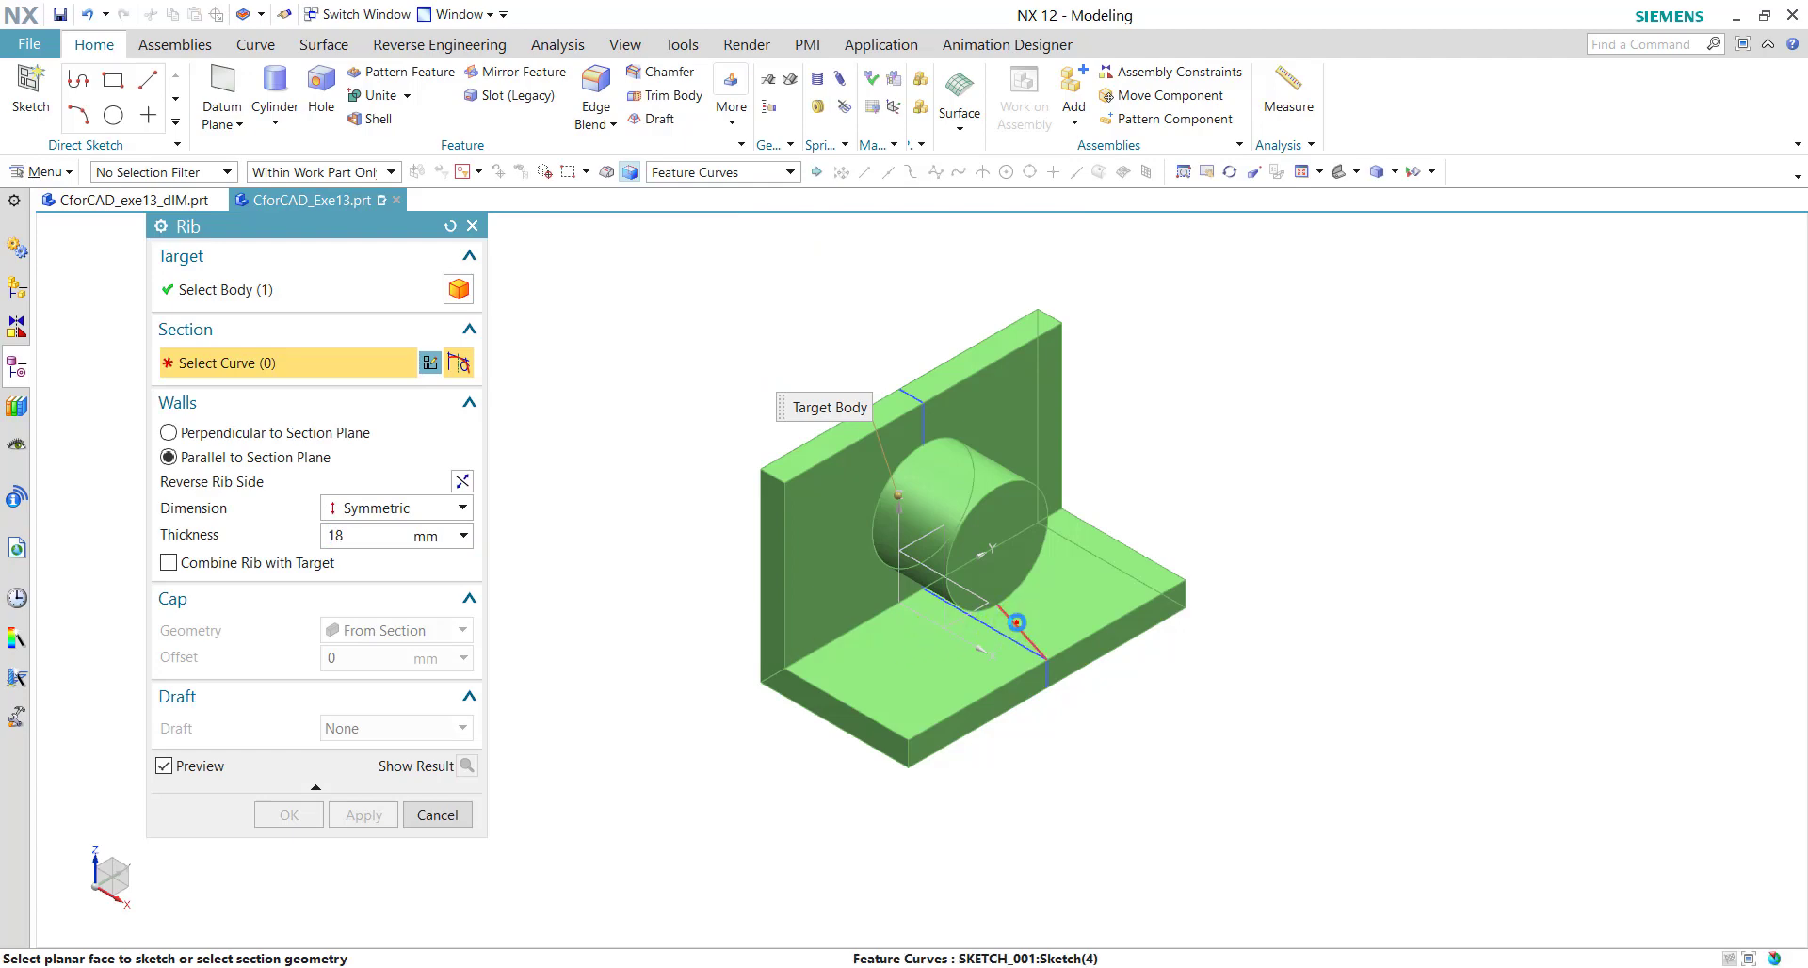
{"action": "left_click", "coordinate": [1017, 621]}
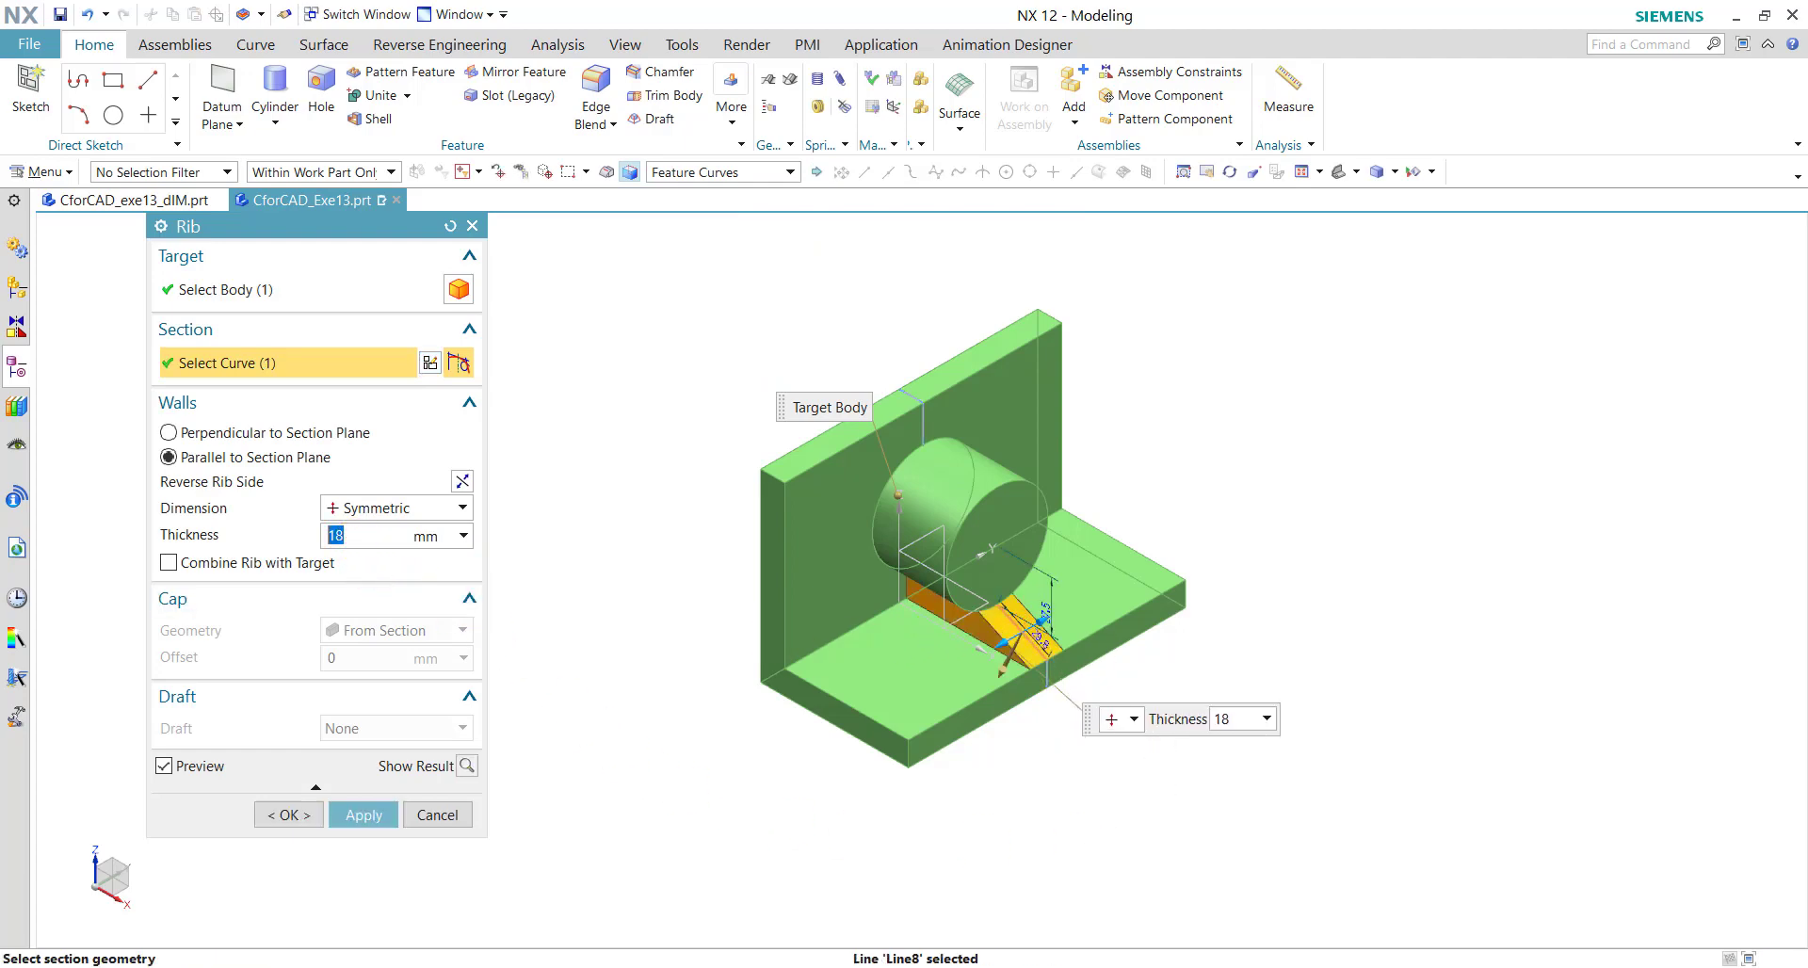
{"action": "left_click", "coordinate": [169, 568]}
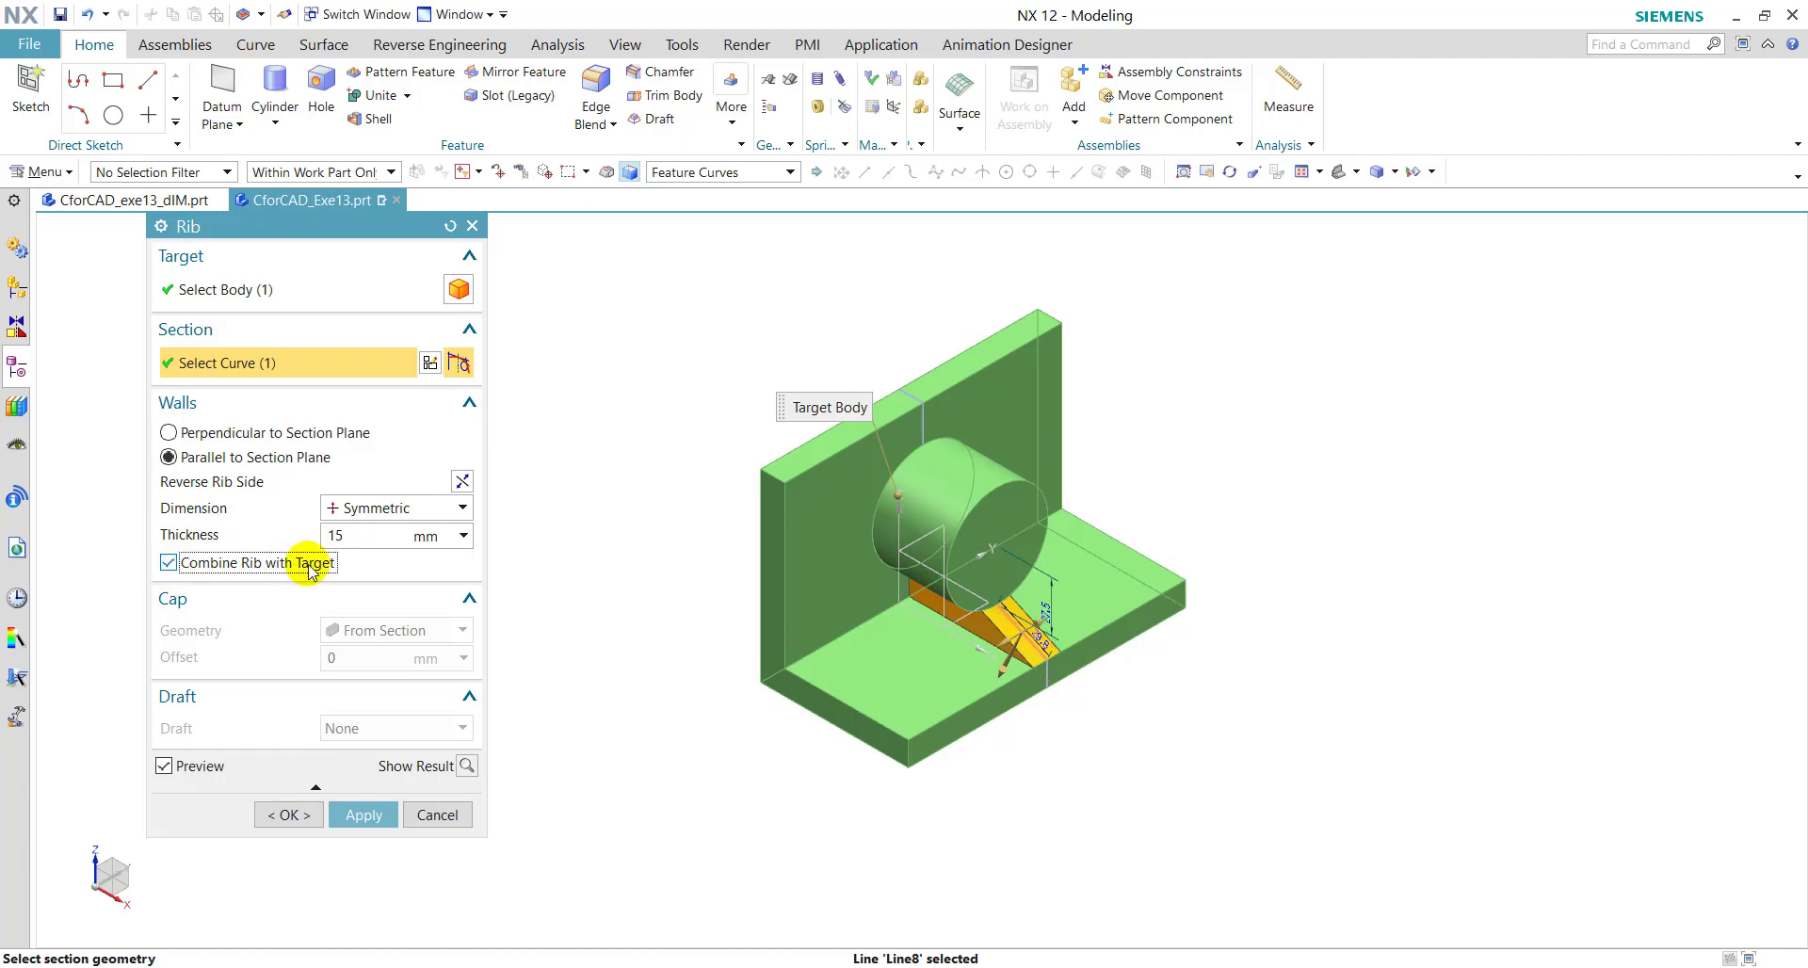
{"action": "left_click", "coordinate": [291, 815]}
{"action": "scroll", "coordinate": [970, 602], "scroll_direction": "up", "scroll_amount": 5}
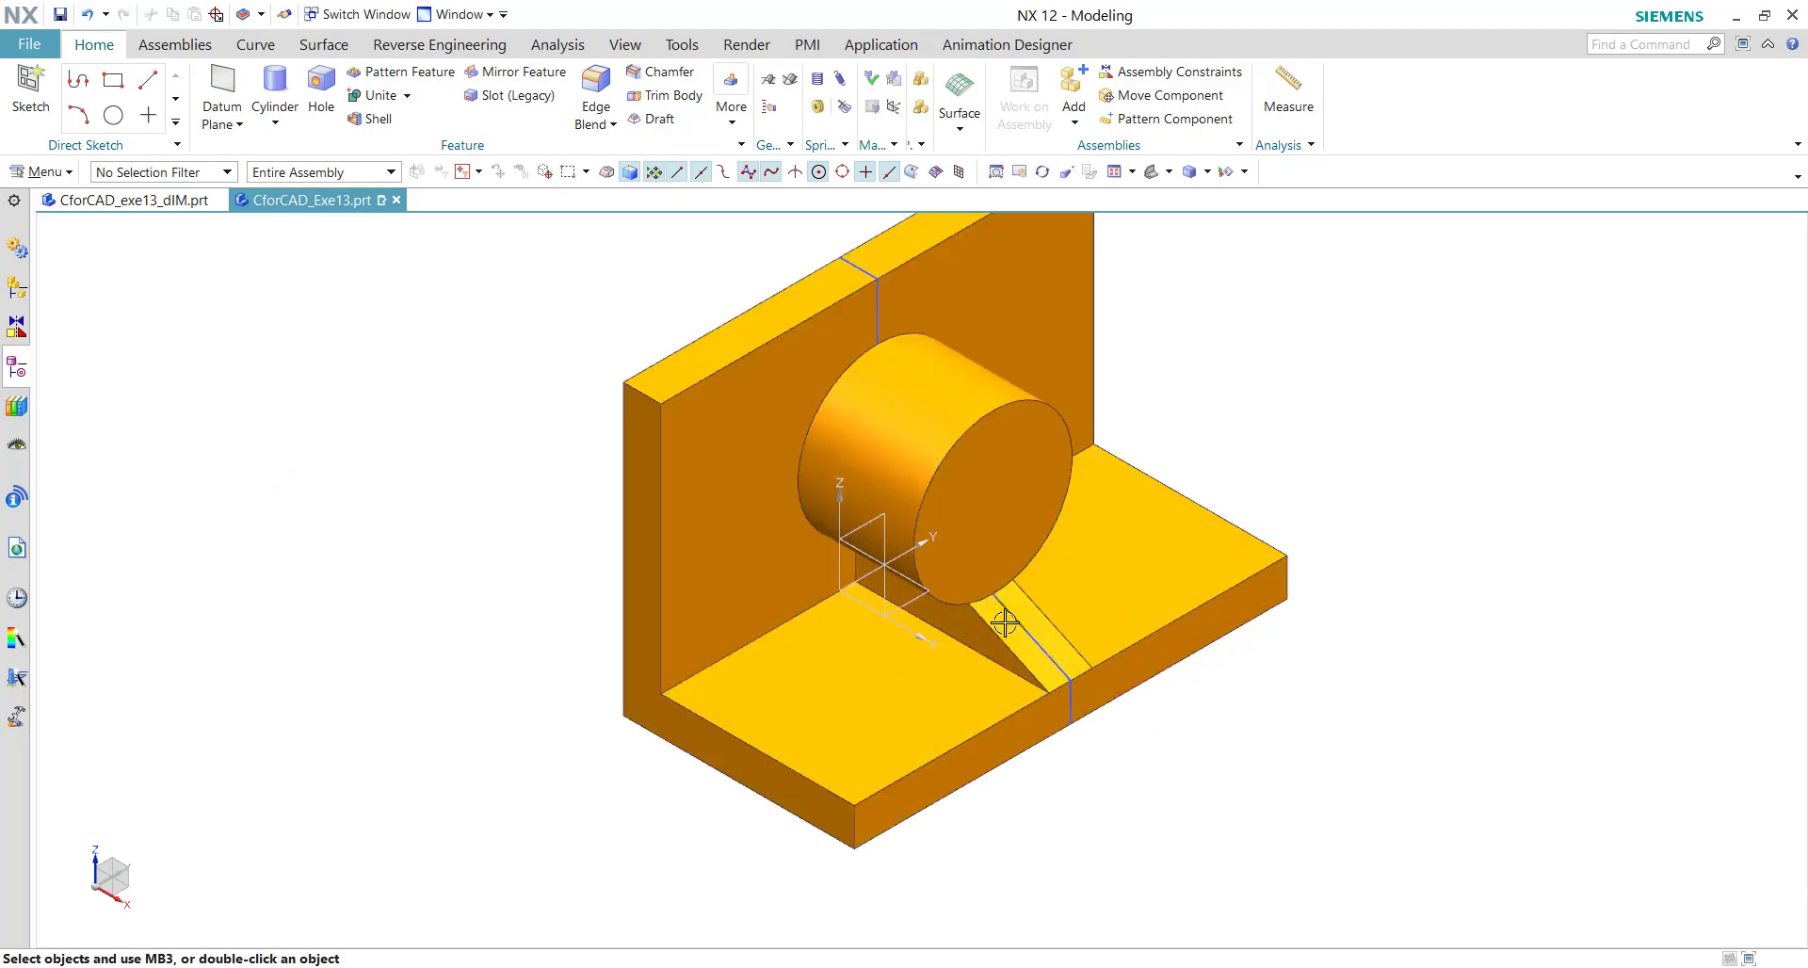
{"action": "scroll", "coordinate": [1013, 555], "scroll_direction": "down", "scroll_amount": 5}
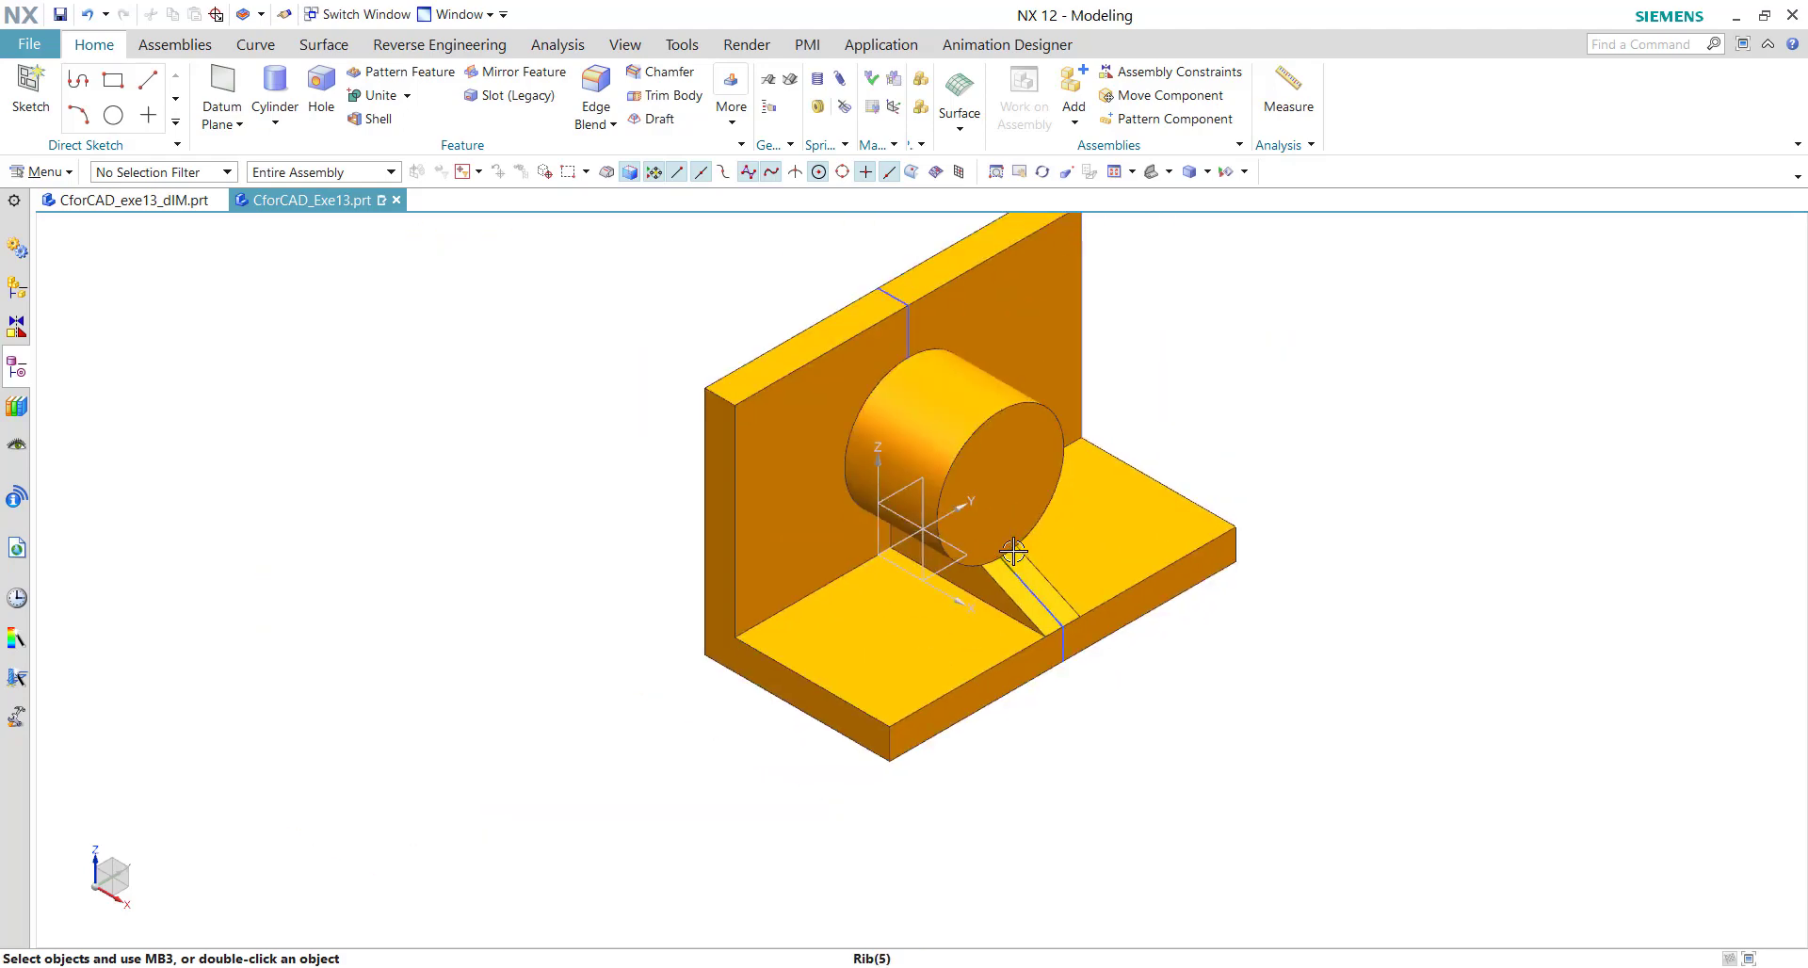
{"action": "scroll", "coordinate": [1013, 552], "scroll_direction": "down", "scroll_amount": 1}
{"action": "left_click", "coordinate": [1151, 174]}
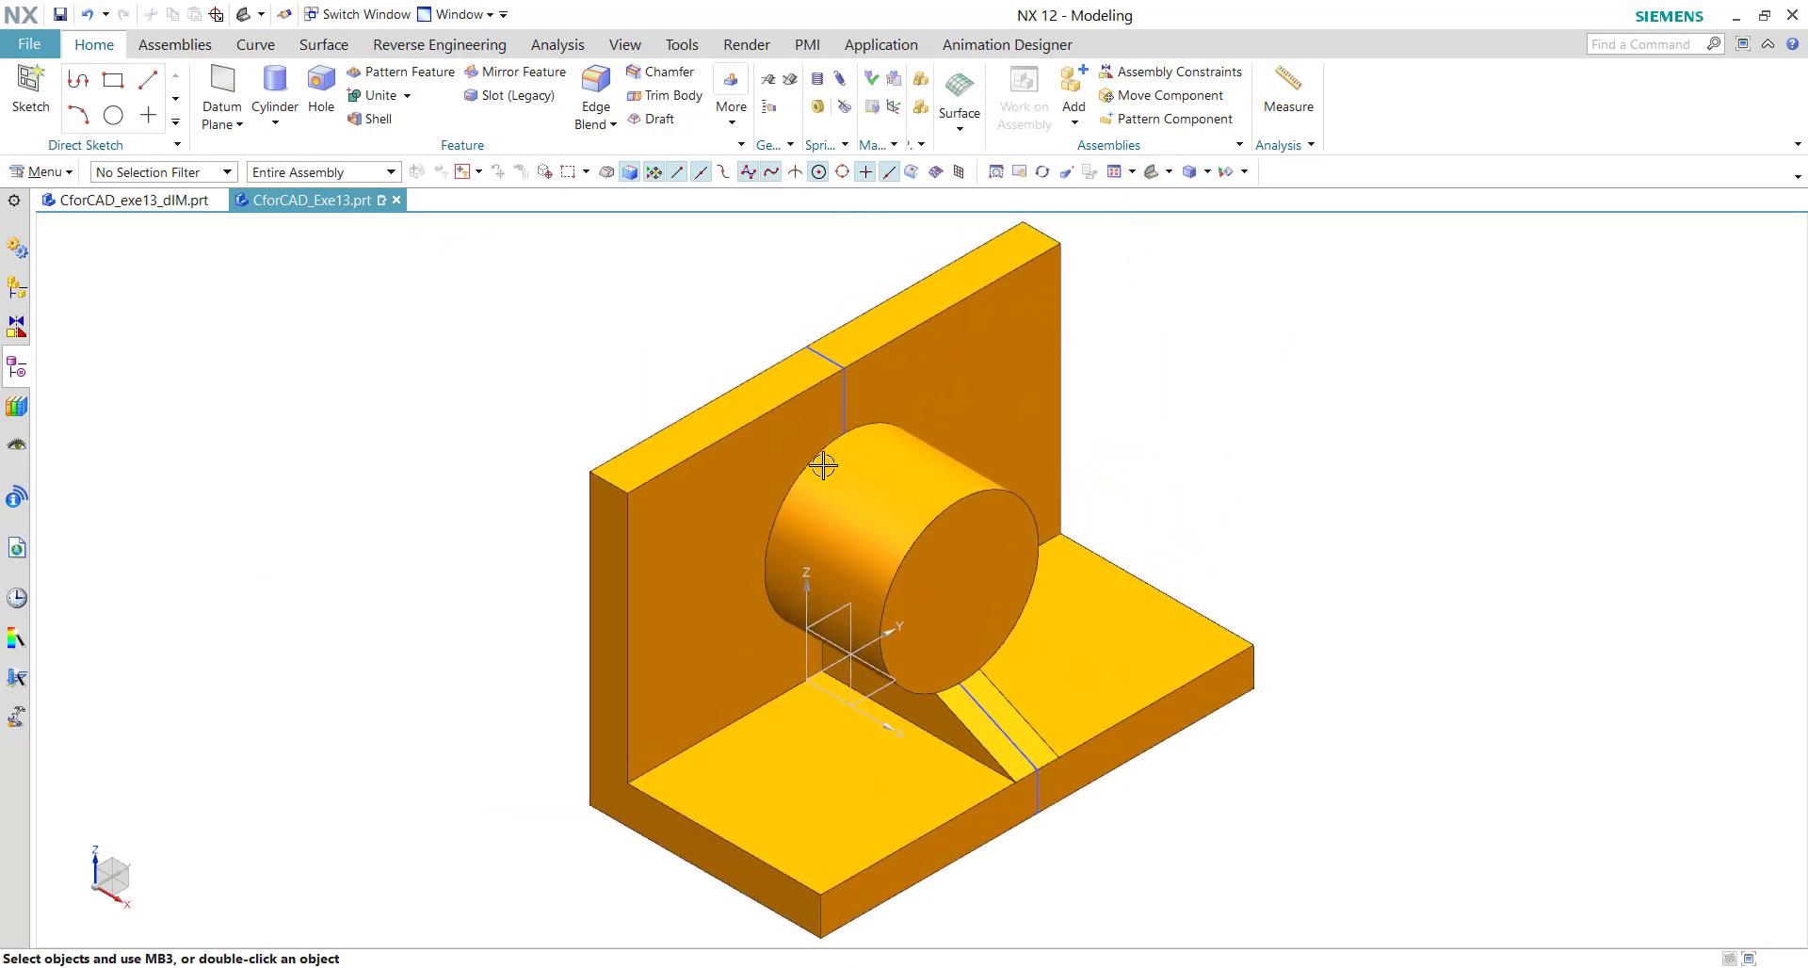
Step: Check the block above the boss in the reference part and start a sketch on the YZ plane of the model
{"action": "left_click", "coordinate": [123, 201]}
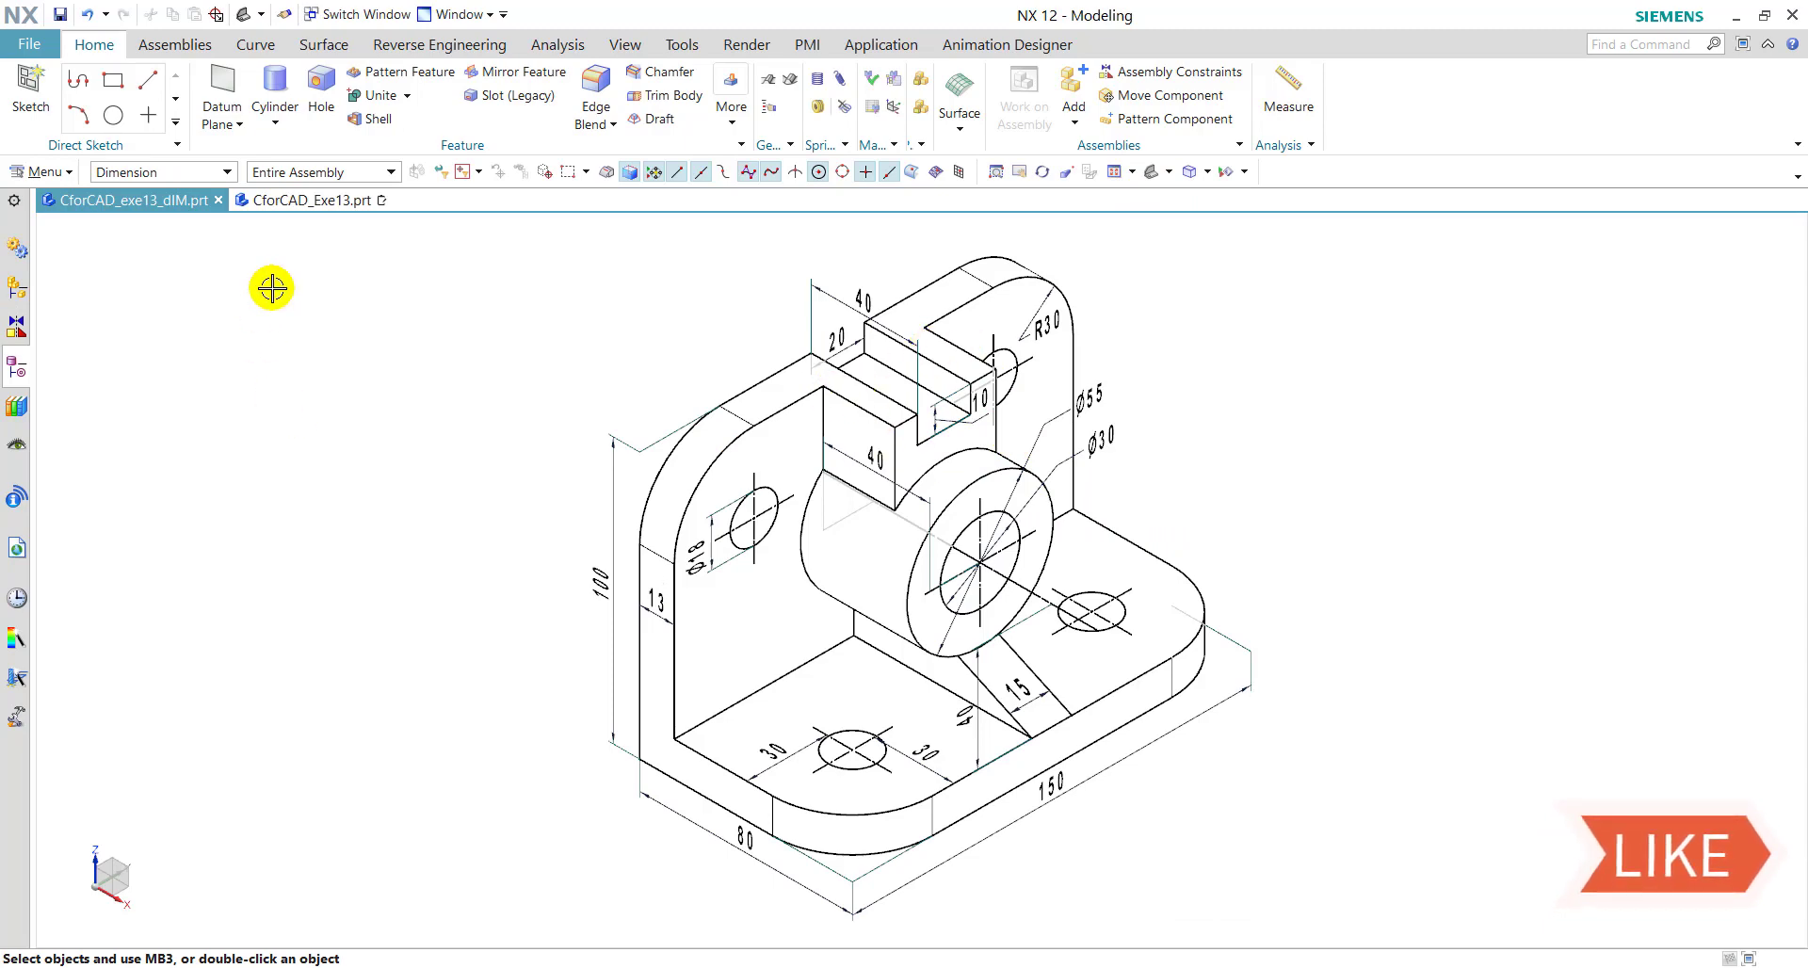
{"action": "left_click", "coordinate": [329, 202]}
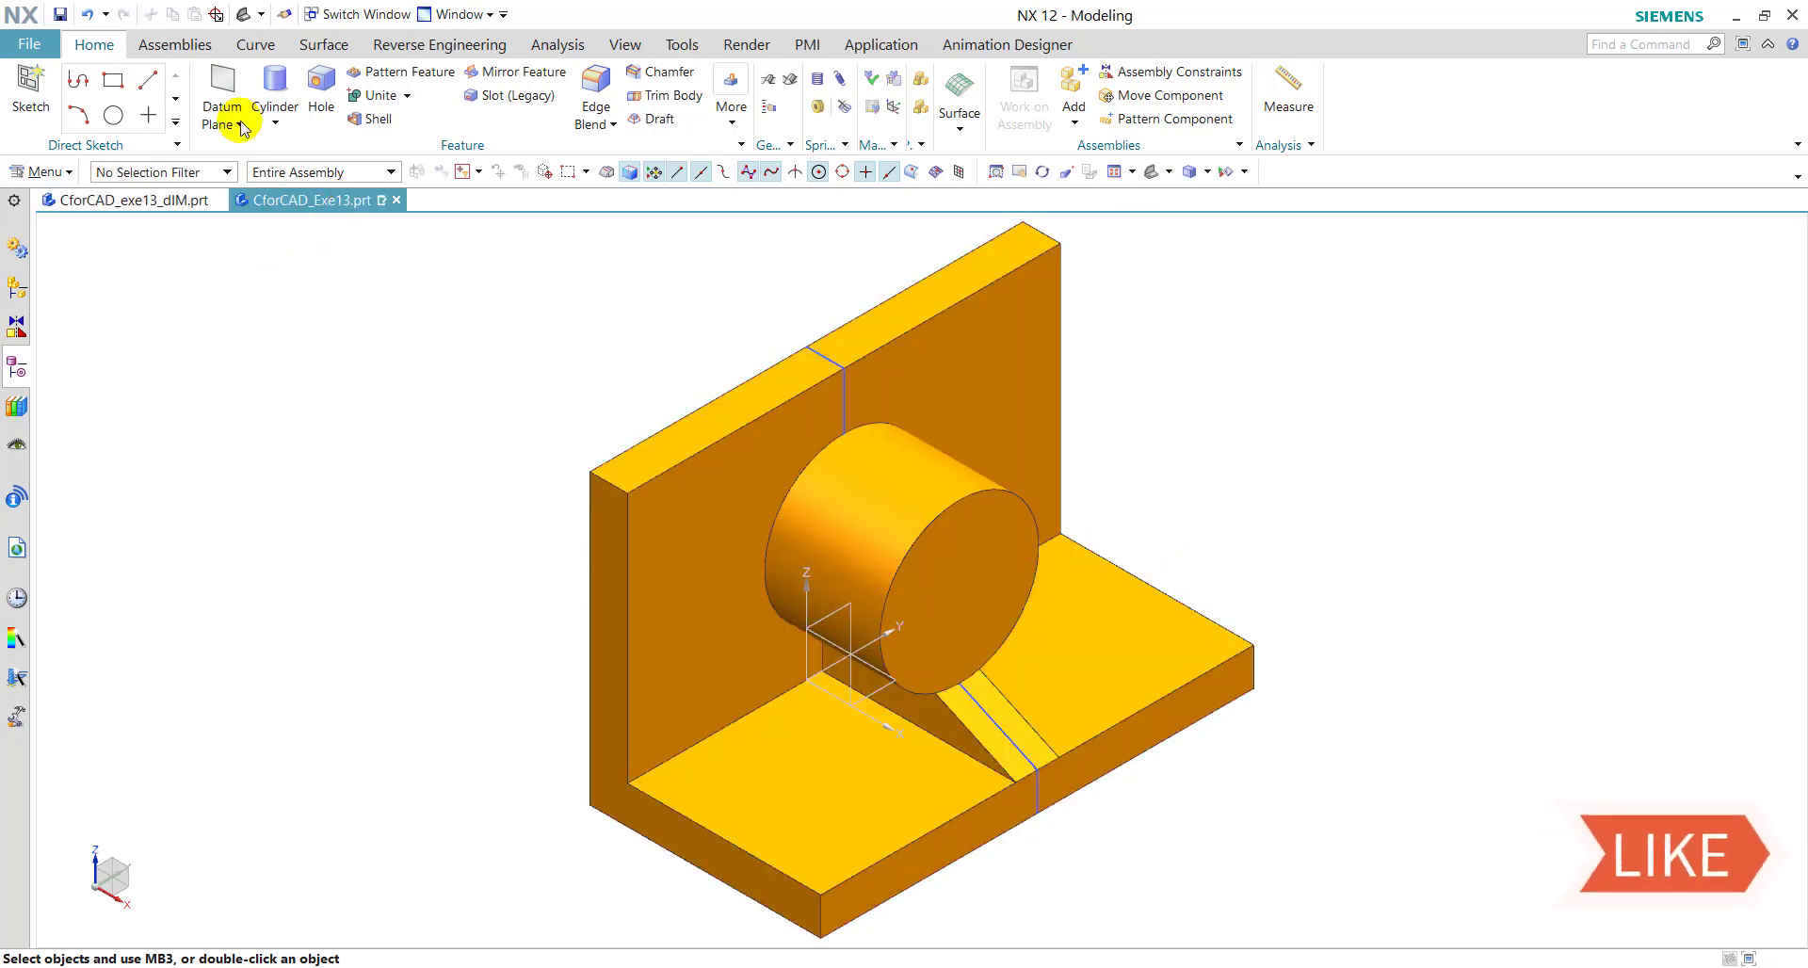
{"action": "left_click", "coordinate": [30, 89]}
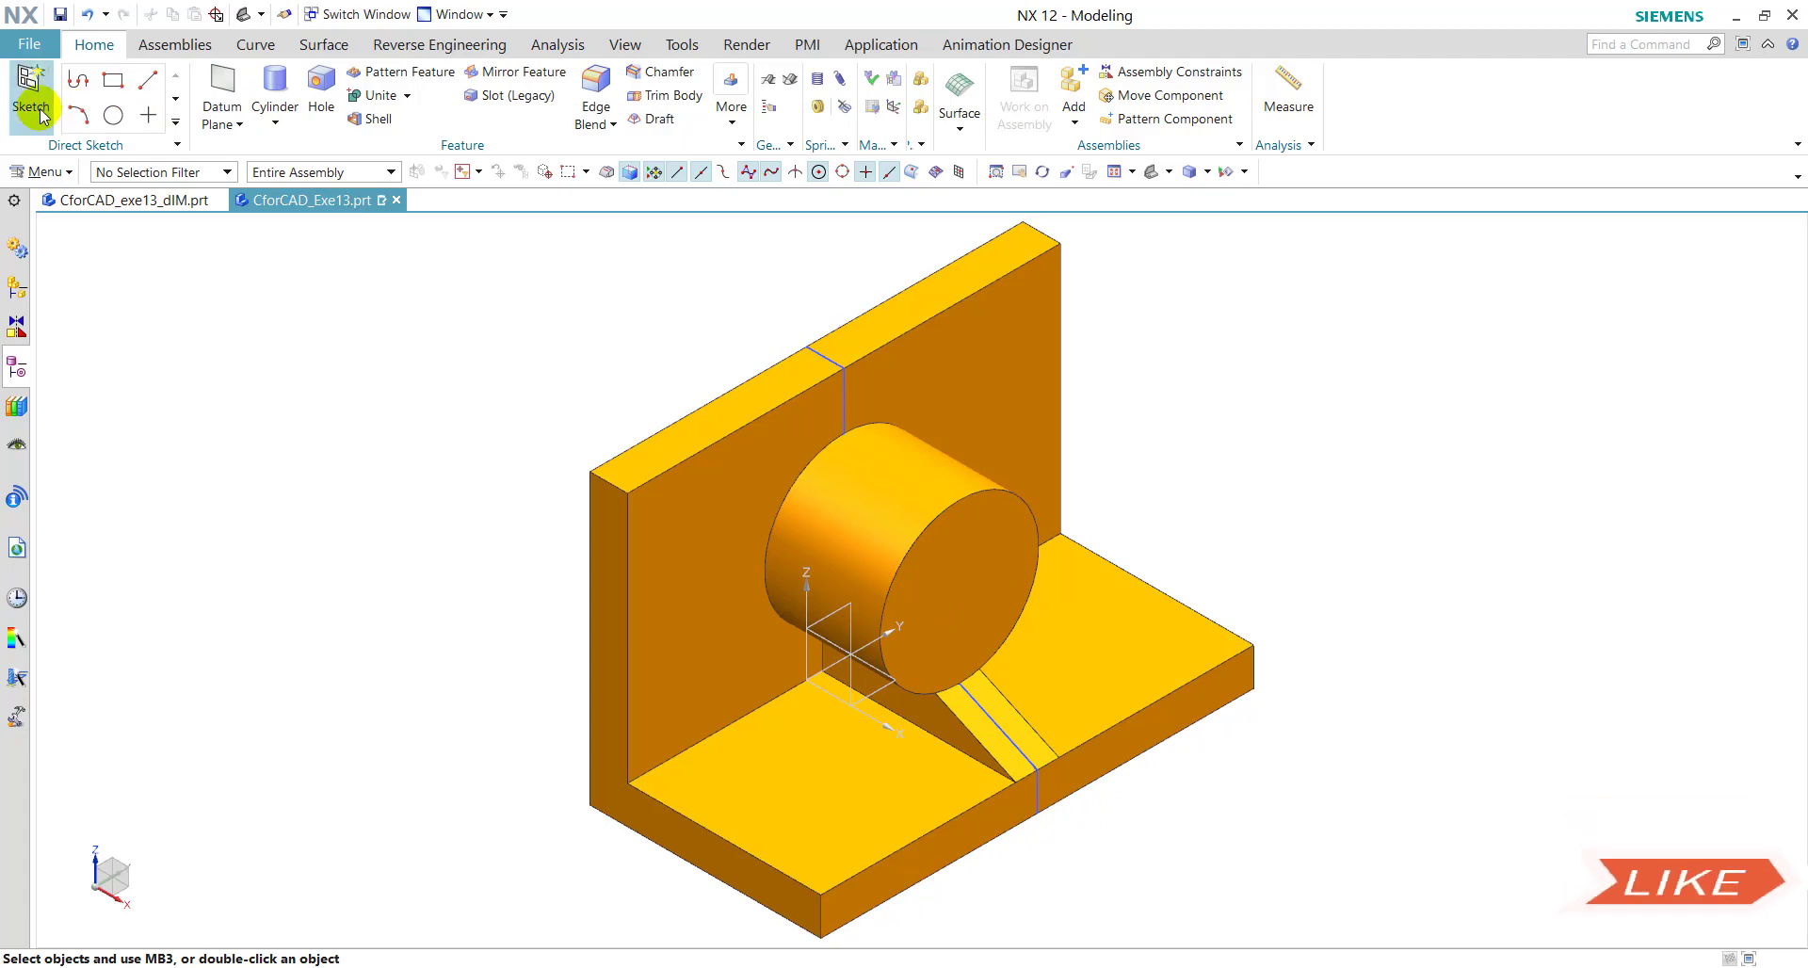
{"action": "left_click", "coordinate": [831, 614]}
{"action": "left_click", "coordinate": [363, 467]}
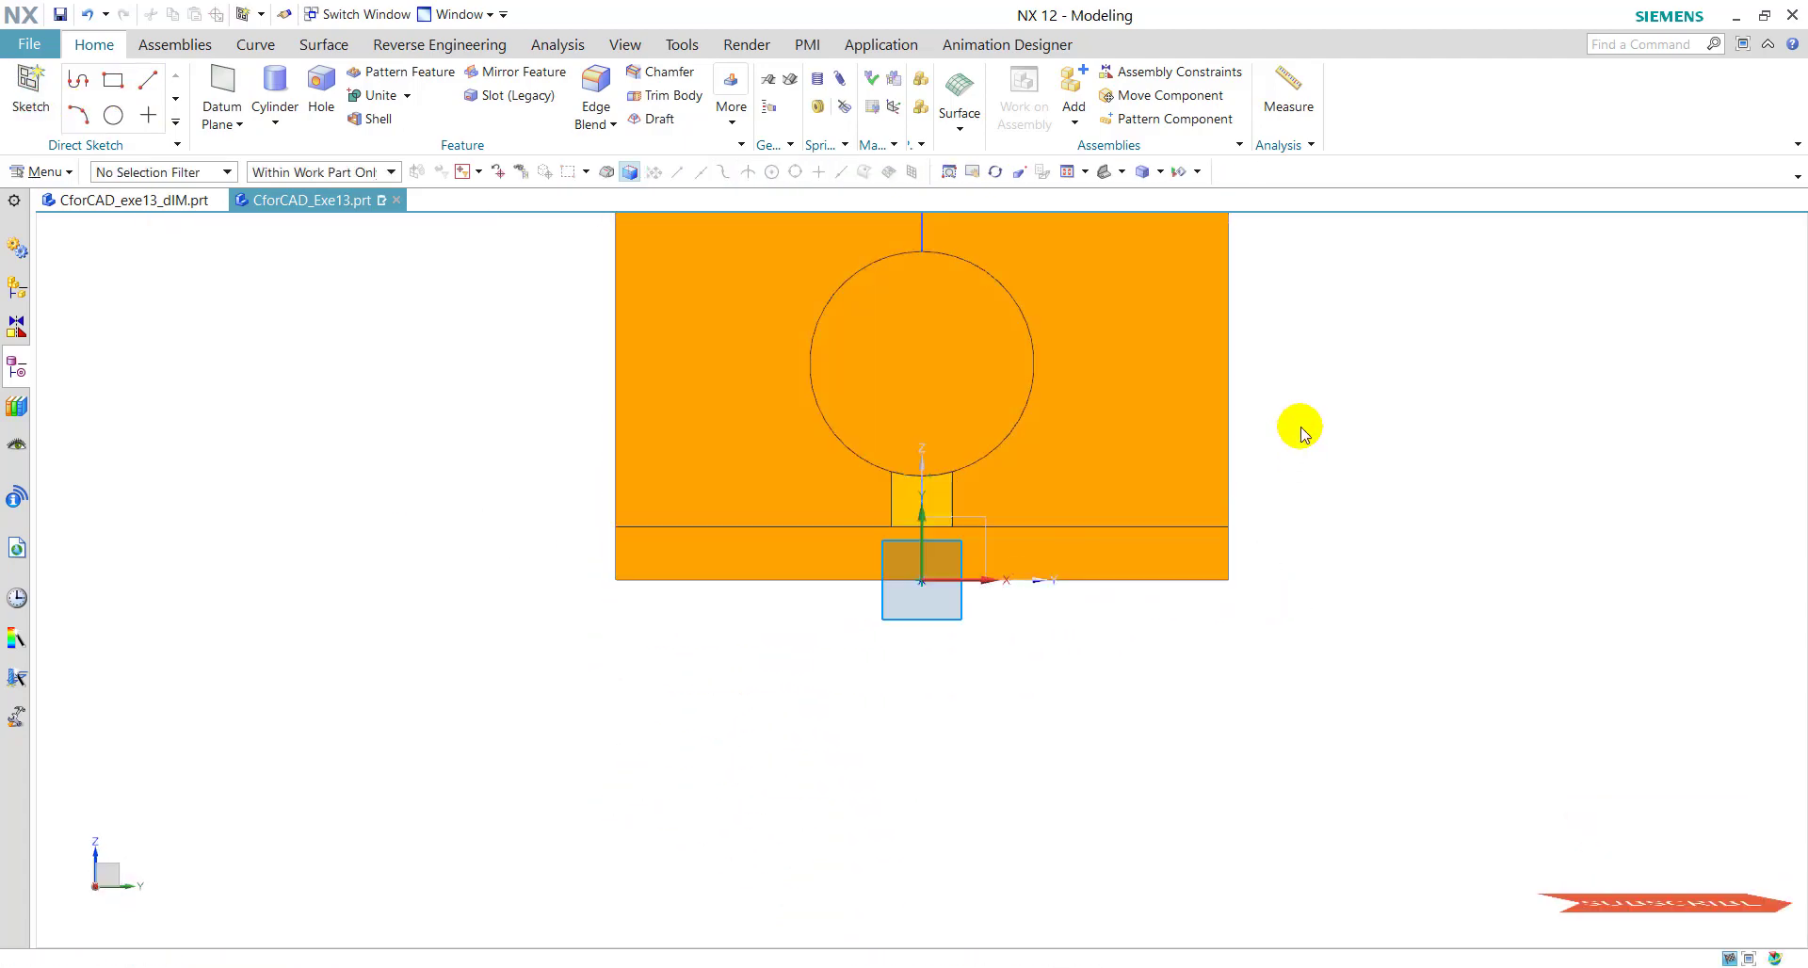
Step: Sketch a 55 mm diameter circle centred on the boss
{"action": "left_click", "coordinate": [264, 81]}
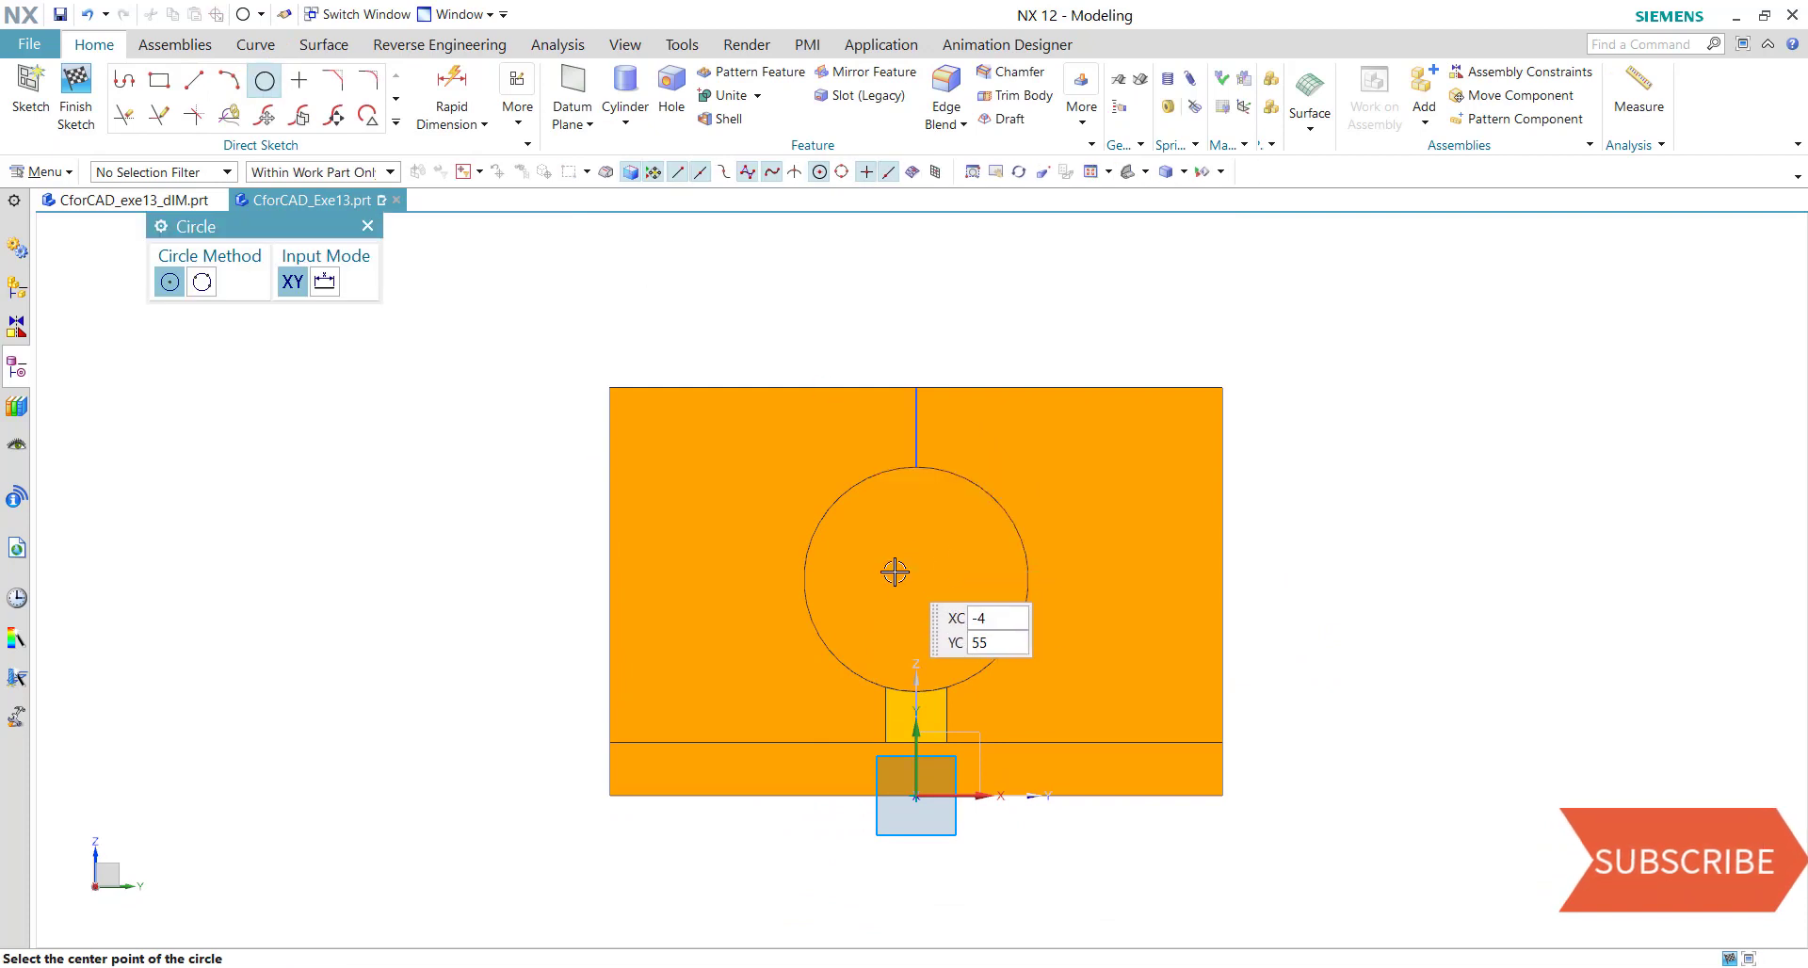
{"action": "left_click", "coordinate": [922, 584]}
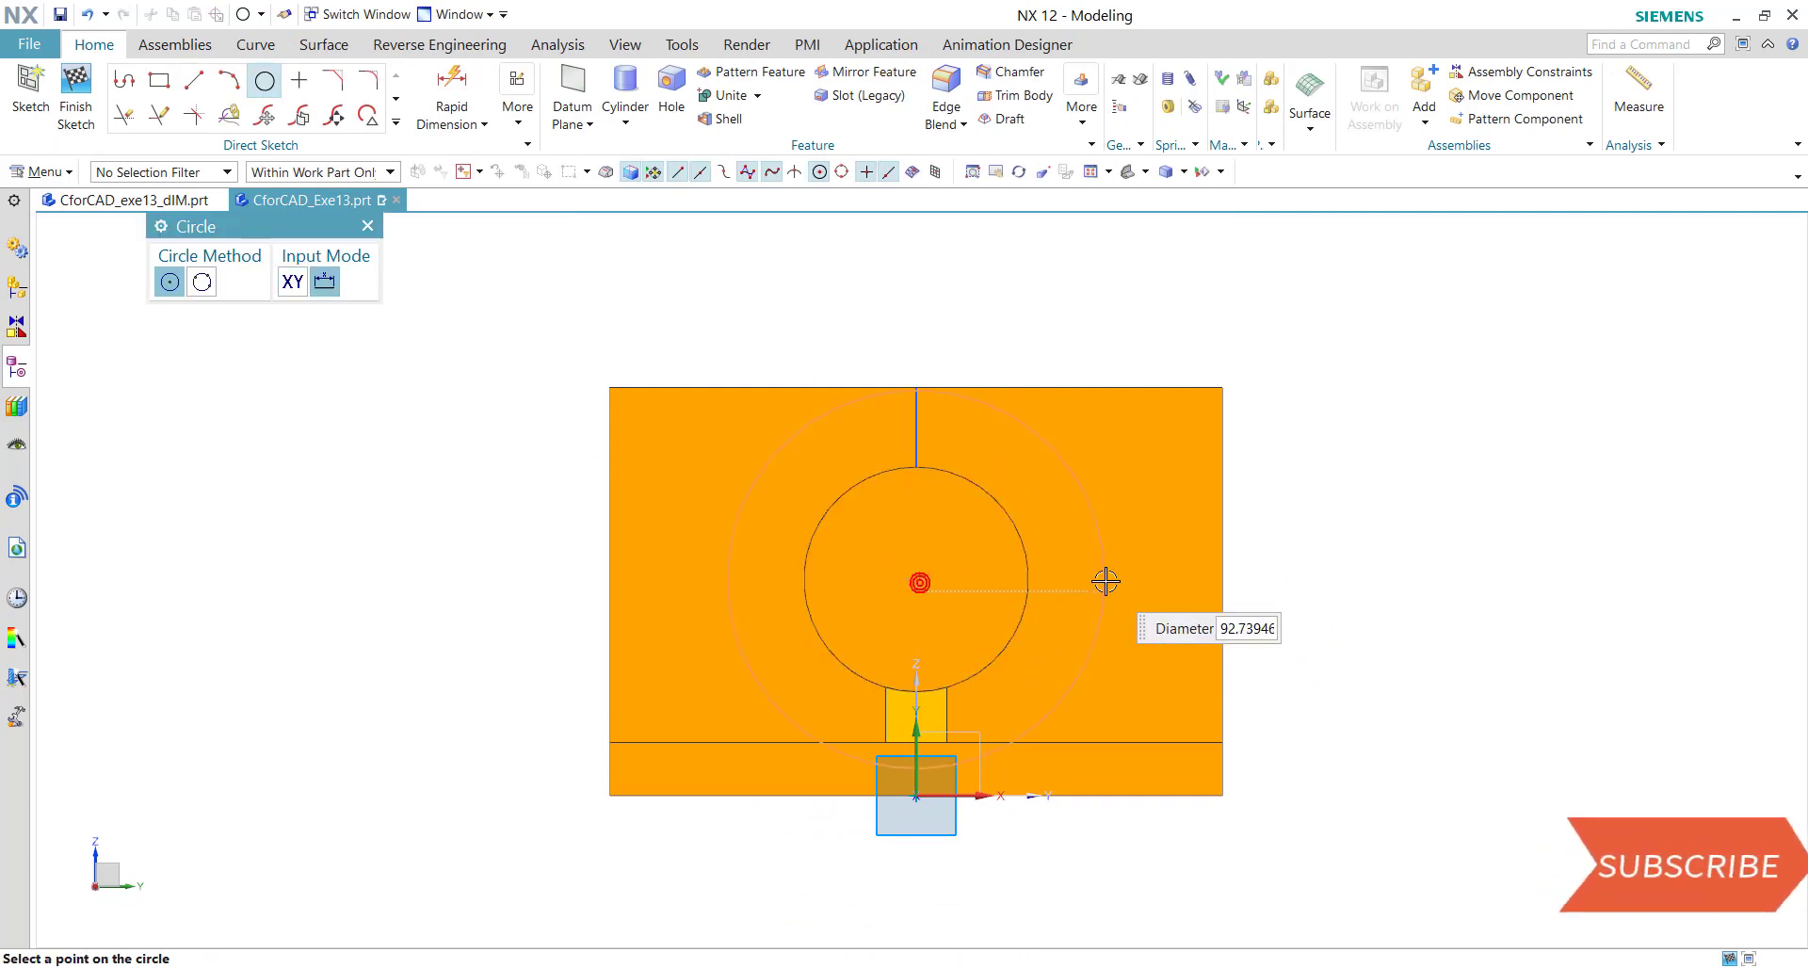
{"action": "type", "text": "55"}
{"action": "key", "text": "Return"}
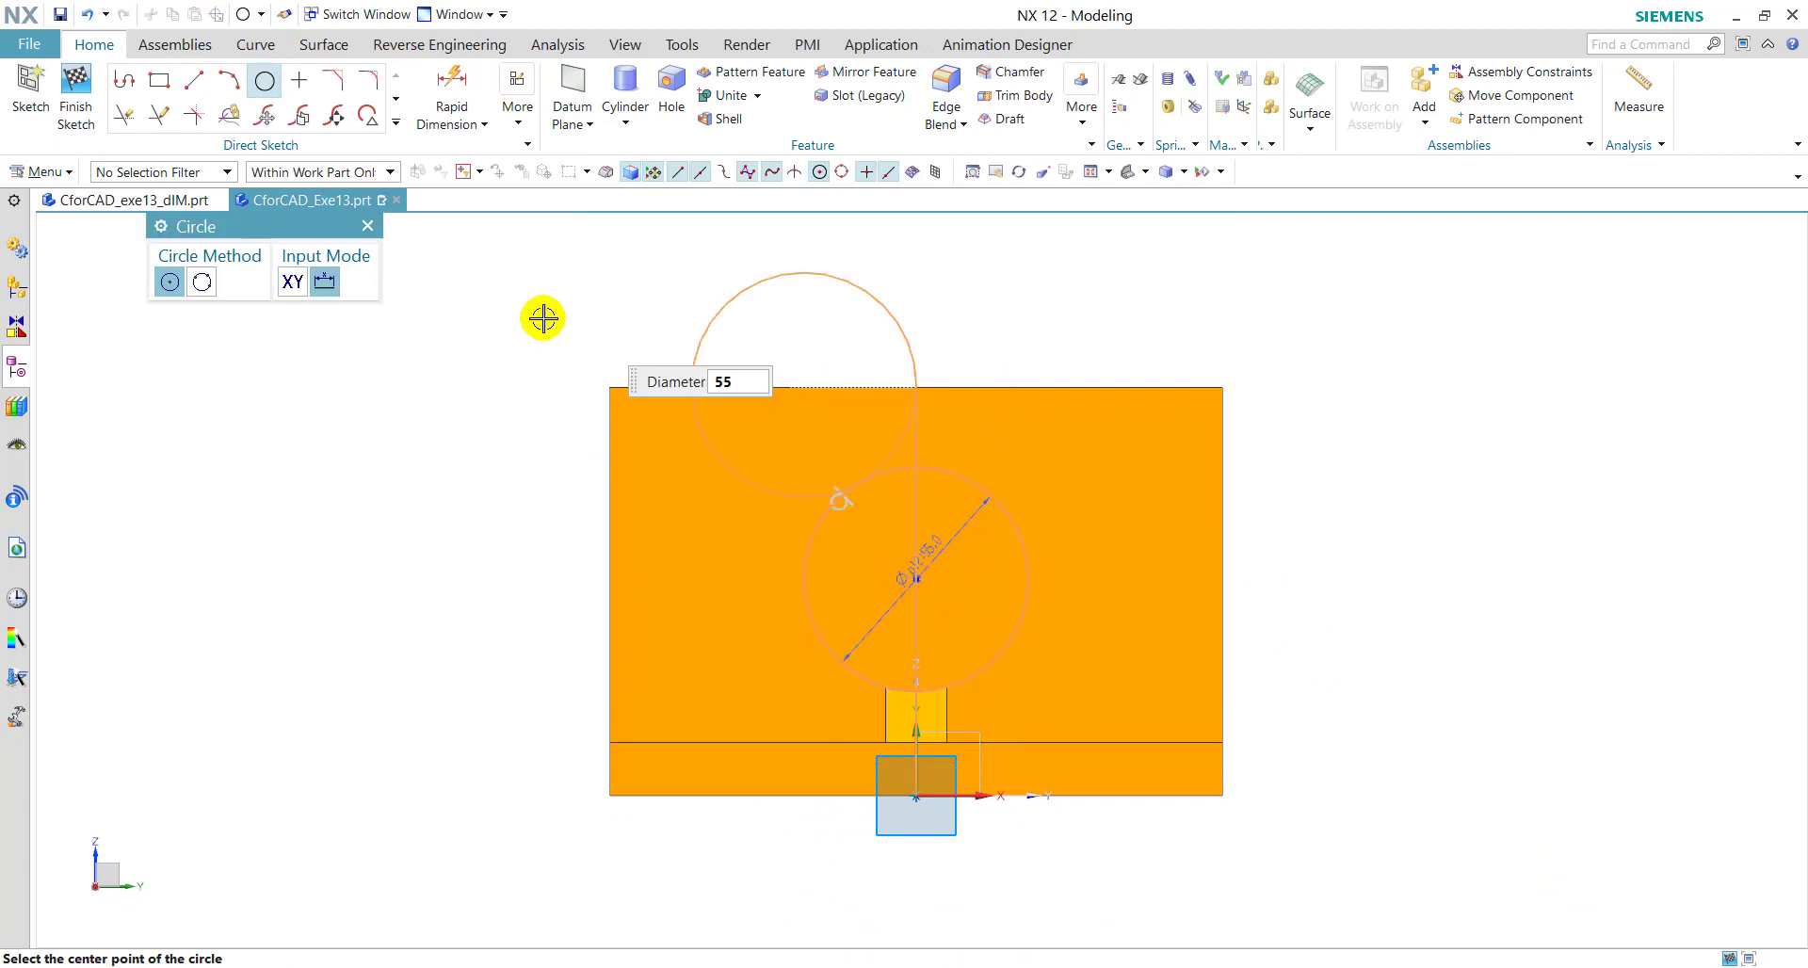
{"action": "left_click", "coordinate": [368, 226]}
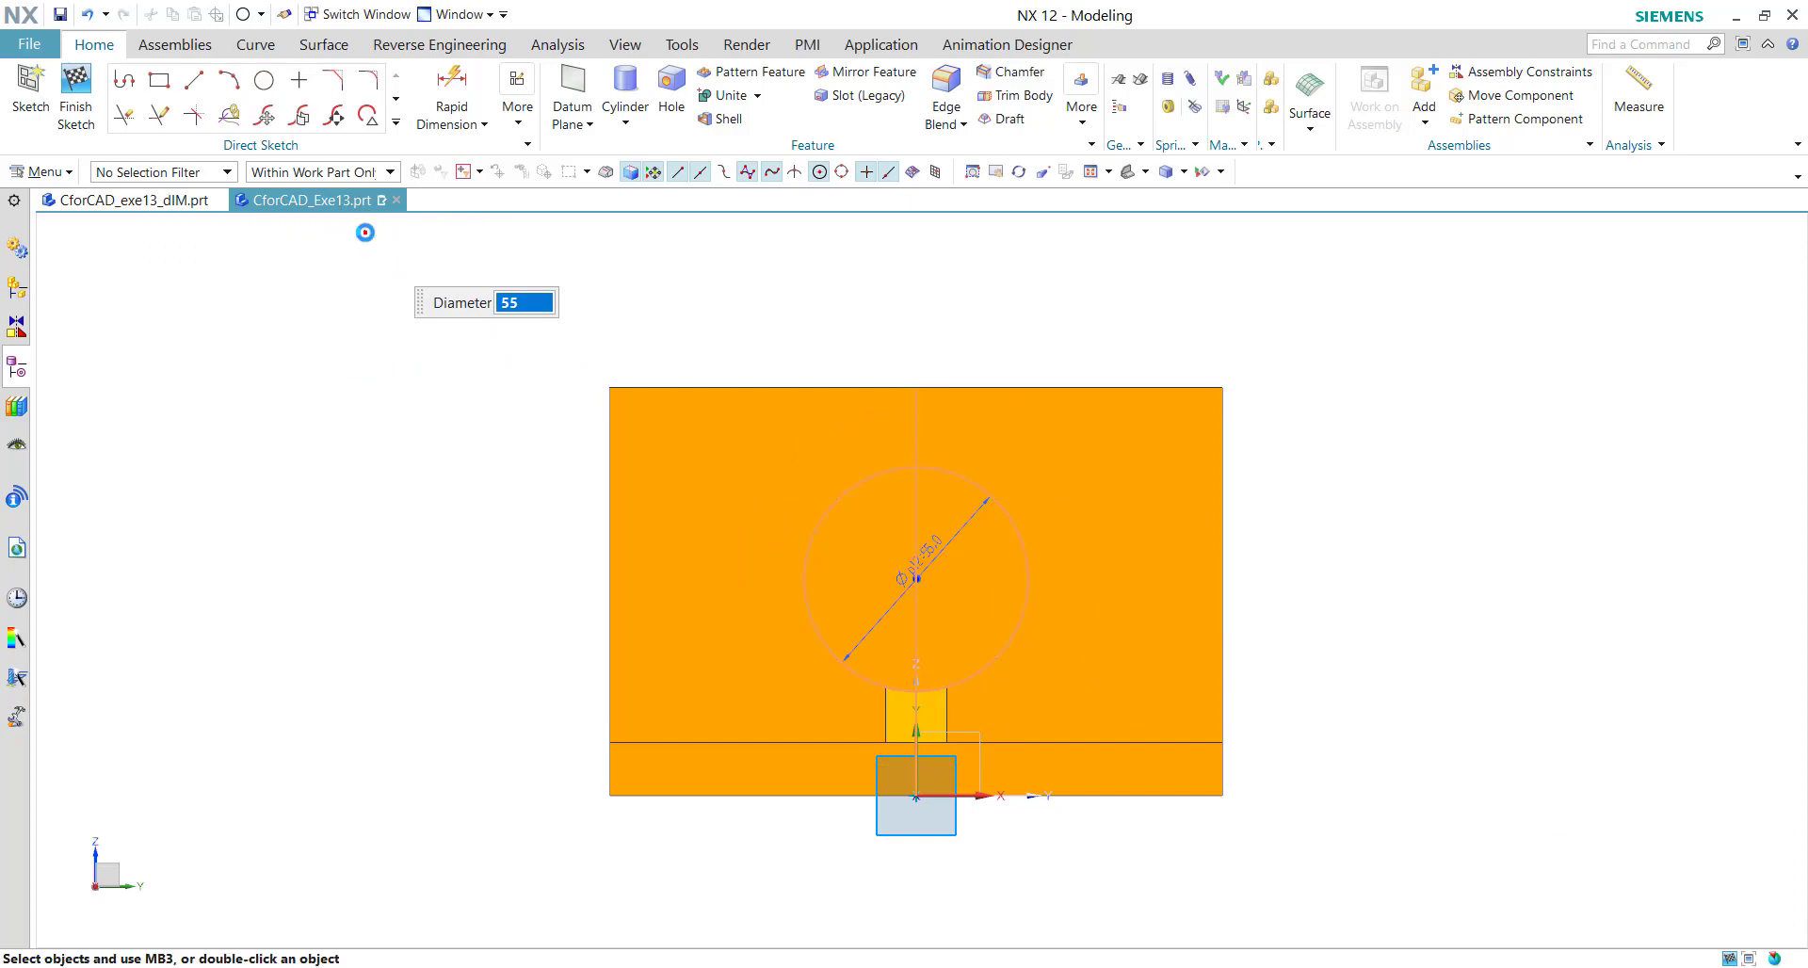
Step: Sketch a horizontal line about 98 mm long above the plate and make its midpoint coincident with the centre of the plate's upper edge
{"action": "left_click", "coordinate": [185, 90]}
{"action": "left_click", "coordinate": [1153, 322]}
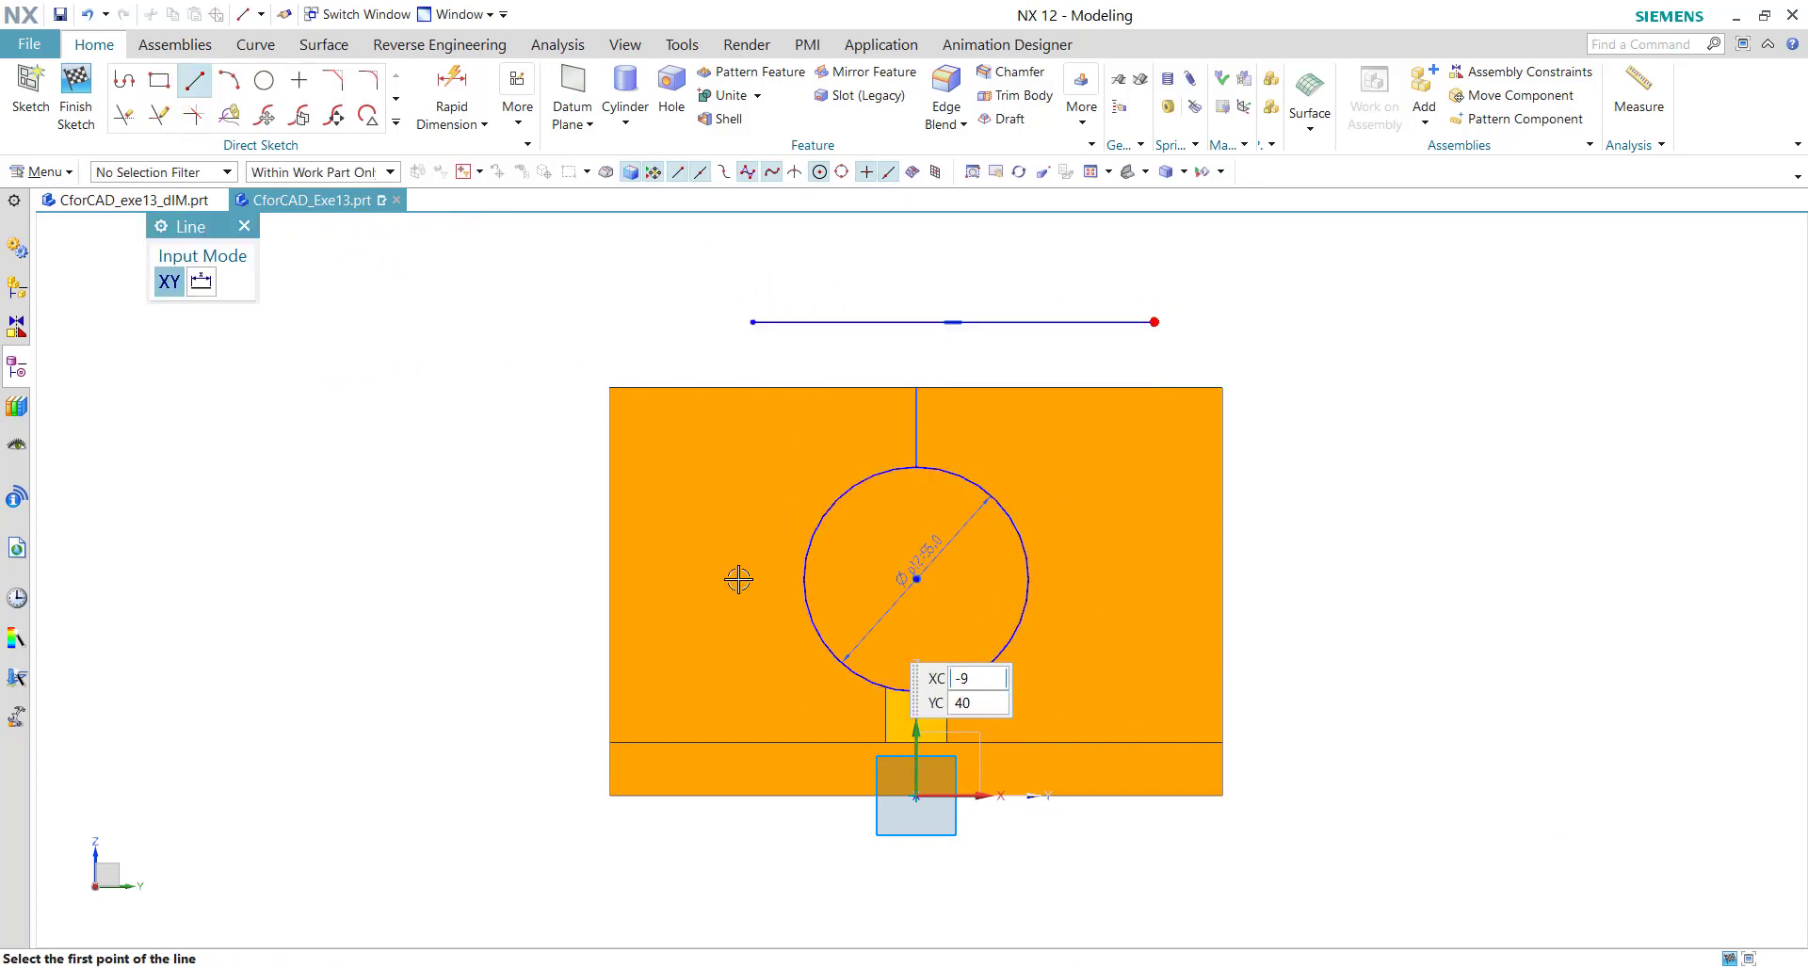
{"action": "left_click", "coordinate": [518, 111]}
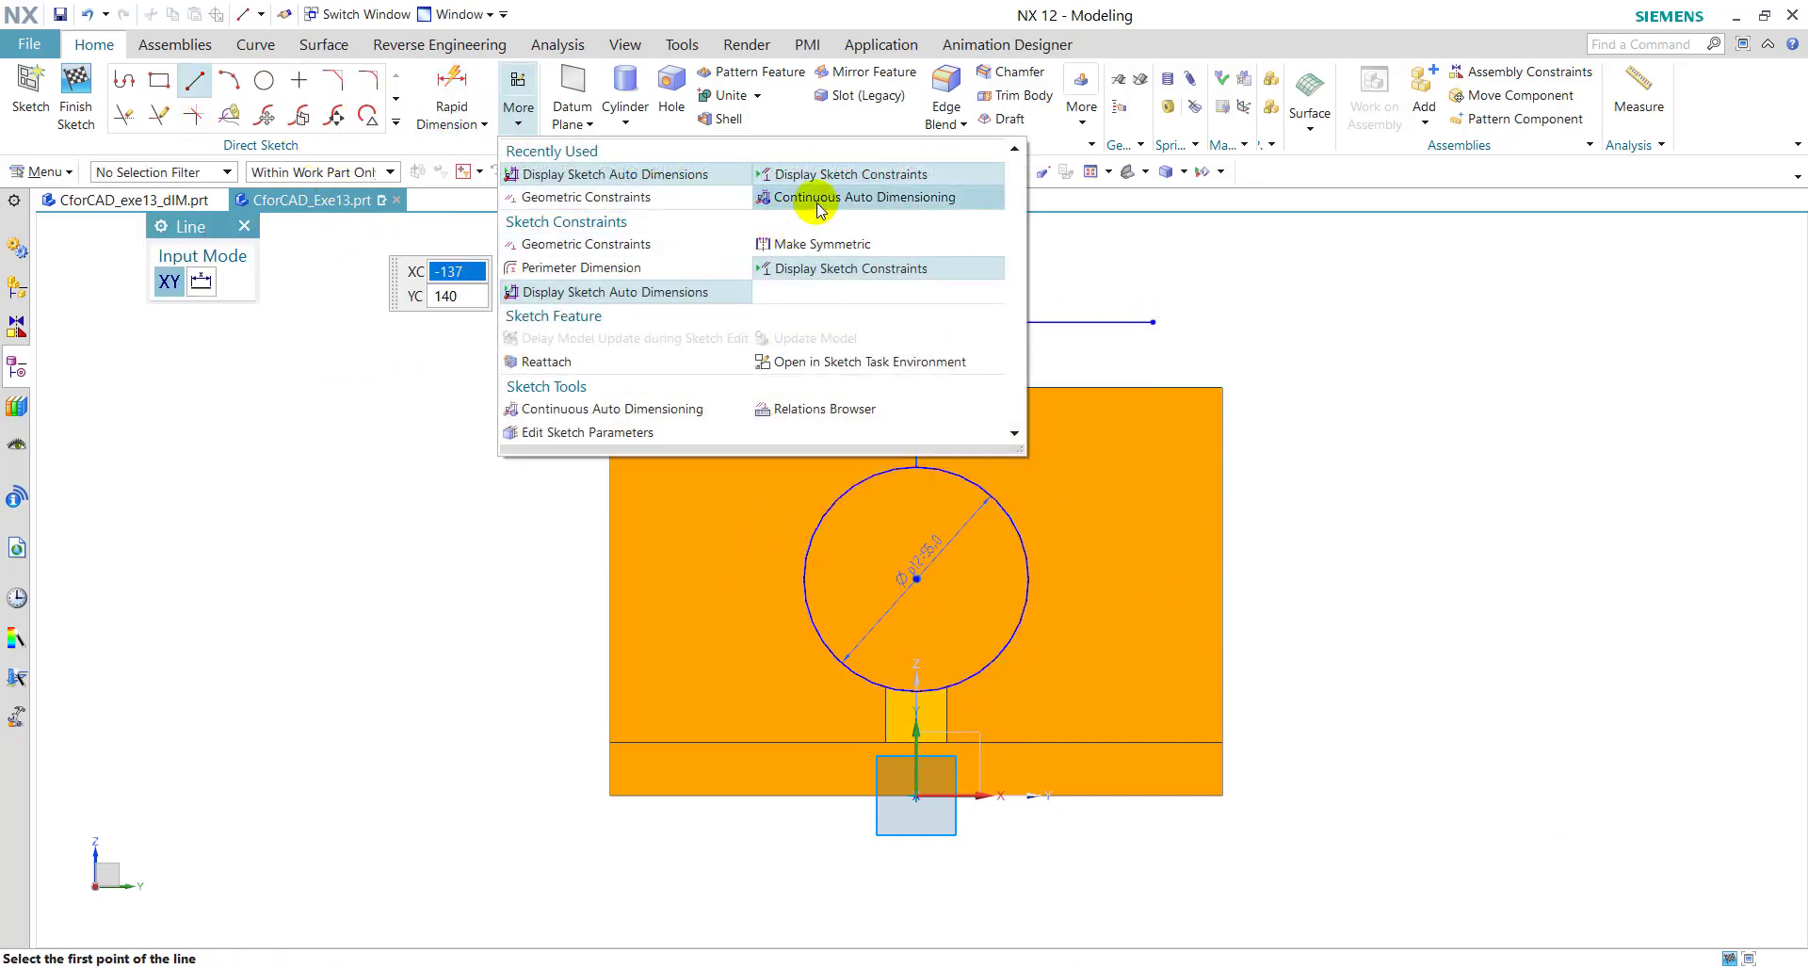
{"action": "left_click", "coordinate": [631, 197]}
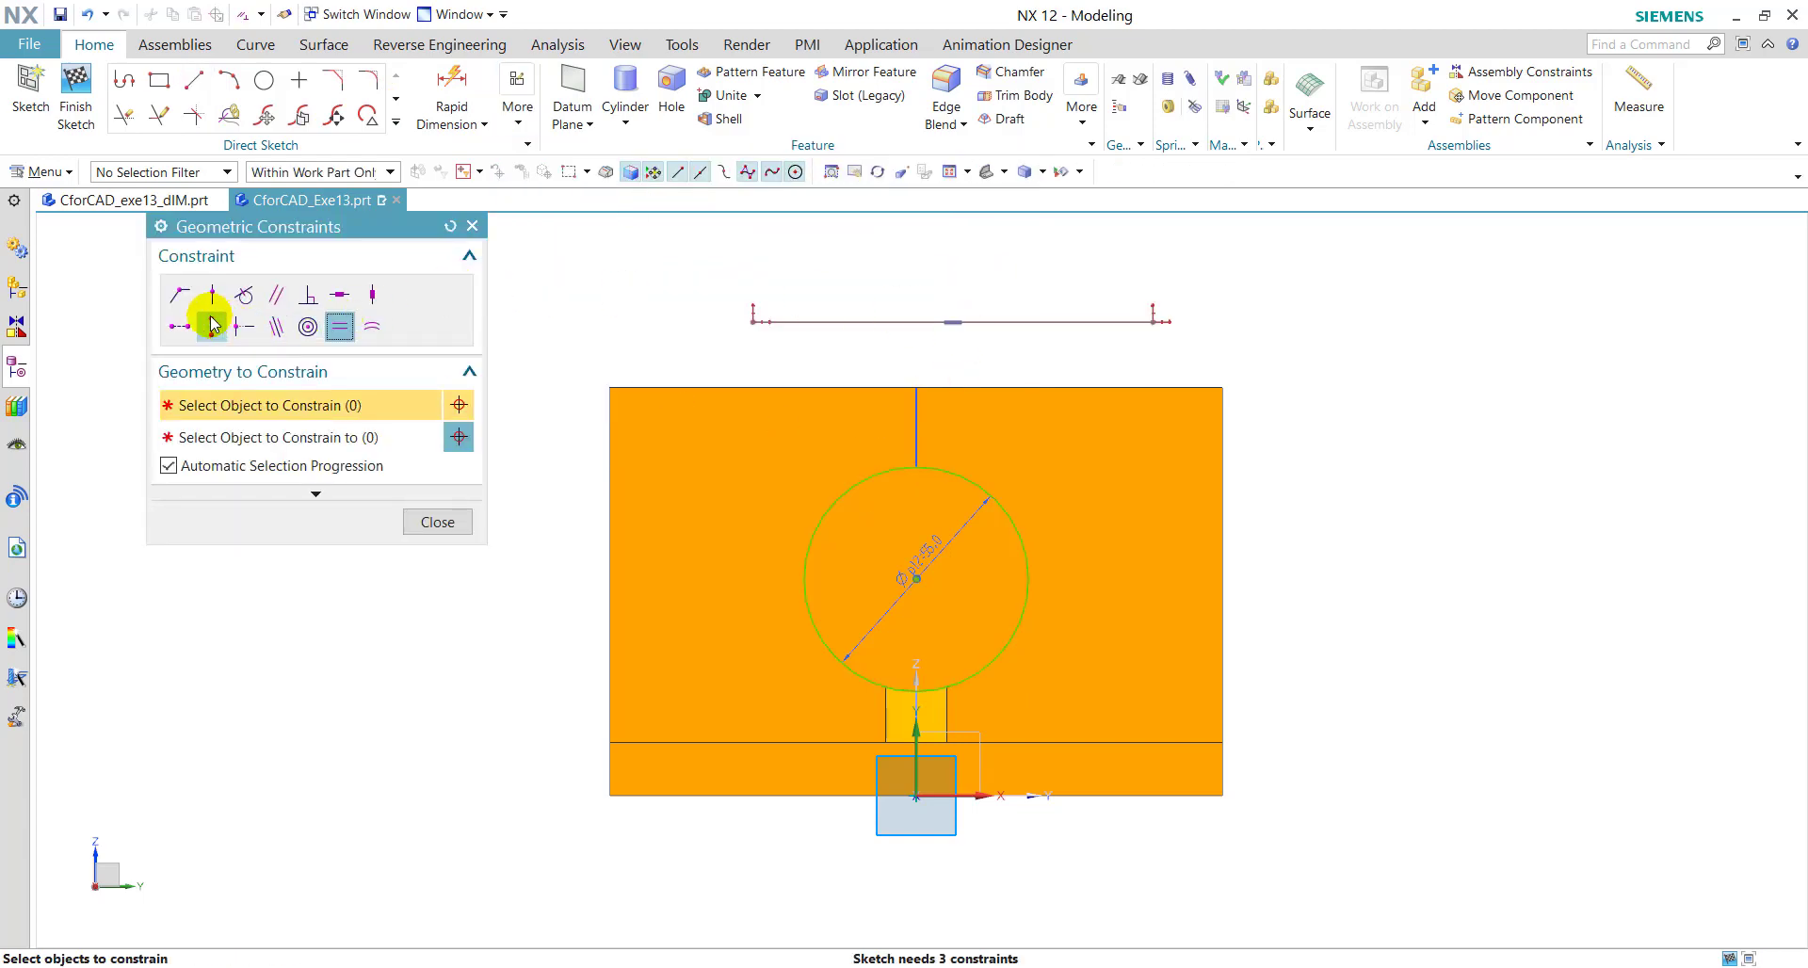
{"action": "left_click", "coordinate": [177, 298]}
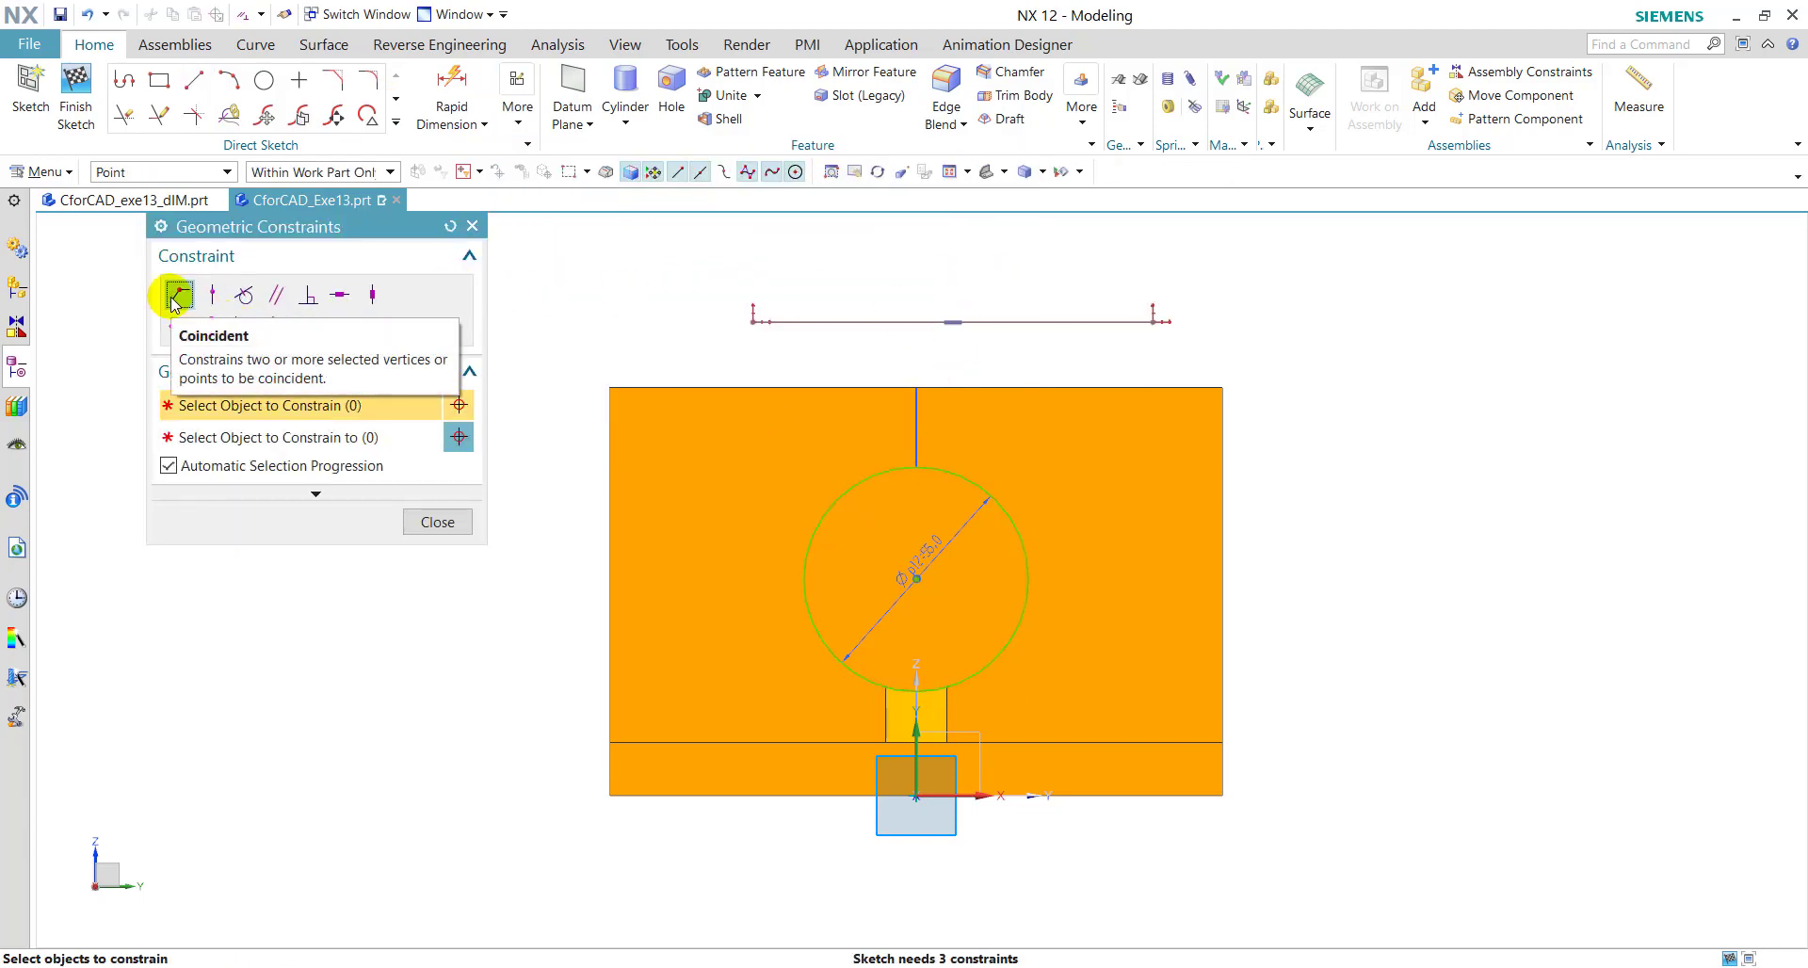
{"action": "left_click", "coordinate": [947, 320]}
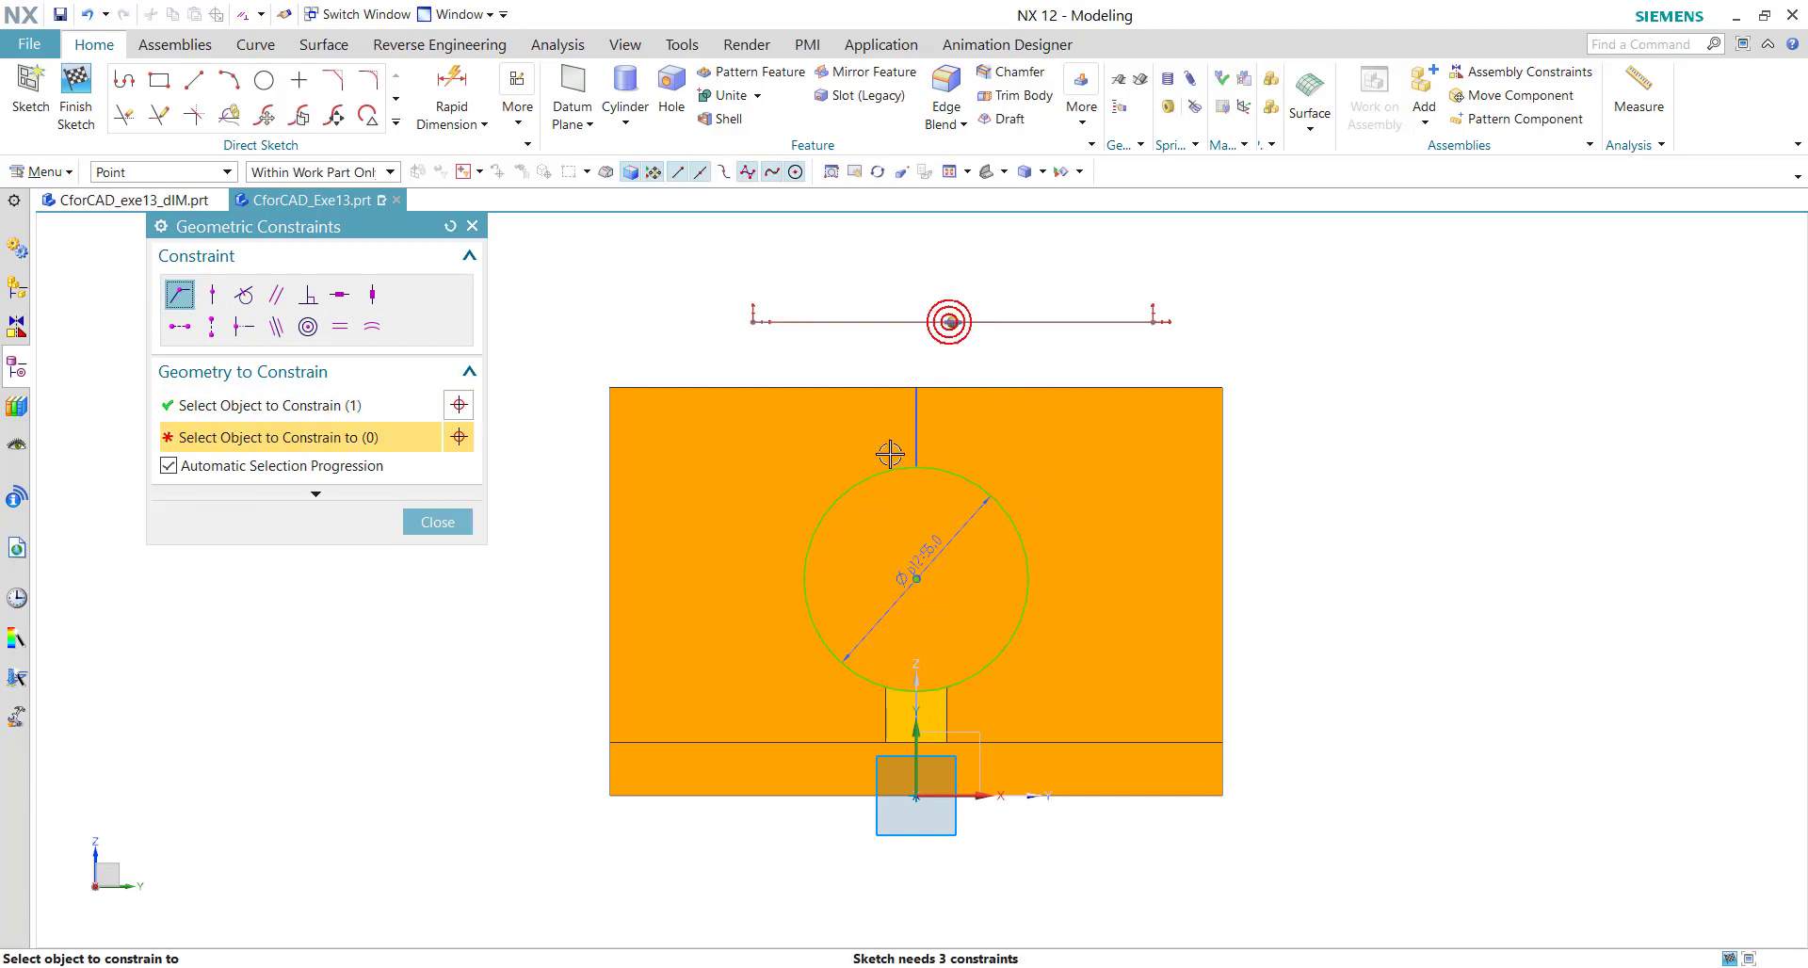
{"action": "left_click", "coordinate": [910, 386]}
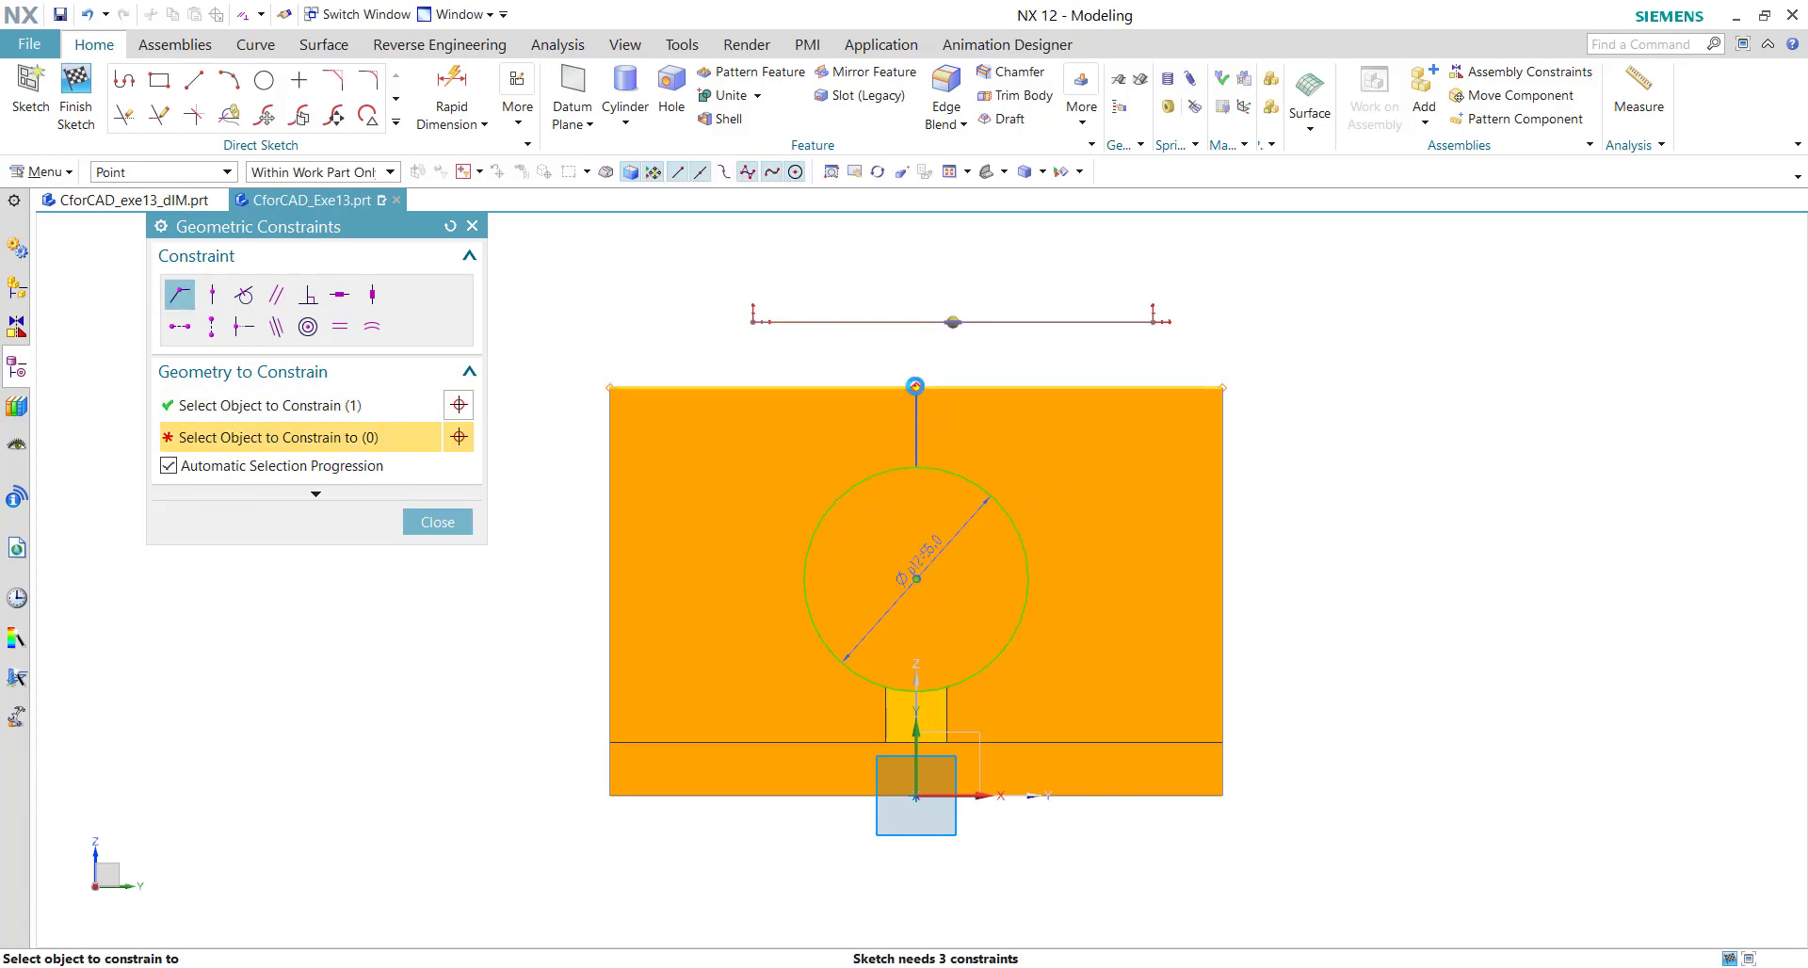
{"action": "left_click", "coordinate": [910, 386]}
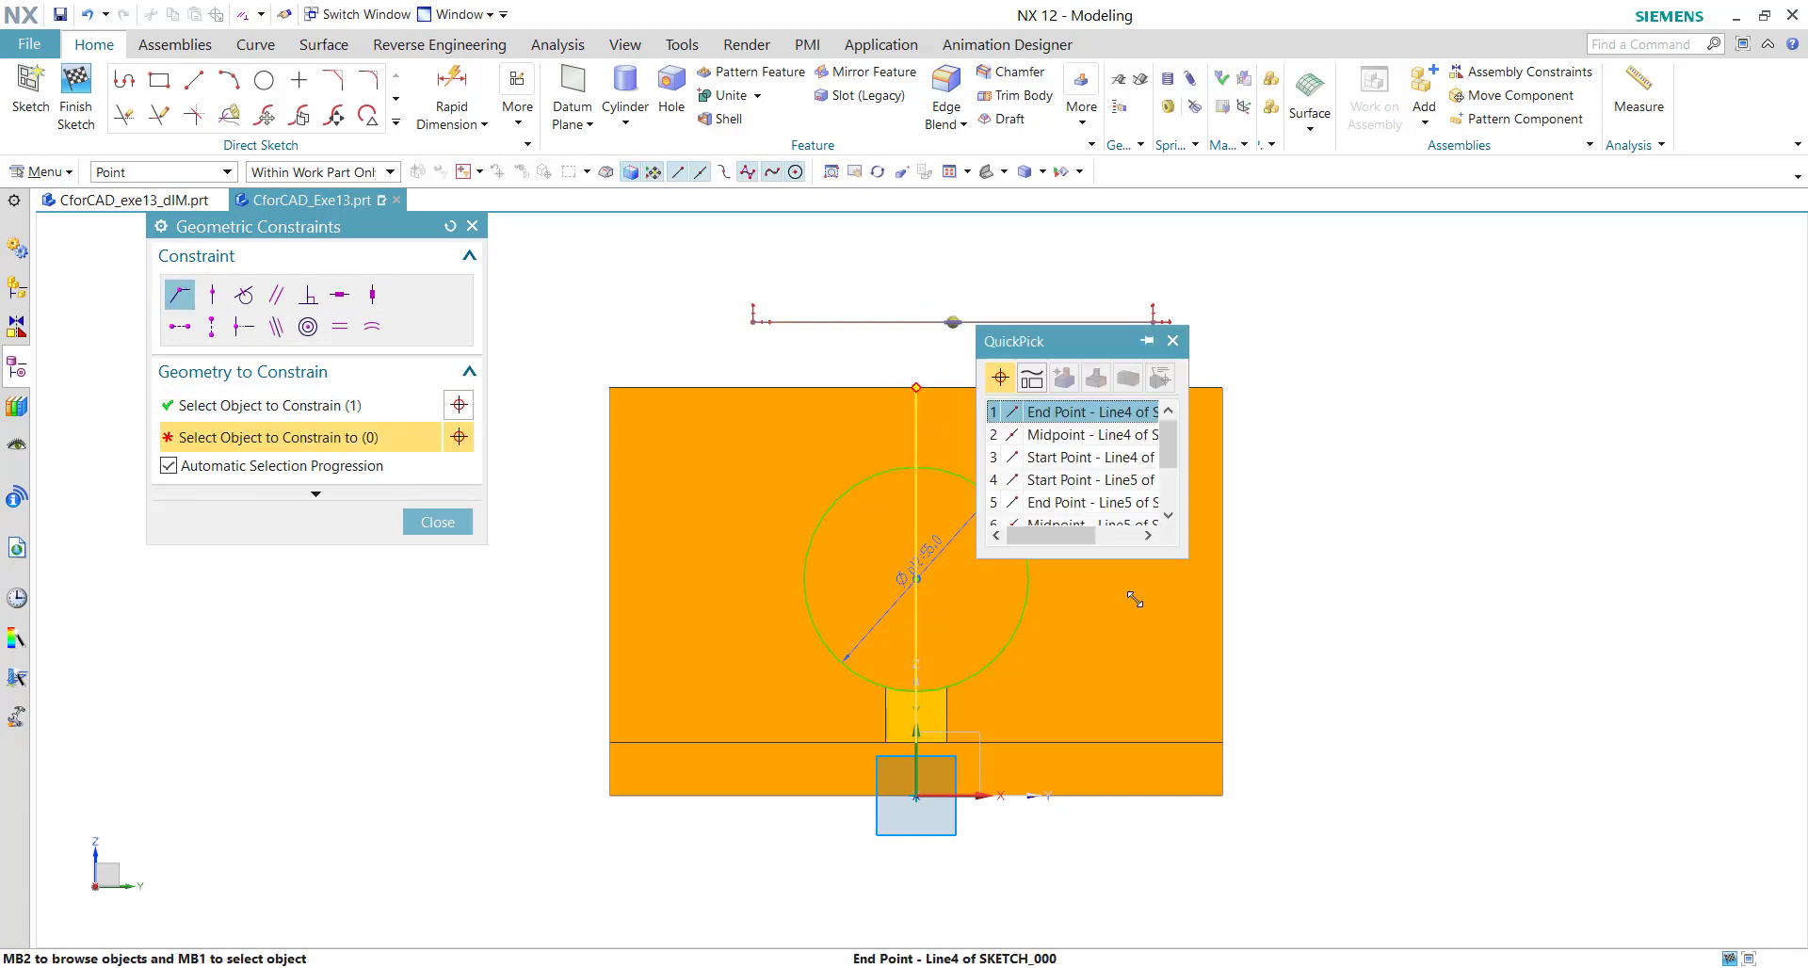
{"action": "left_click", "coordinate": [1097, 415]}
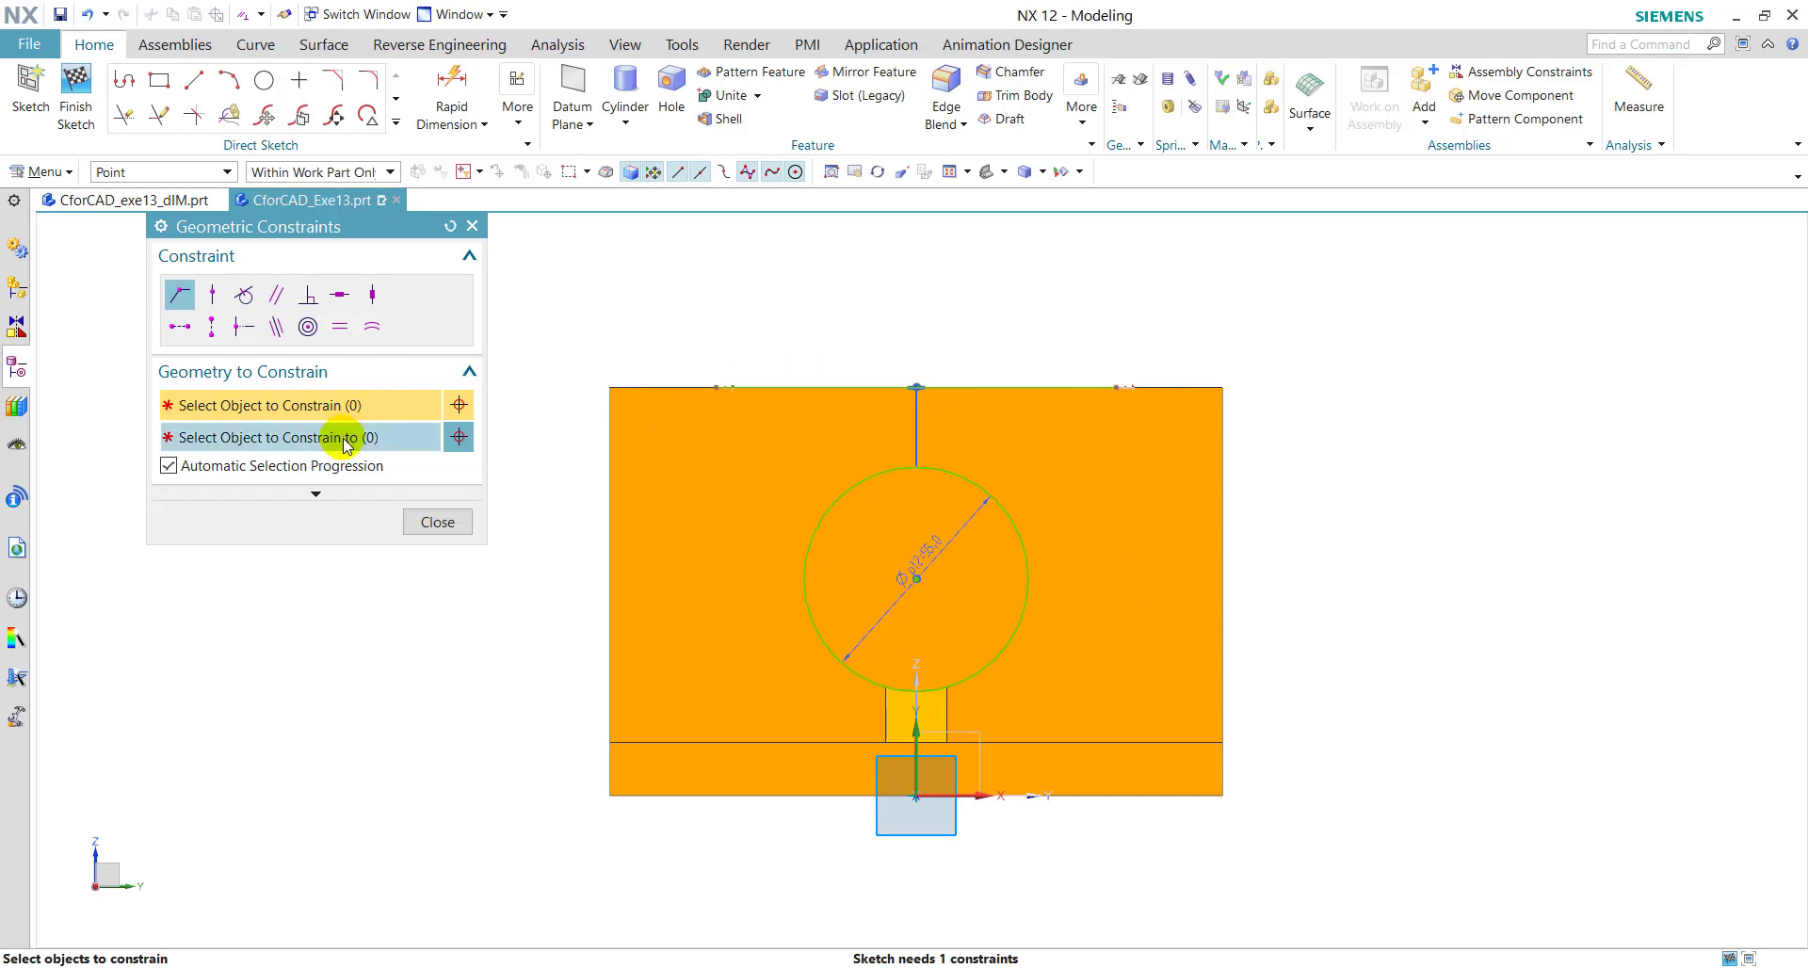
{"action": "key", "text": "Escape"}
Step: Dimension the horizontal line's length to 40 mm, checking the block width in the reference part
{"action": "left_click", "coordinate": [448, 94]}
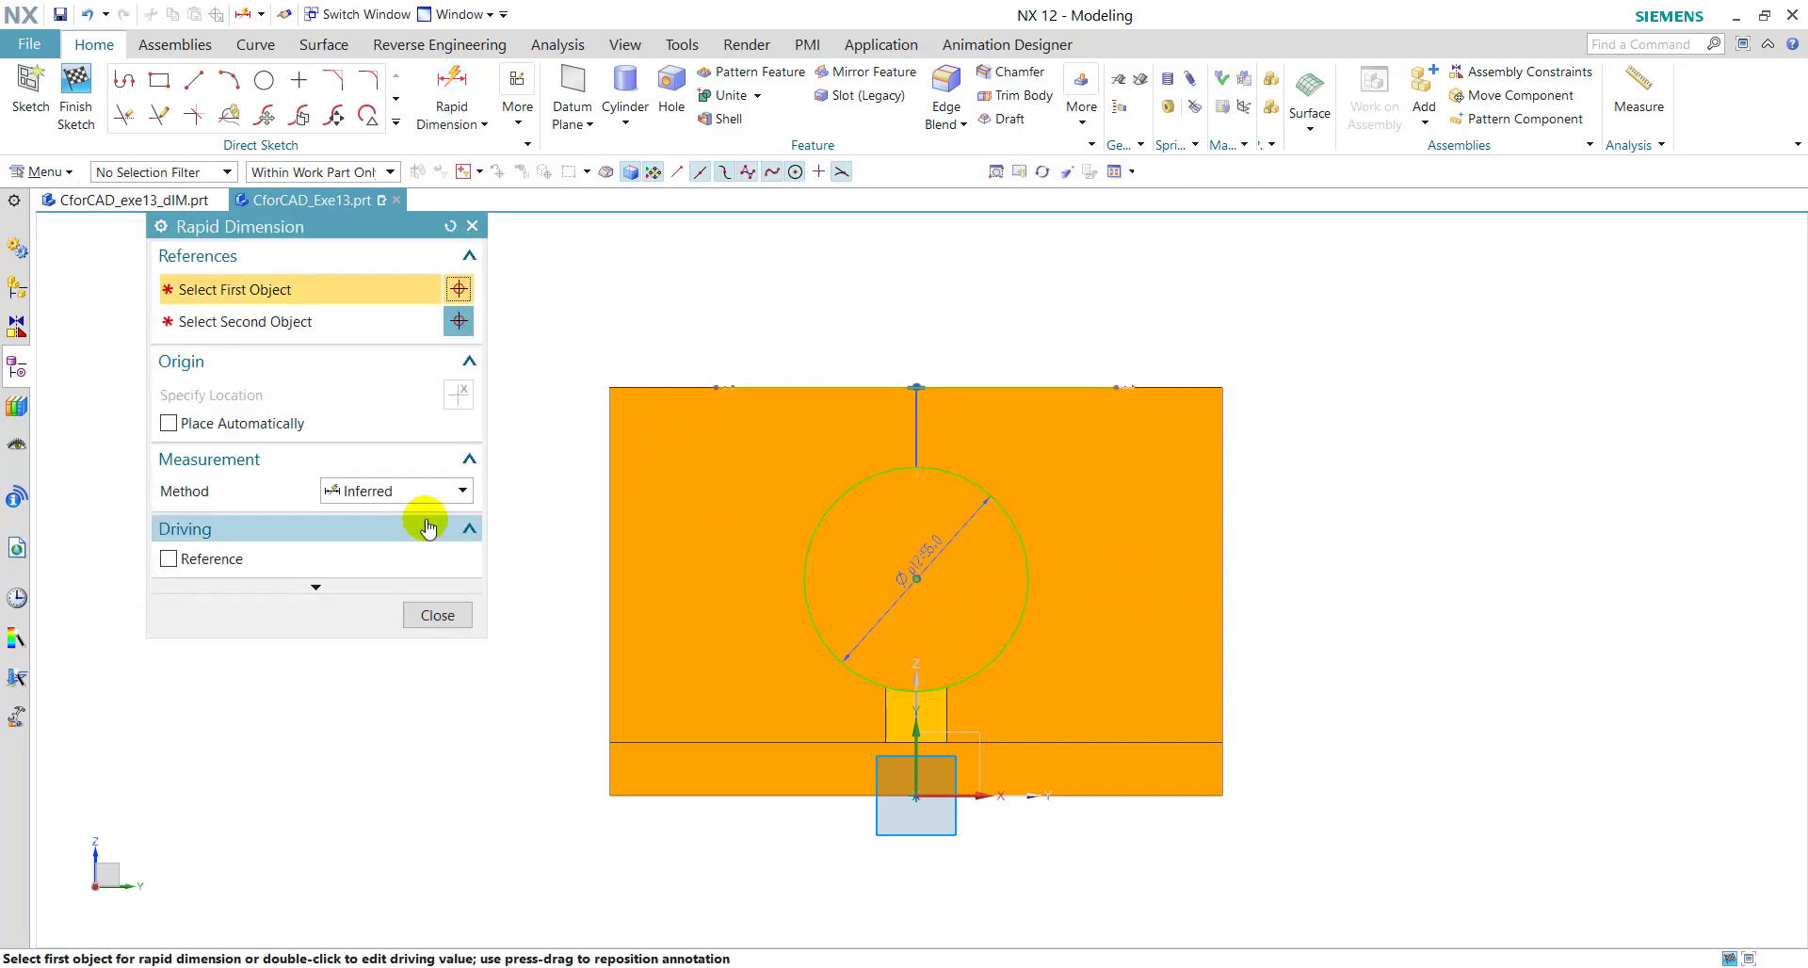
{"action": "left_click", "coordinate": [796, 386]}
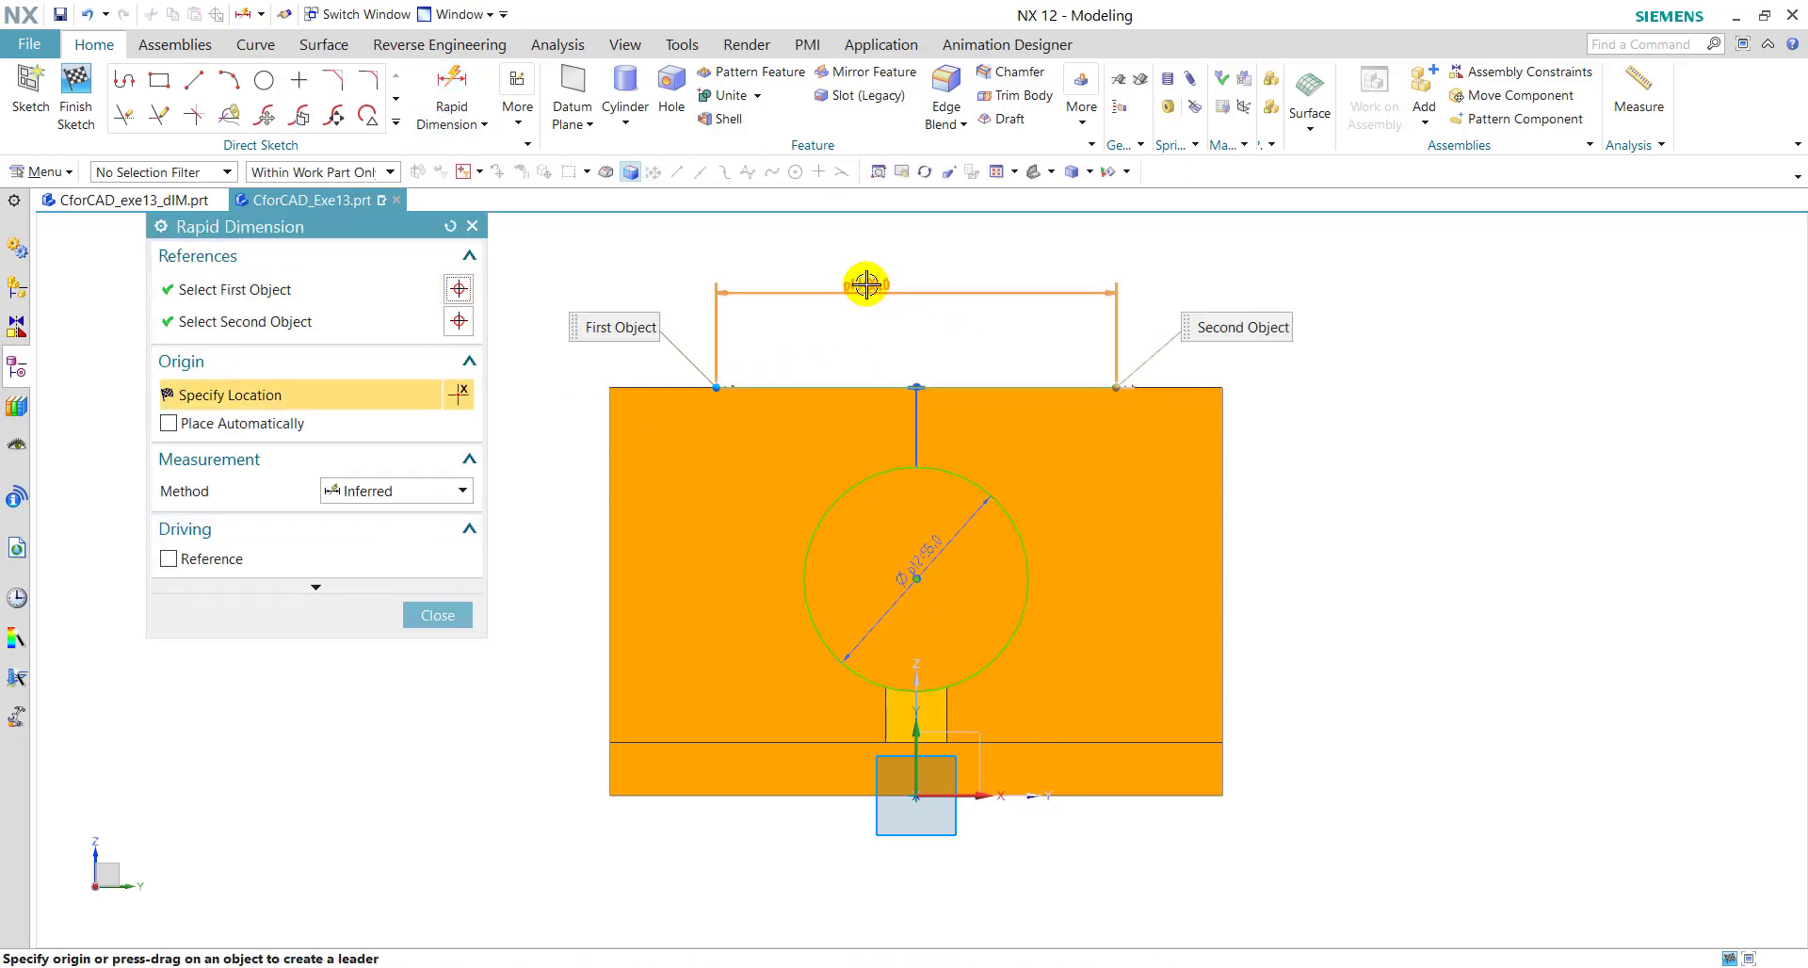
{"action": "left_click", "coordinate": [103, 200]}
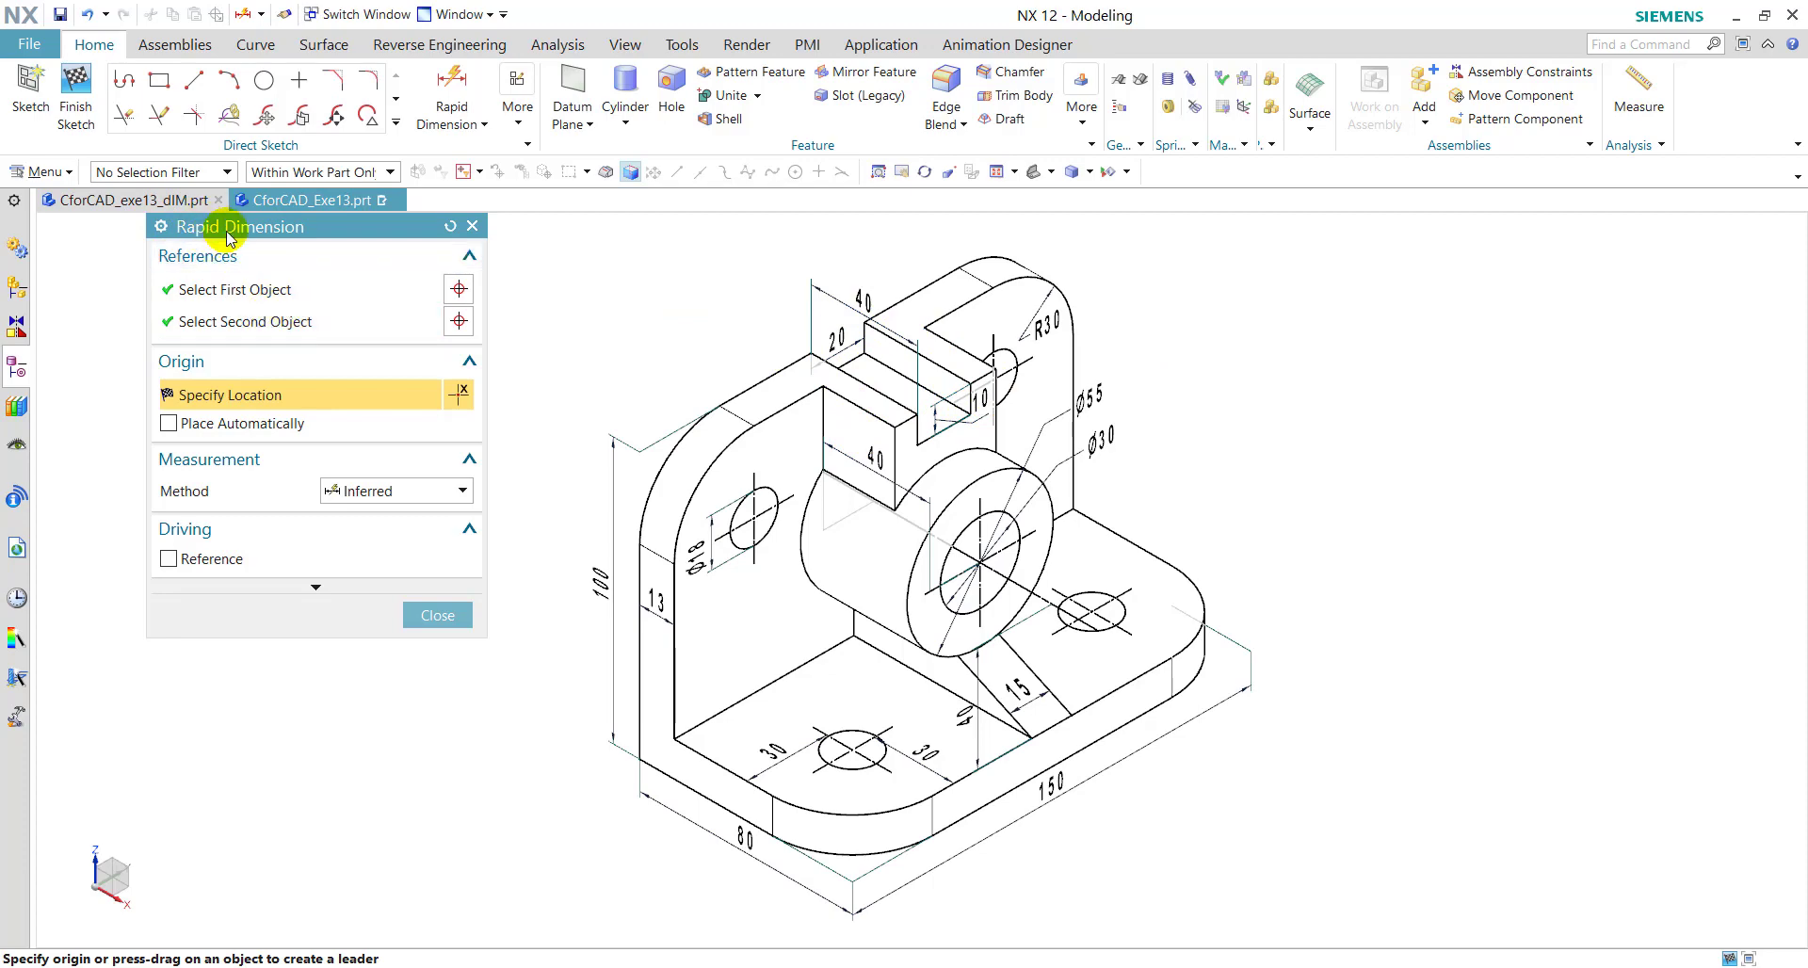
{"action": "left_click", "coordinate": [313, 201]}
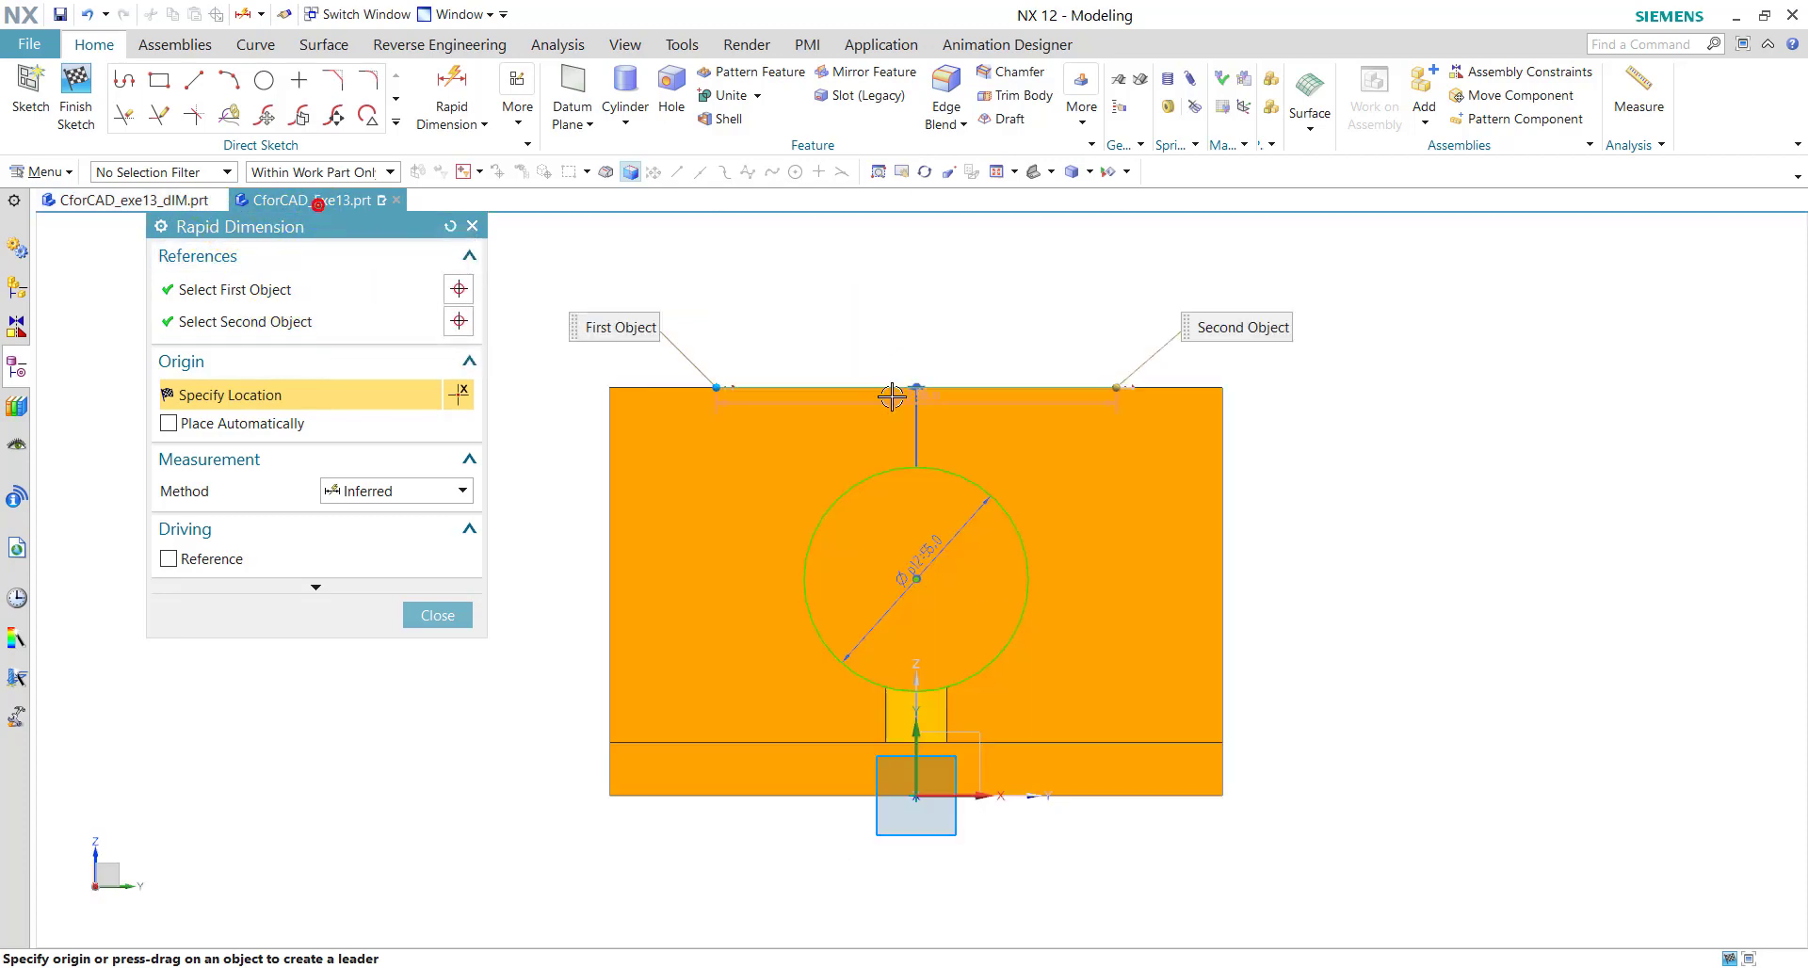
{"action": "left_click", "coordinate": [940, 302]}
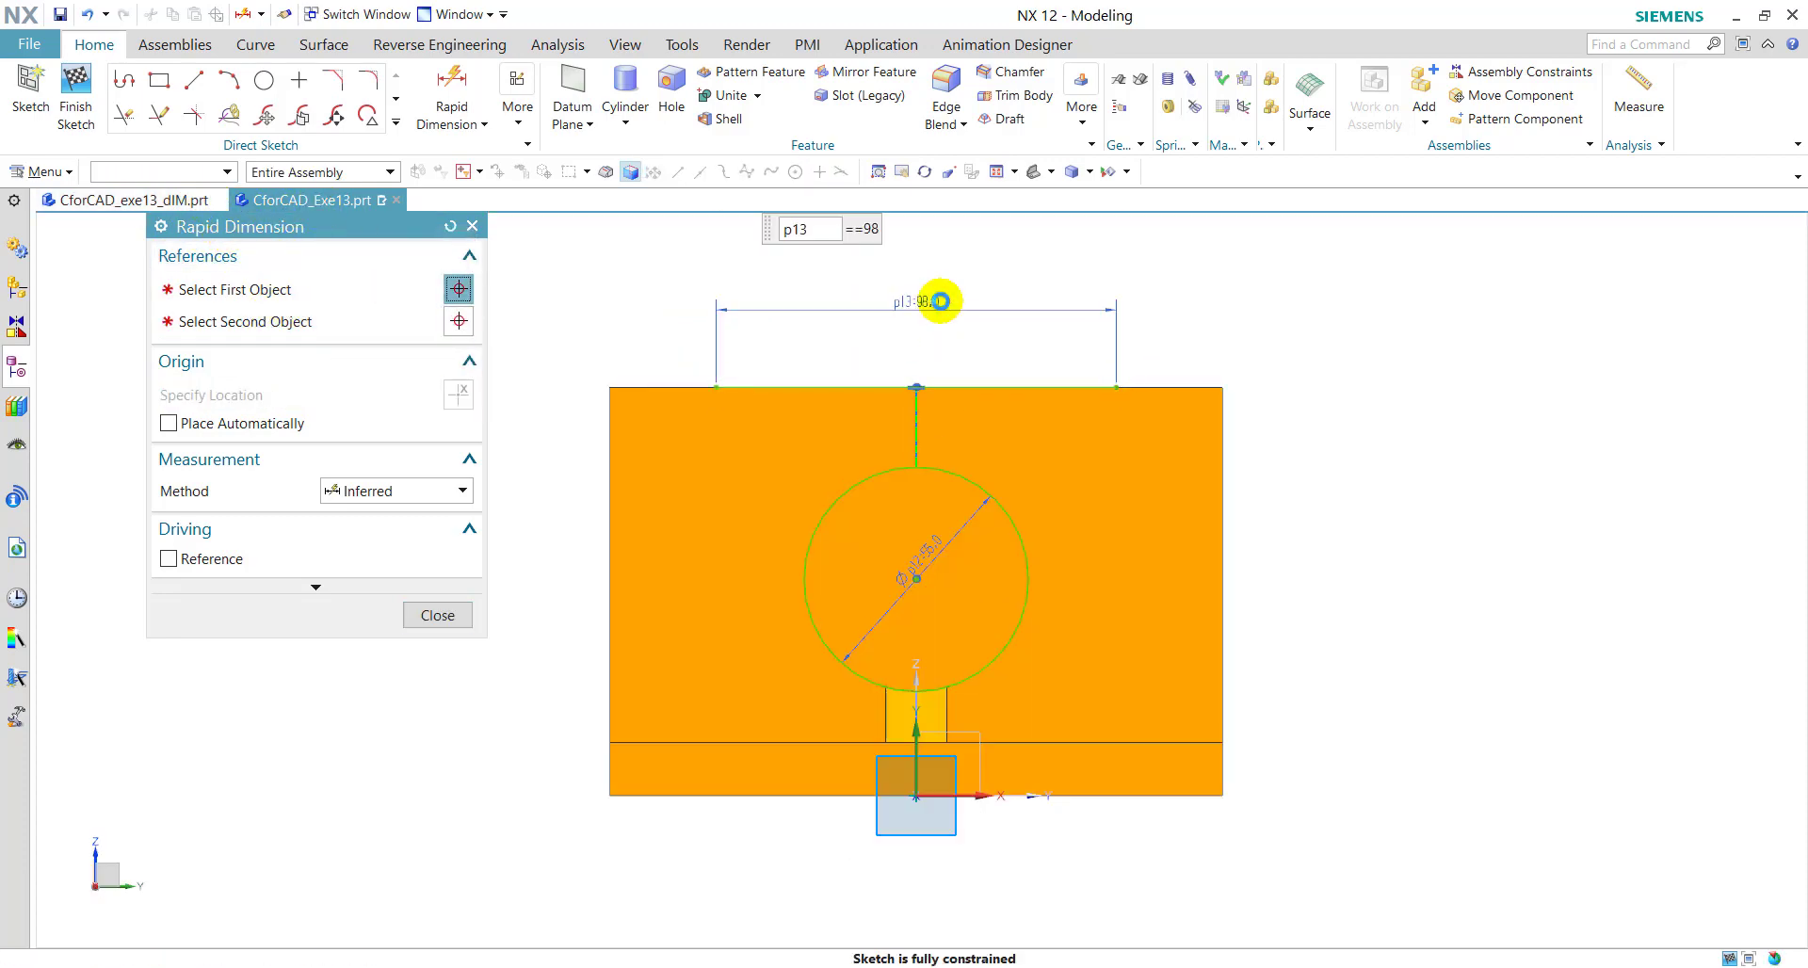
{"action": "type", "text": "40"}
{"action": "key", "text": "Return"}
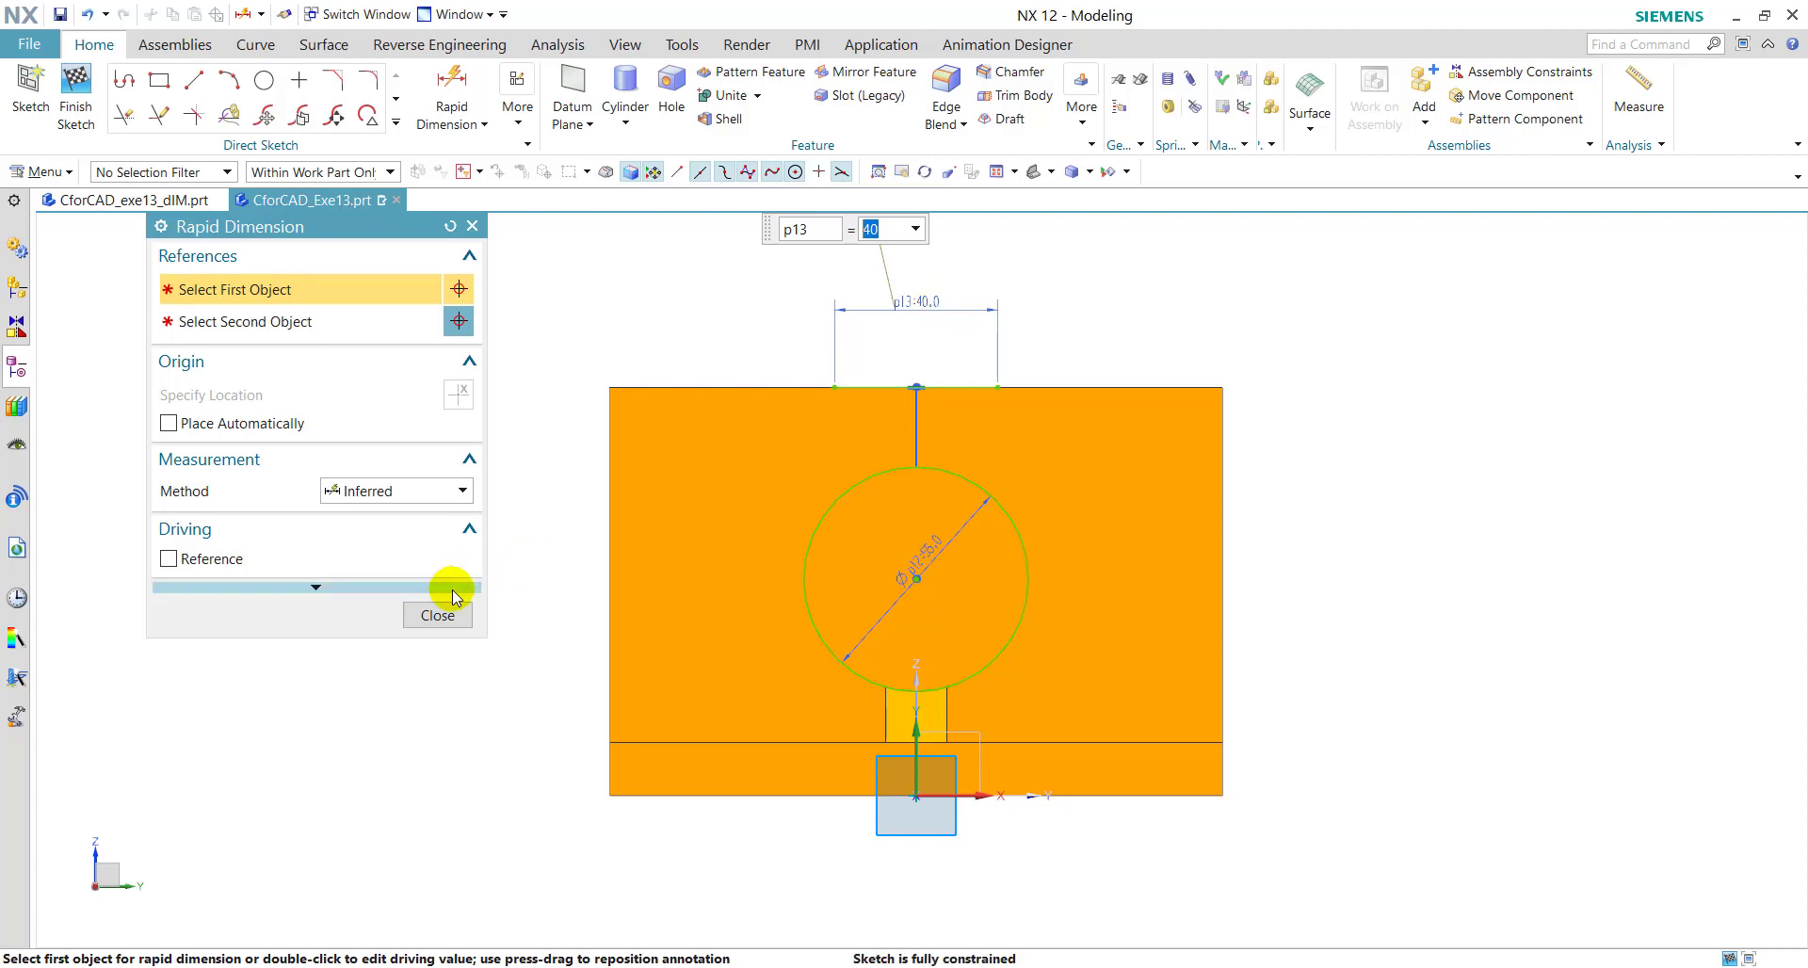
{"action": "left_click", "coordinate": [442, 613]}
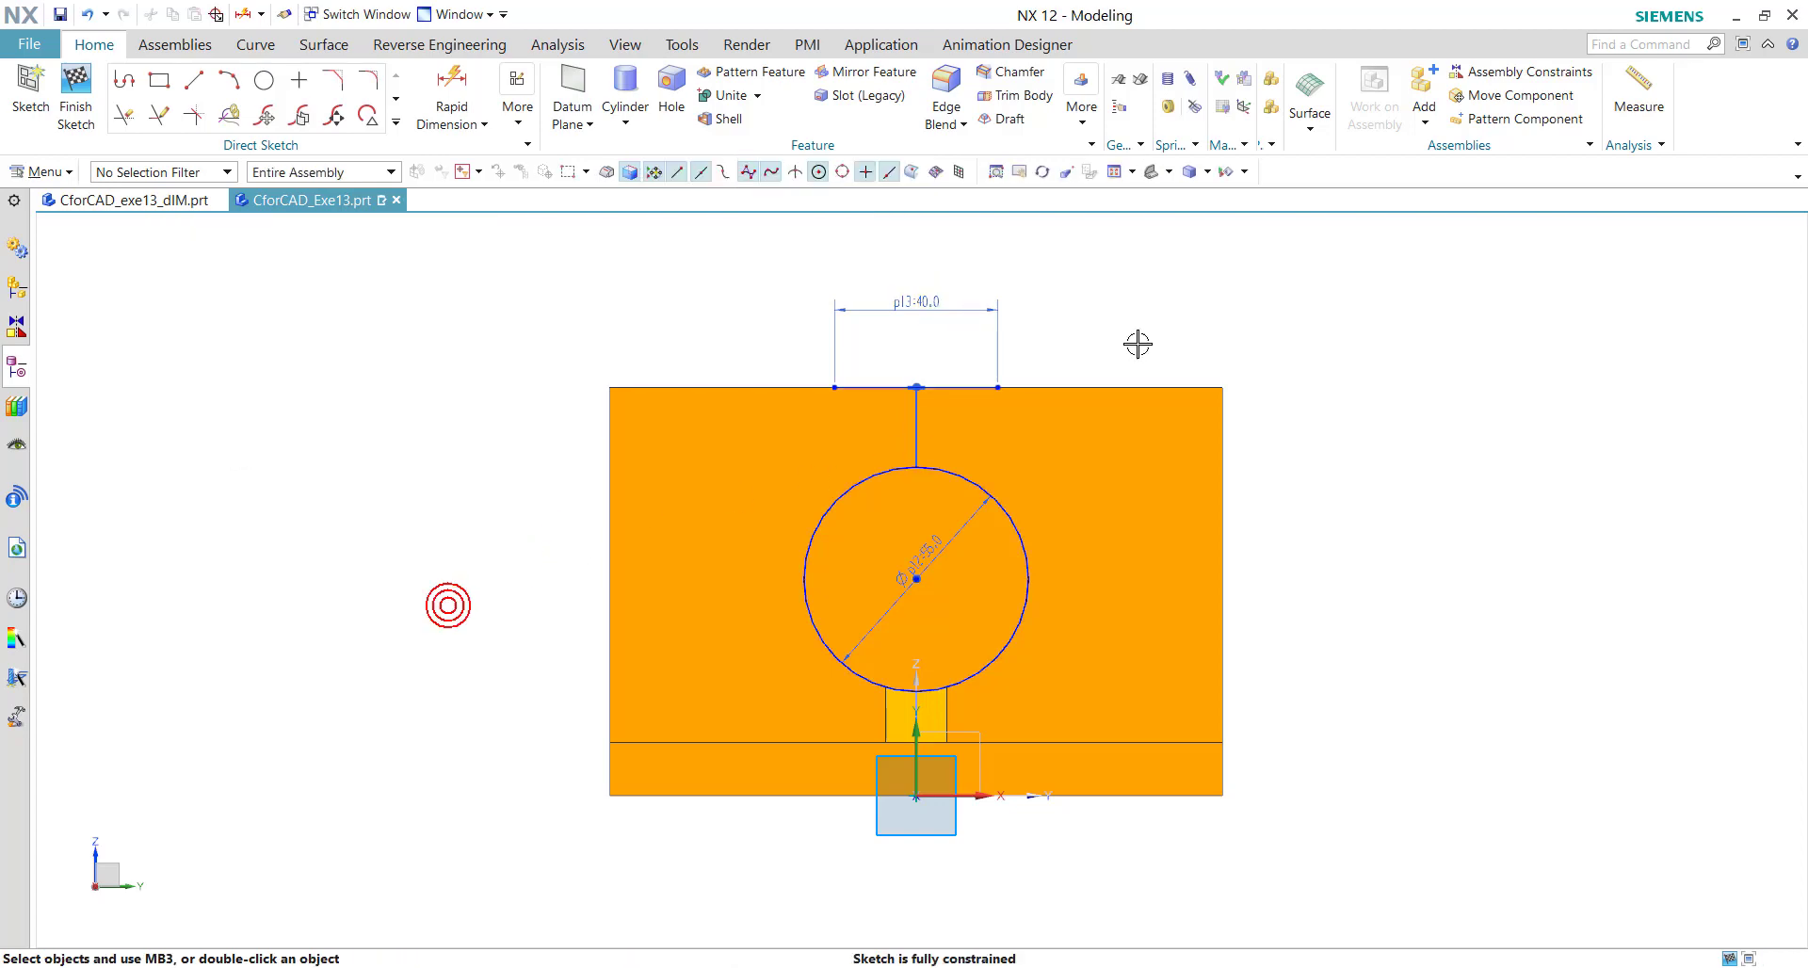
Step: Sketch two vertical lines from the ends of the 40 mm line down into the circle
{"action": "left_click", "coordinate": [194, 80]}
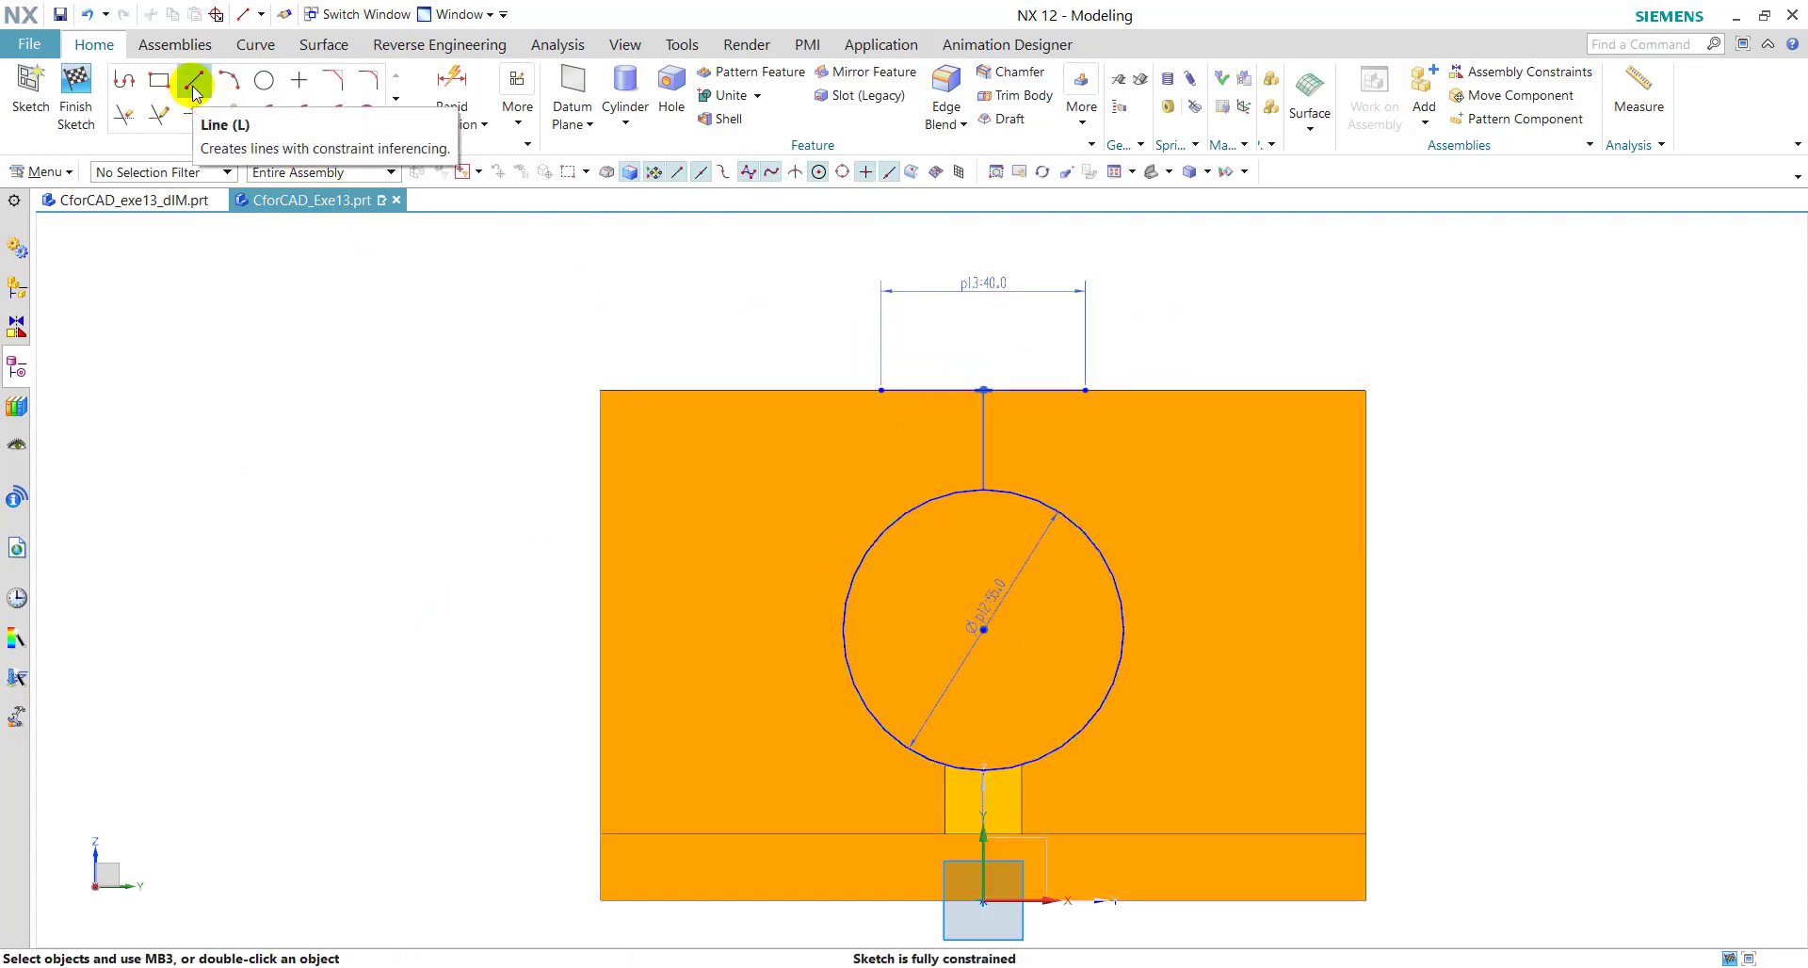
{"action": "left_click", "coordinate": [1084, 388]}
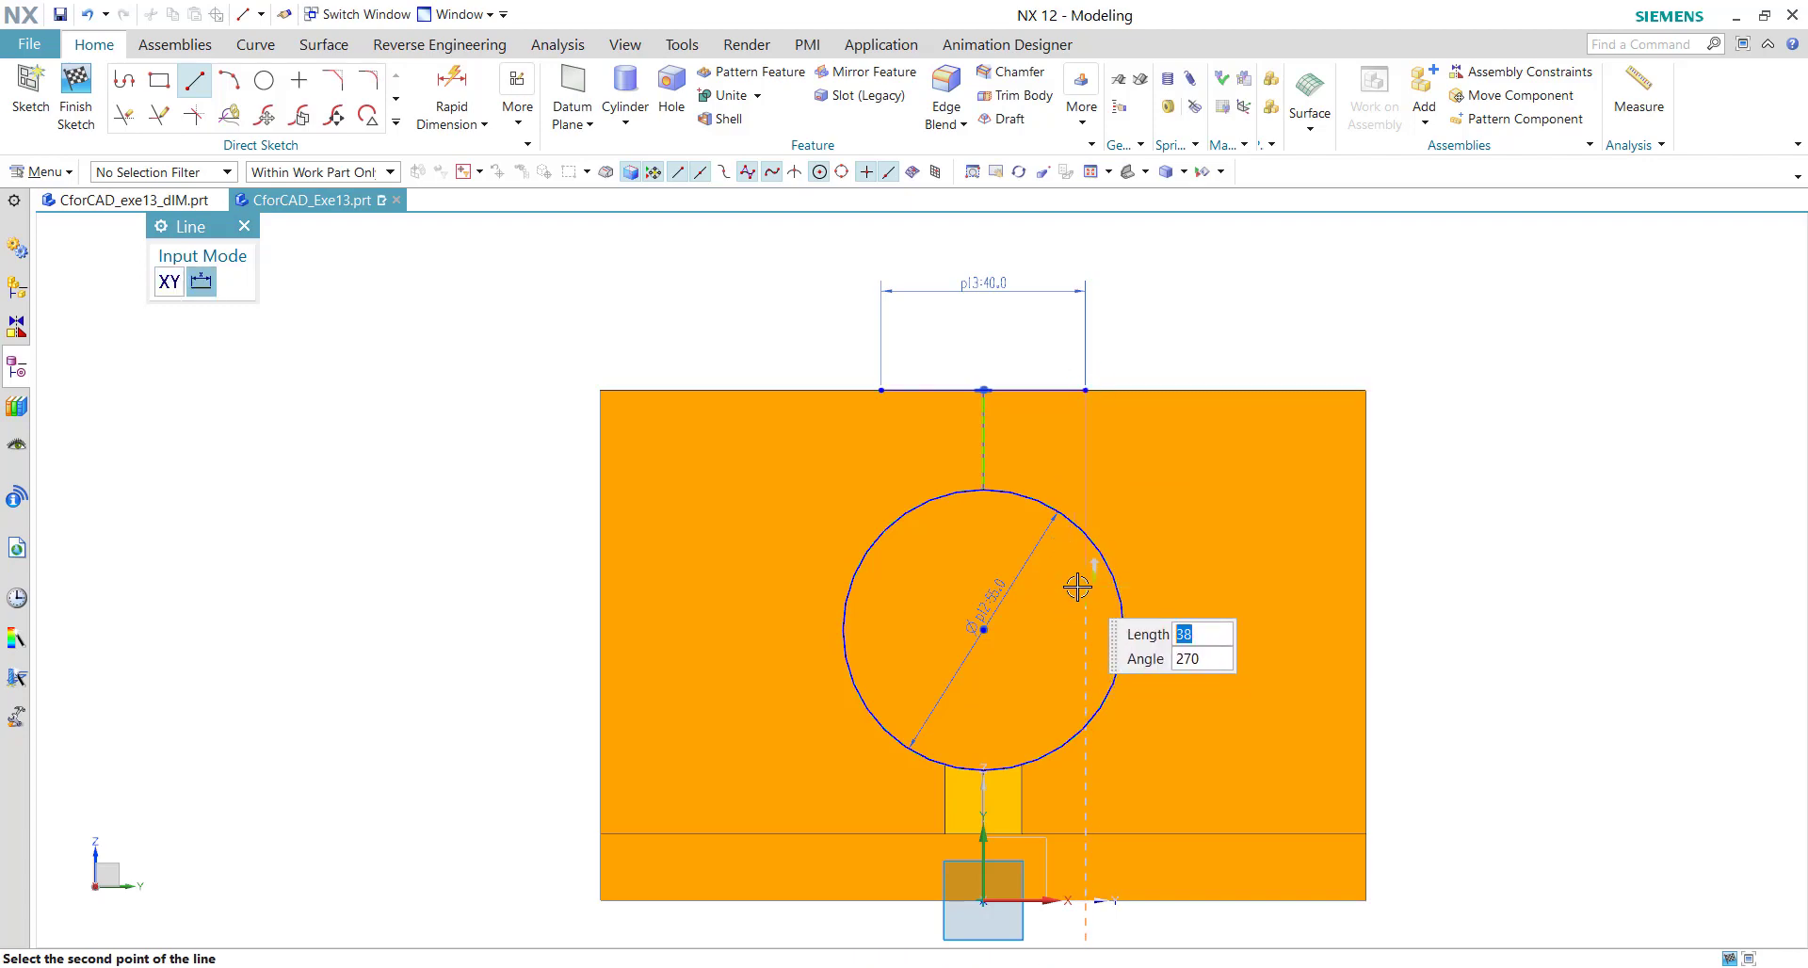
{"action": "left_click", "coordinate": [1076, 587]}
{"action": "left_click", "coordinate": [880, 390]}
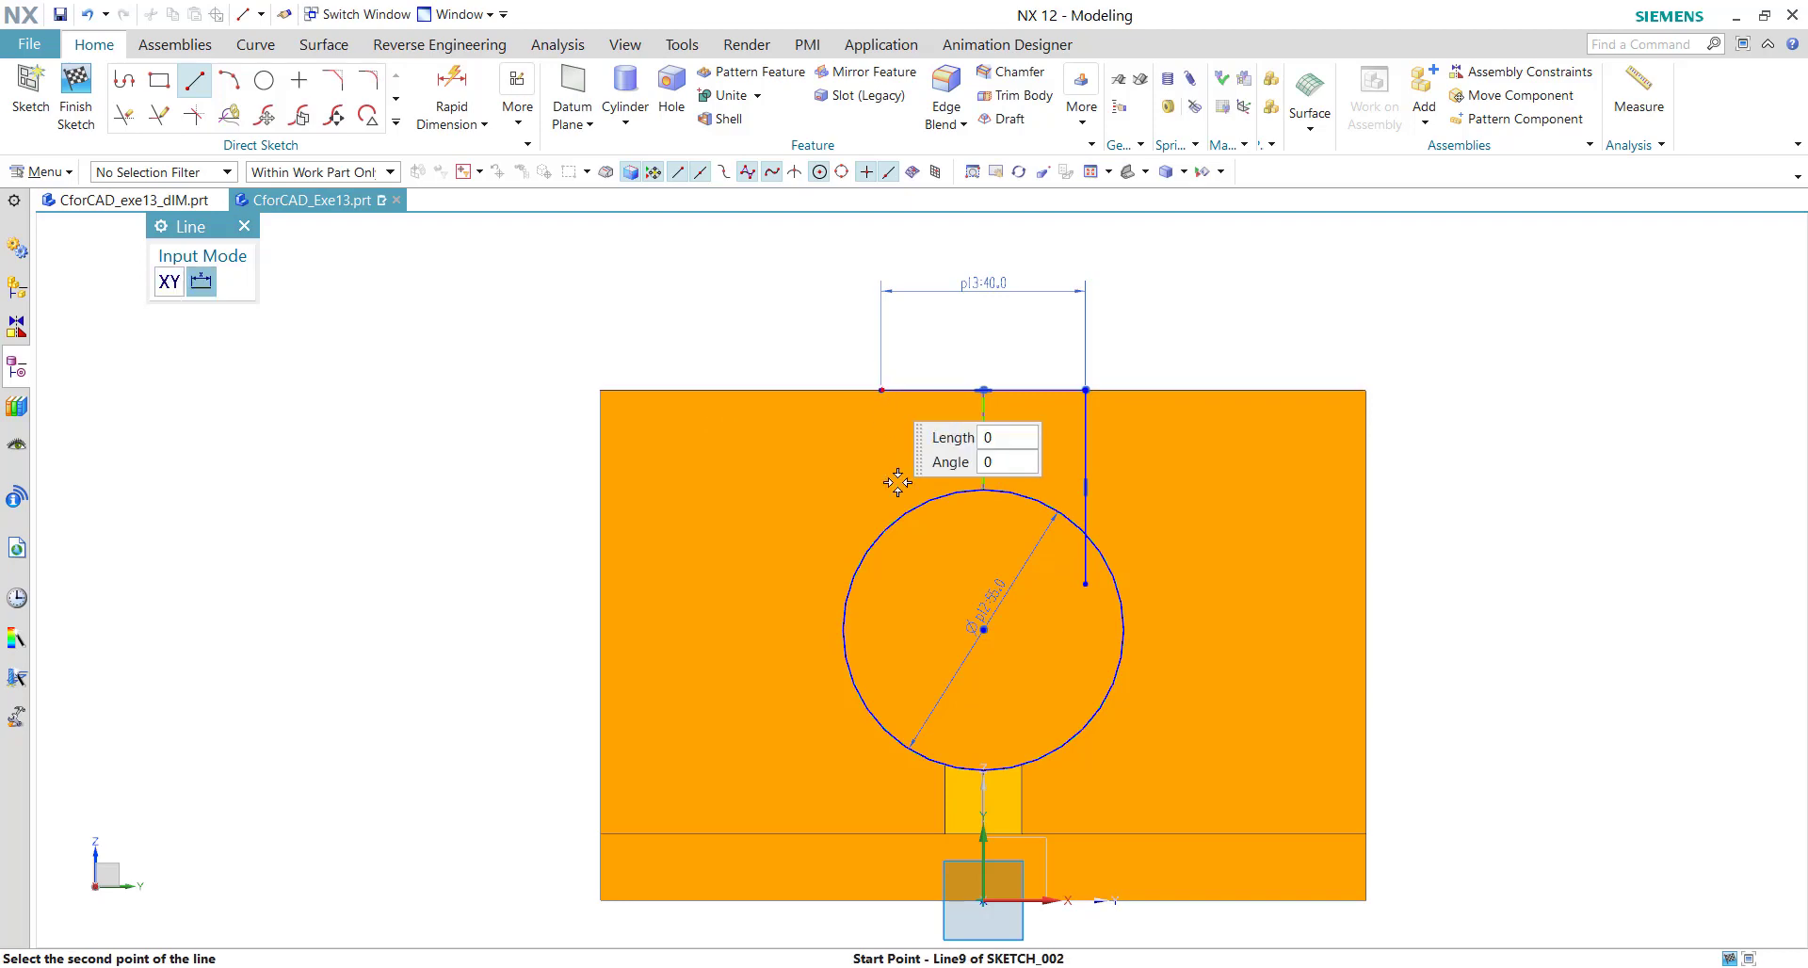
{"action": "left_click", "coordinate": [882, 626]}
Step: Trim the circle's lower arc and the line ends inside the circle to leave a closed profile, and finish the sketch
{"action": "left_click", "coordinate": [125, 118]}
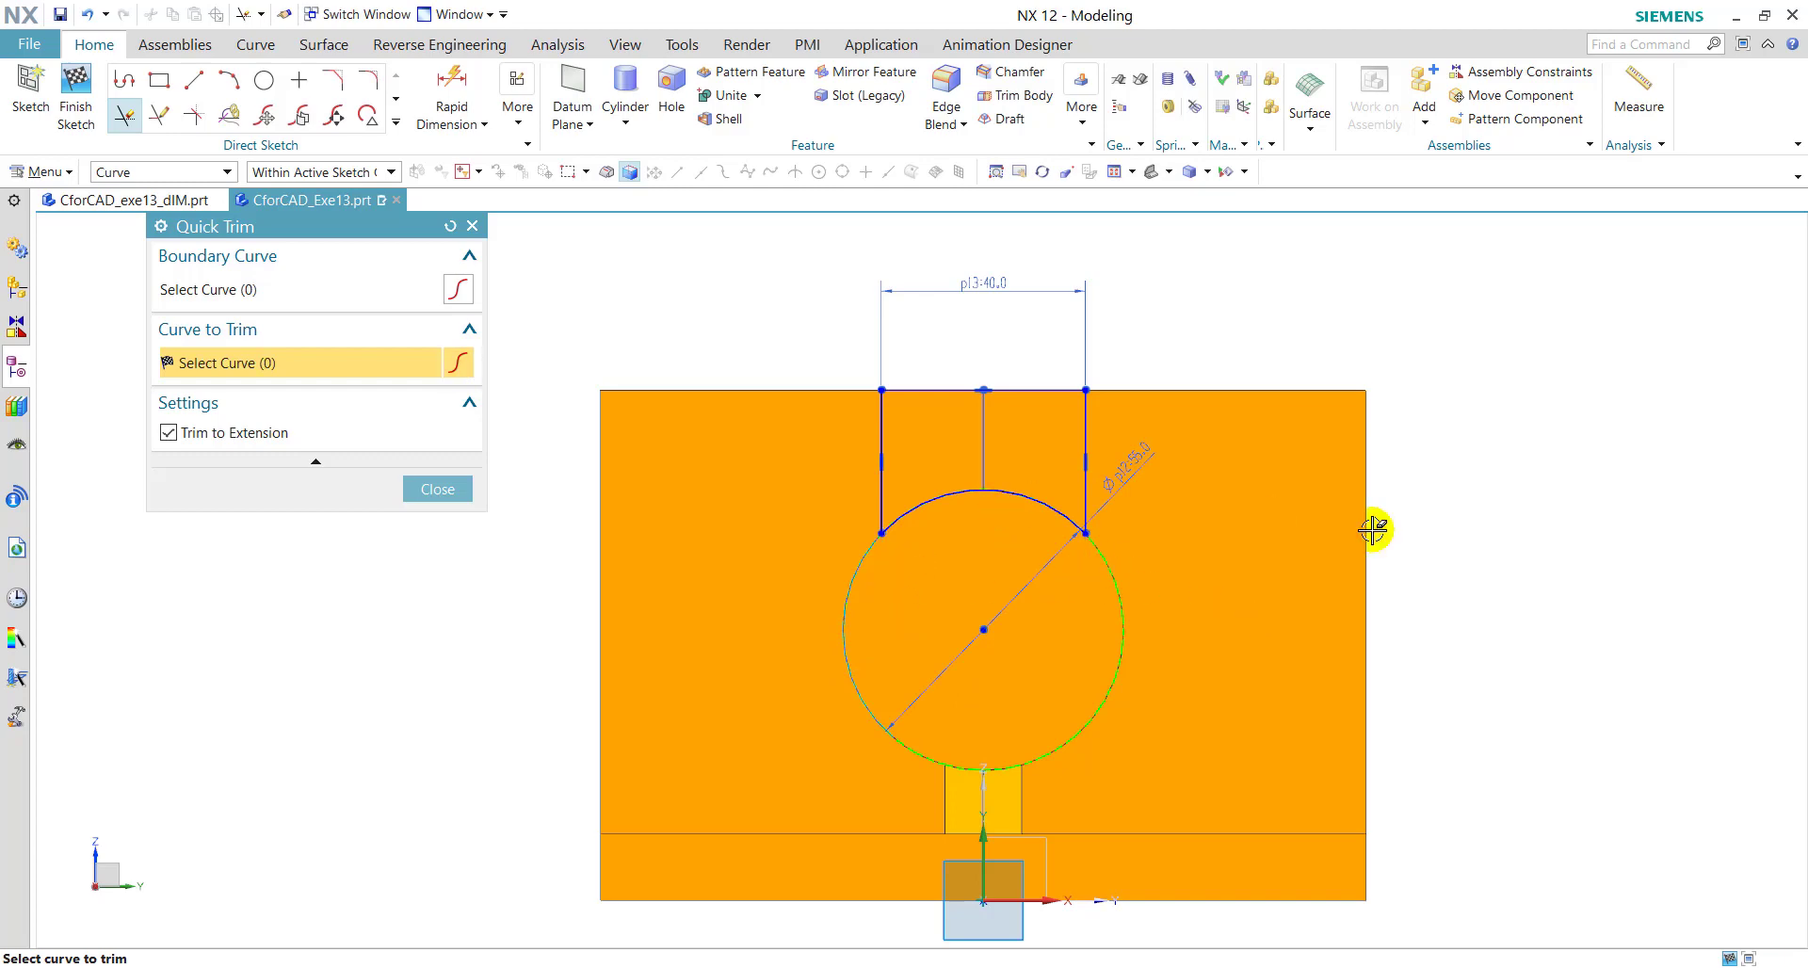
{"action": "left_click", "coordinate": [435, 489]}
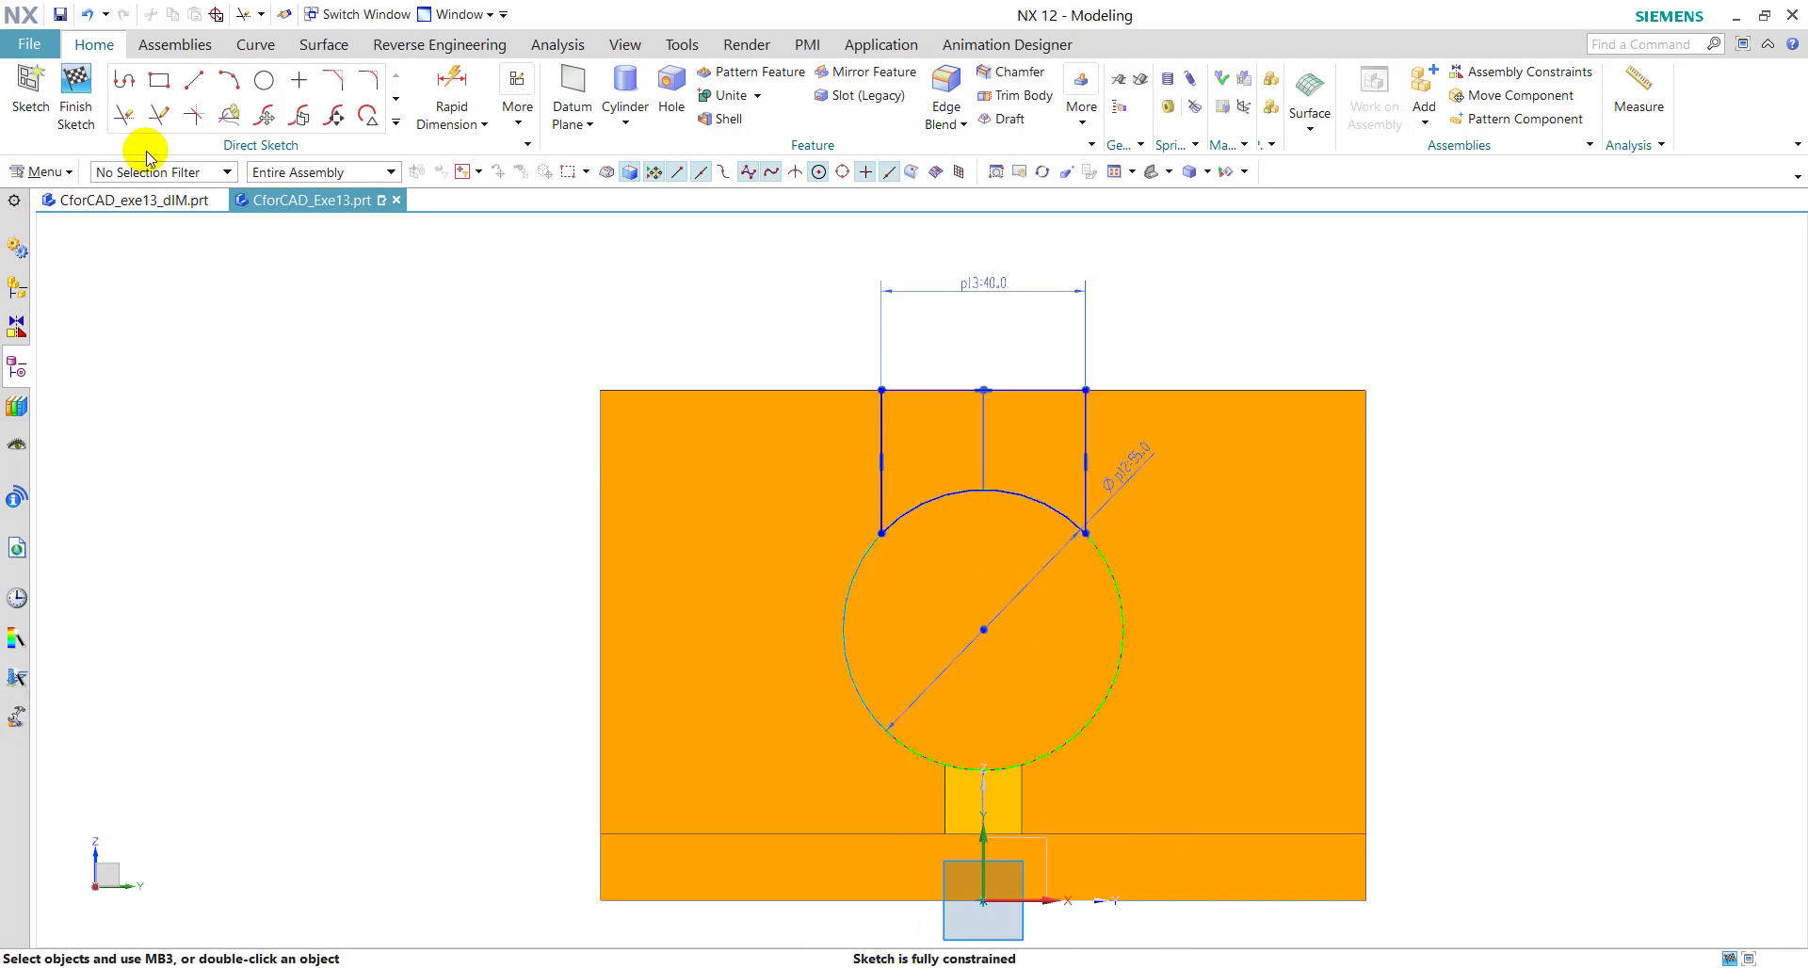
{"action": "left_click", "coordinate": [84, 113]}
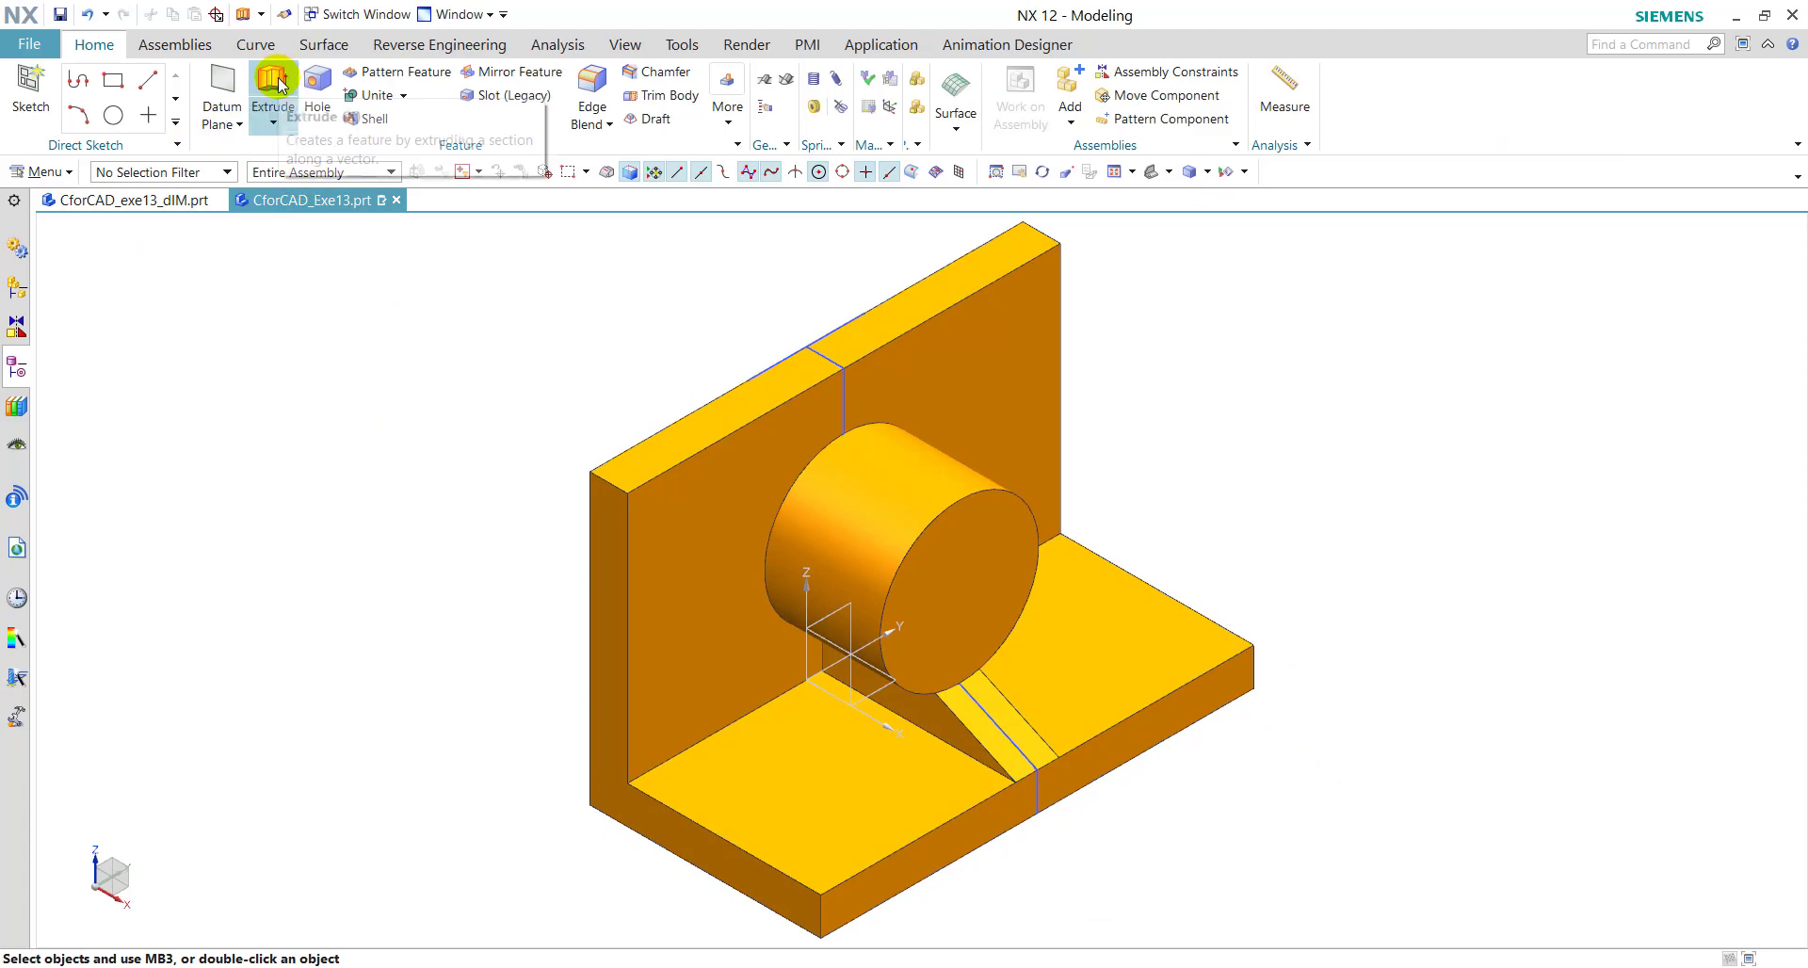
Step: Extrude the closed upper-block profile 40 mm in the reversed direction, over the boss, and unite it with the bracket body
{"action": "left_click", "coordinate": [272, 83]}
{"action": "mouse_move", "coordinate": [650, 323]}
{"action": "middle_mouse_down"}
{"action": "mouse_move", "coordinate": [738, 314]}
{"action": "mouse_move", "coordinate": [866, 414]}
{"action": "middle_mouse_up"}
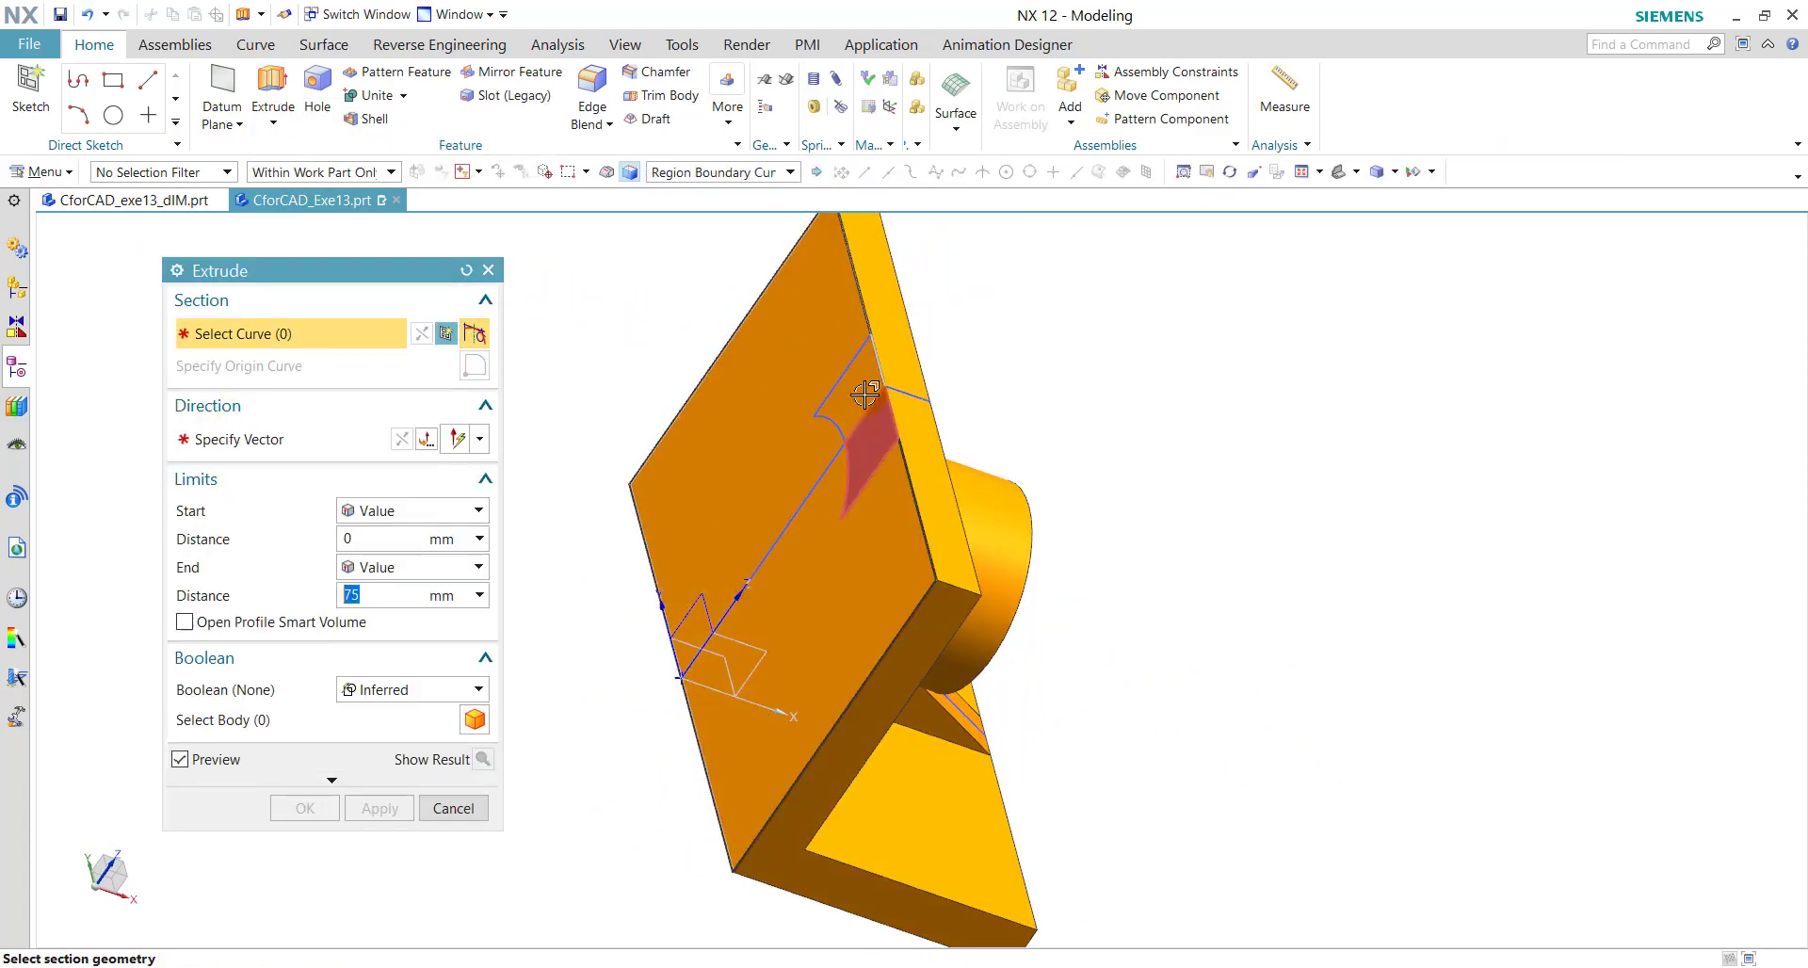
{"action": "left_click", "coordinate": [868, 428]}
{"action": "left_click", "coordinate": [867, 440]}
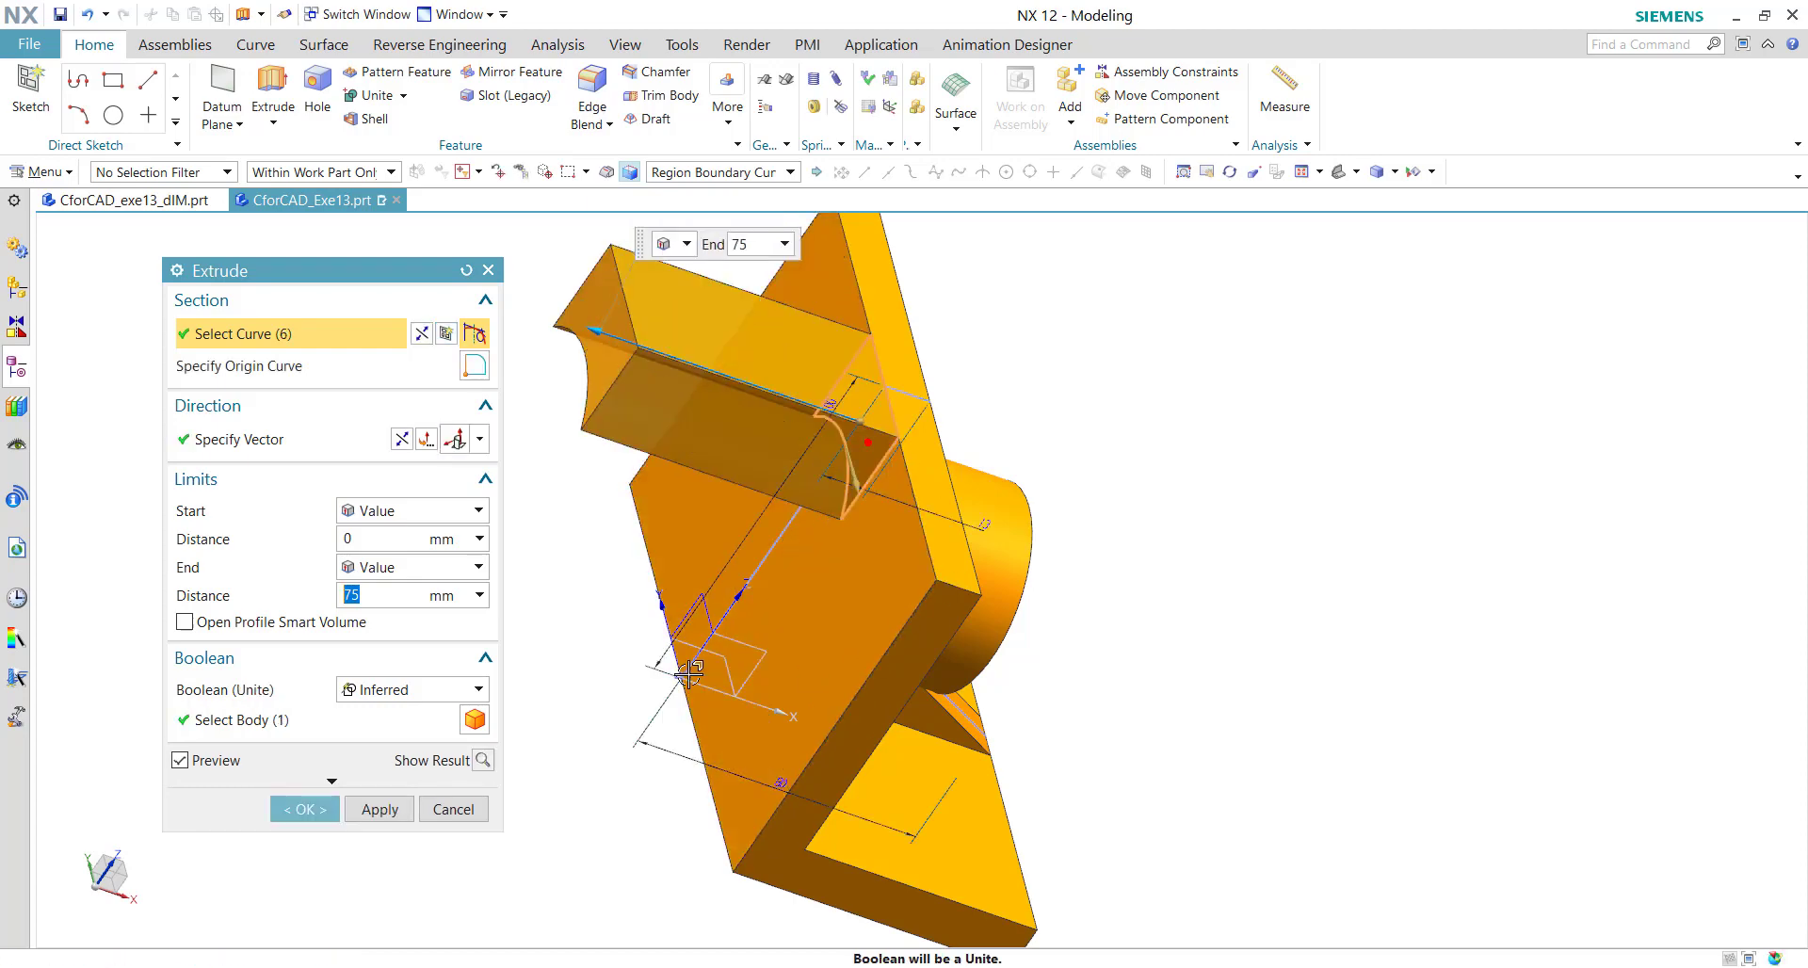
{"action": "left_click", "coordinate": [402, 440]}
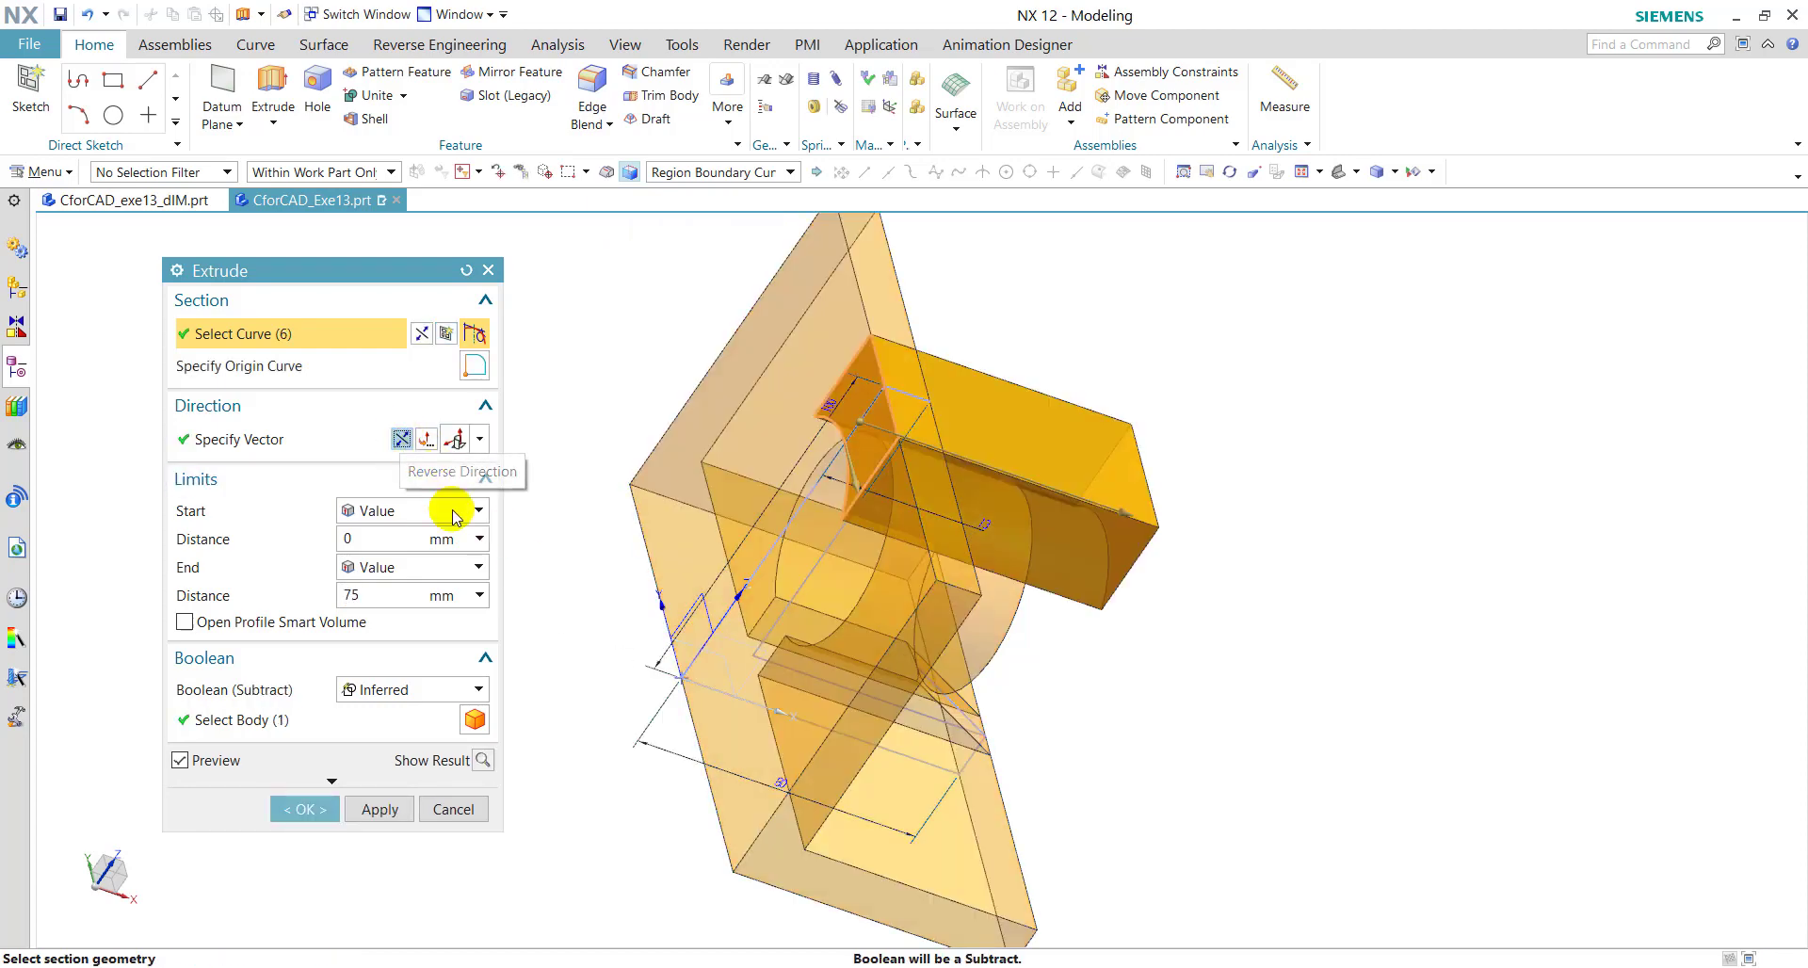
{"action": "left_click", "coordinate": [372, 597]}
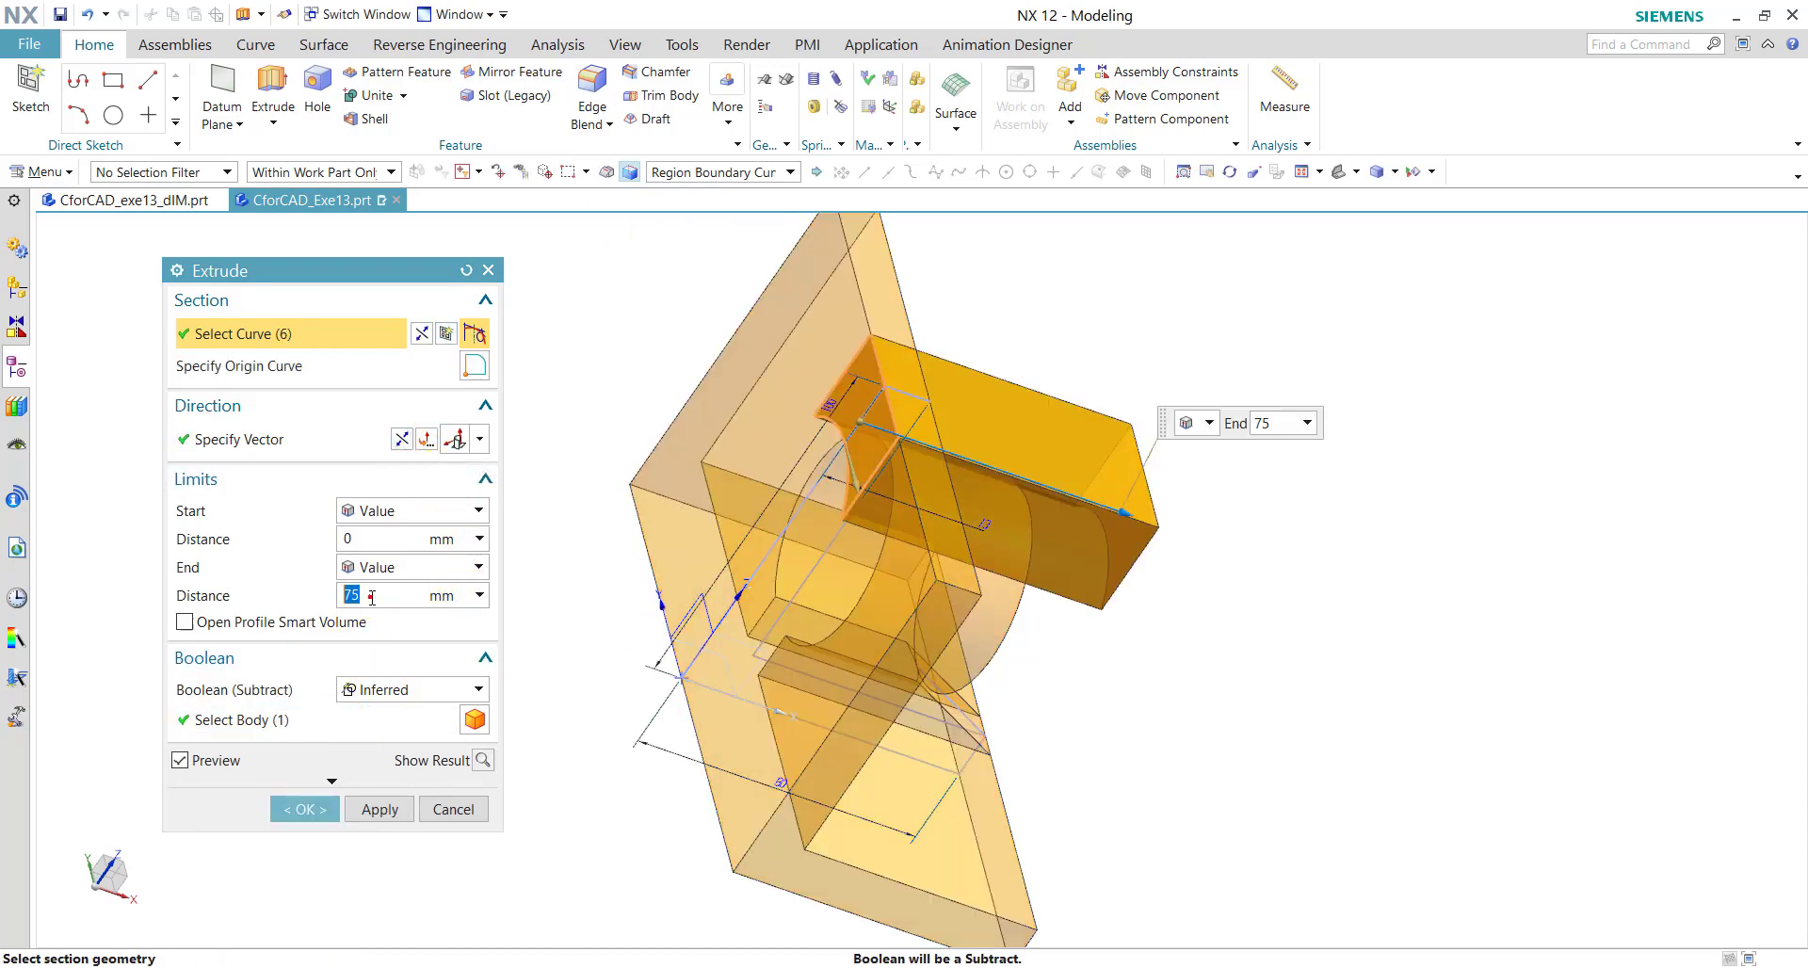
{"action": "key", "text": "ctrl+Tab"}
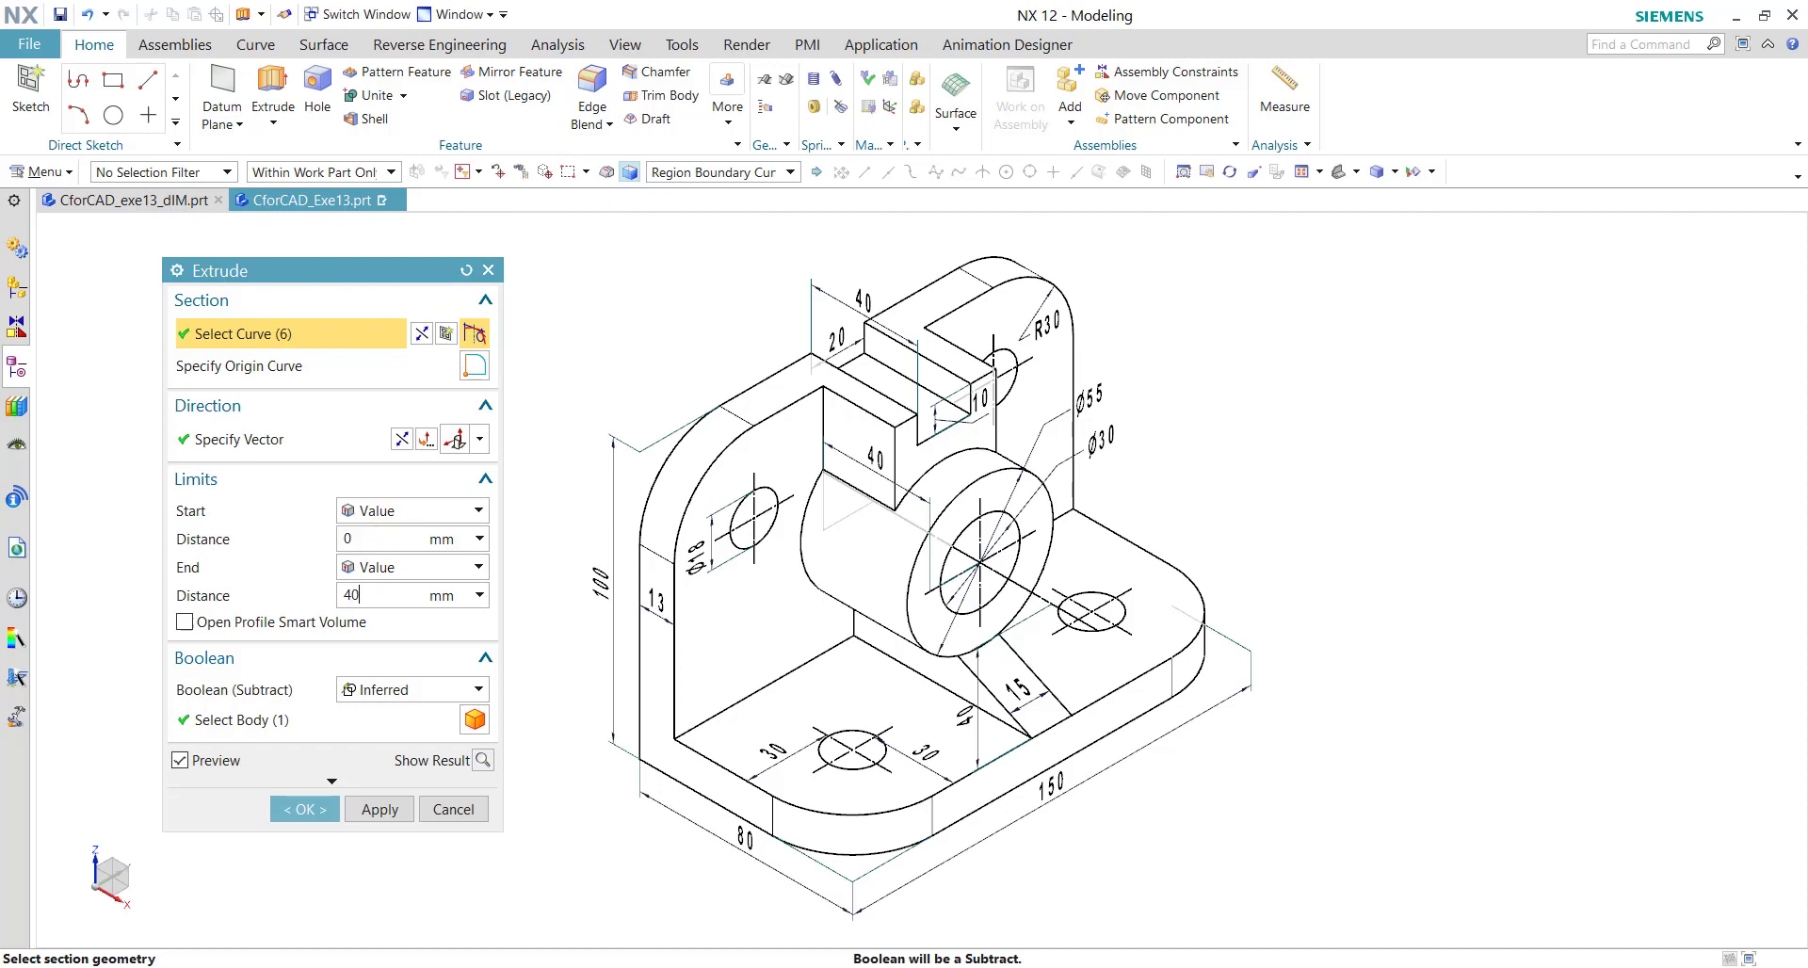
{"action": "left_click", "coordinate": [319, 200]}
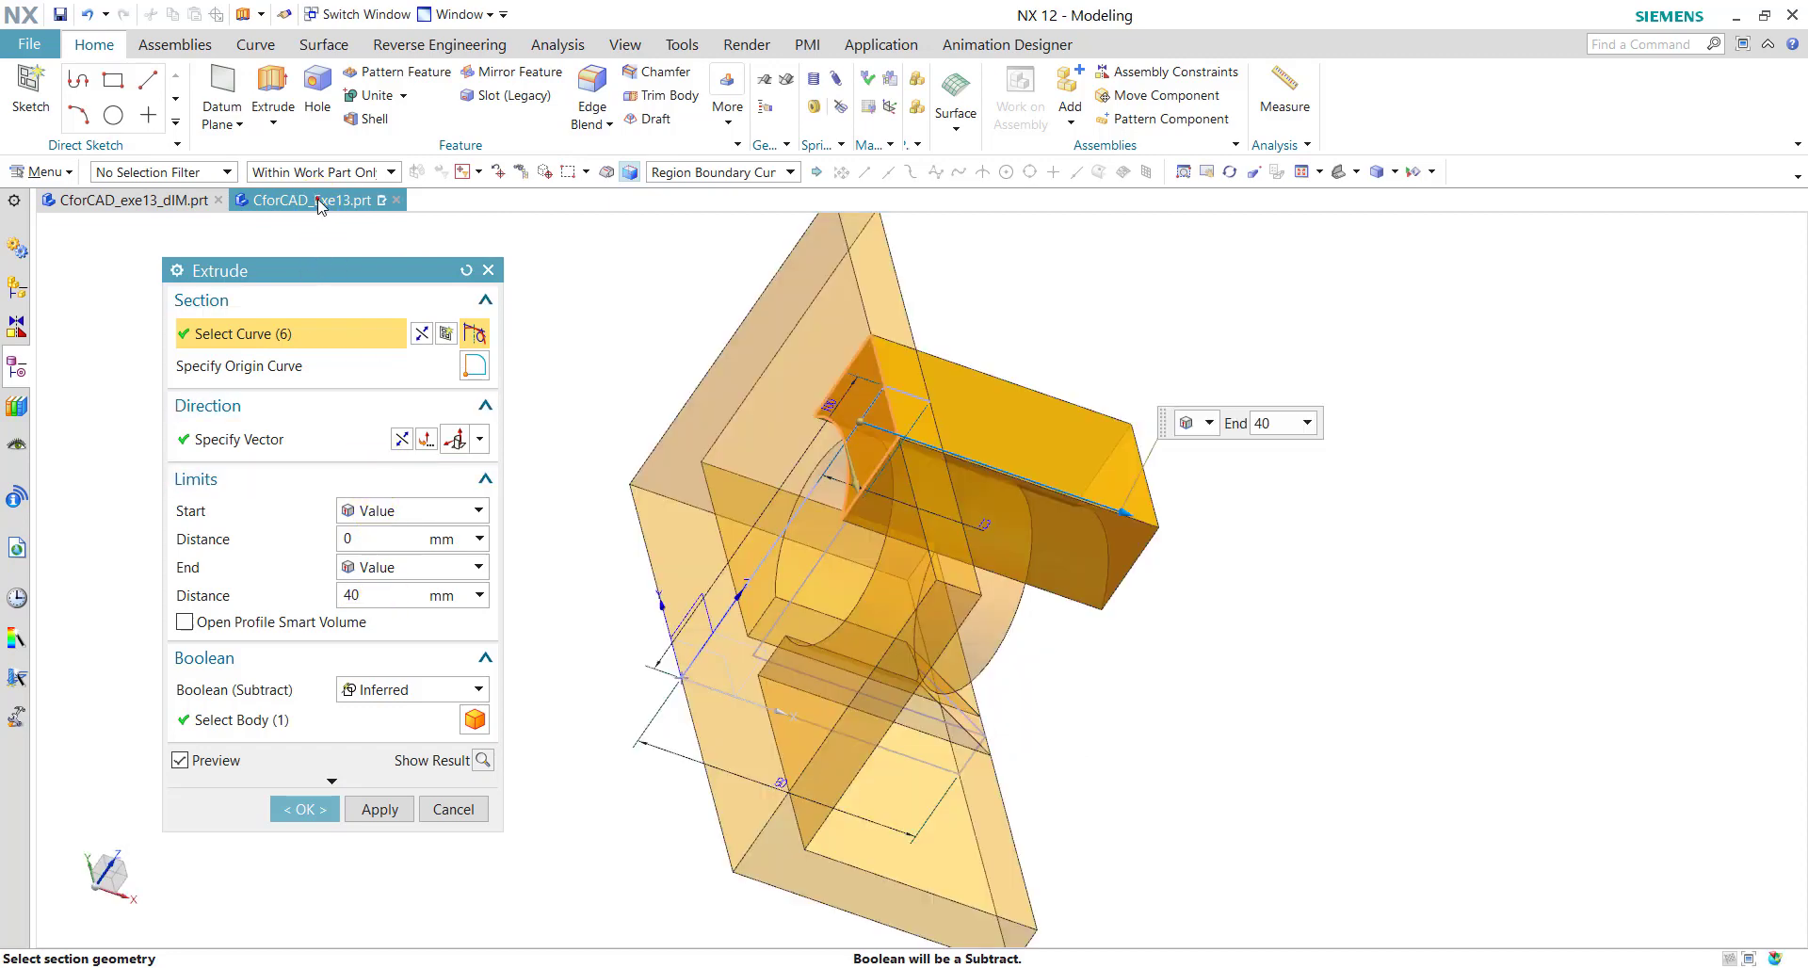
{"action": "left_click", "coordinate": [404, 692]}
{"action": "left_click", "coordinate": [430, 739]}
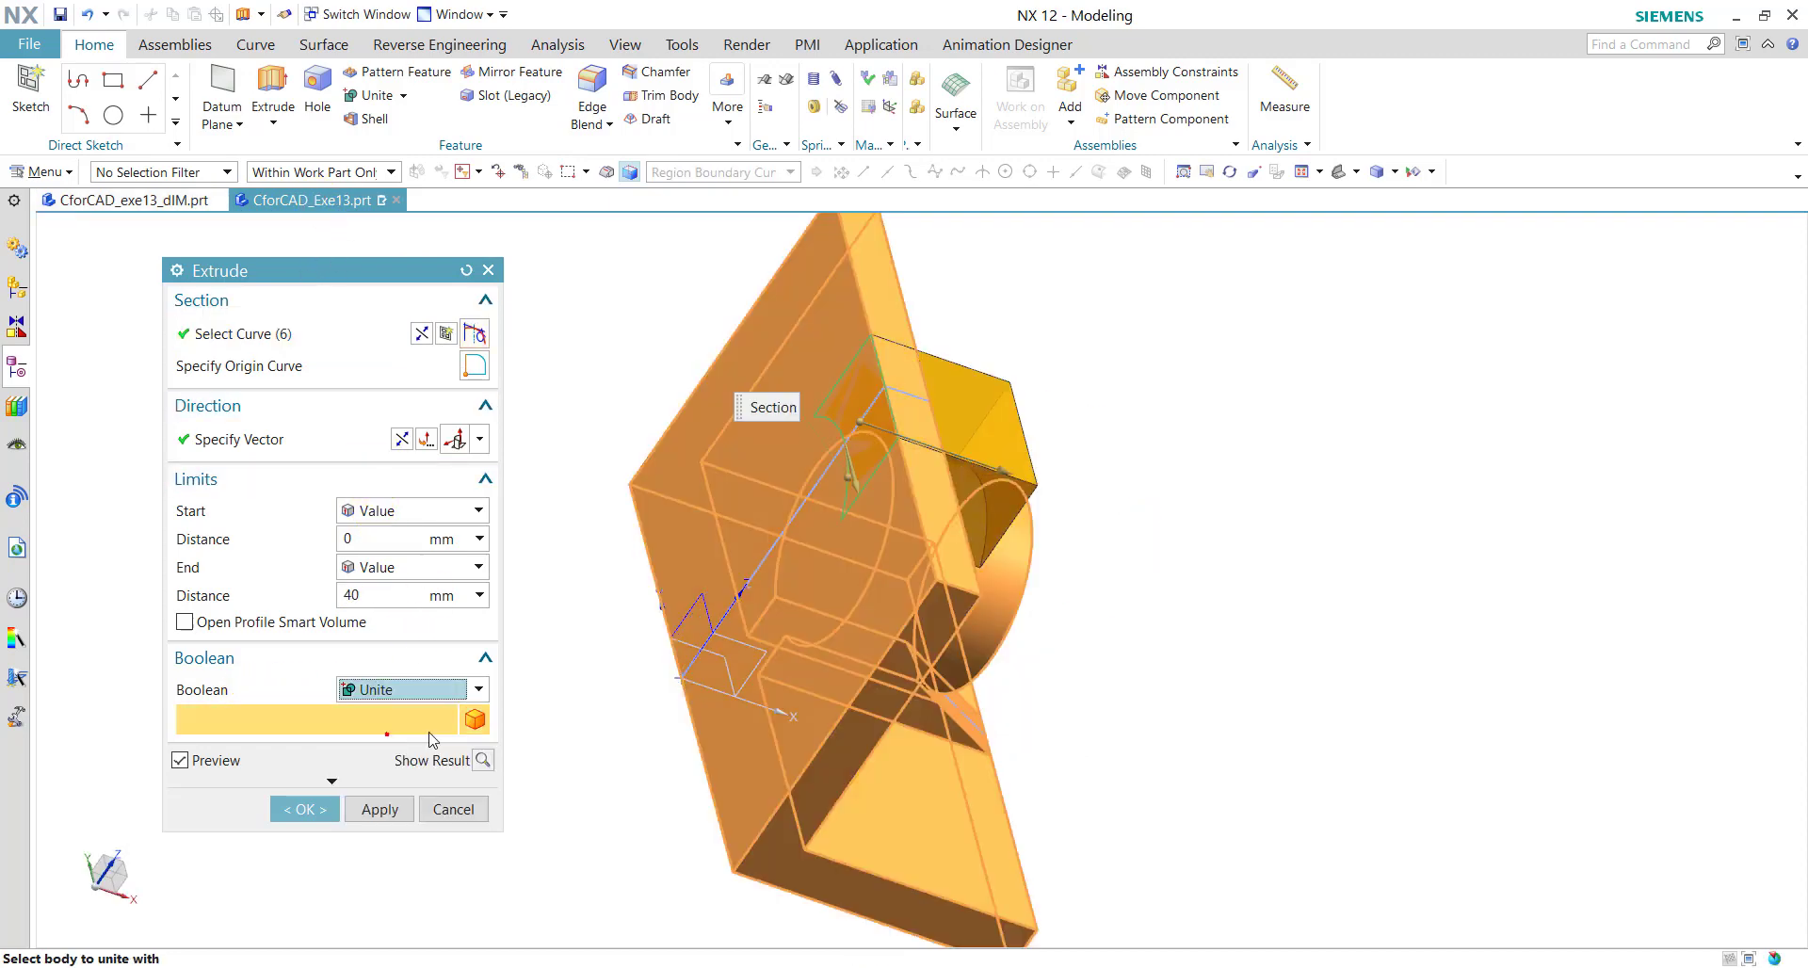
{"action": "left_click", "coordinate": [307, 809]}
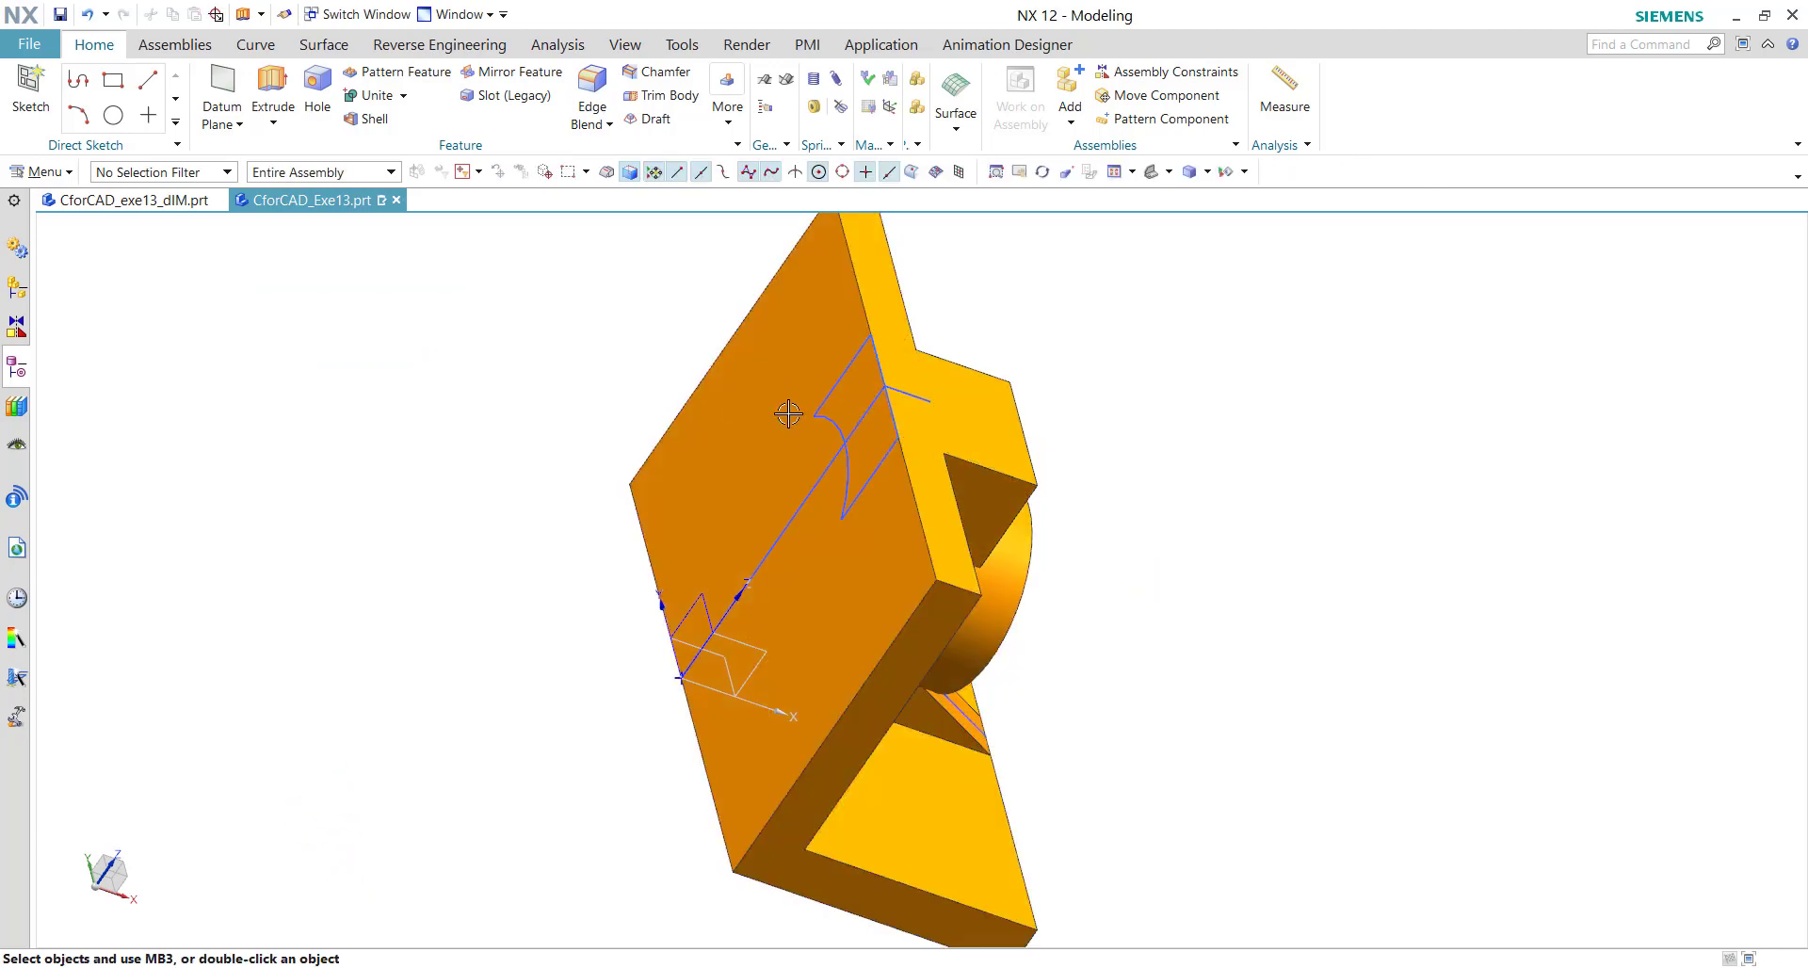
{"action": "left_click", "coordinate": [1151, 175]}
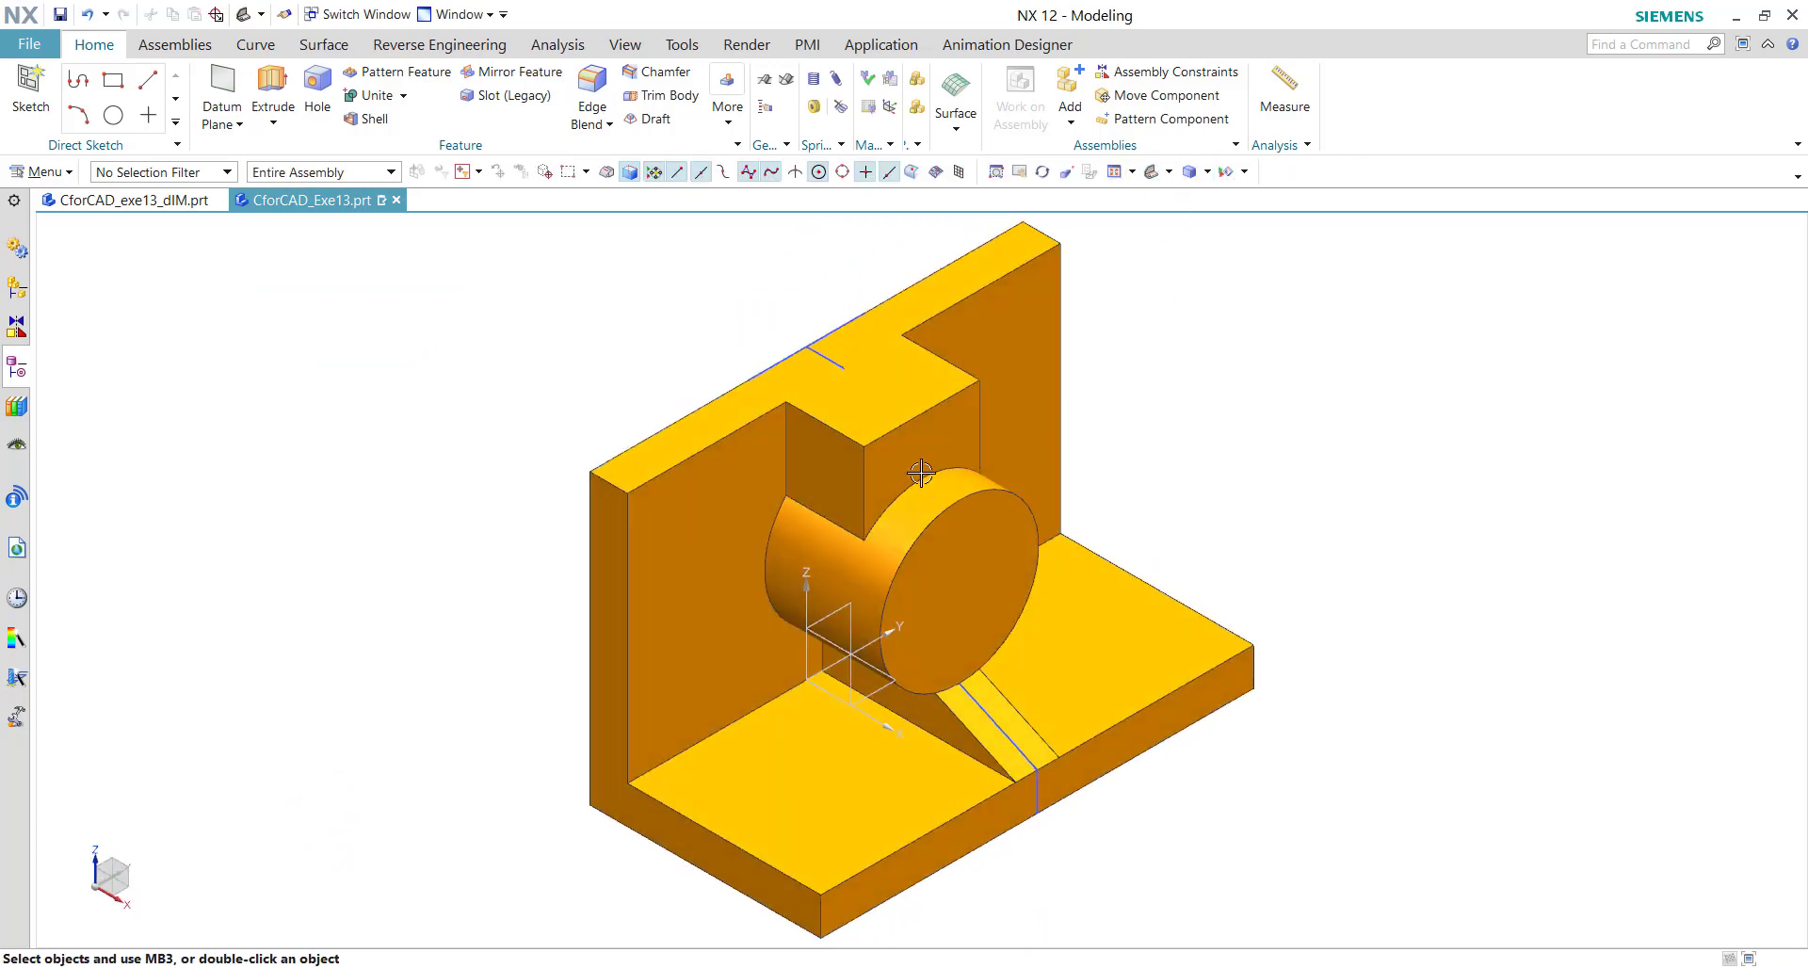
Step: Start a rectangular through slot on the block's upper face, using the plate's end face as horizontal reference and running from the plate's back to the block's front
{"action": "key", "text": "ctrl+Tab"}
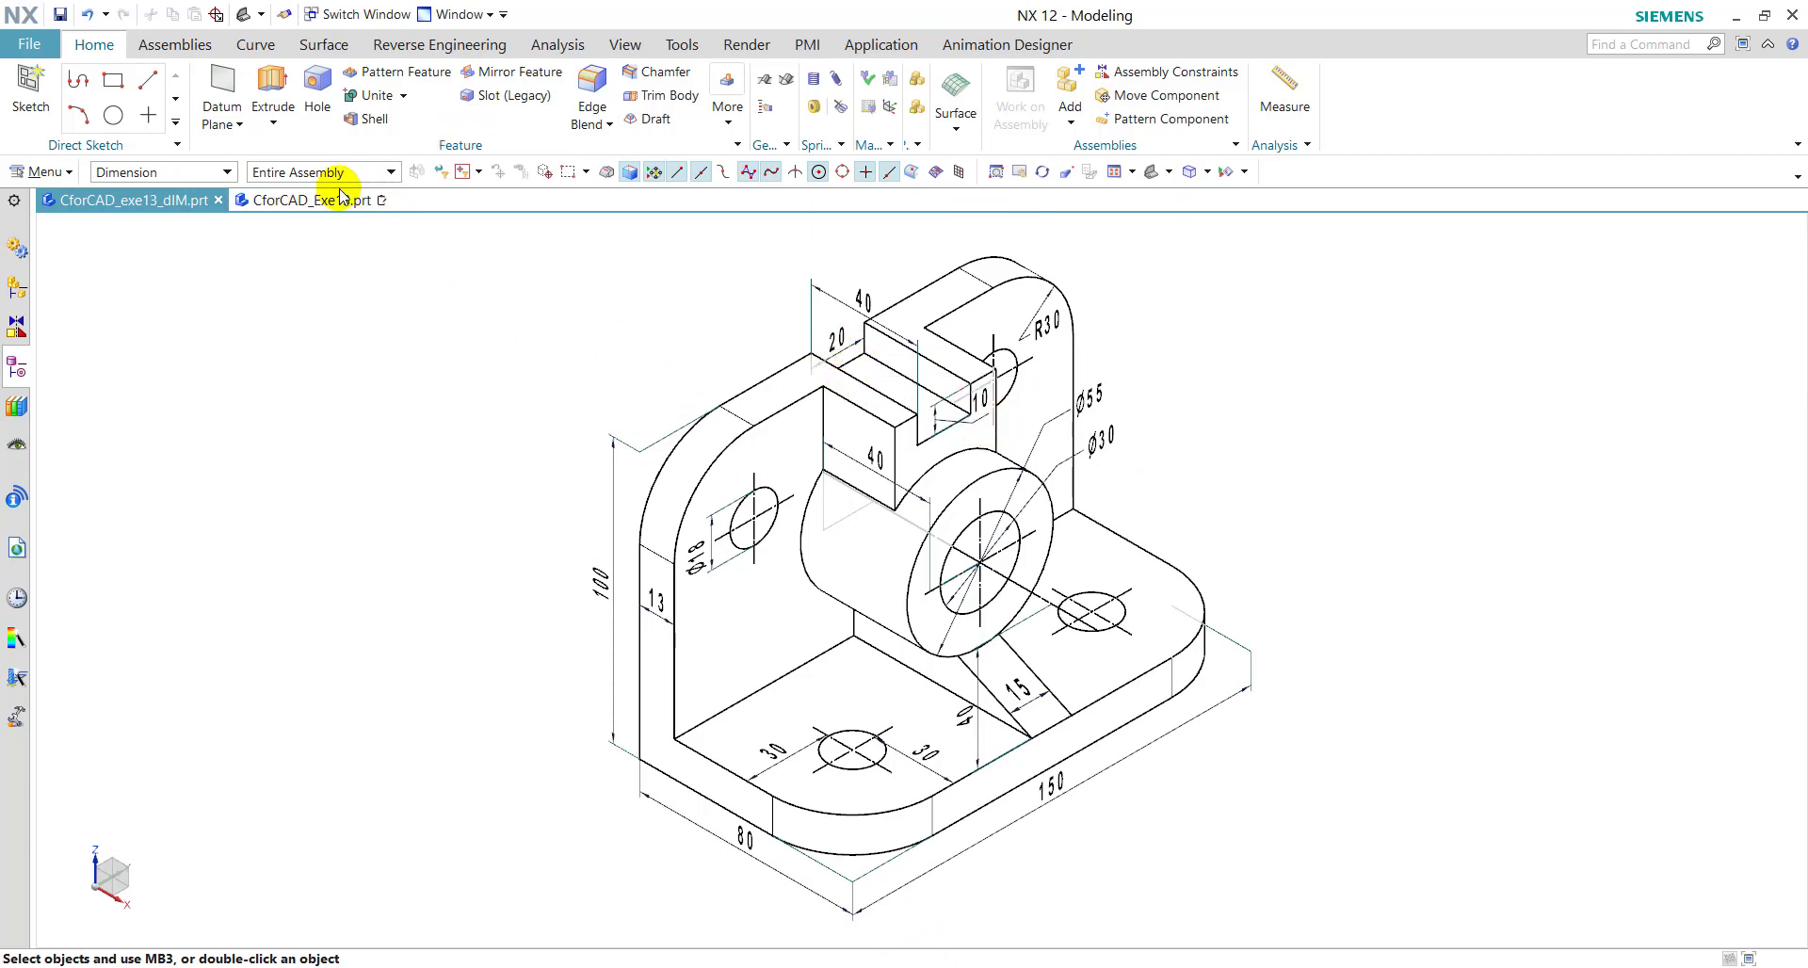
{"action": "left_click", "coordinate": [311, 200]}
{"action": "left_click", "coordinate": [499, 100]}
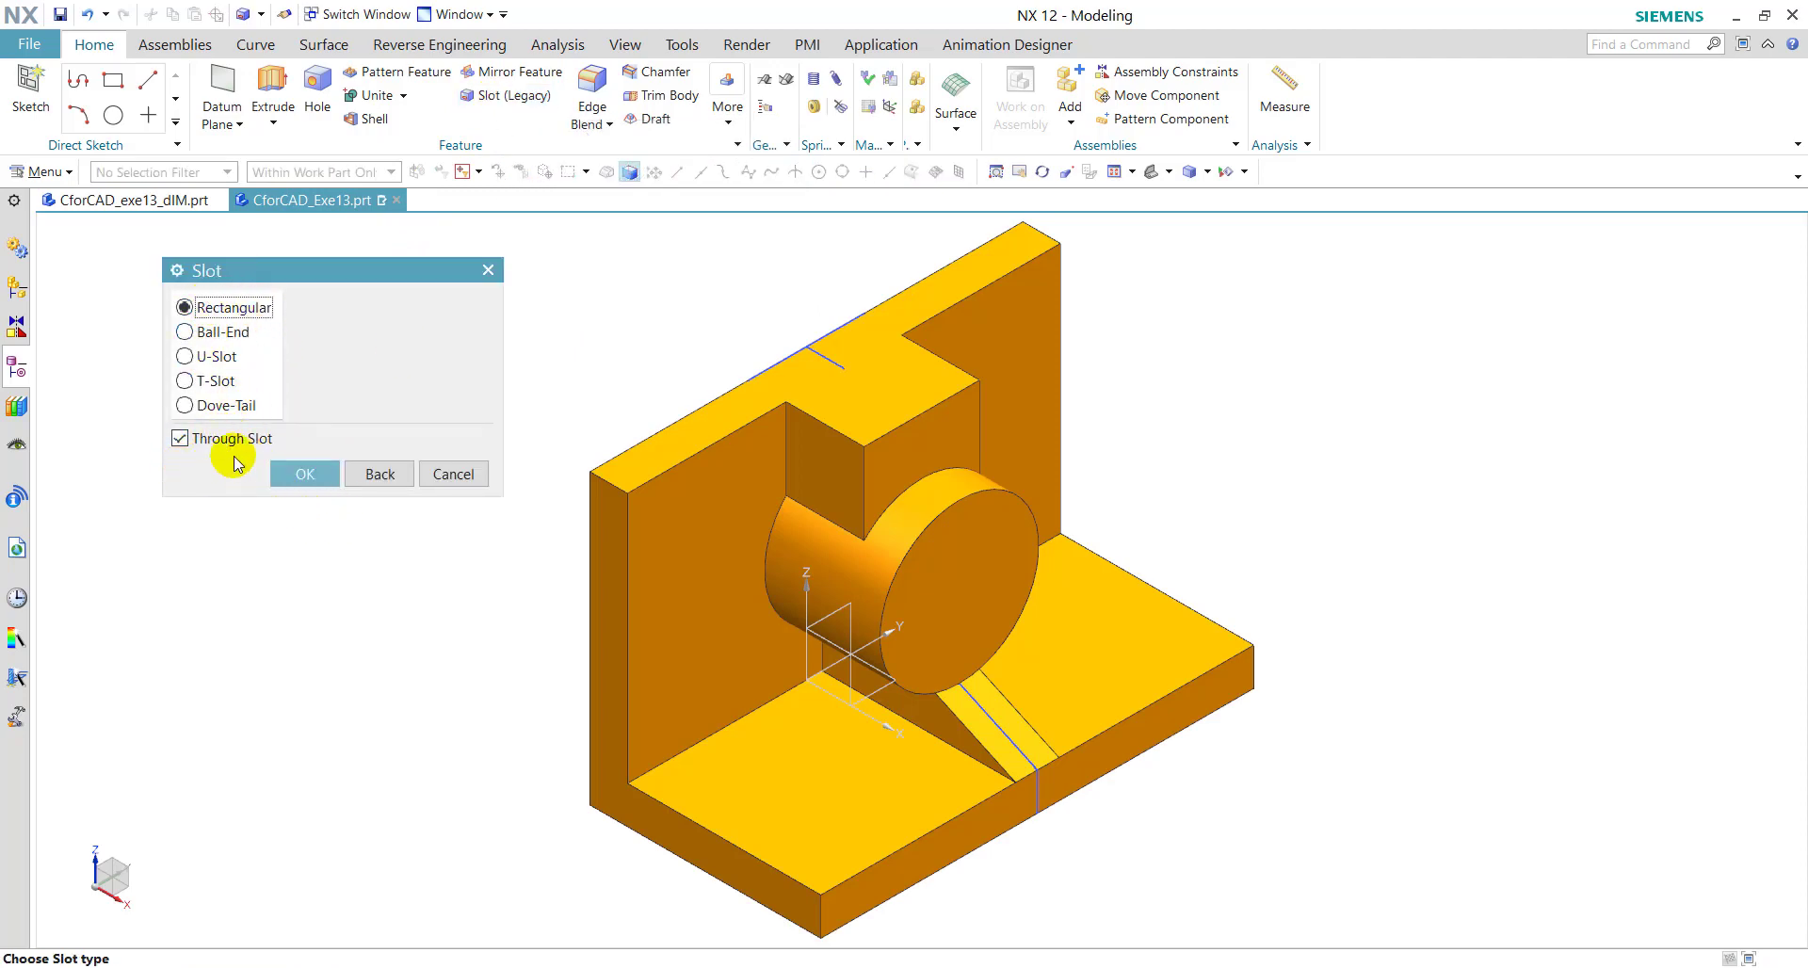
{"action": "left_click", "coordinate": [294, 475]}
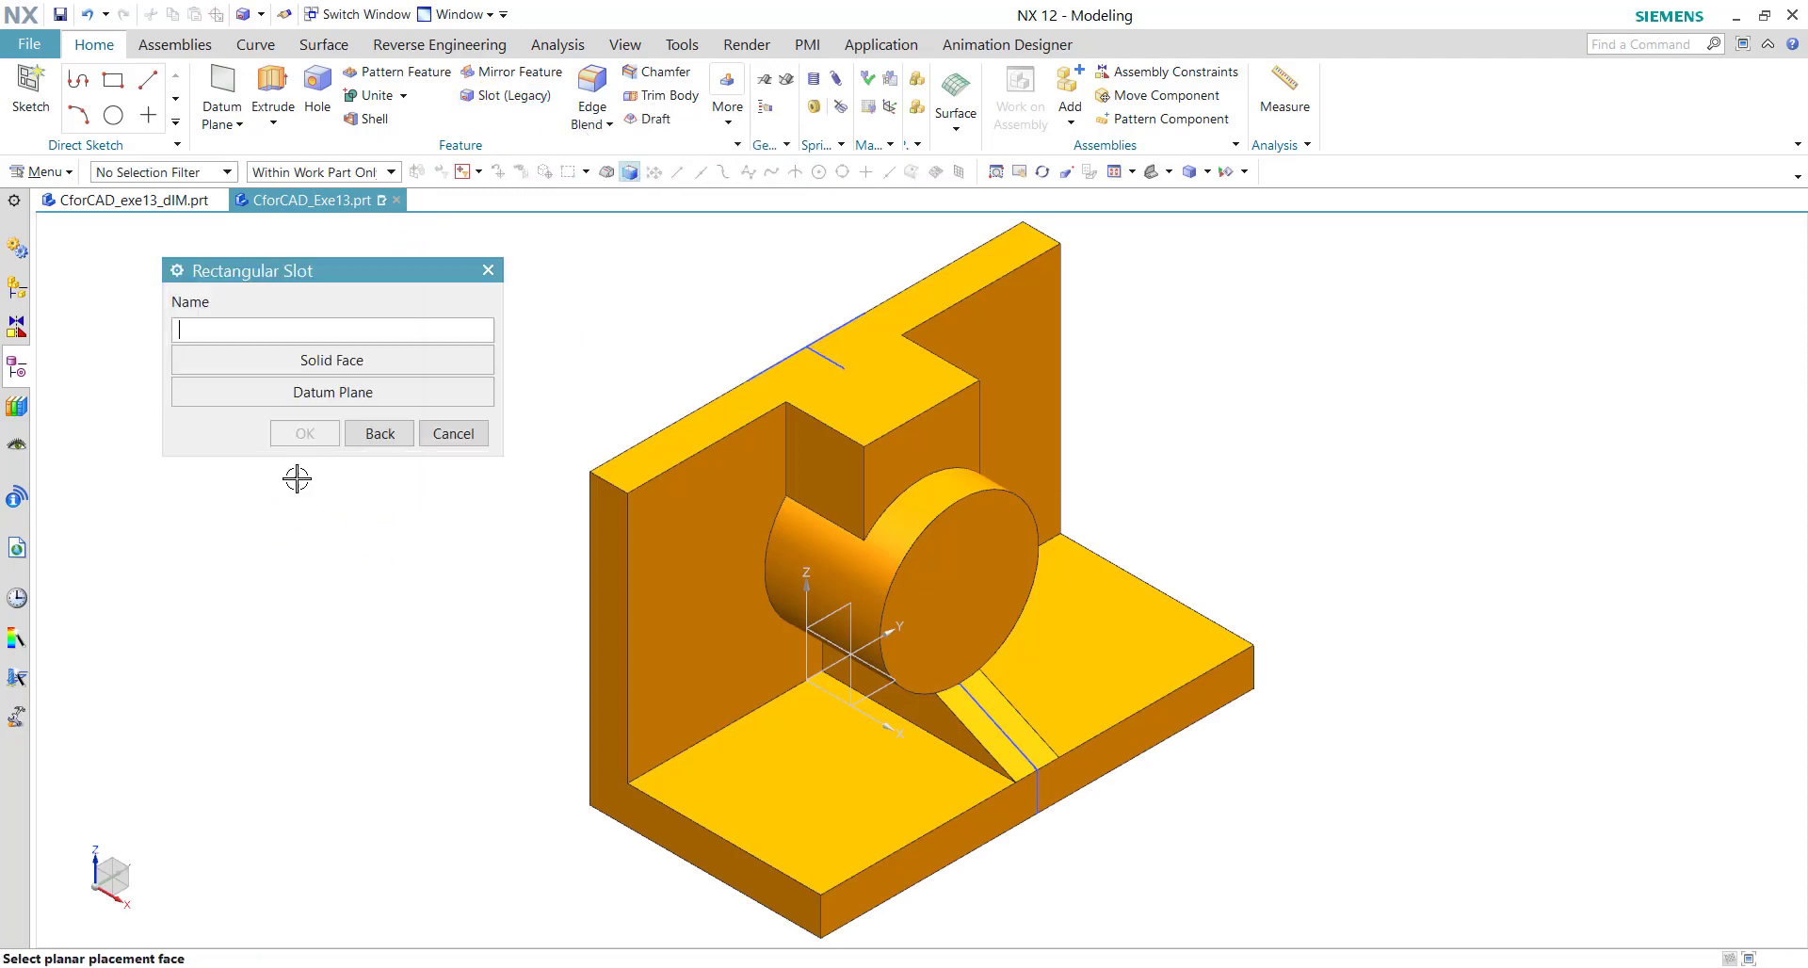
{"action": "left_click", "coordinate": [856, 360]}
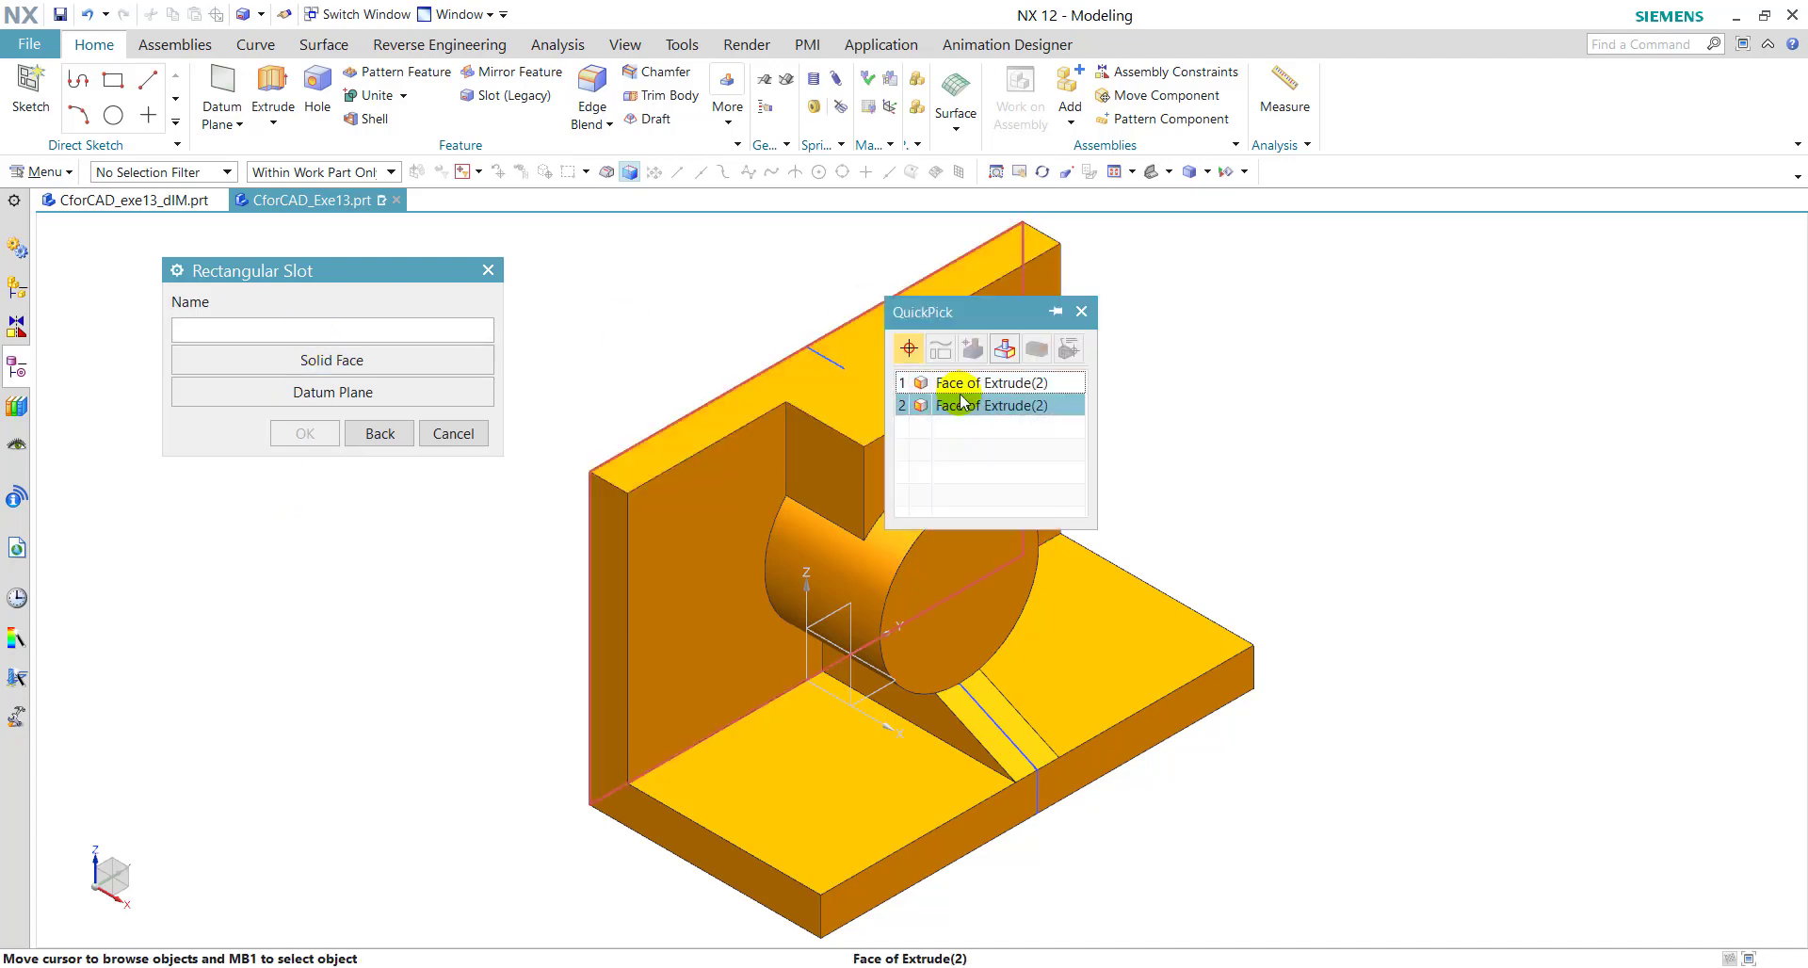
{"action": "left_click", "coordinate": [979, 403]}
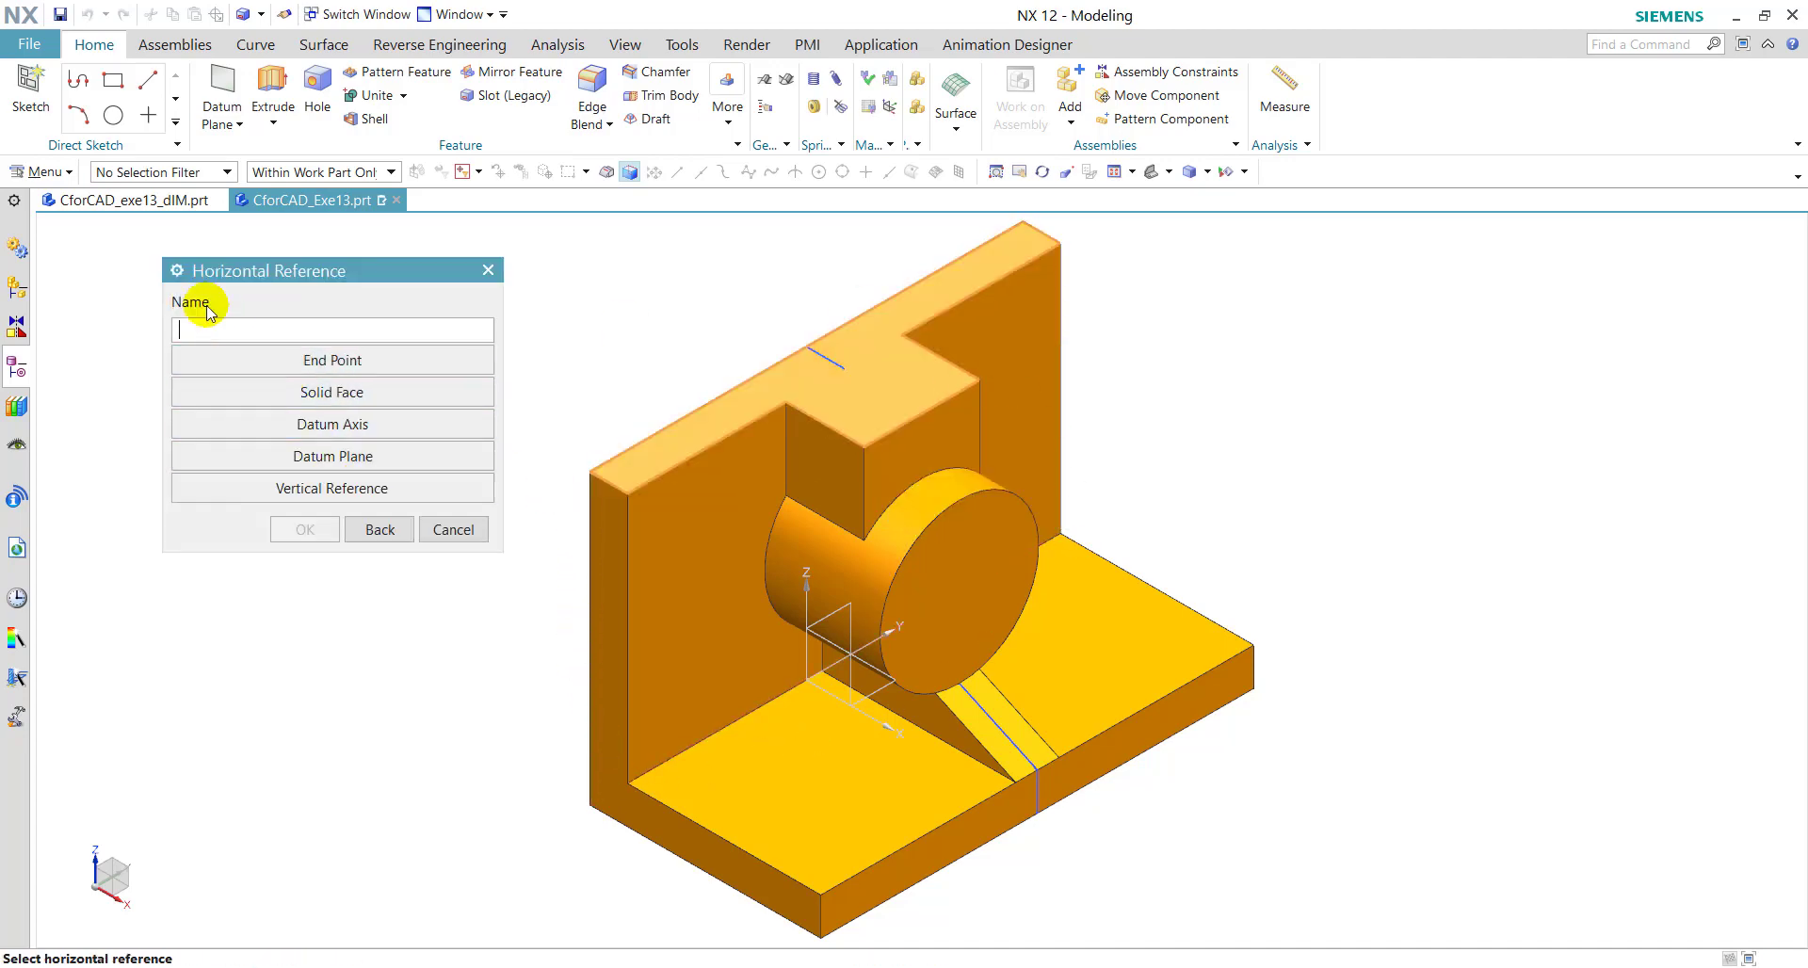
{"action": "left_click", "coordinate": [609, 628]}
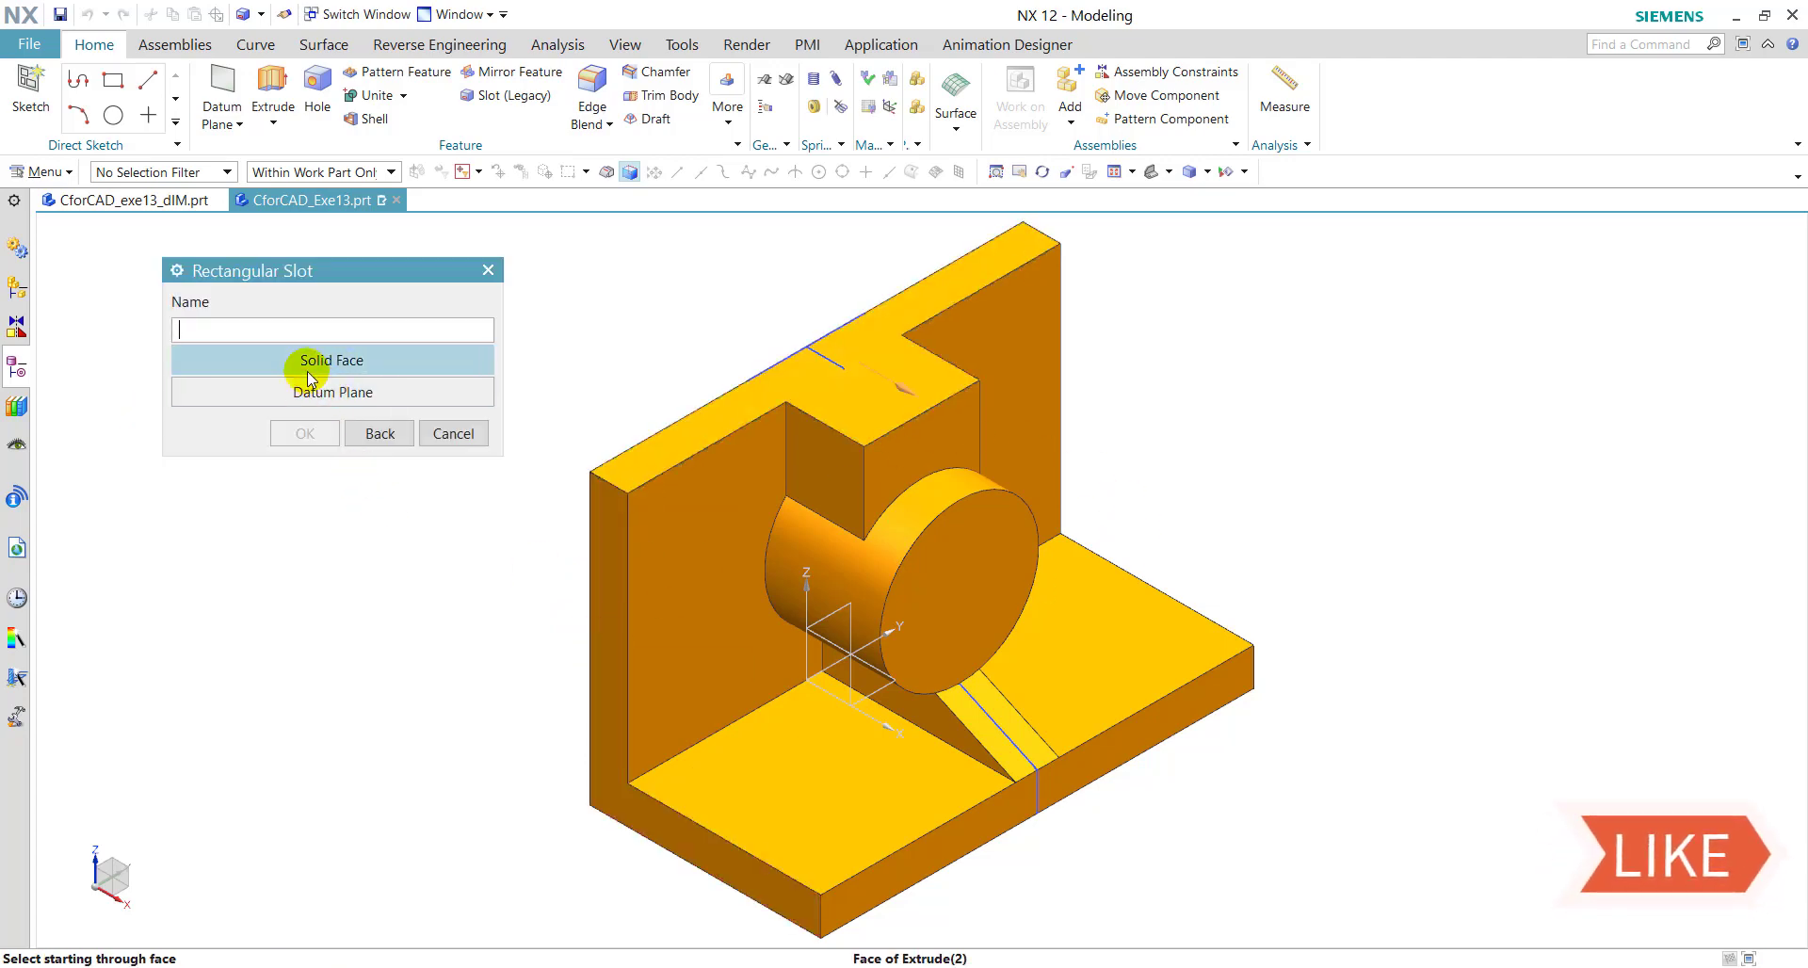
{"action": "middle_click_drag", "start_coordinate": [448, 607], "coordinate": [597, 569]}
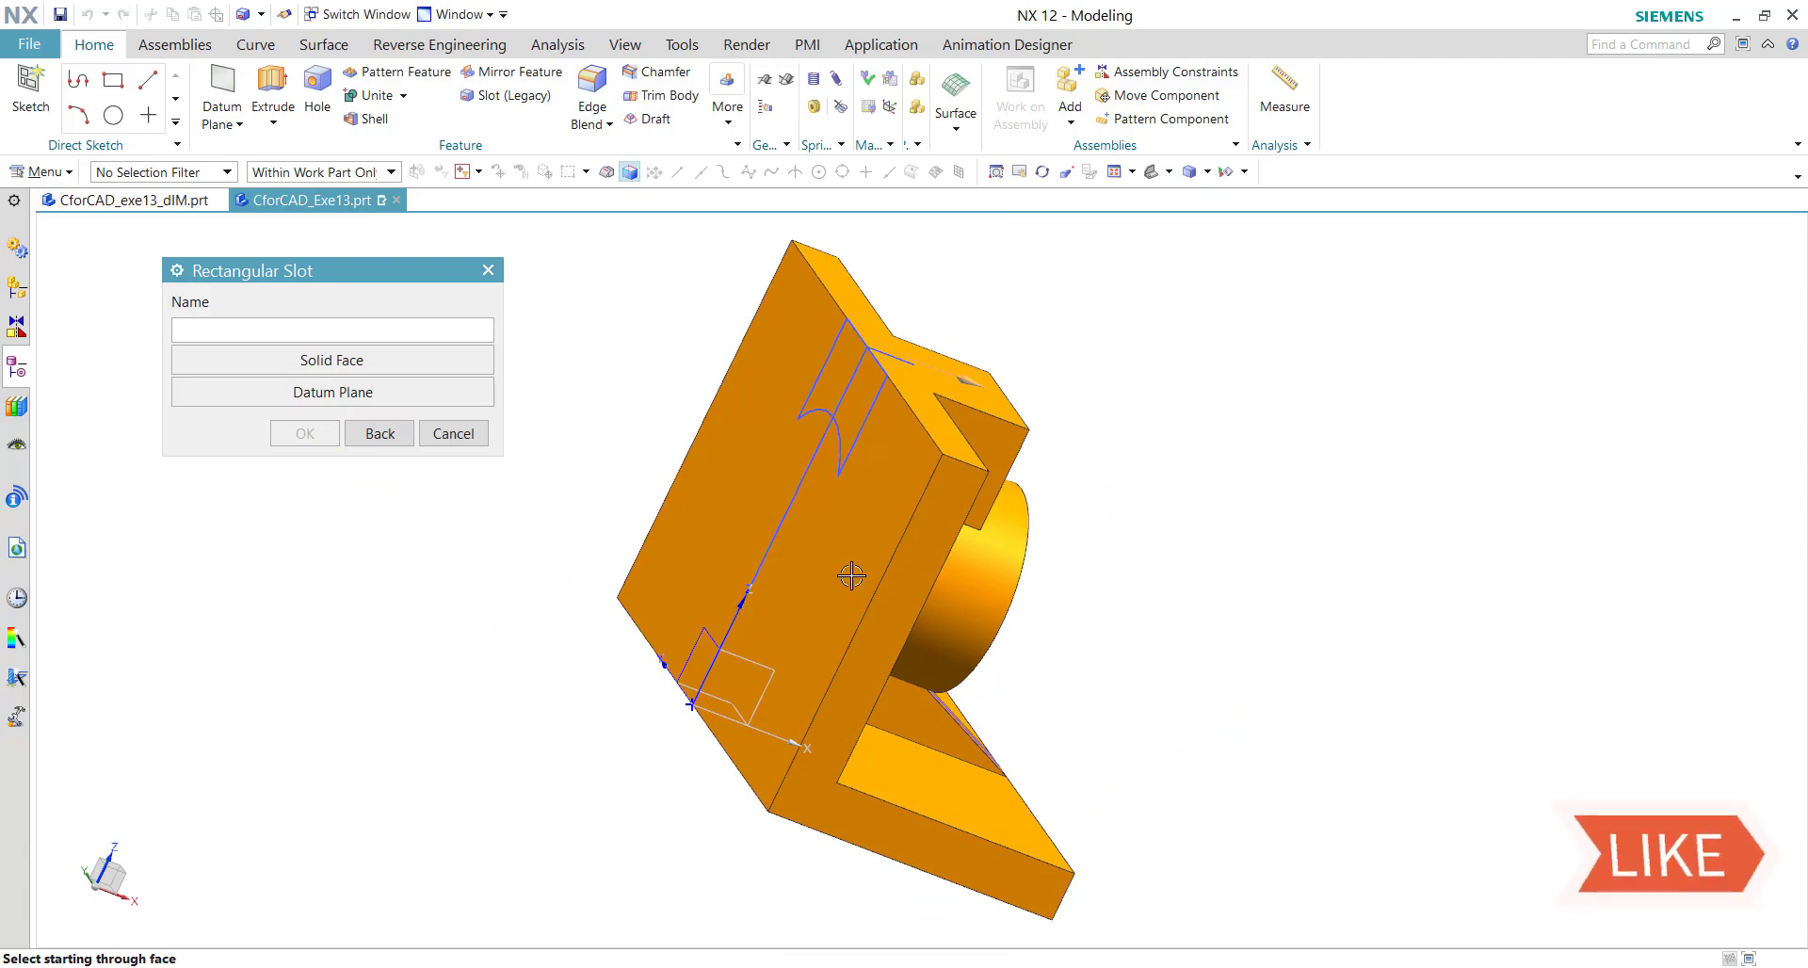
{"action": "middle_click_drag", "start_coordinate": [1219, 597], "coordinate": [991, 482]}
{"action": "left_click", "coordinate": [949, 438]}
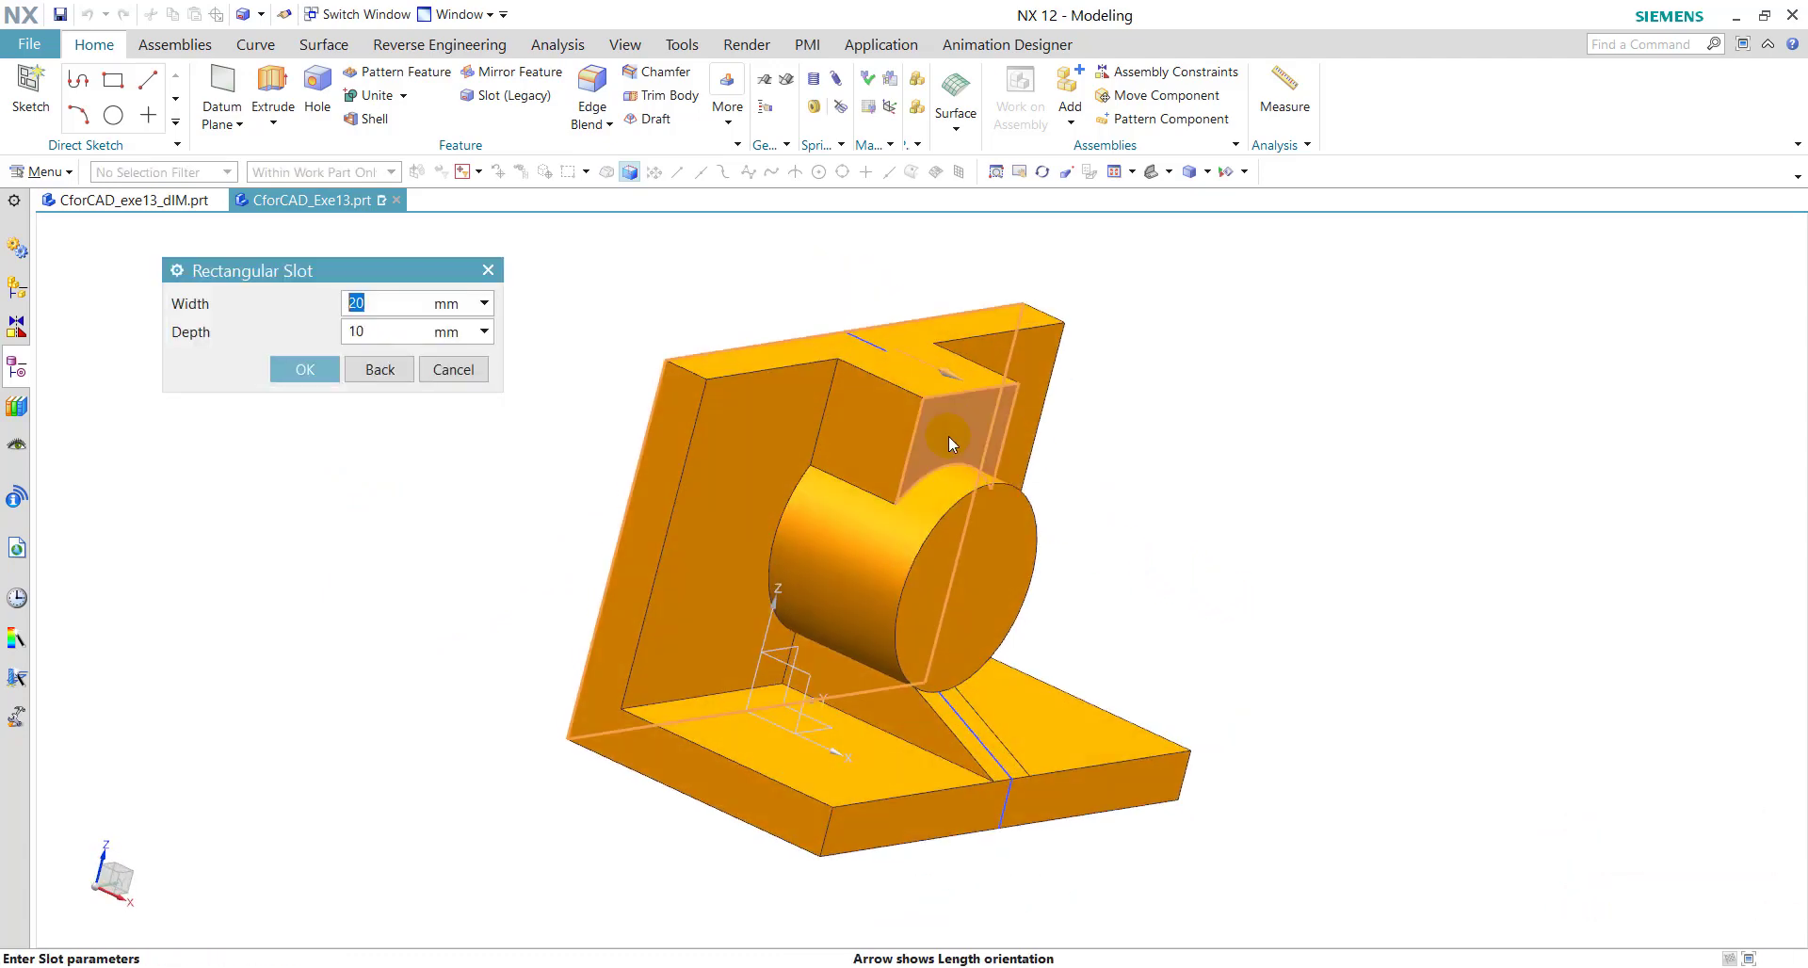
Step: Set the rectangular slot's width to 20 mm and its depth to 10 mm
{"action": "type", "text": "20"}
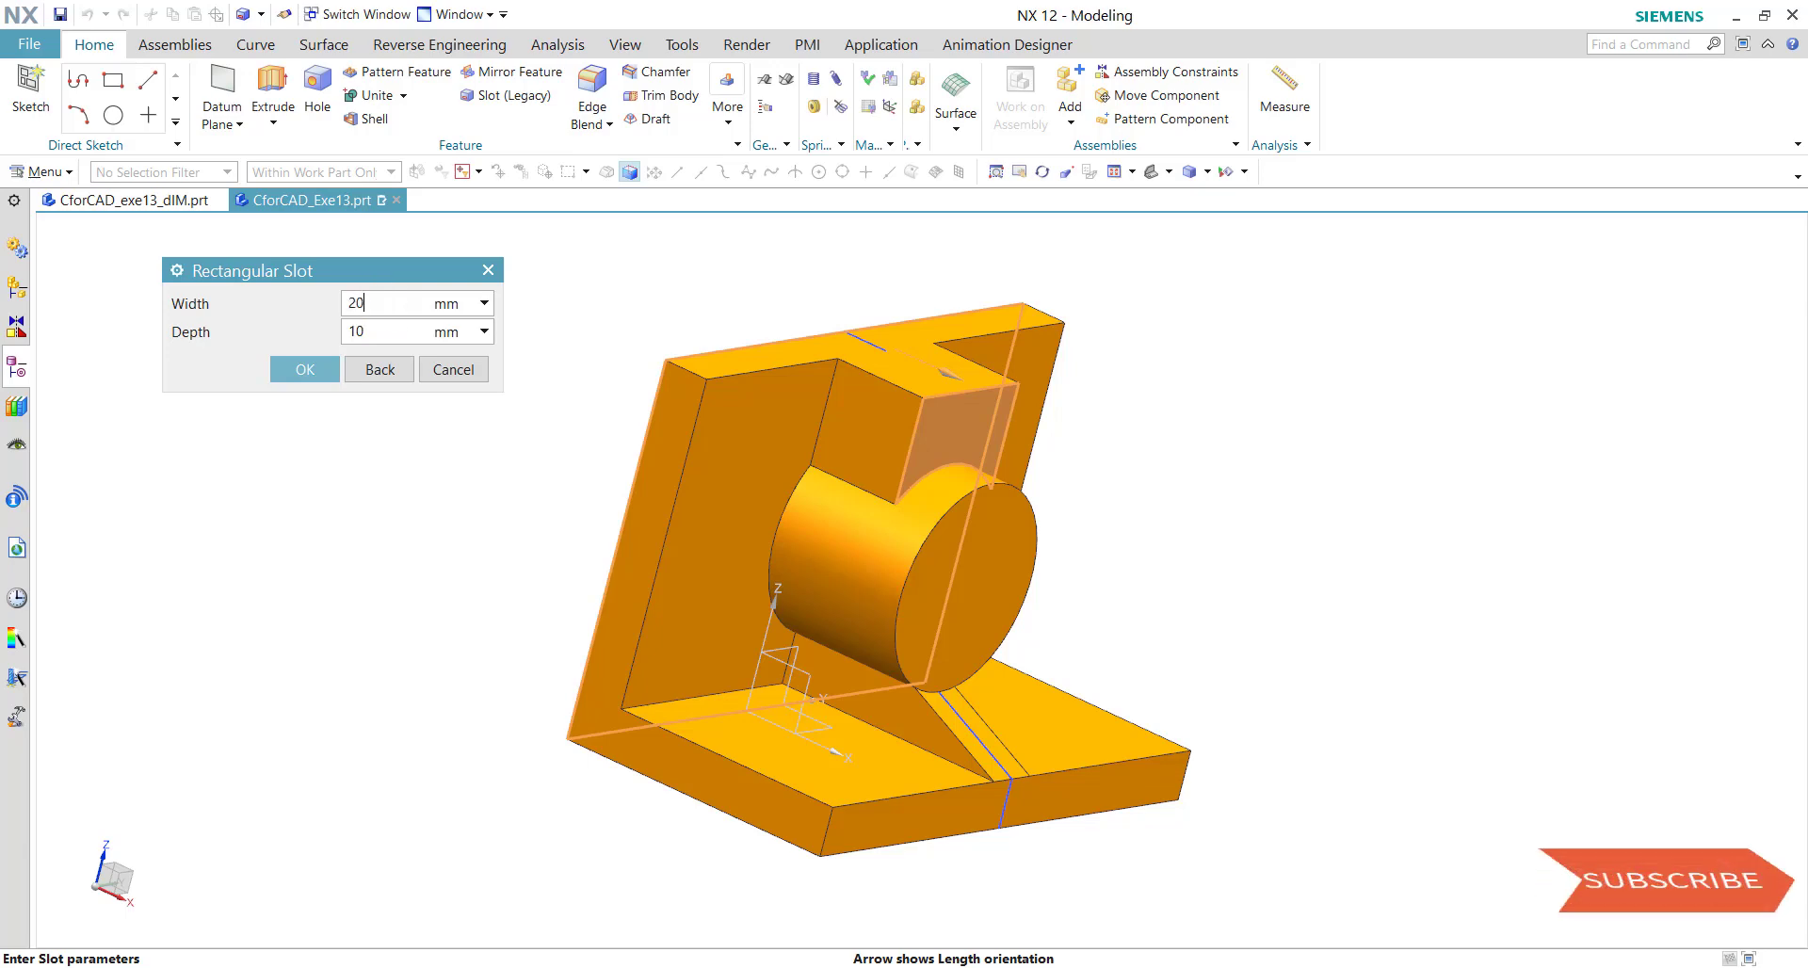
{"action": "left_click", "coordinate": [375, 328]}
{"action": "type", "text": "10"}
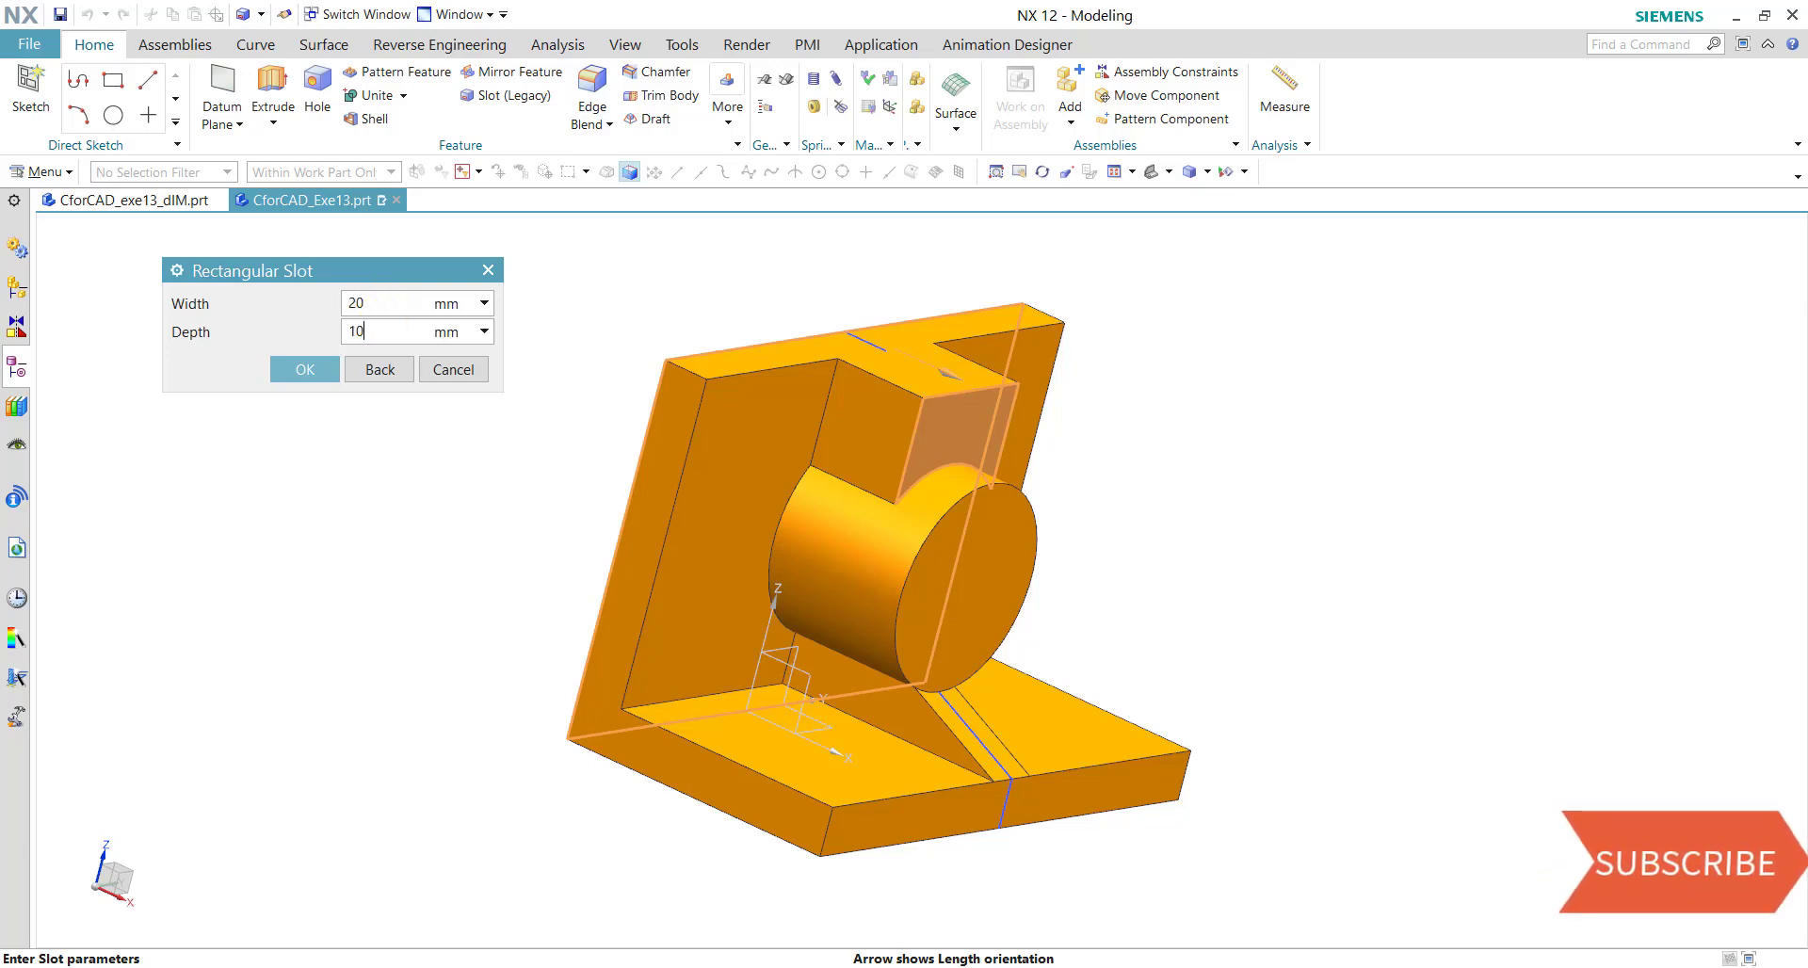
{"action": "left_click", "coordinate": [305, 369]}
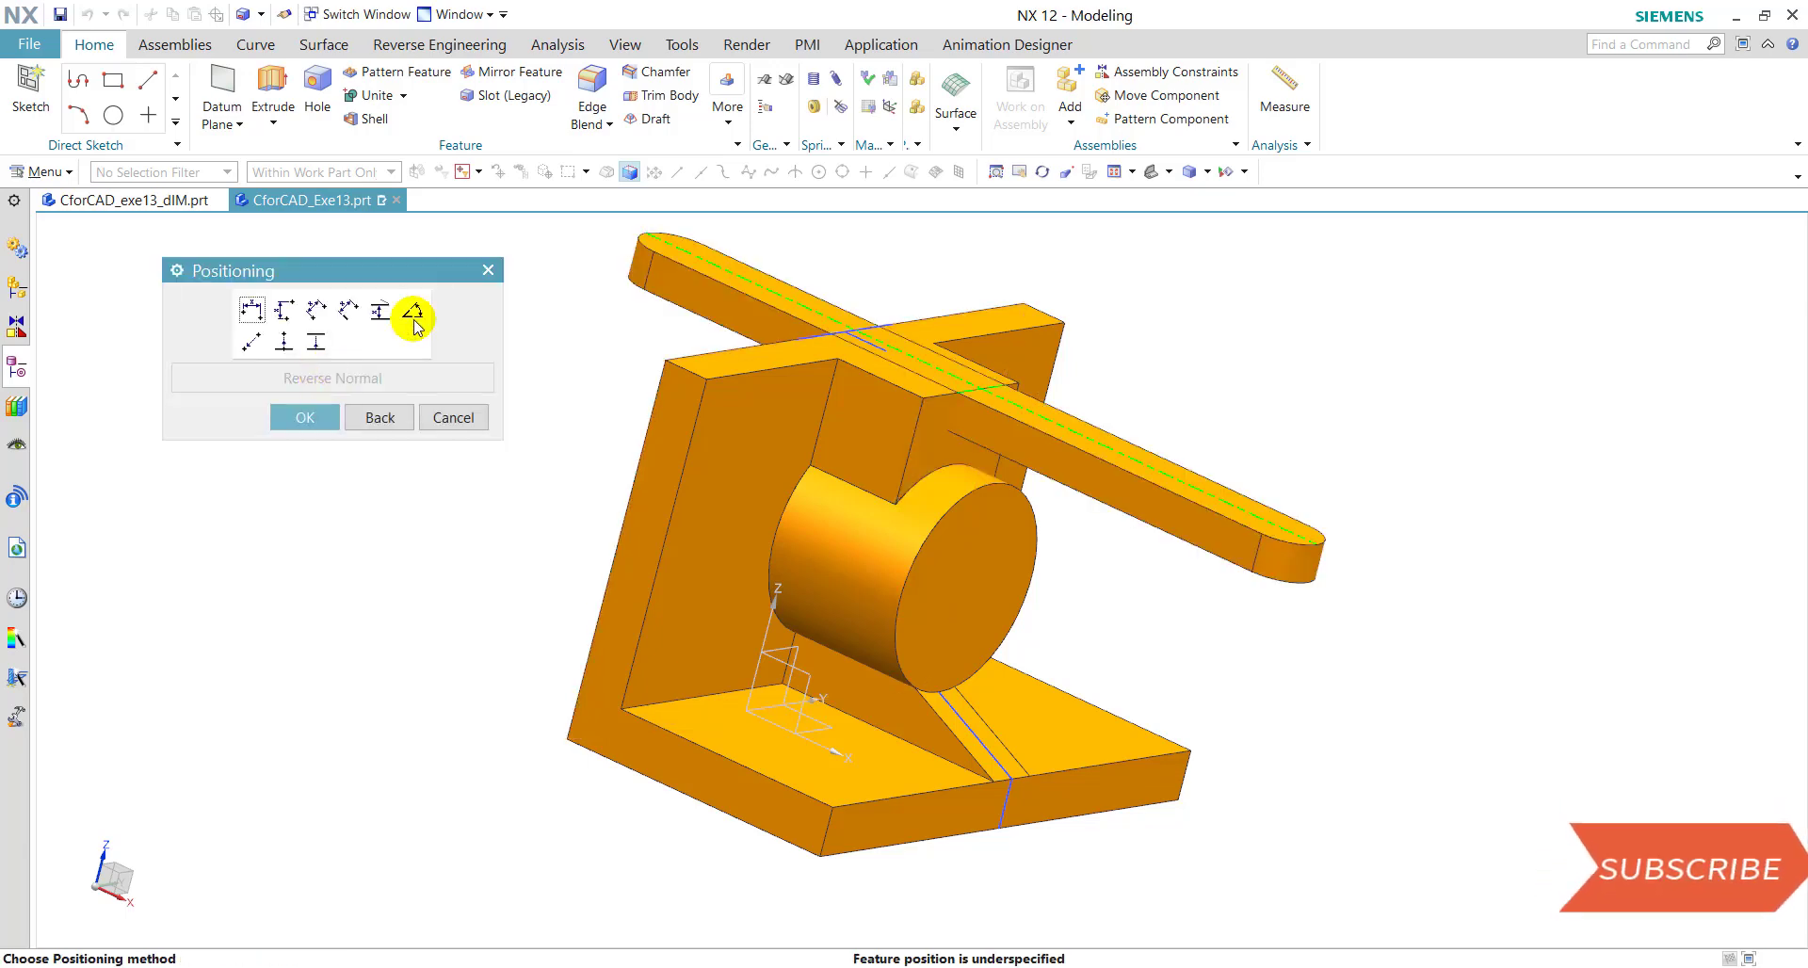
Step: Position the slot's centreline 20 mm from the upper block's side edge and finish the slot
{"action": "middle_click_drag", "start_coordinate": [1182, 355], "coordinate": [1130, 413]}
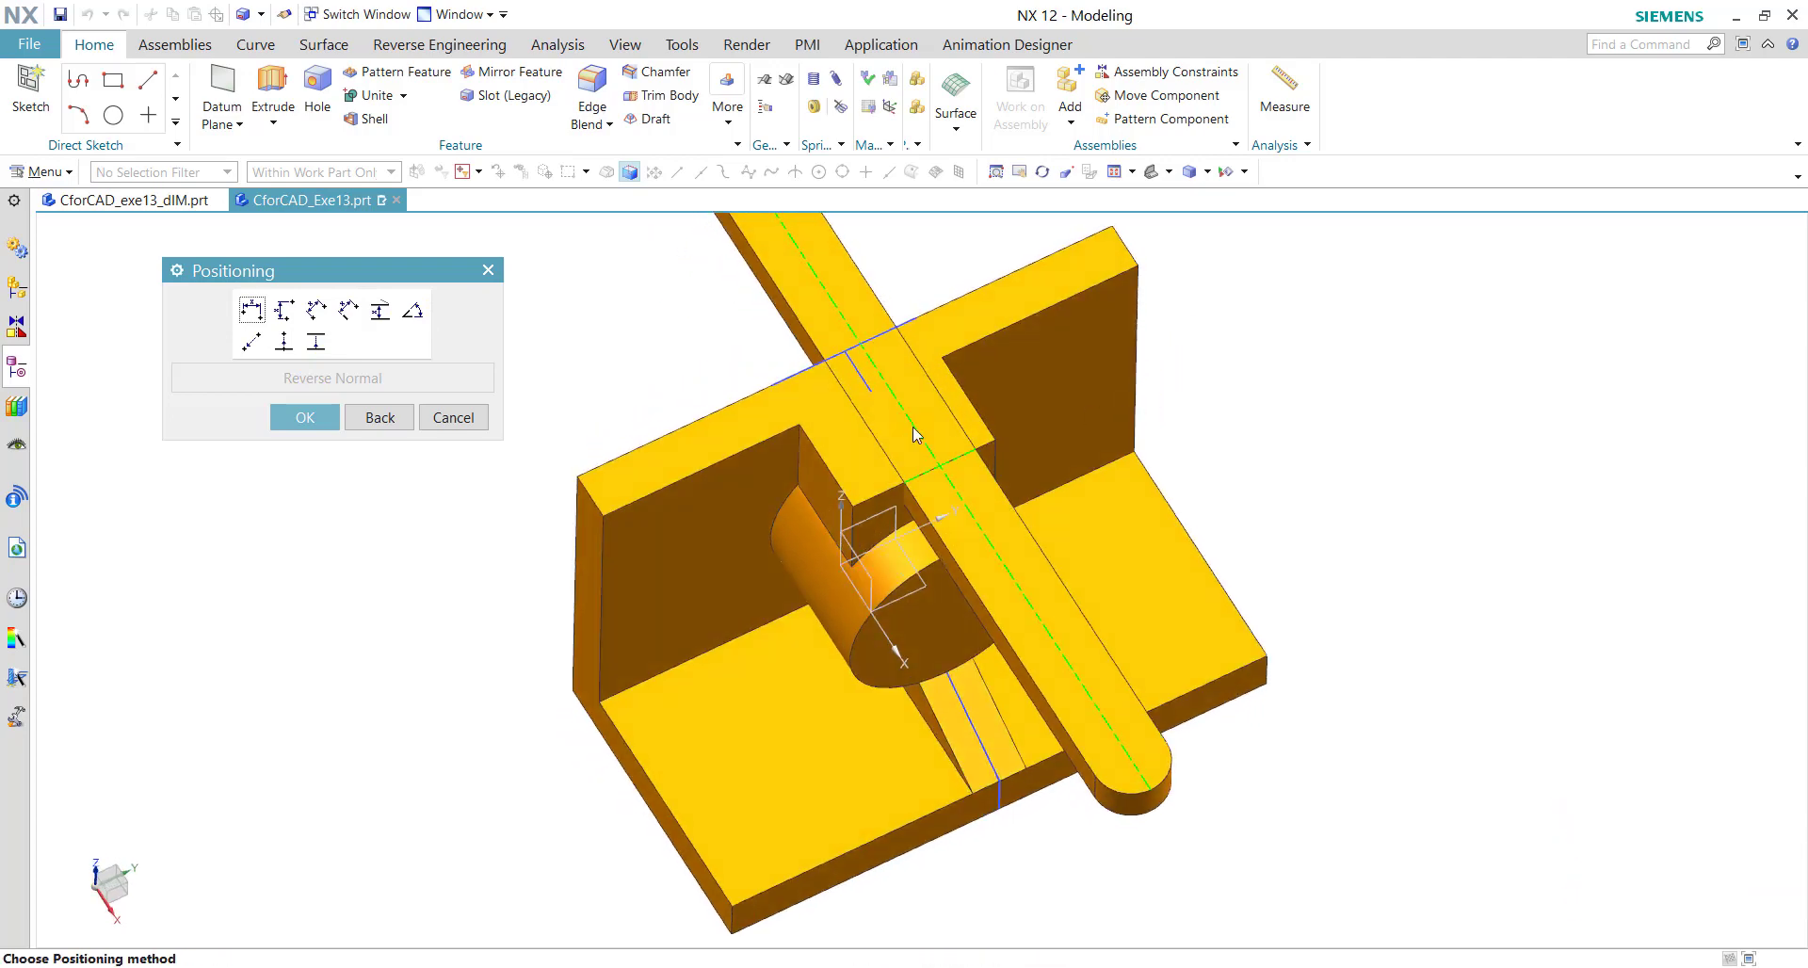
{"action": "left_click", "coordinate": [284, 310]}
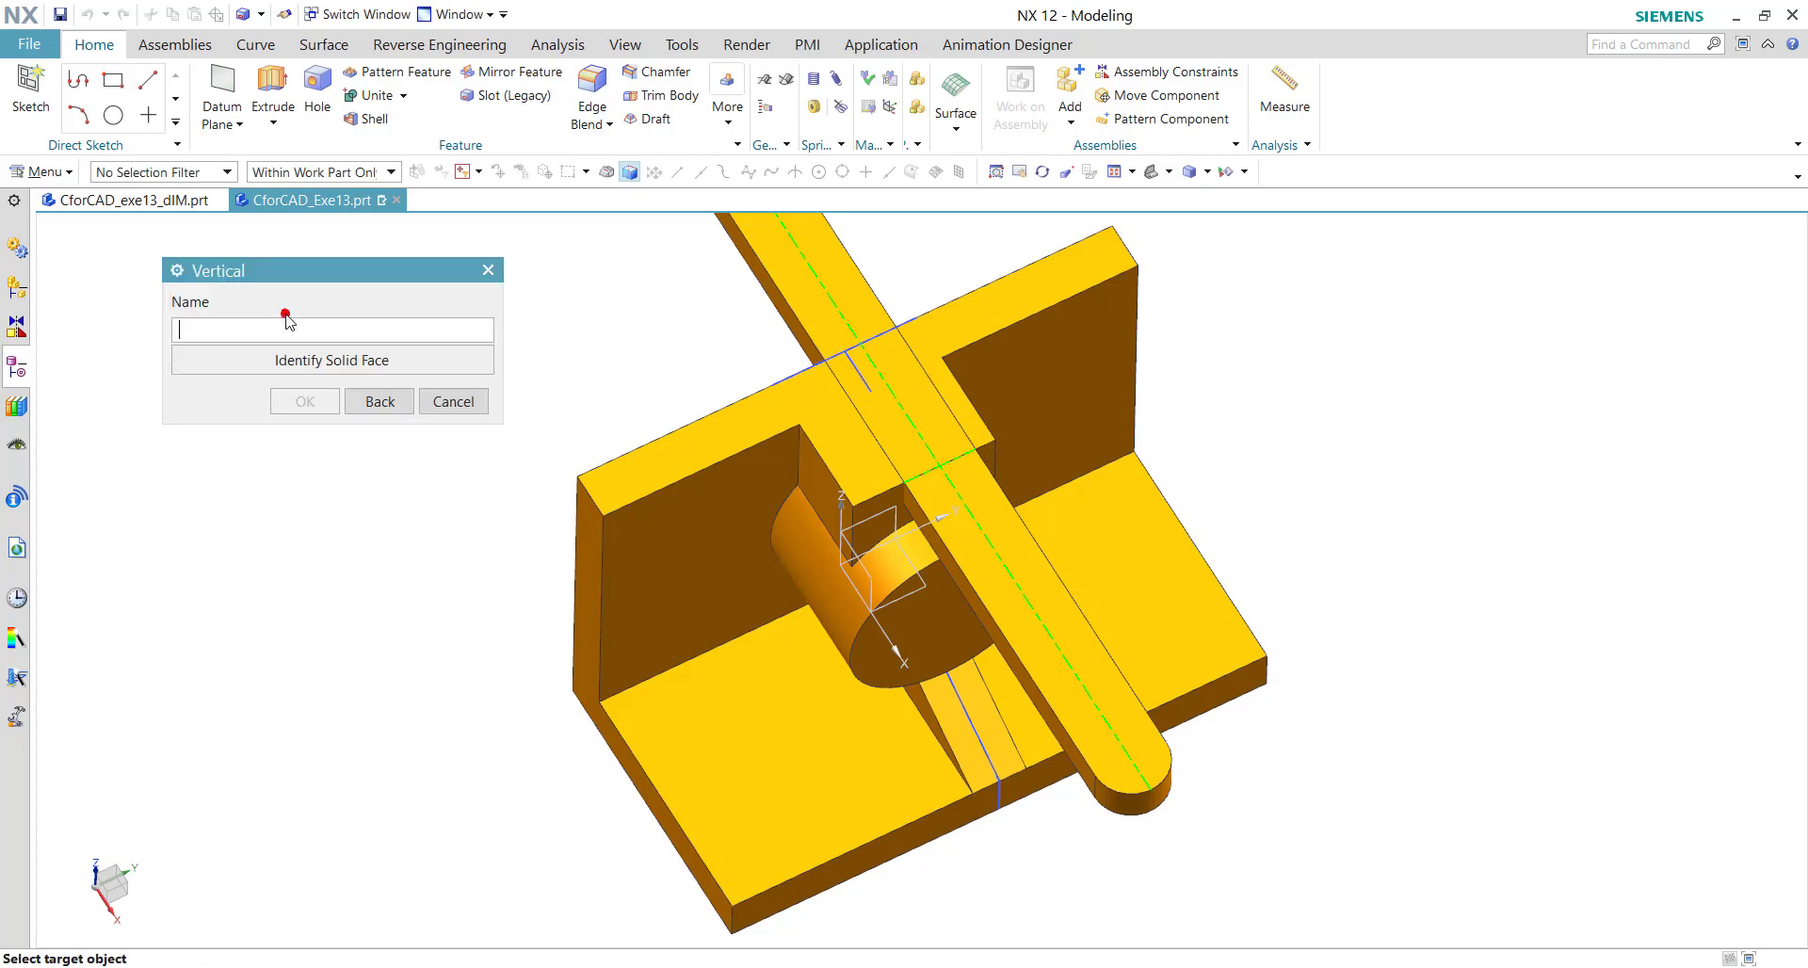
{"action": "left_click", "coordinate": [834, 468]}
{"action": "left_click", "coordinate": [906, 426]}
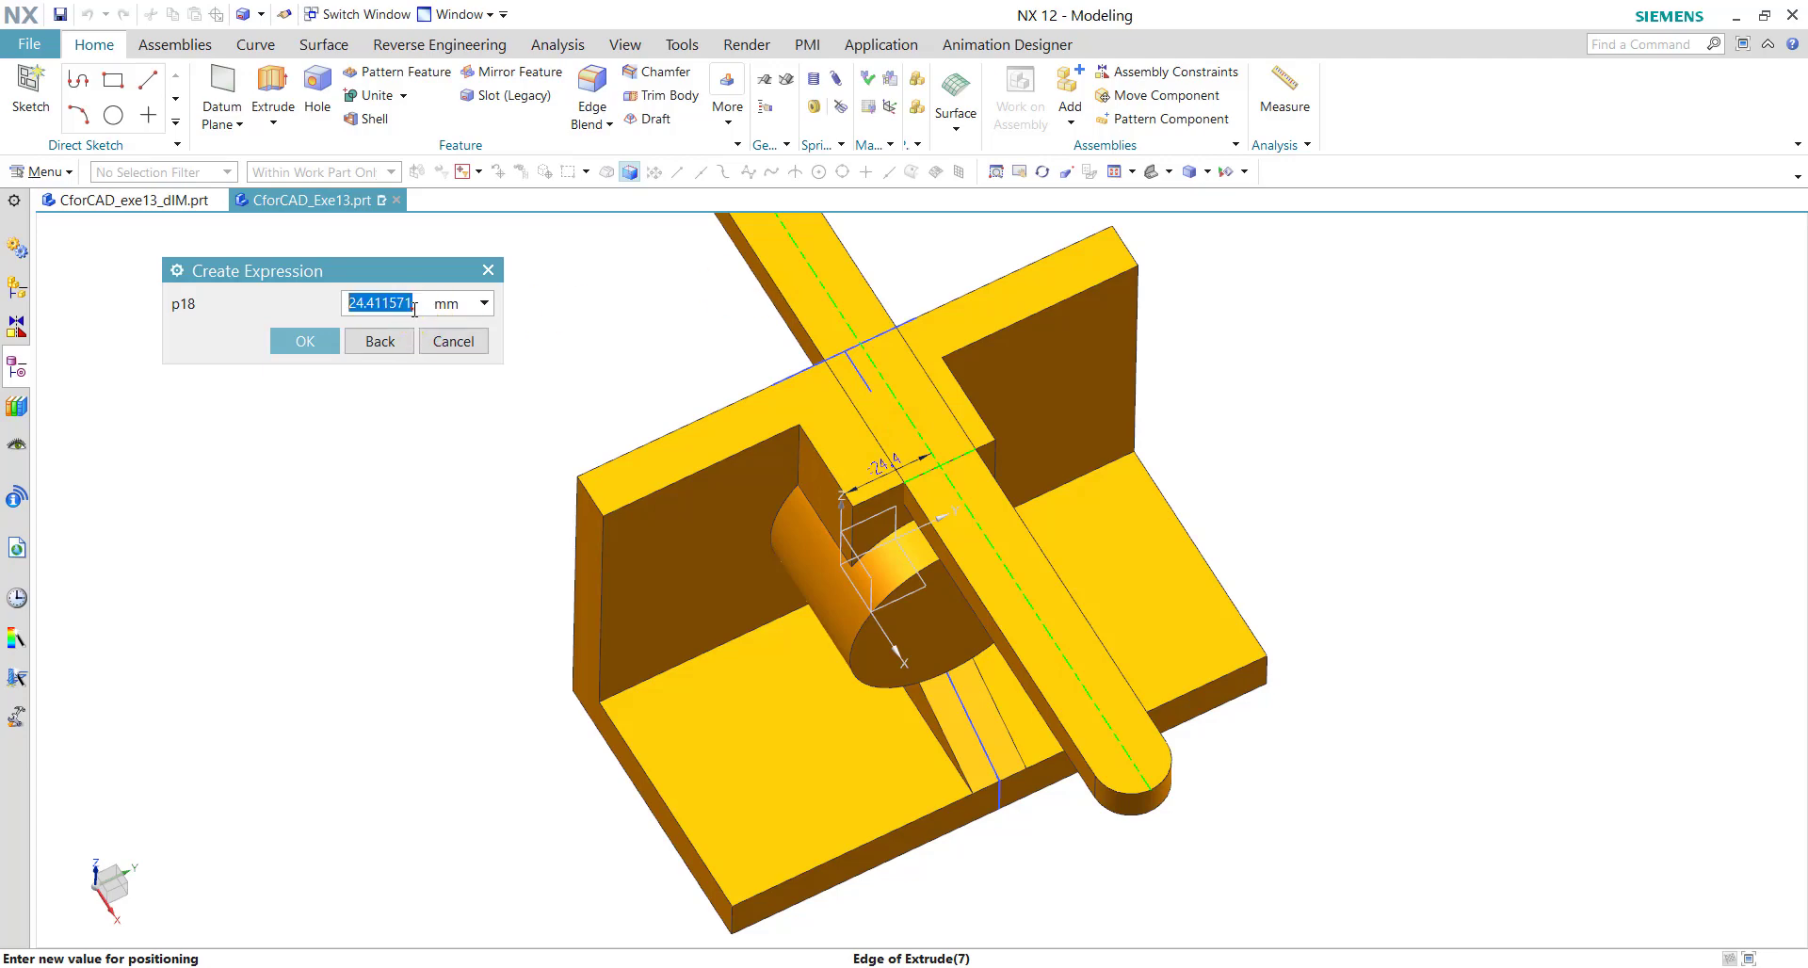
{"action": "type", "text": "20"}
{"action": "left_click", "coordinate": [303, 341]}
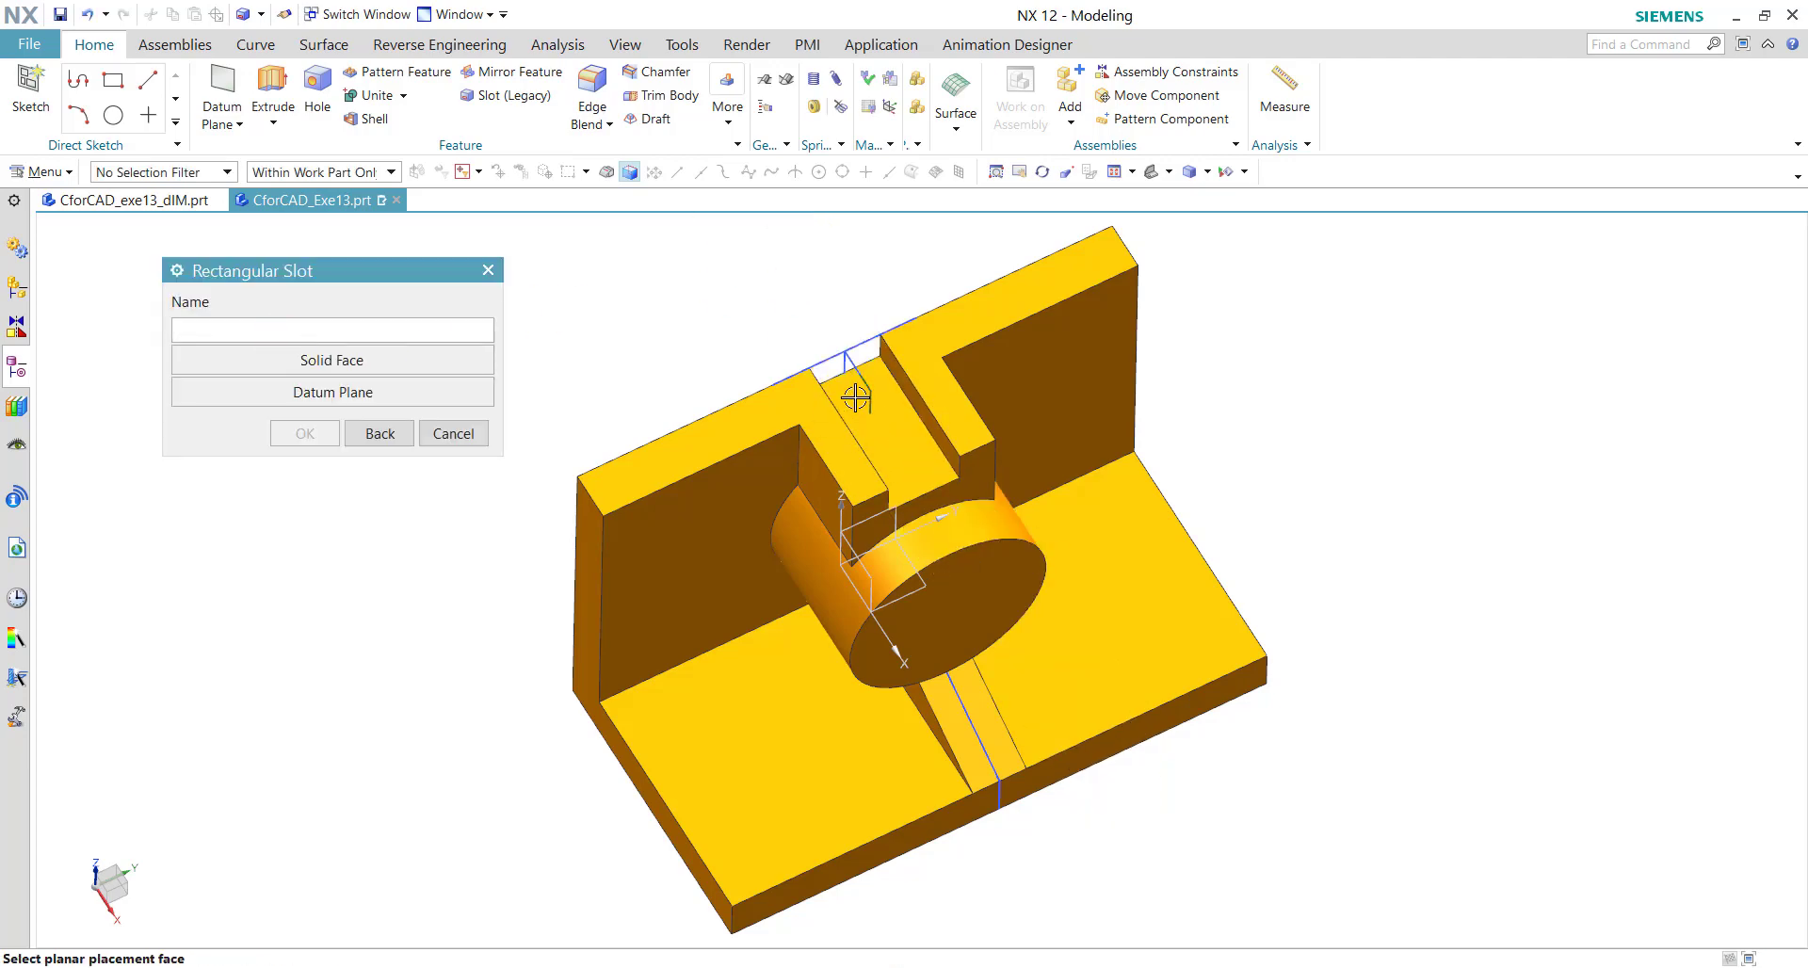
{"action": "left_click", "coordinate": [435, 434]}
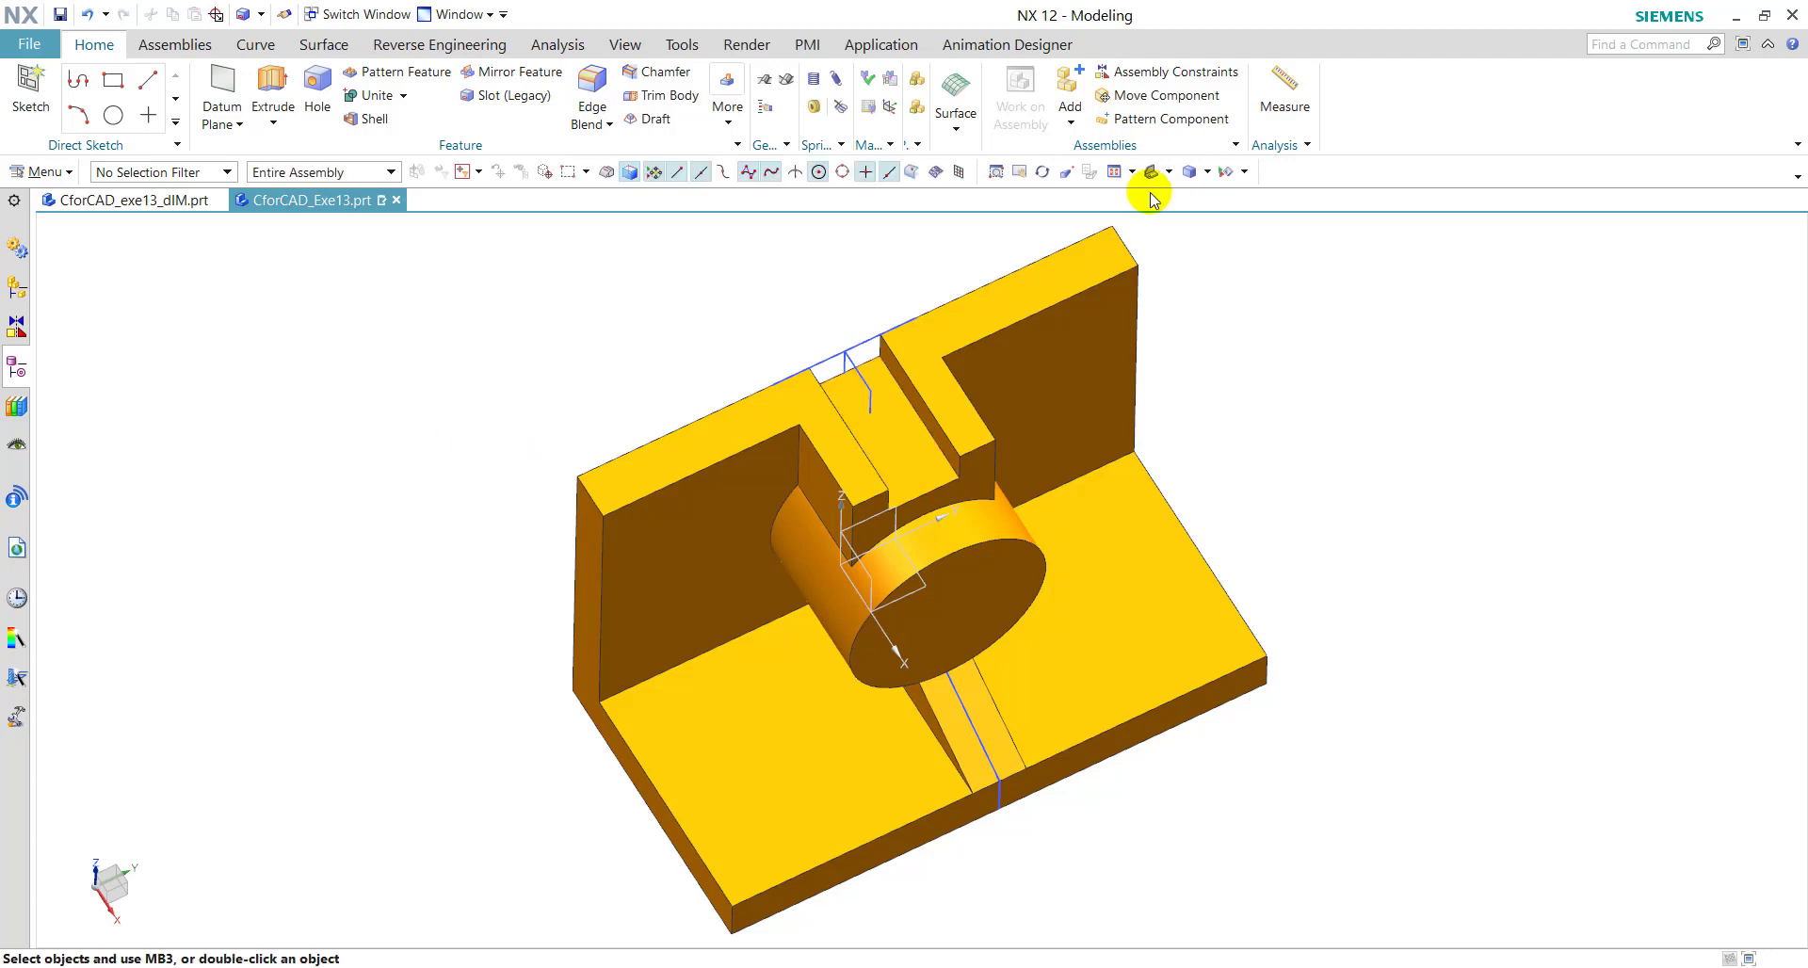
{"action": "left_click", "coordinate": [1151, 172]}
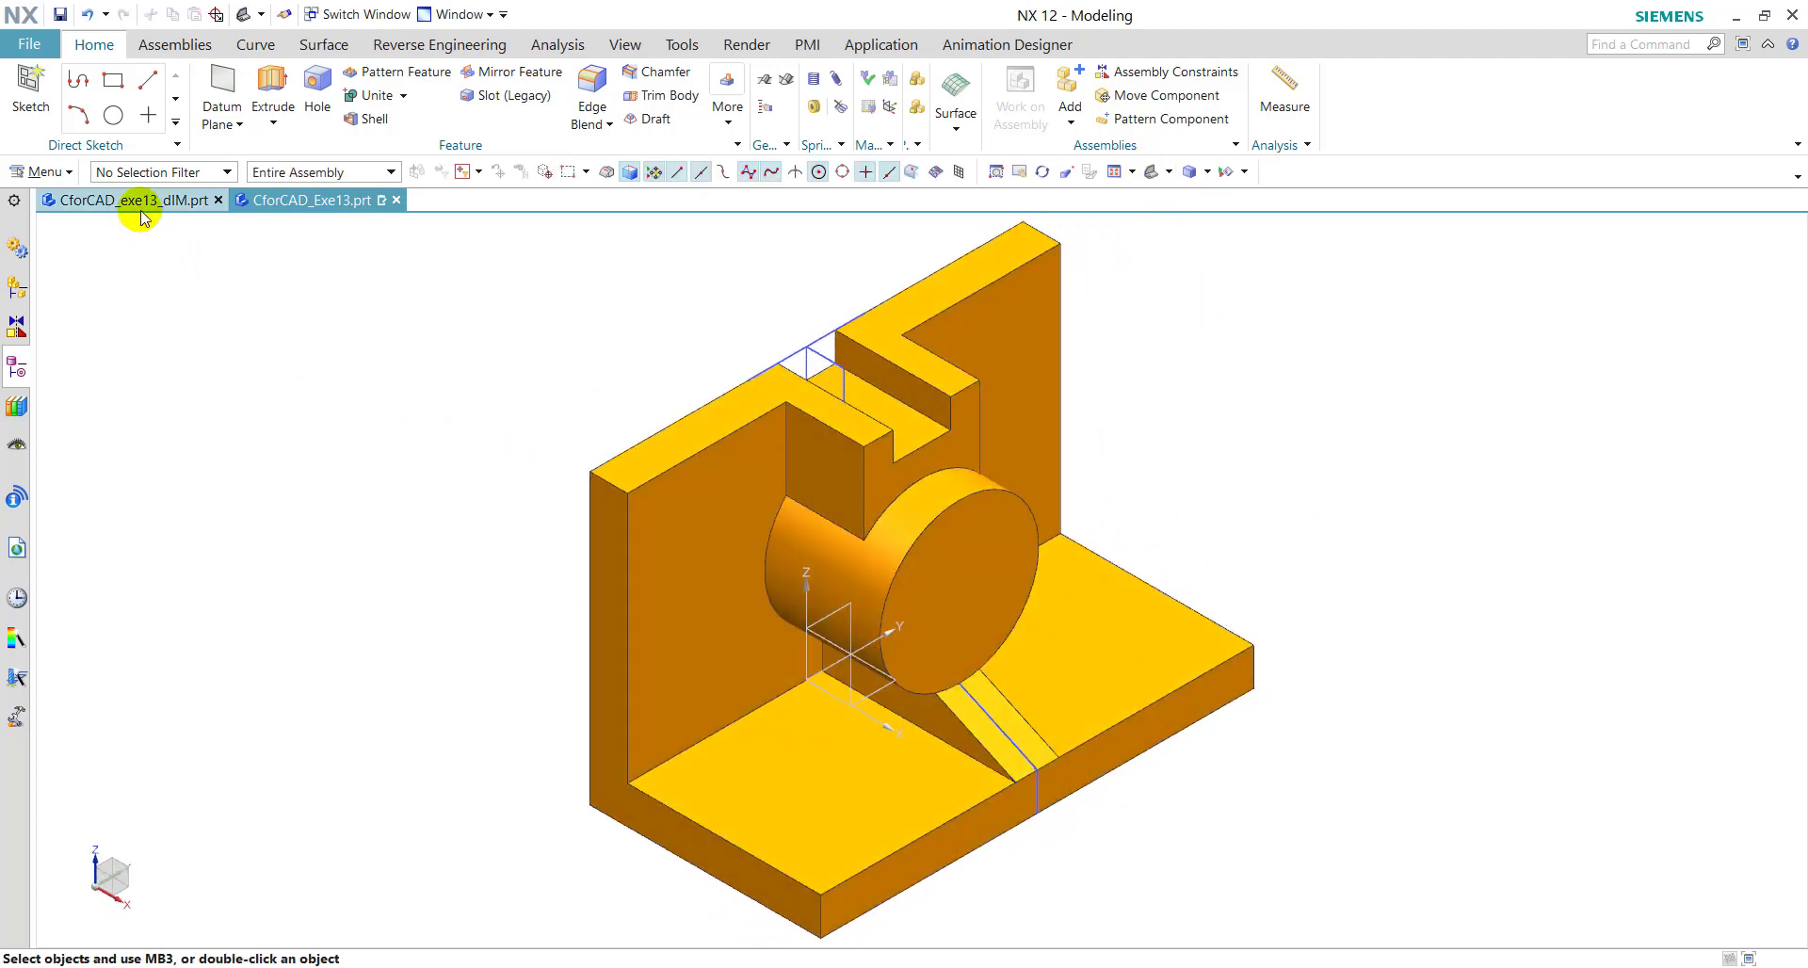
Step: Check the corner radius in the reference part and blend the four outer corners of the upright plate and base with a 30 mm radius
{"action": "left_click", "coordinate": [139, 204]}
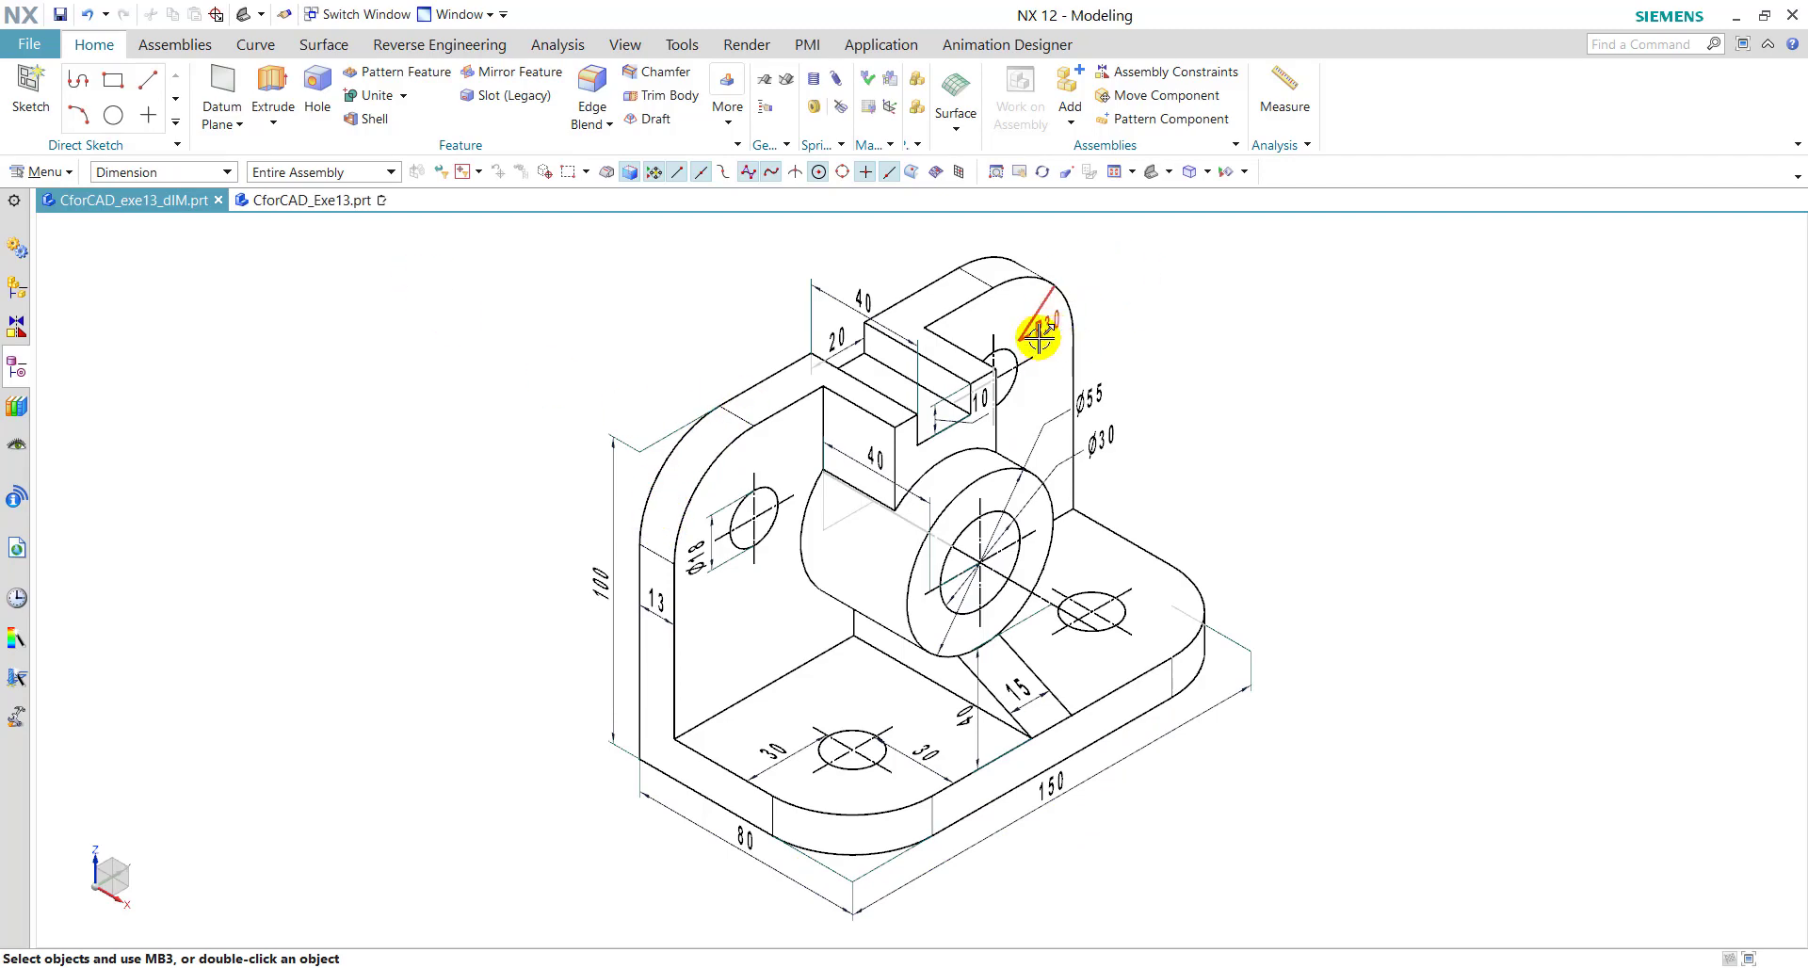
{"action": "left_click", "coordinate": [343, 202]}
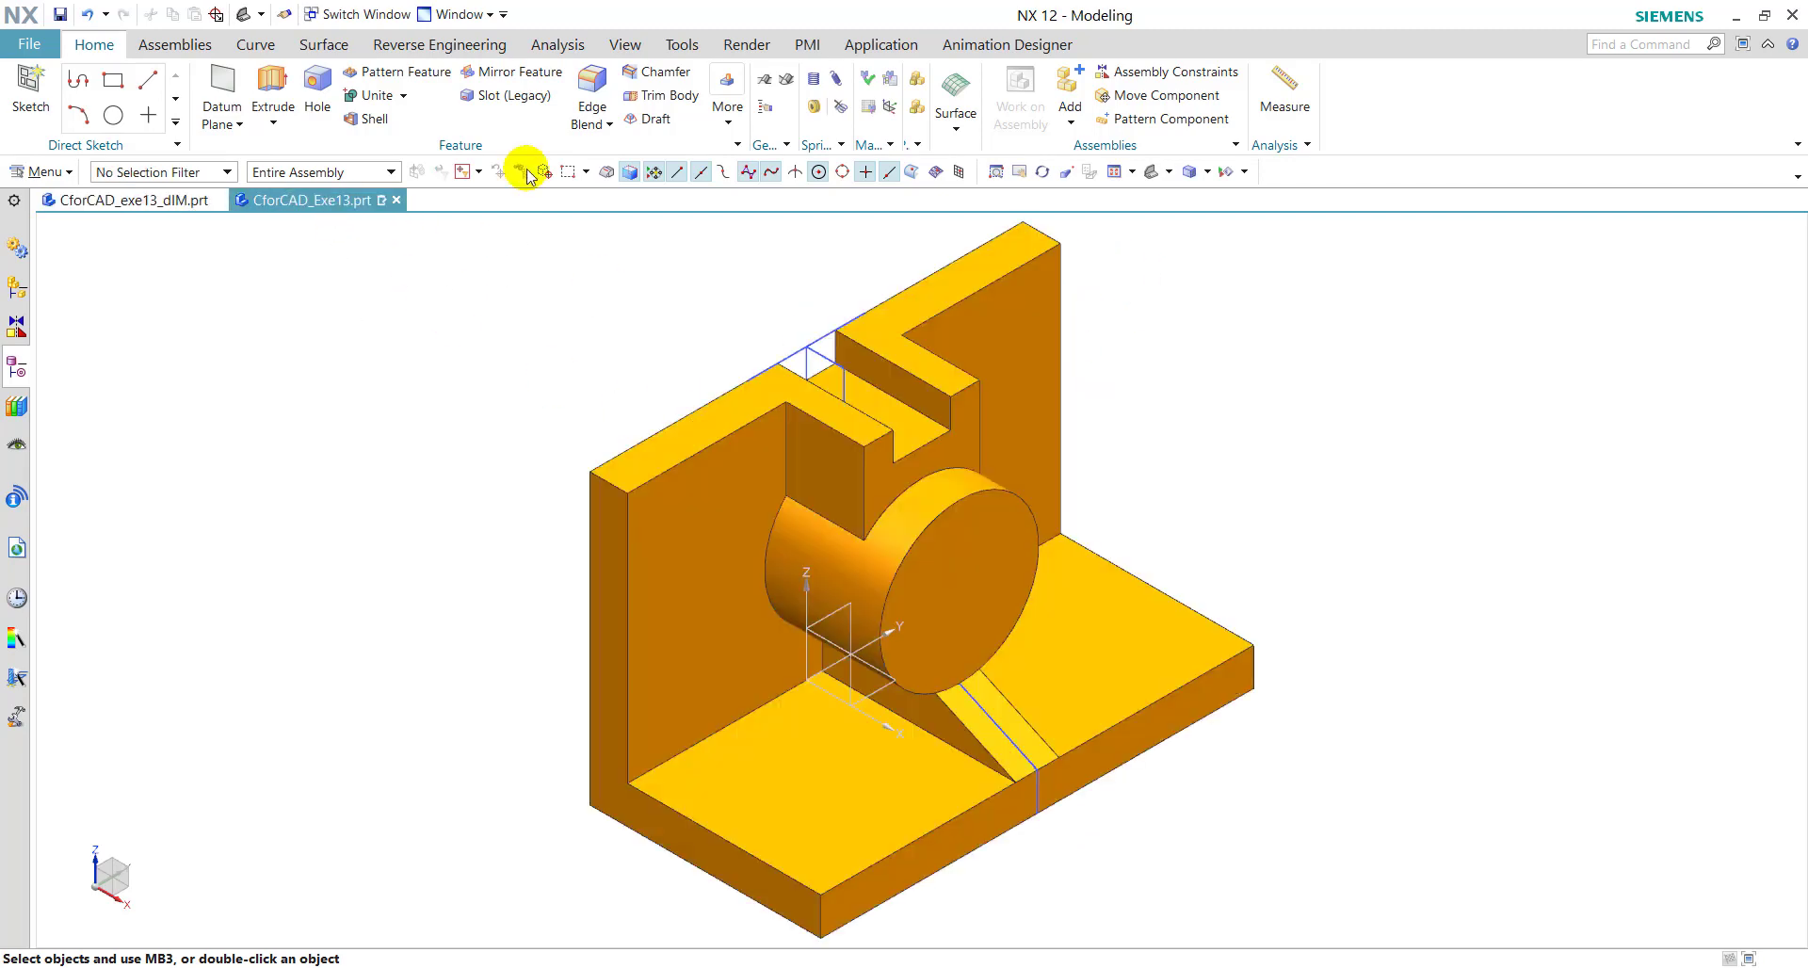
{"action": "left_click", "coordinate": [590, 94]}
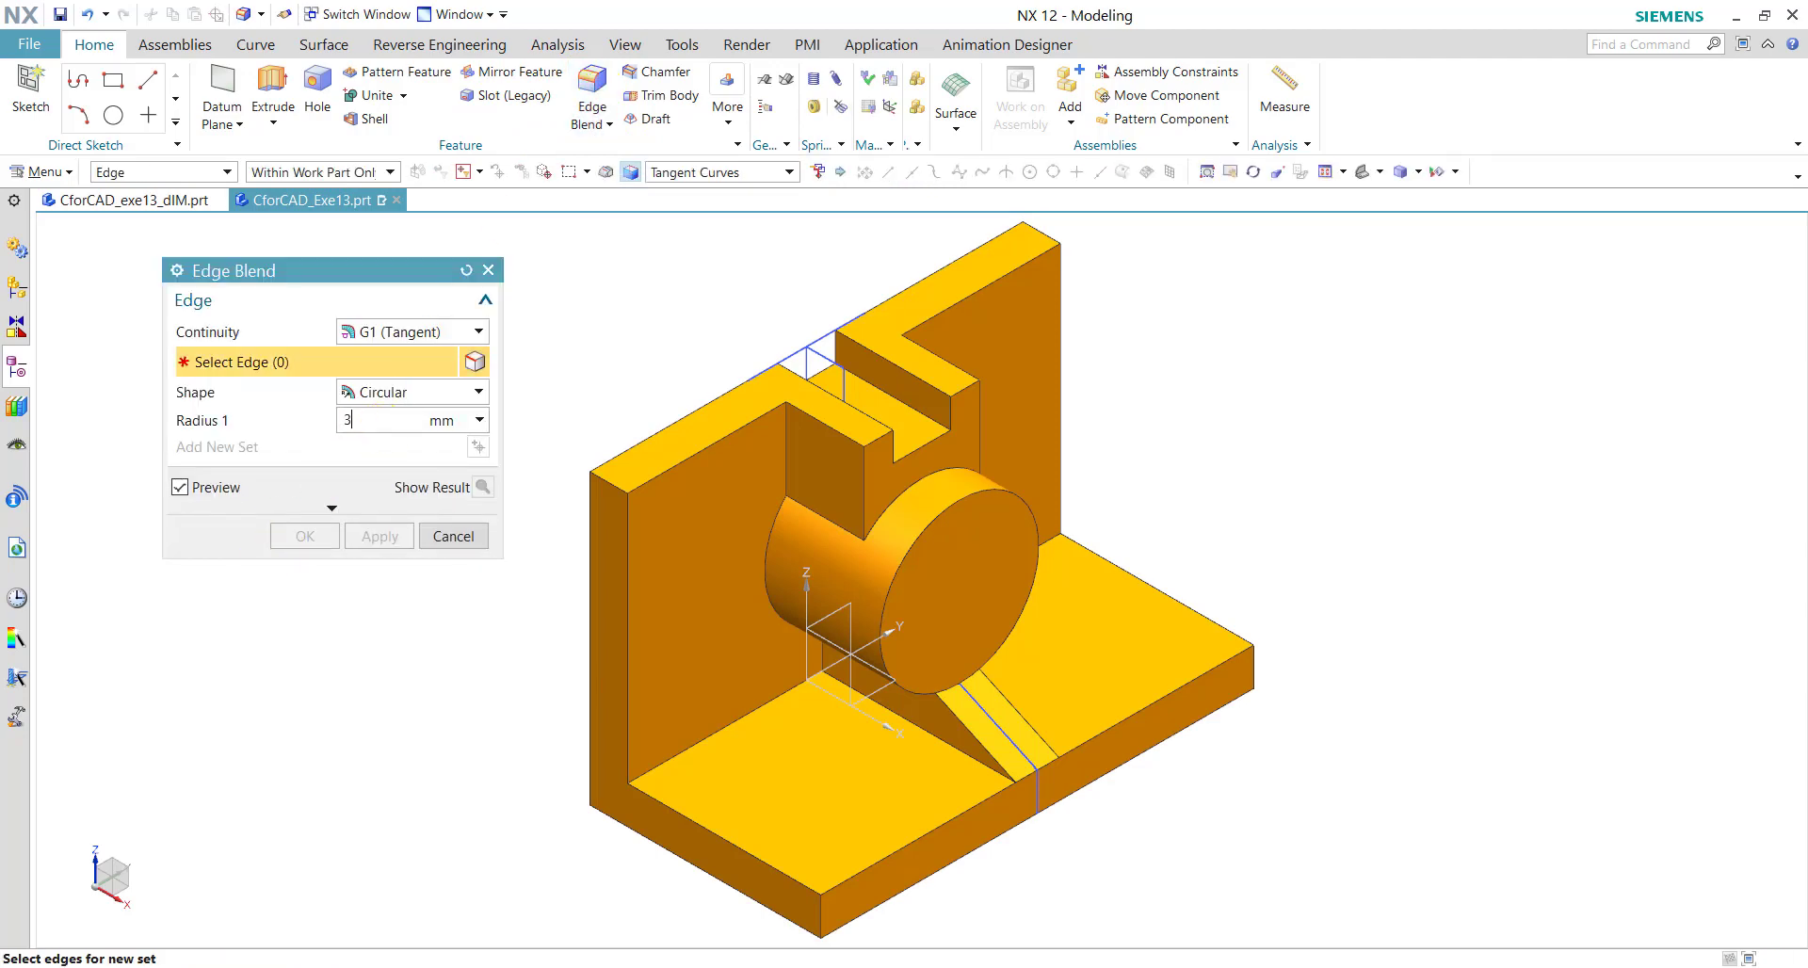
{"action": "left_click", "coordinate": [609, 485]}
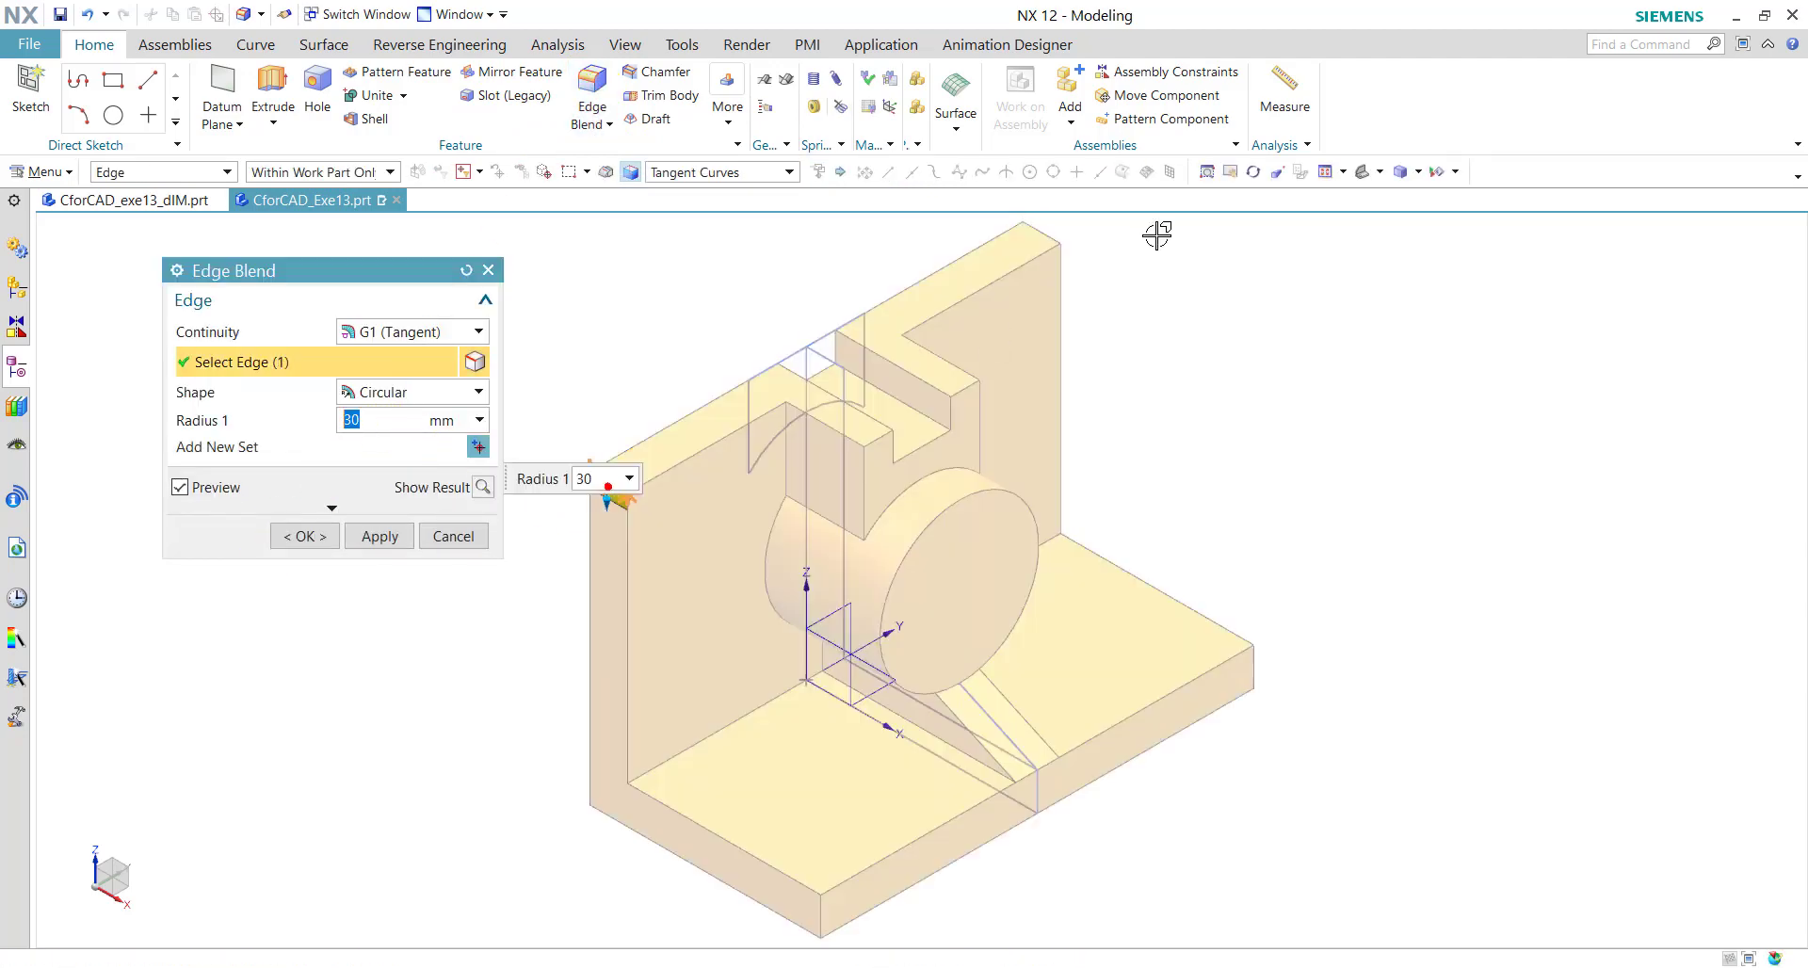
{"action": "left_click", "coordinate": [1040, 233]}
{"action": "left_click", "coordinate": [1255, 664]}
{"action": "left_click", "coordinate": [806, 907]}
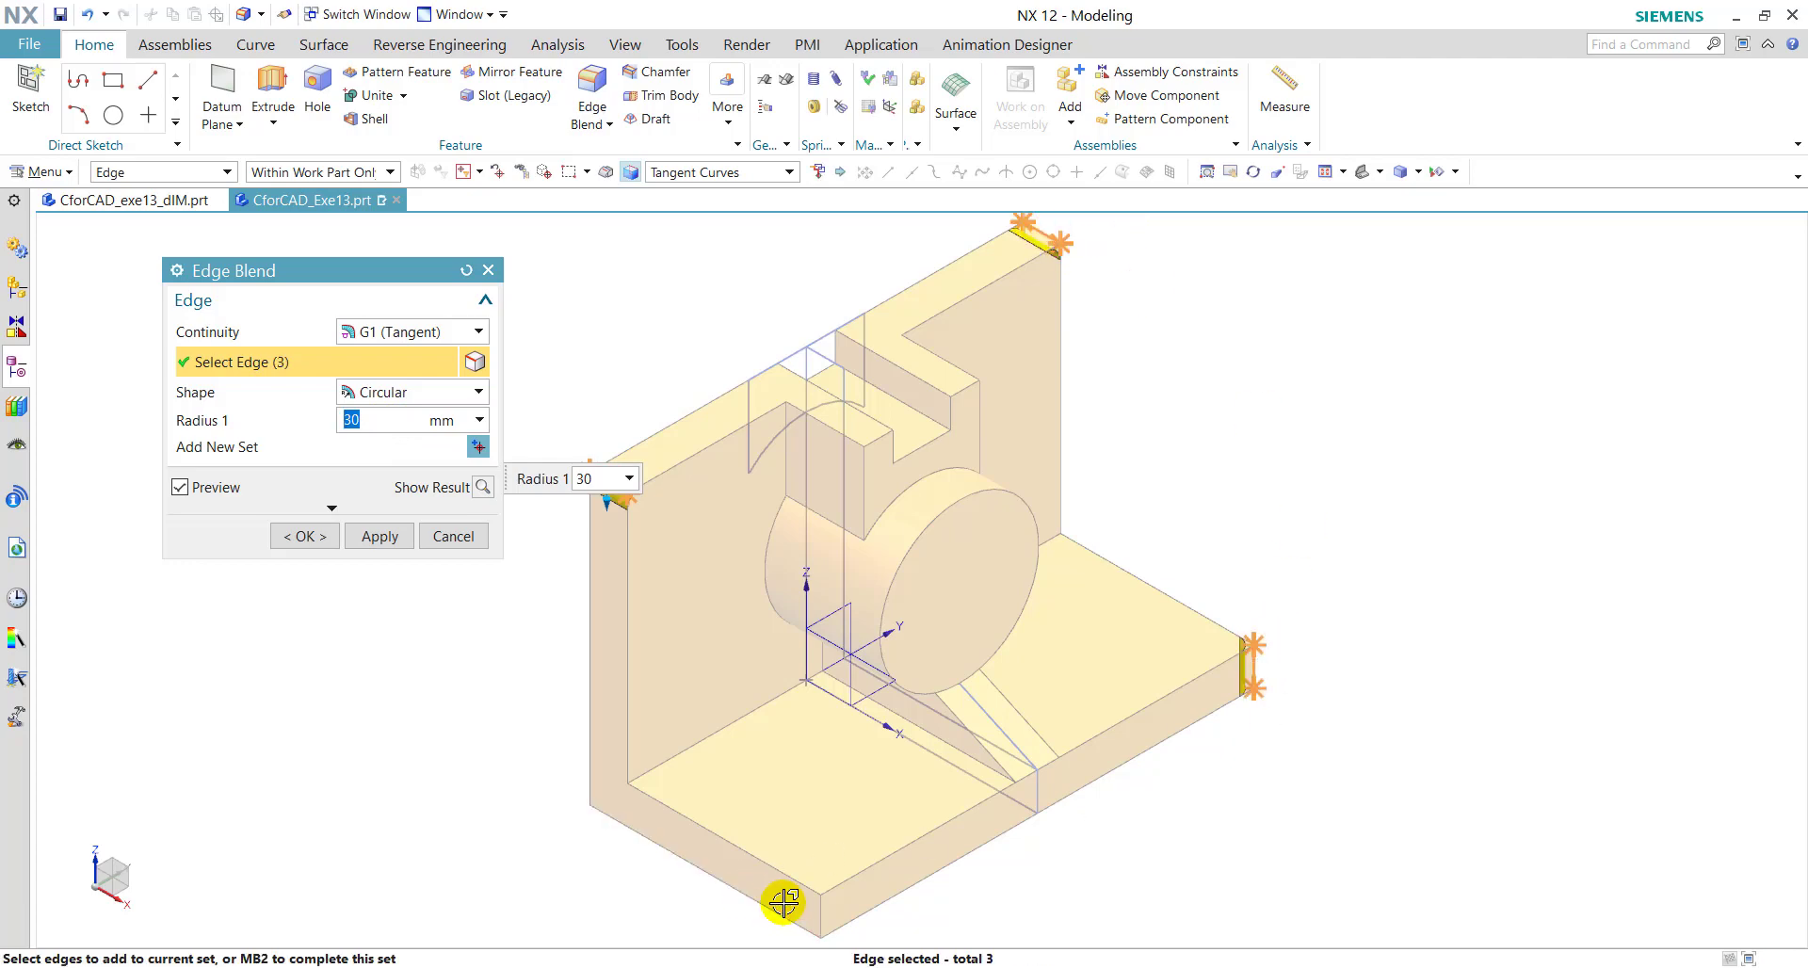
{"action": "left_click", "coordinate": [311, 536]}
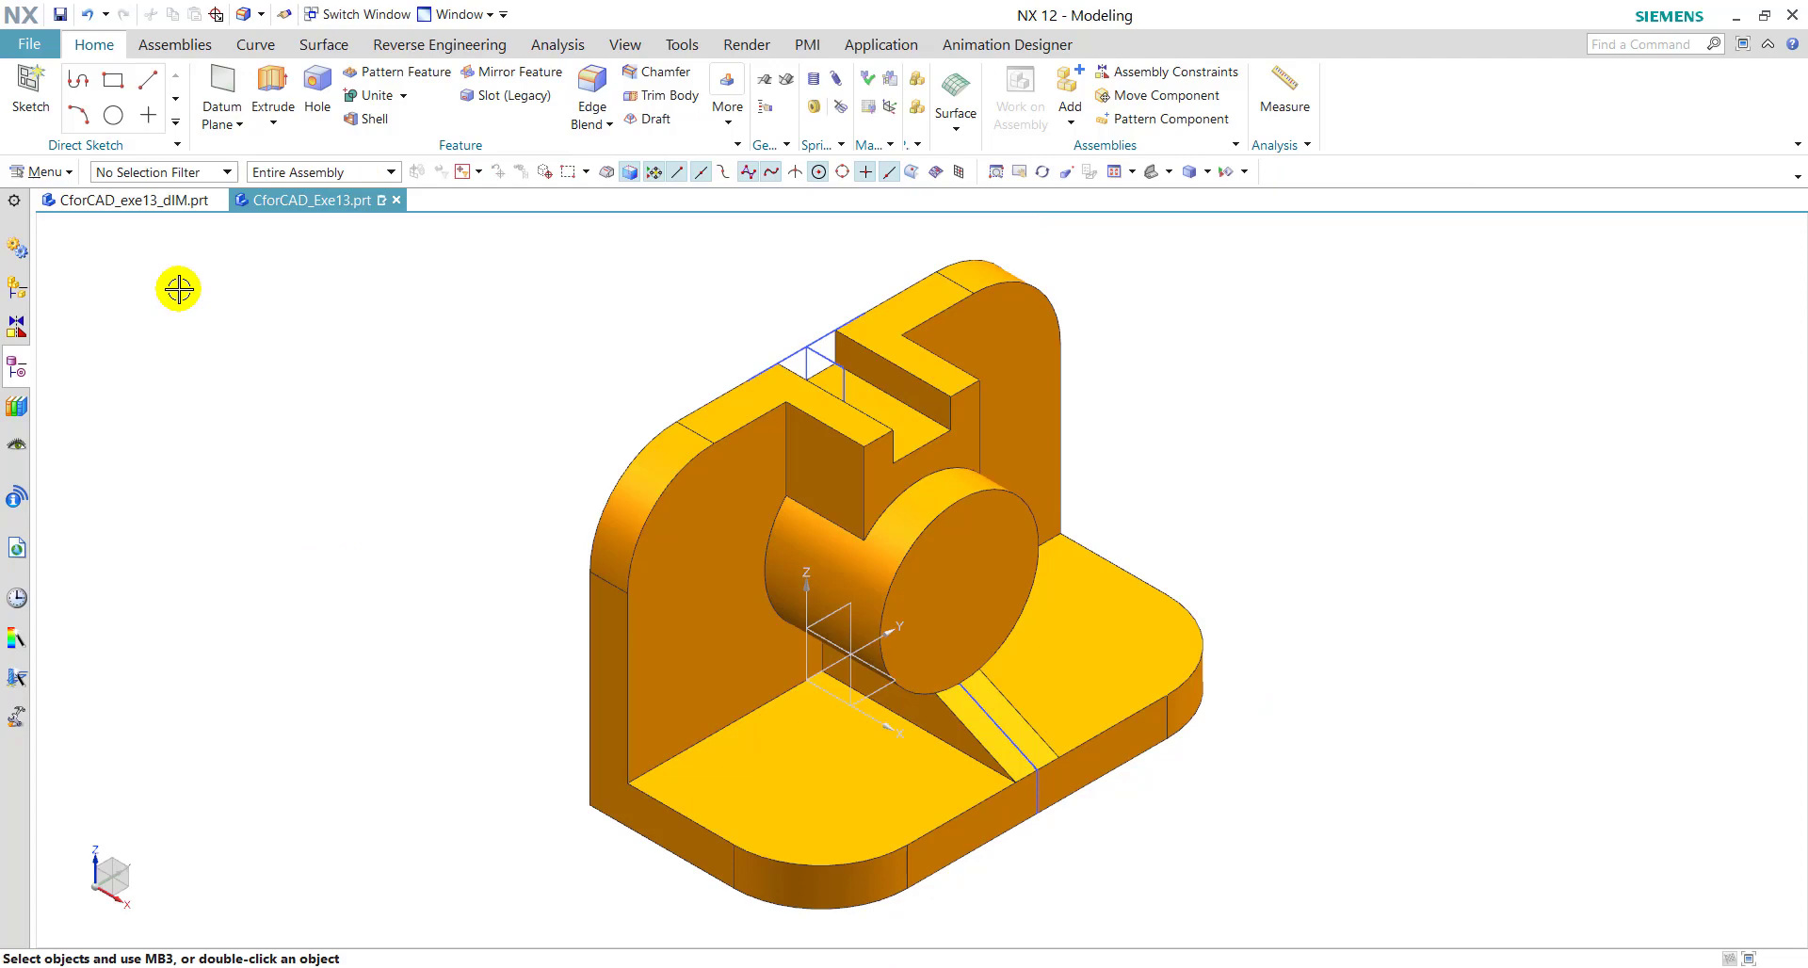
Step: Check the bore size in the reference part and cut a simple 30 mm through hole concentric with the cylindrical boss
{"action": "left_click", "coordinate": [137, 200]}
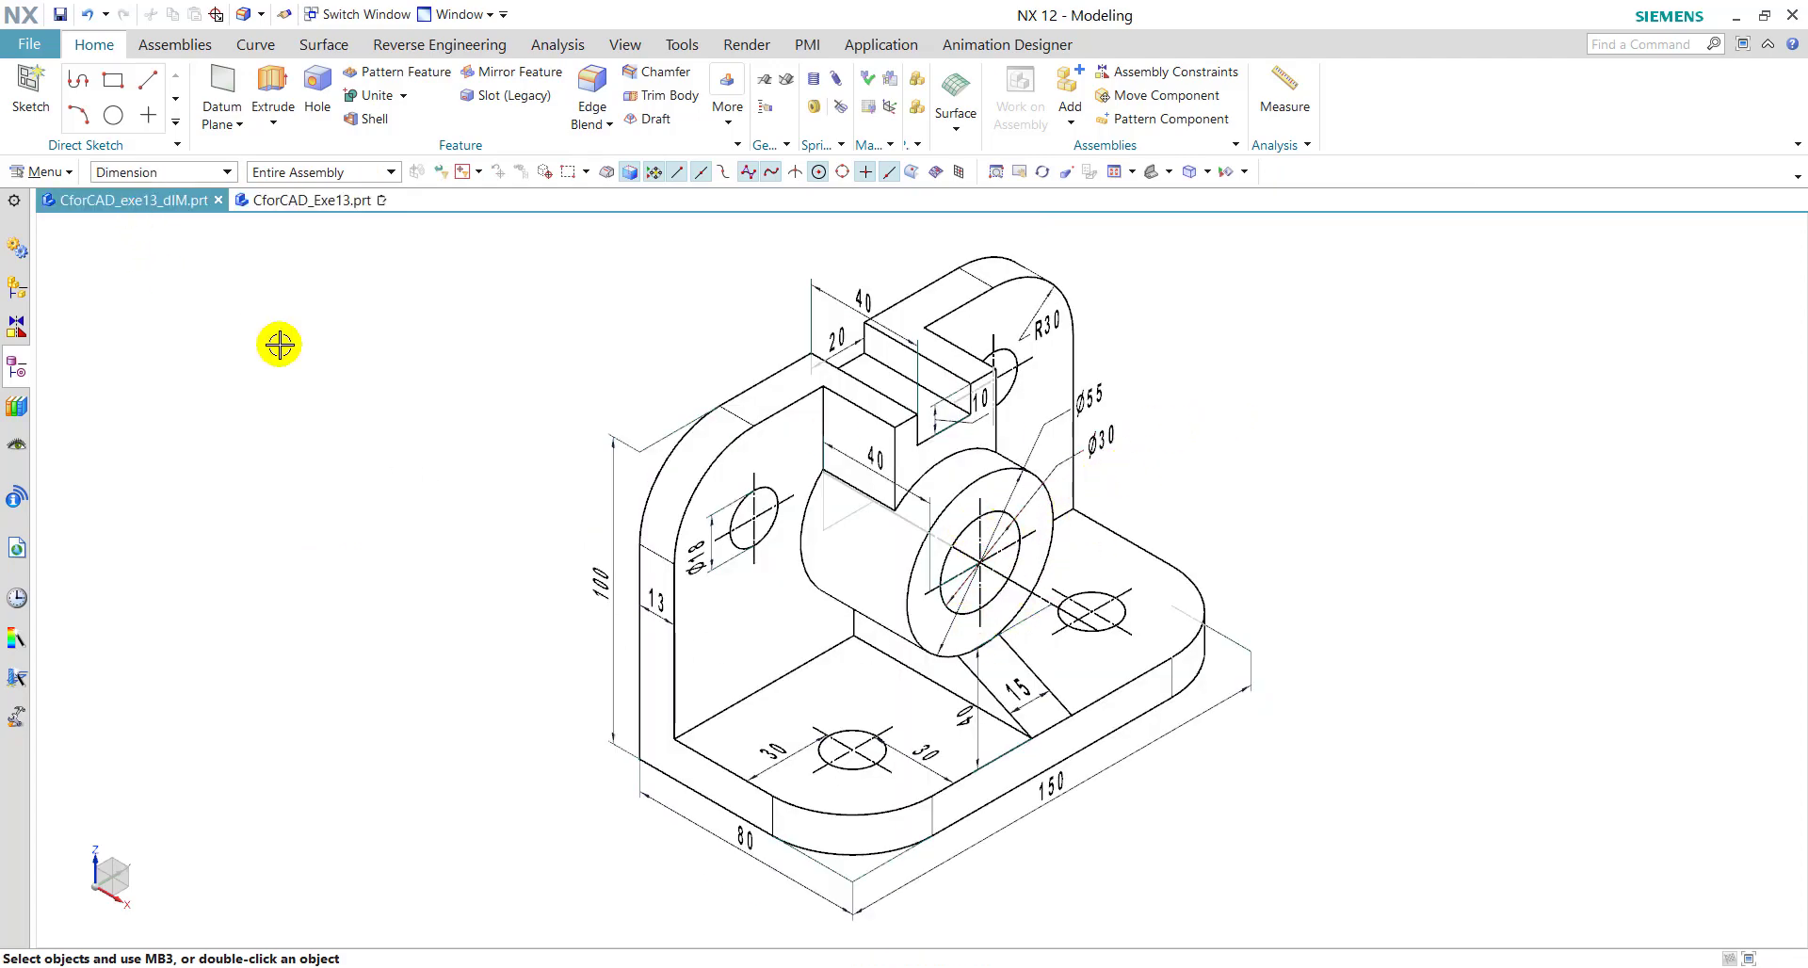
{"action": "left_click", "coordinate": [316, 200]}
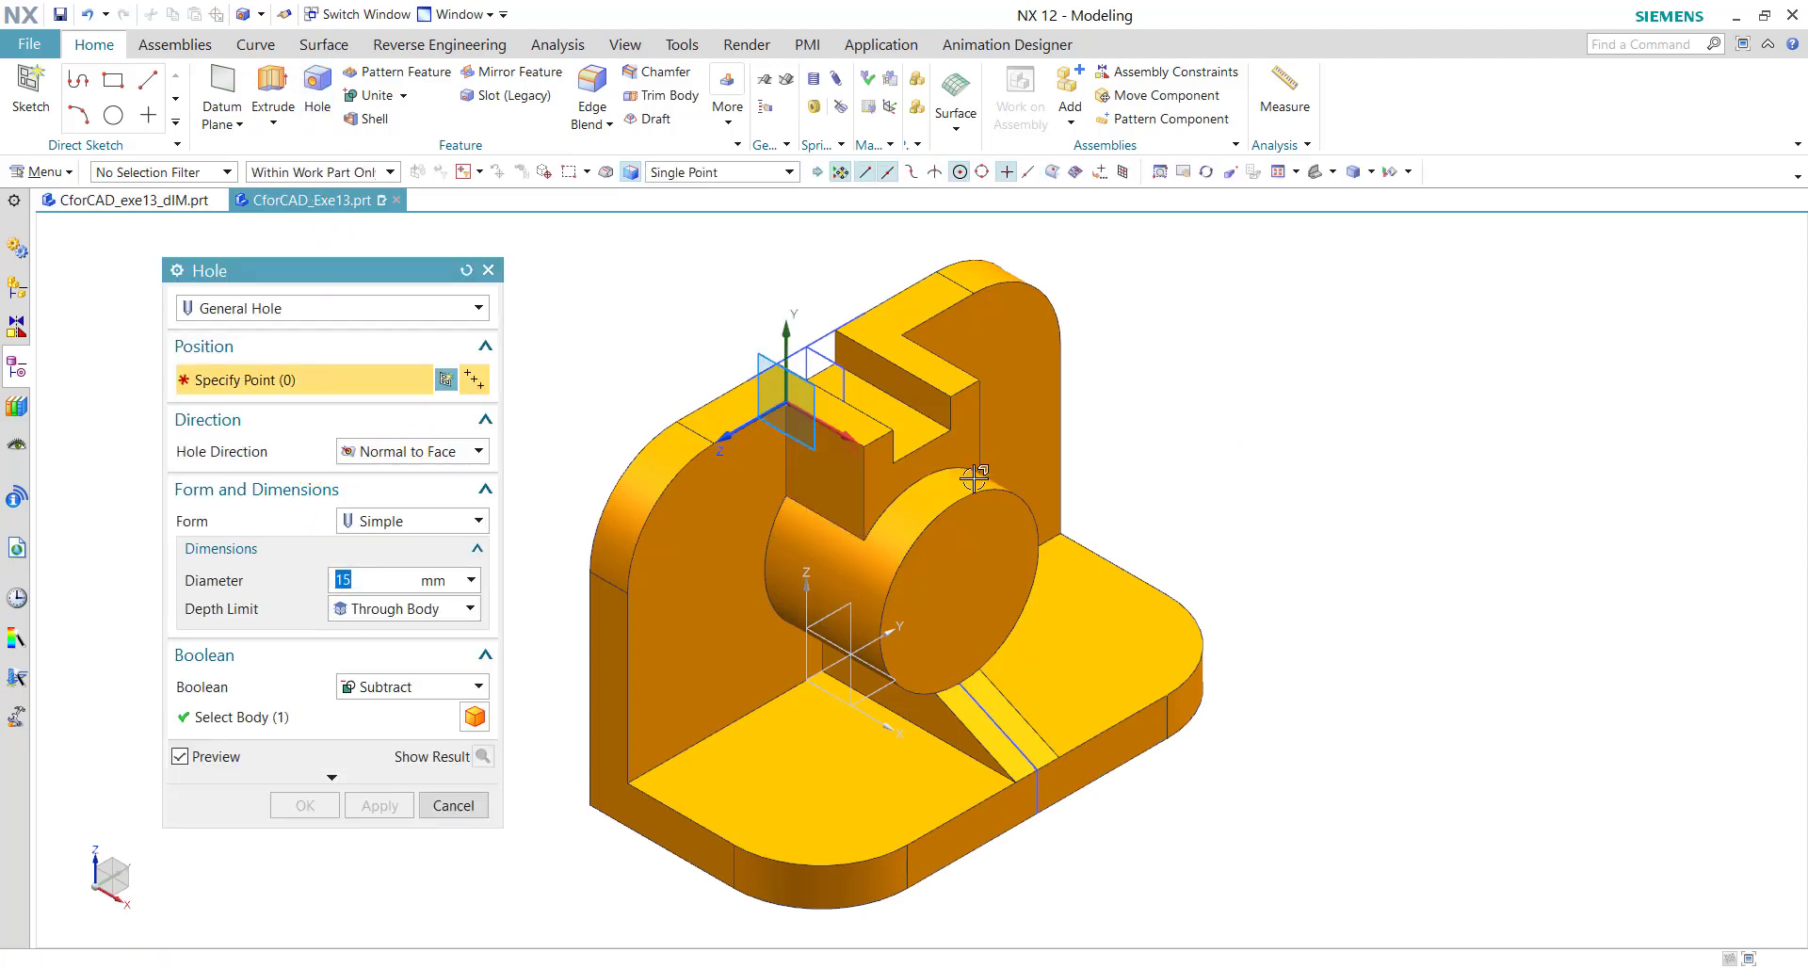
{"action": "left_click", "coordinate": [996, 634]}
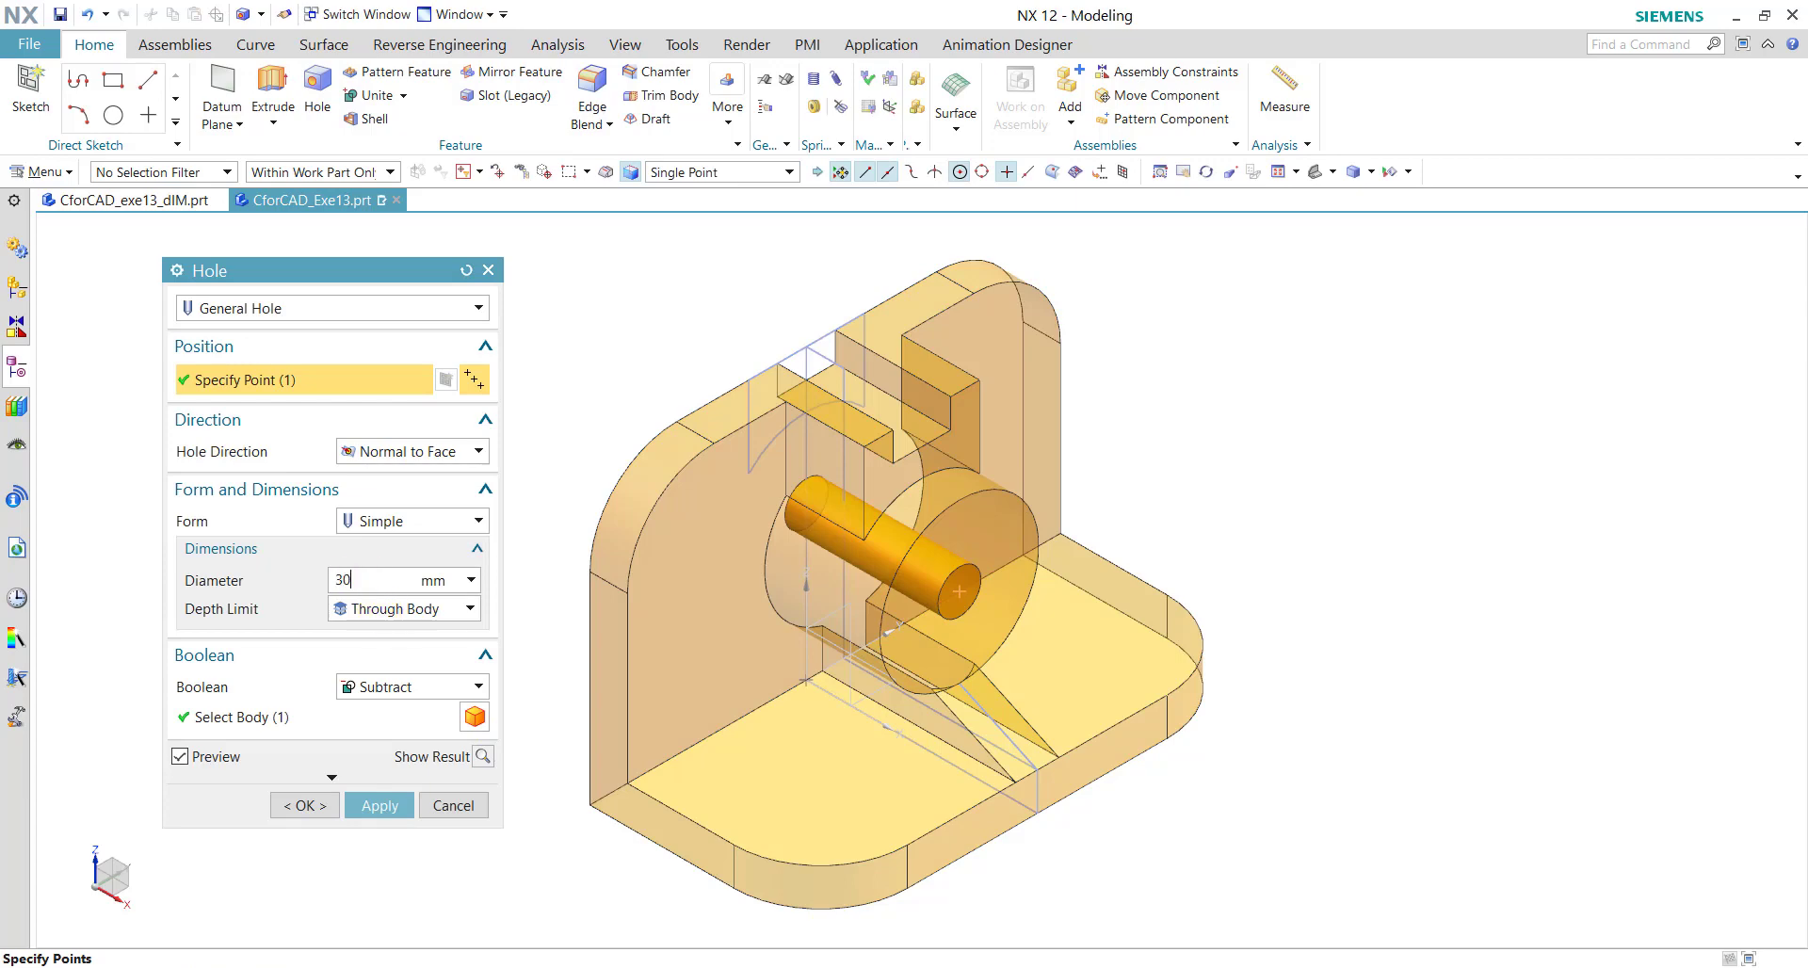
{"action": "left_click", "coordinate": [386, 805]}
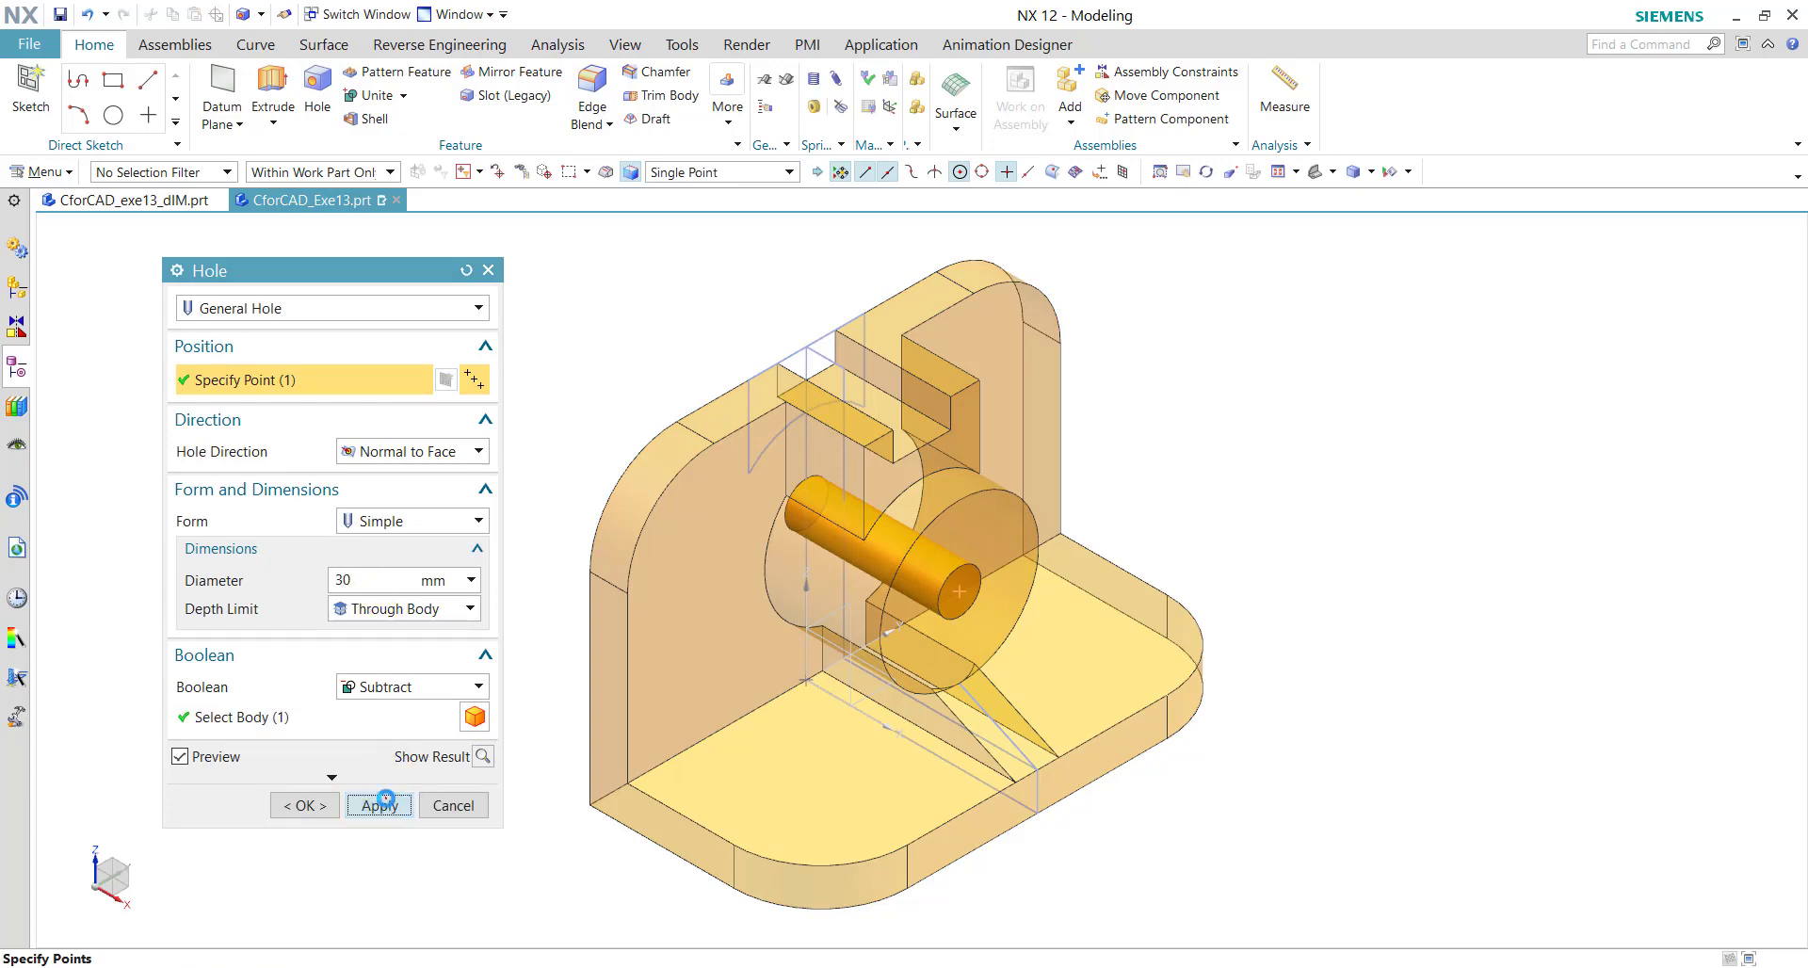
{"action": "left_click", "coordinate": [386, 800]}
Step: Check the small hole size in the reference part and cut four 18 mm through holes centred on the plate and base corner blends
{"action": "left_click", "coordinate": [138, 209]}
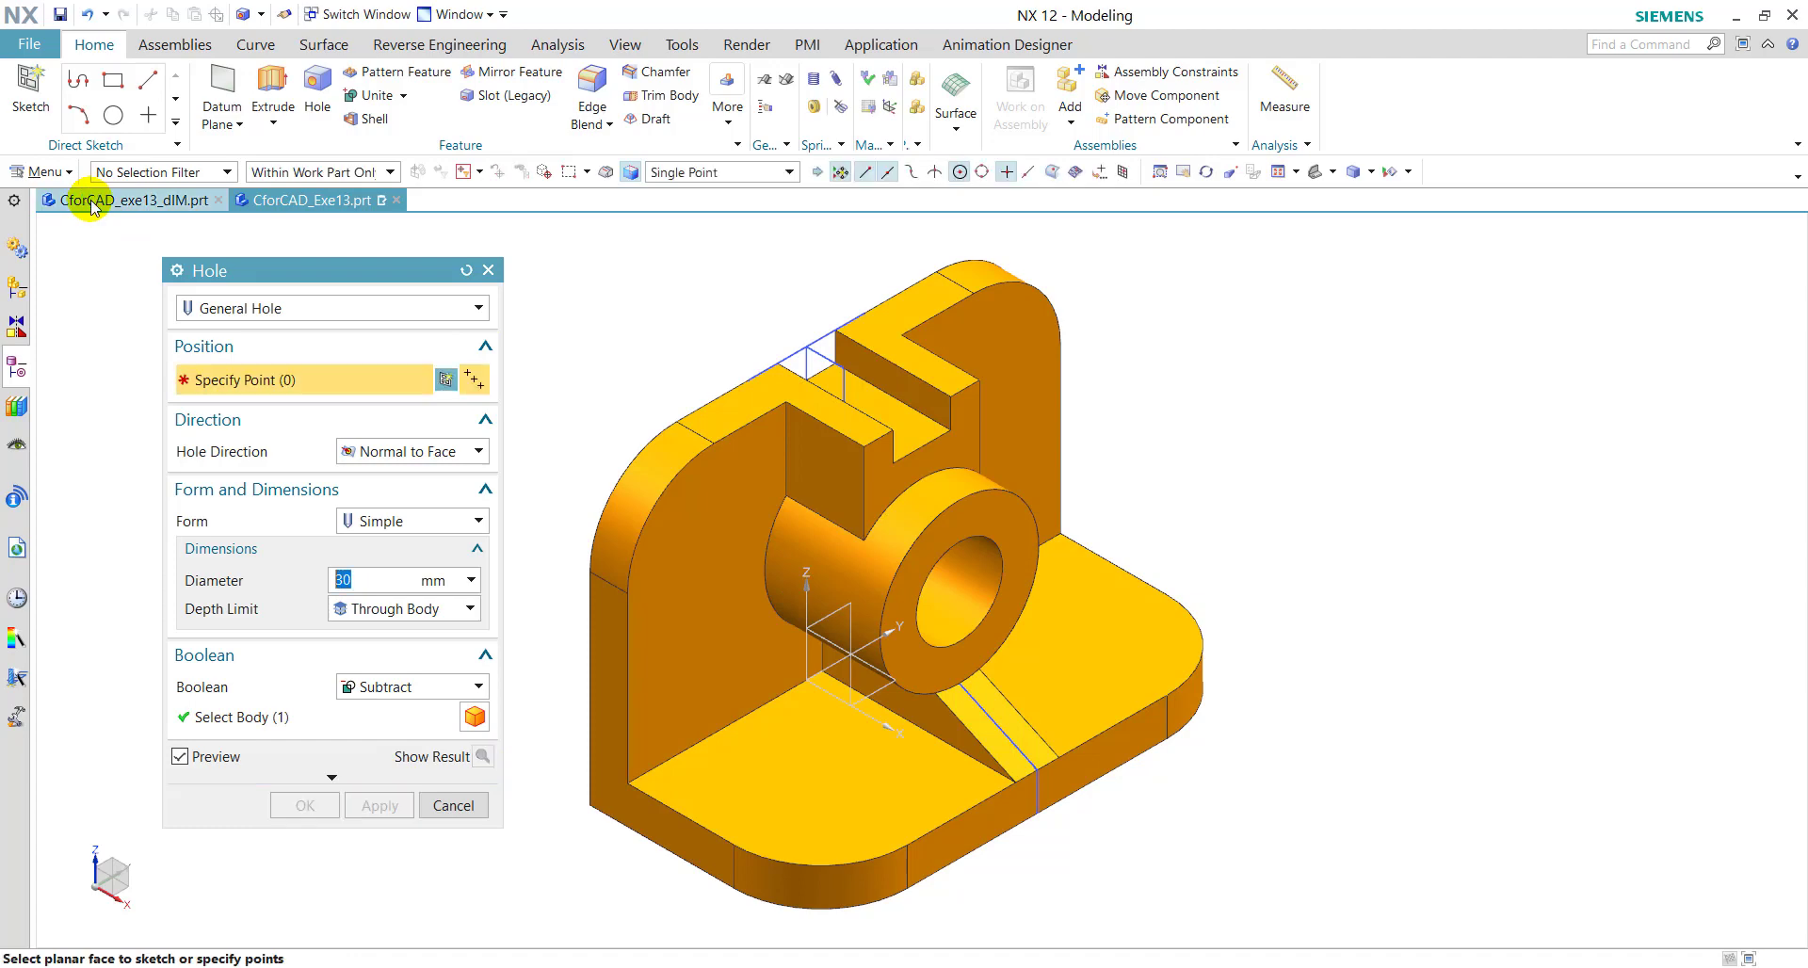
{"action": "left_click", "coordinate": [662, 557]}
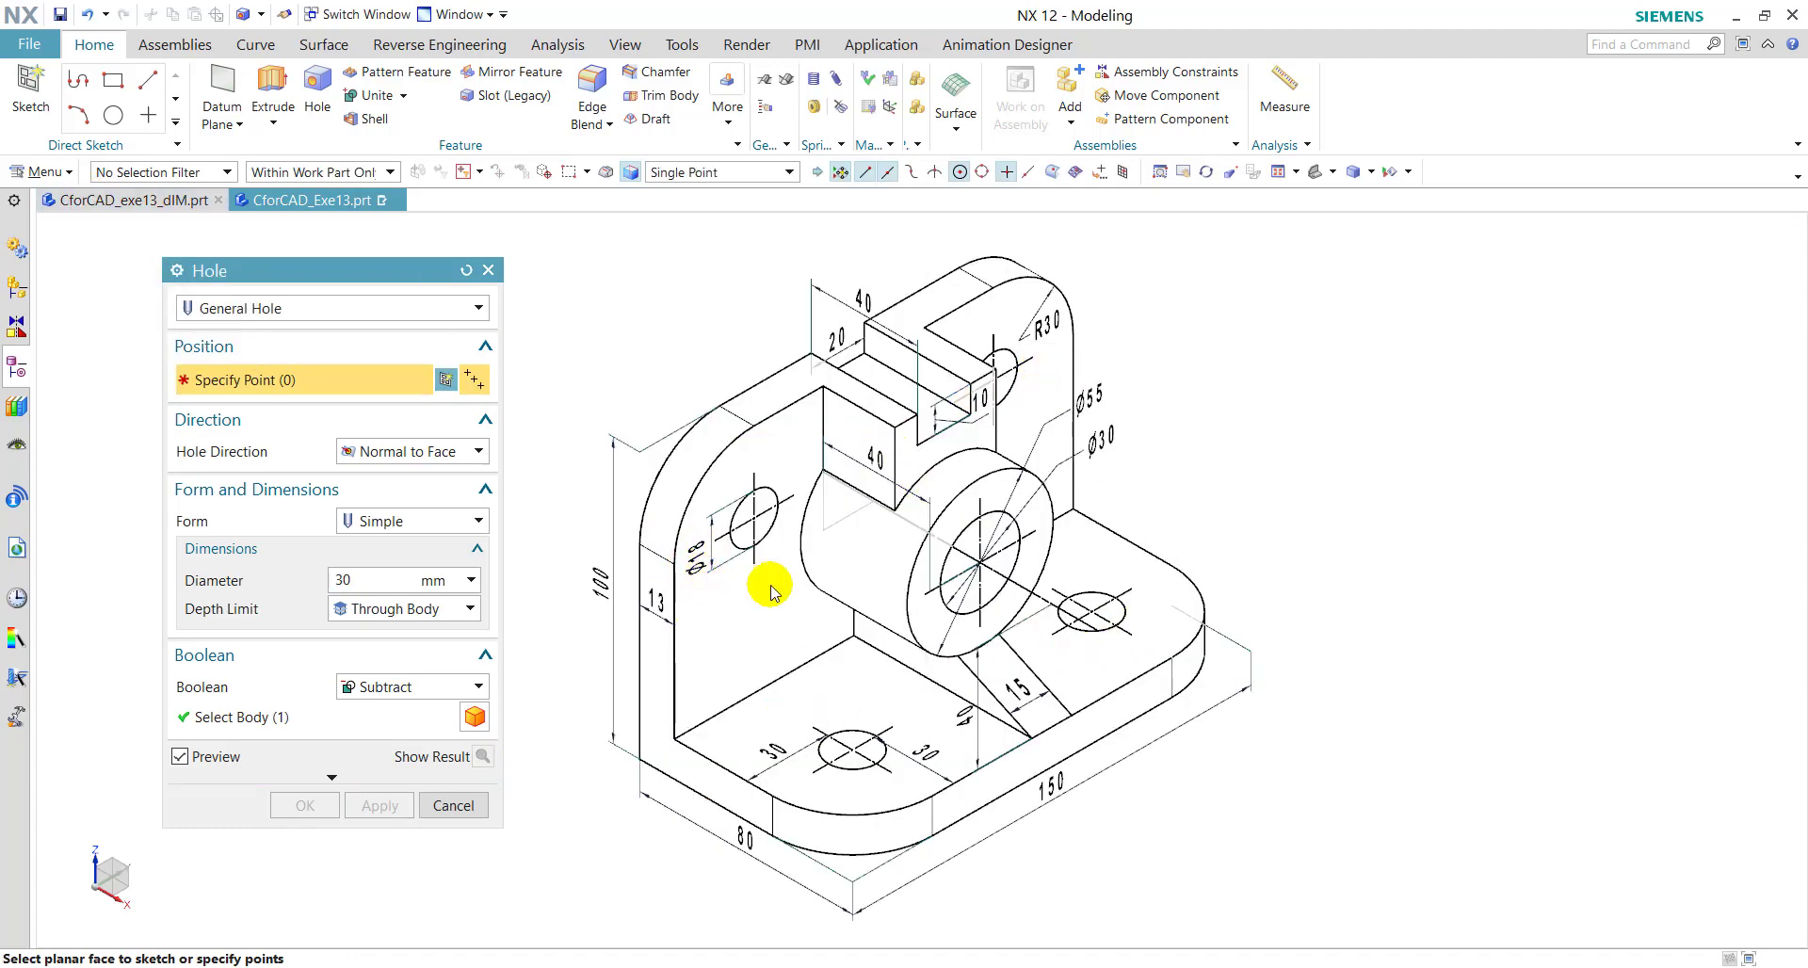
{"action": "left_click", "coordinate": [325, 202]}
{"action": "left_click", "coordinate": [377, 580]}
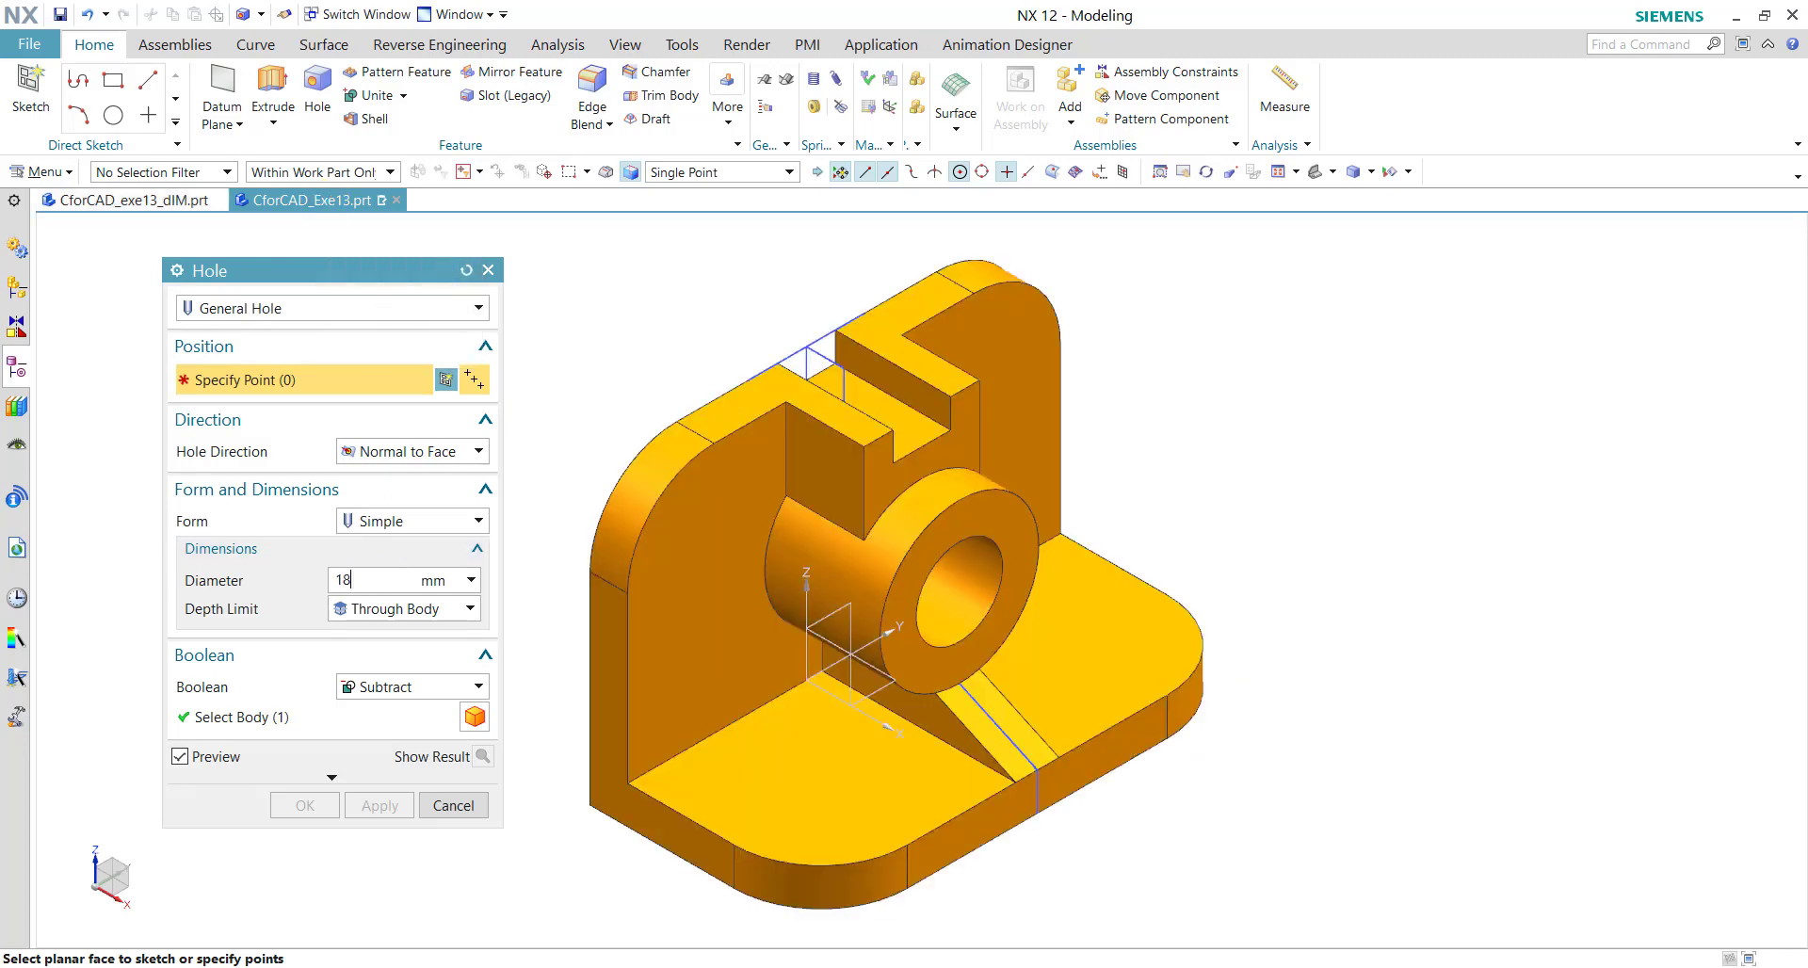
{"action": "left_click", "coordinate": [659, 499]}
{"action": "left_click", "coordinate": [1039, 283]}
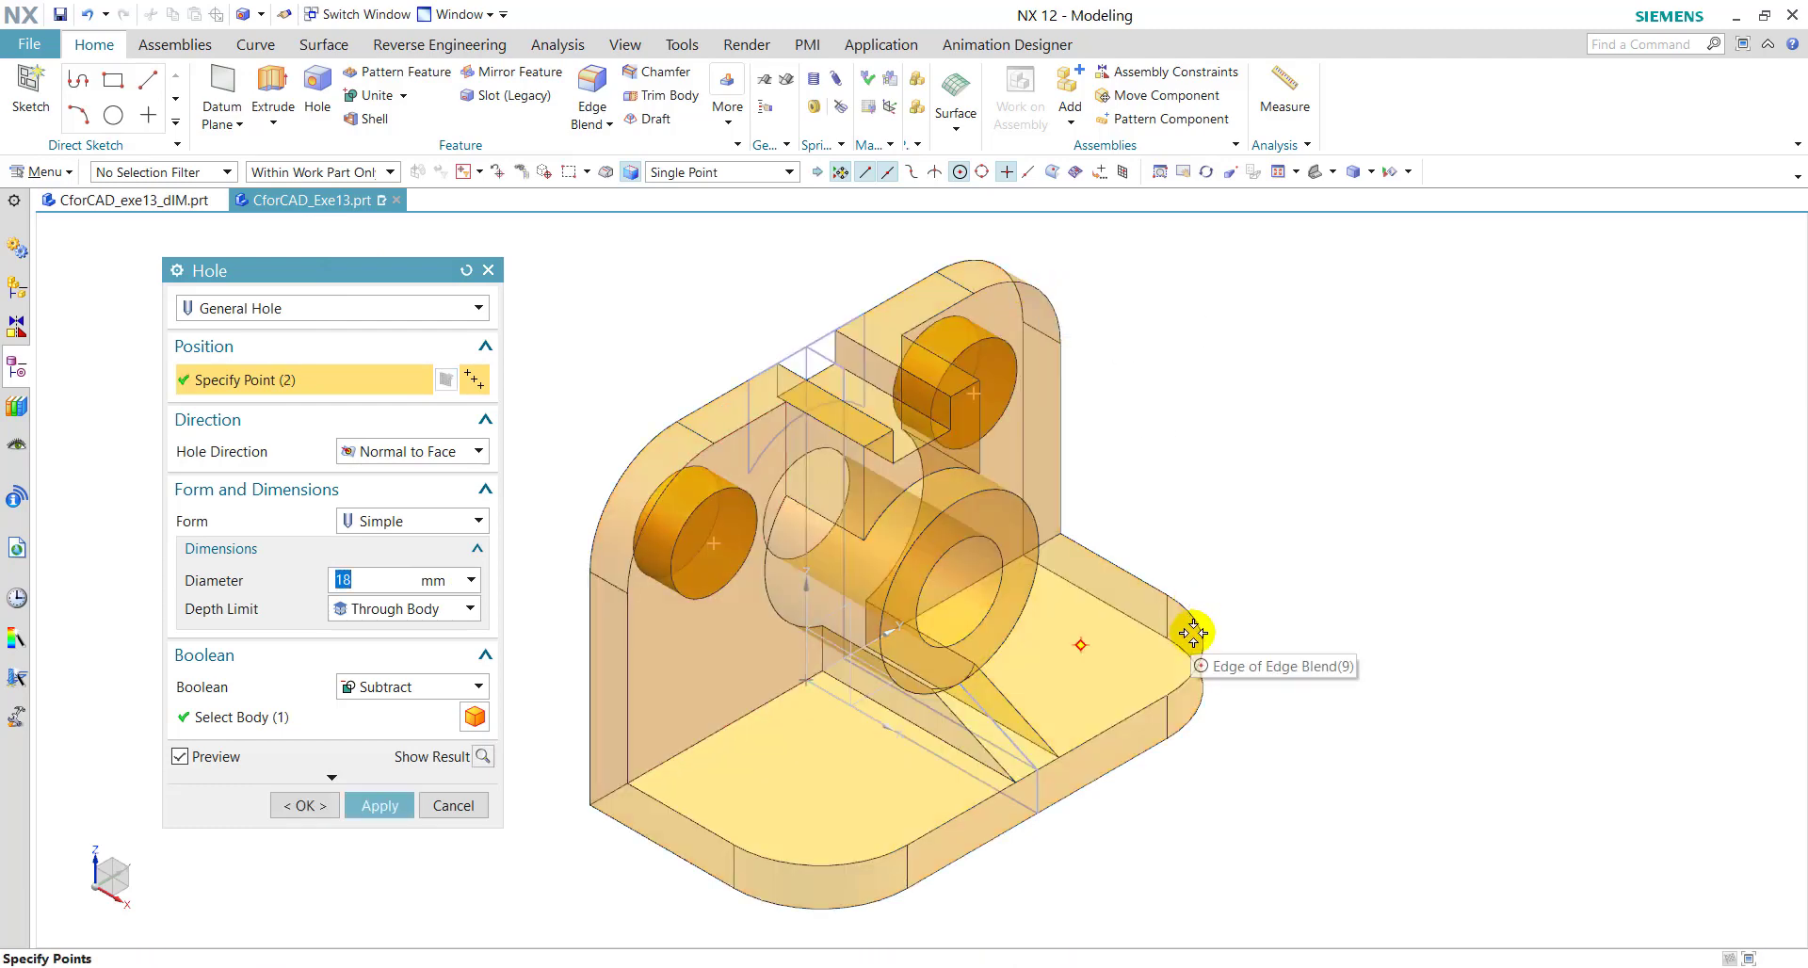
{"action": "left_click", "coordinate": [1200, 642]}
{"action": "left_click", "coordinate": [810, 867]}
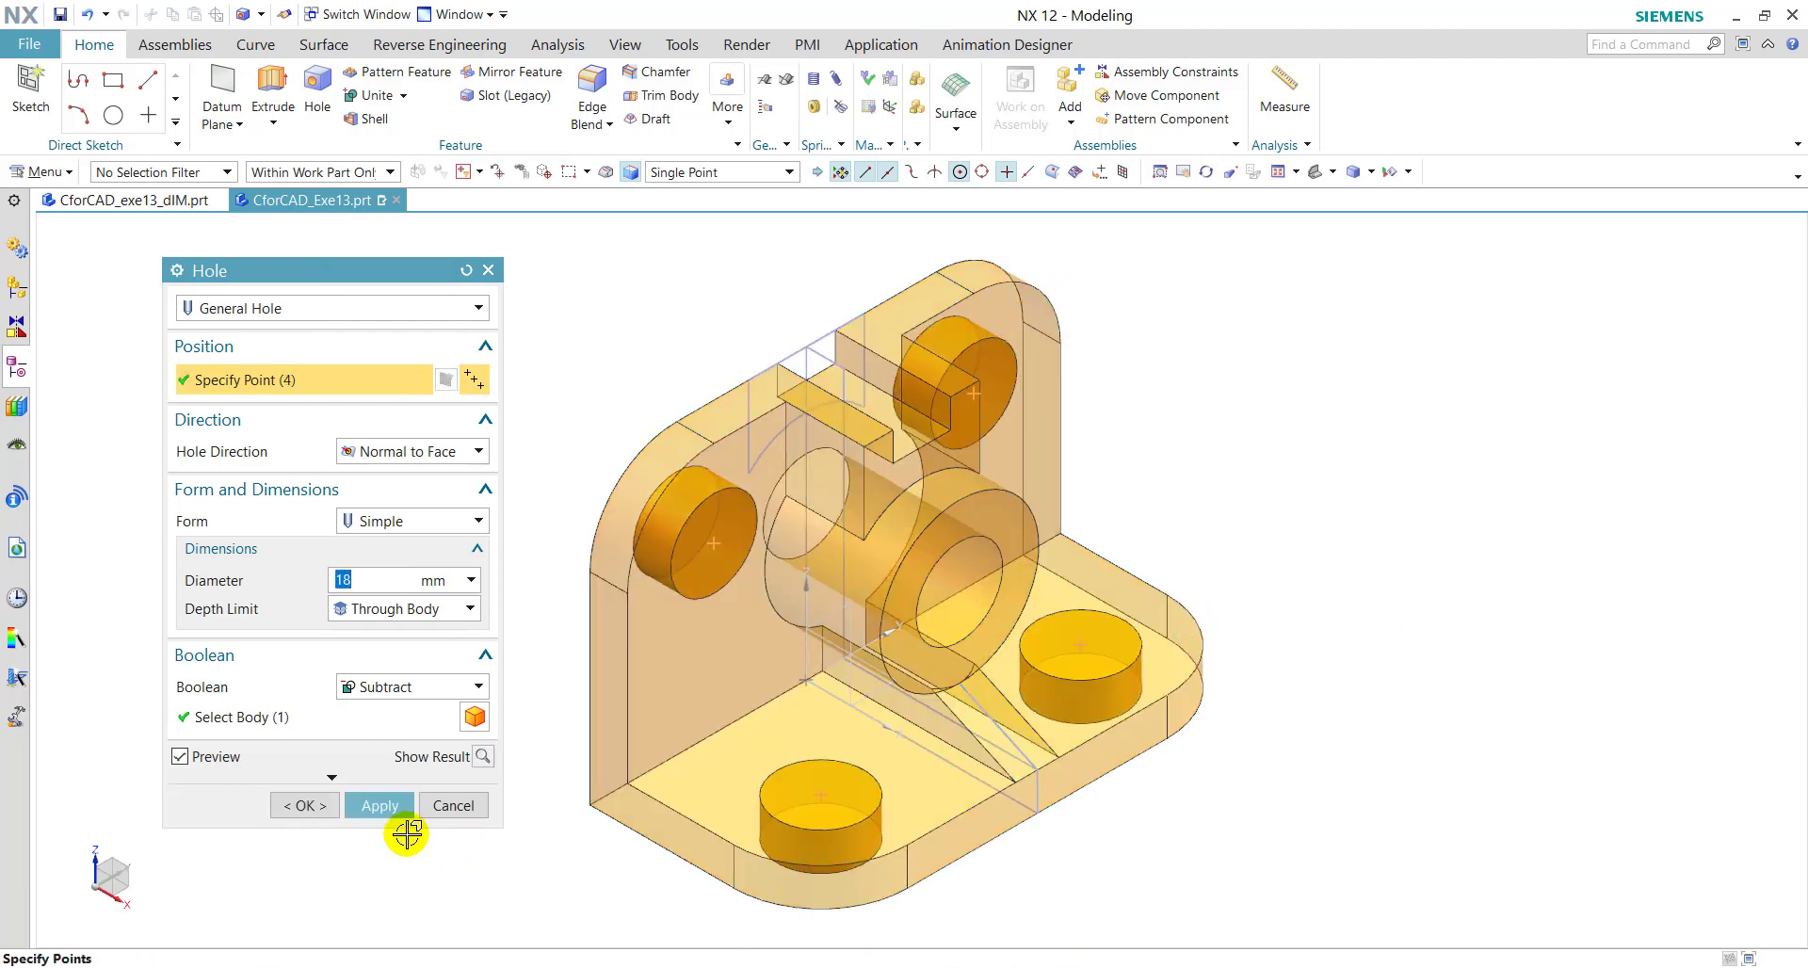
{"action": "left_click", "coordinate": [375, 811]}
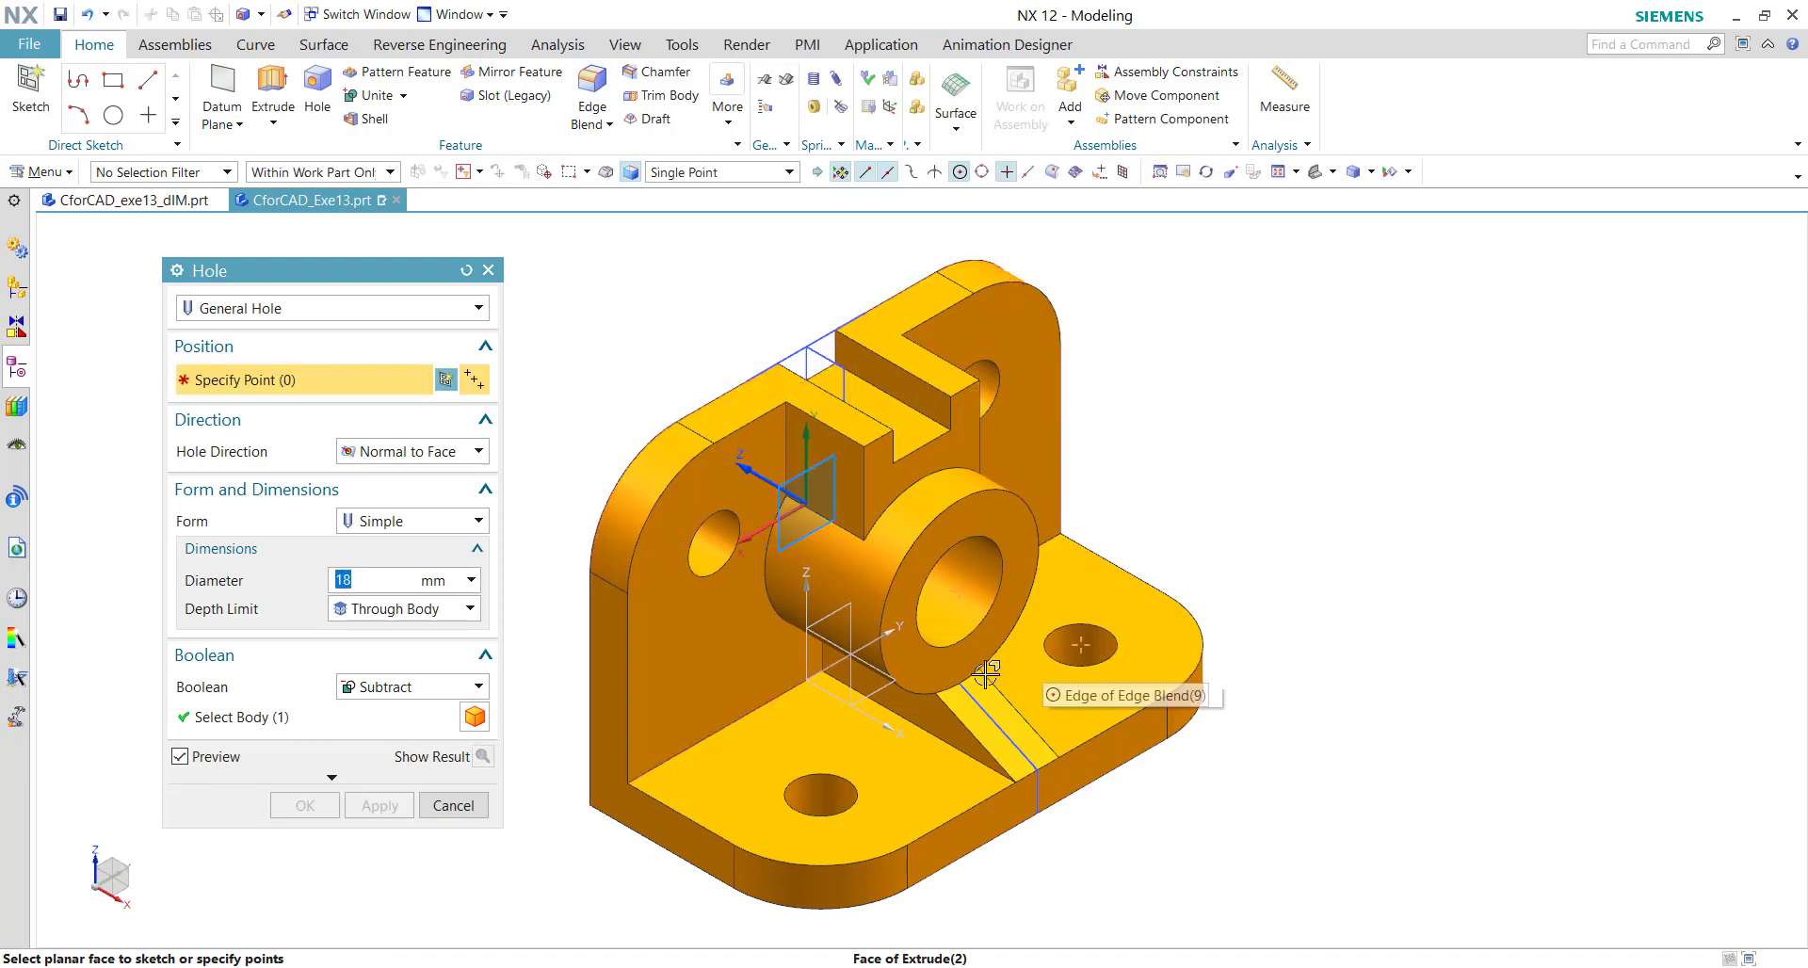
{"action": "left_click", "coordinate": [457, 808]}
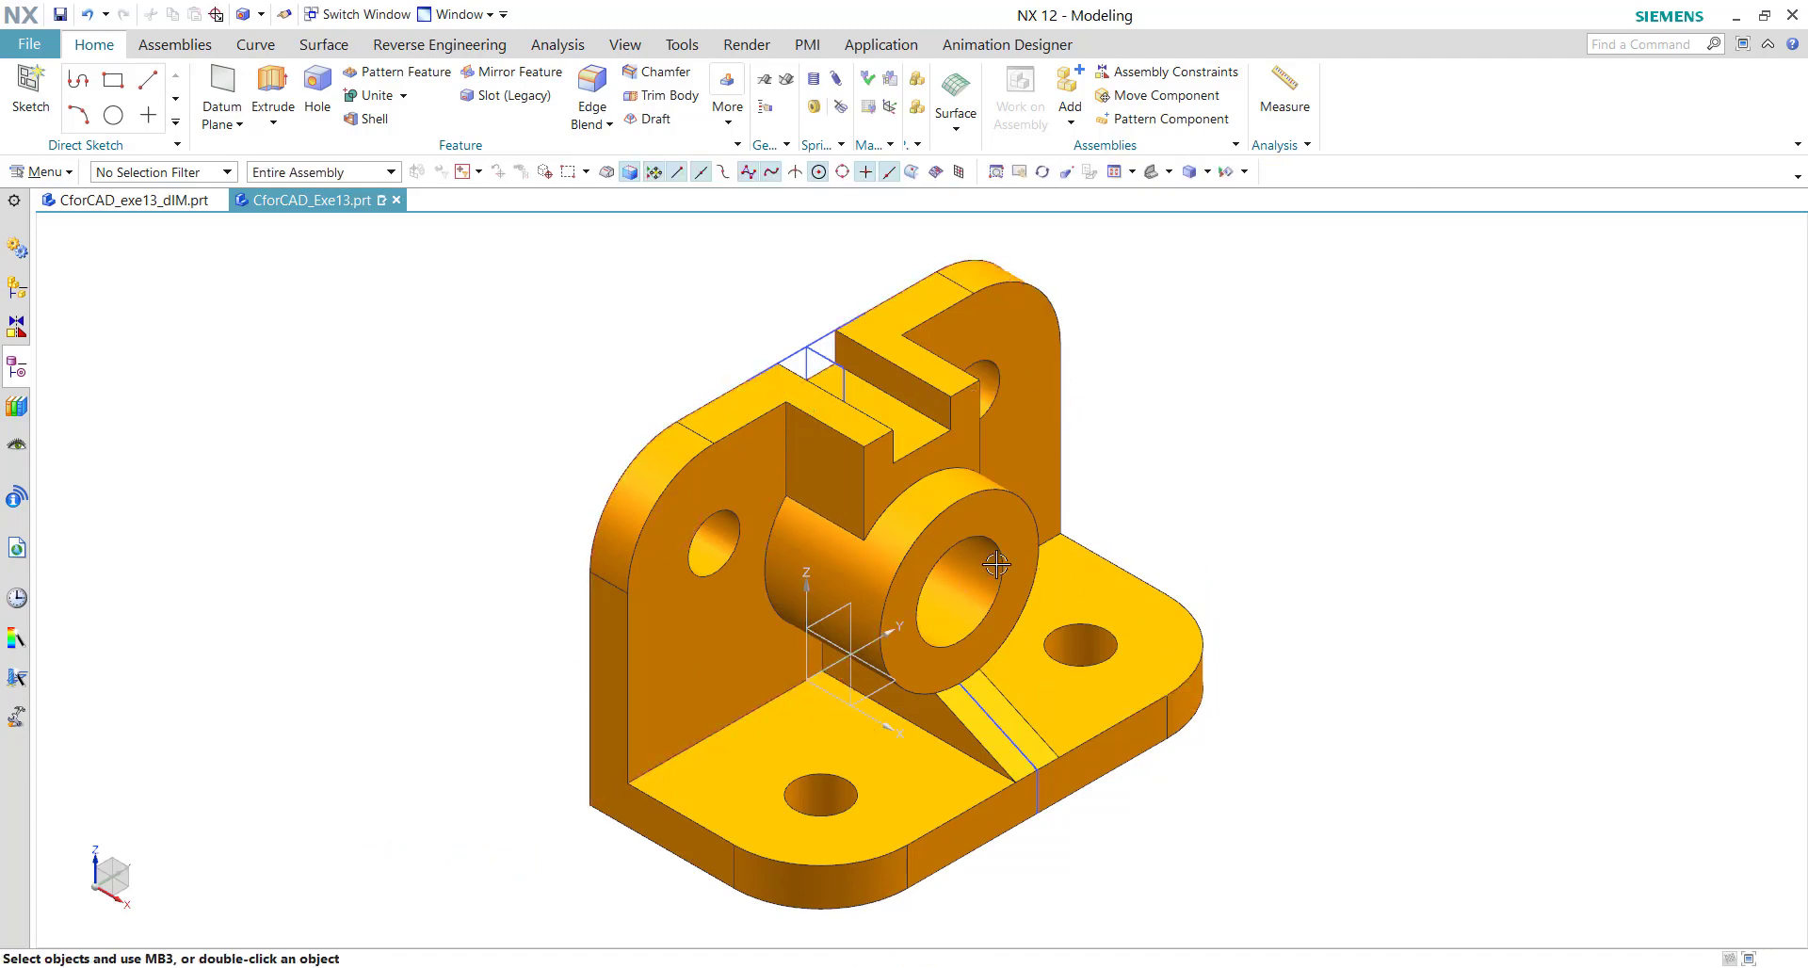
Step: Hide all sketches and datums so that only the solid bracket is displayed
{"action": "left_click", "coordinate": [1226, 173]}
{"action": "left_click", "coordinate": [437, 439]}
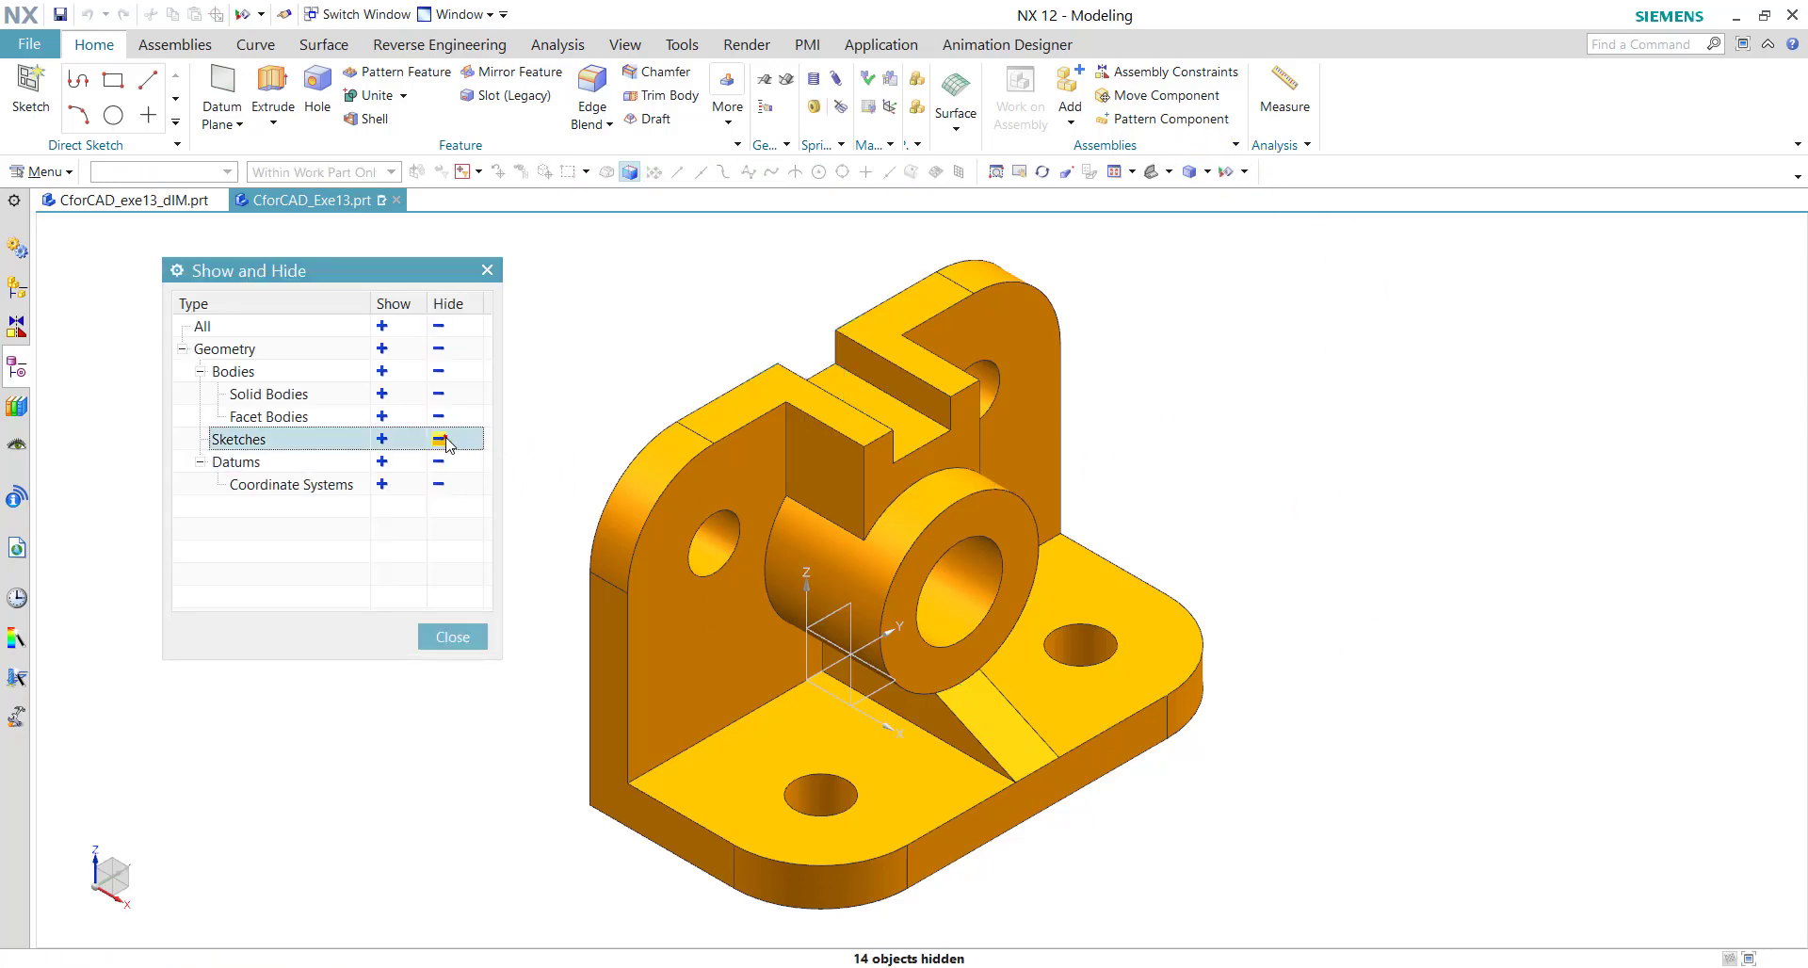
{"action": "left_click", "coordinate": [438, 461]}
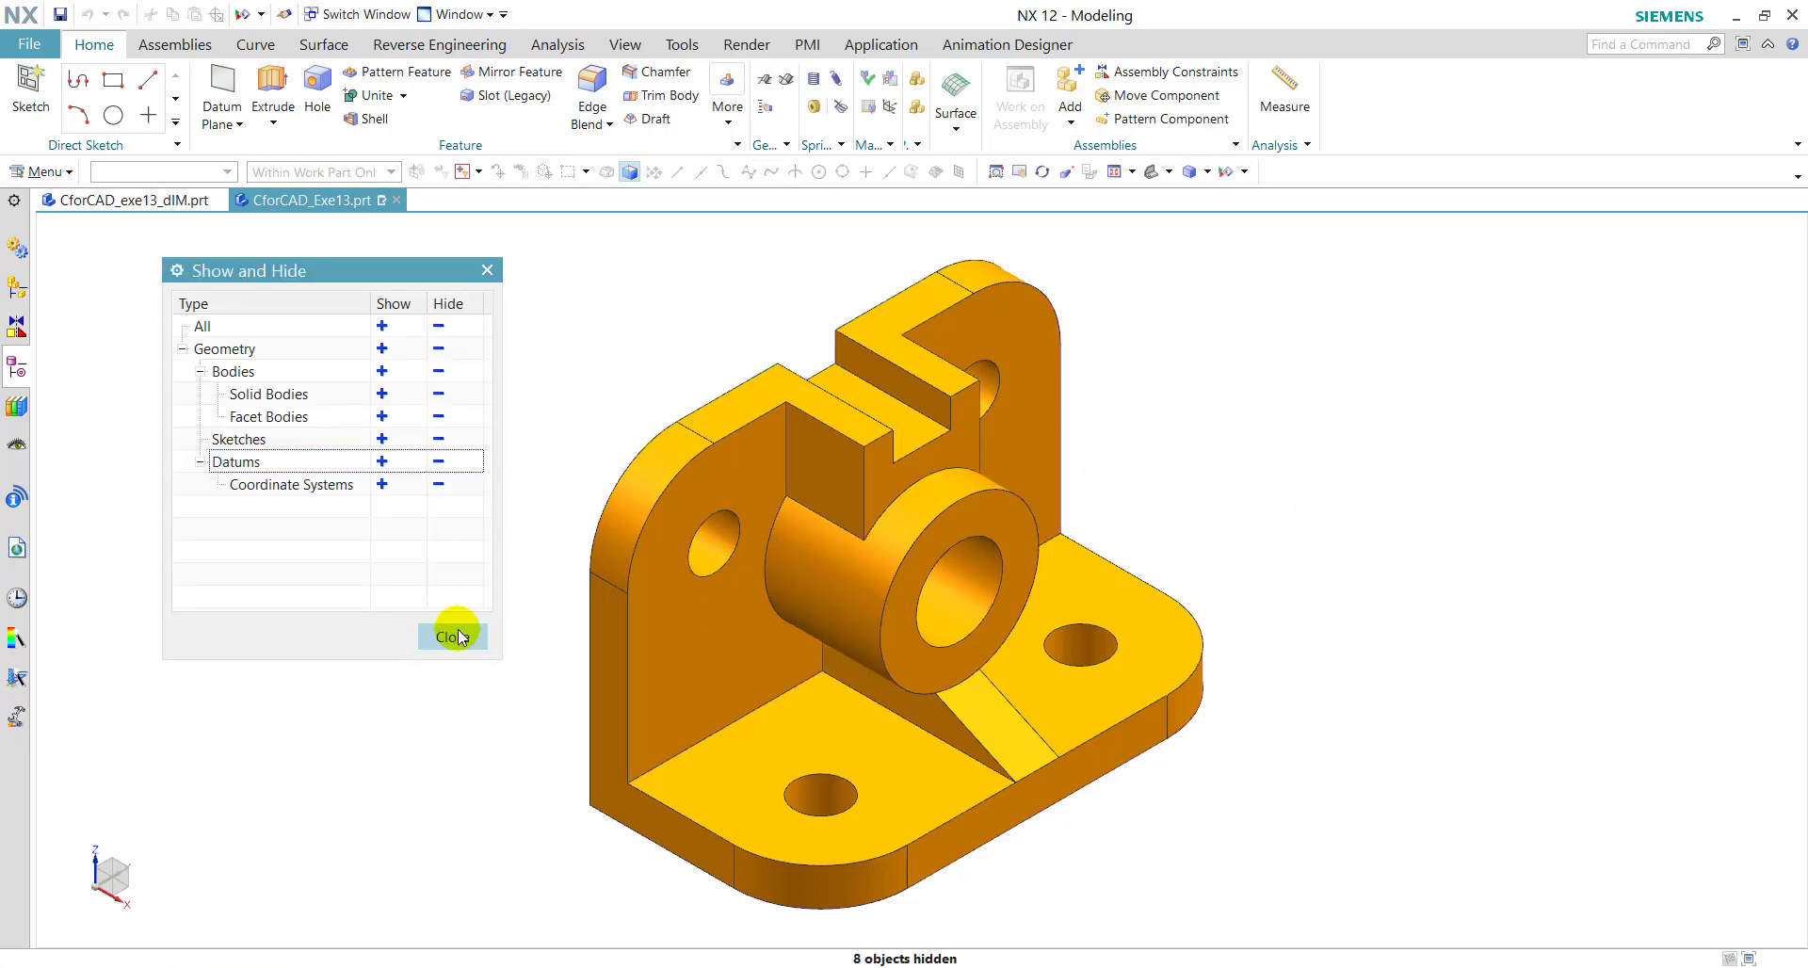
{"action": "left_click", "coordinate": [458, 630]}
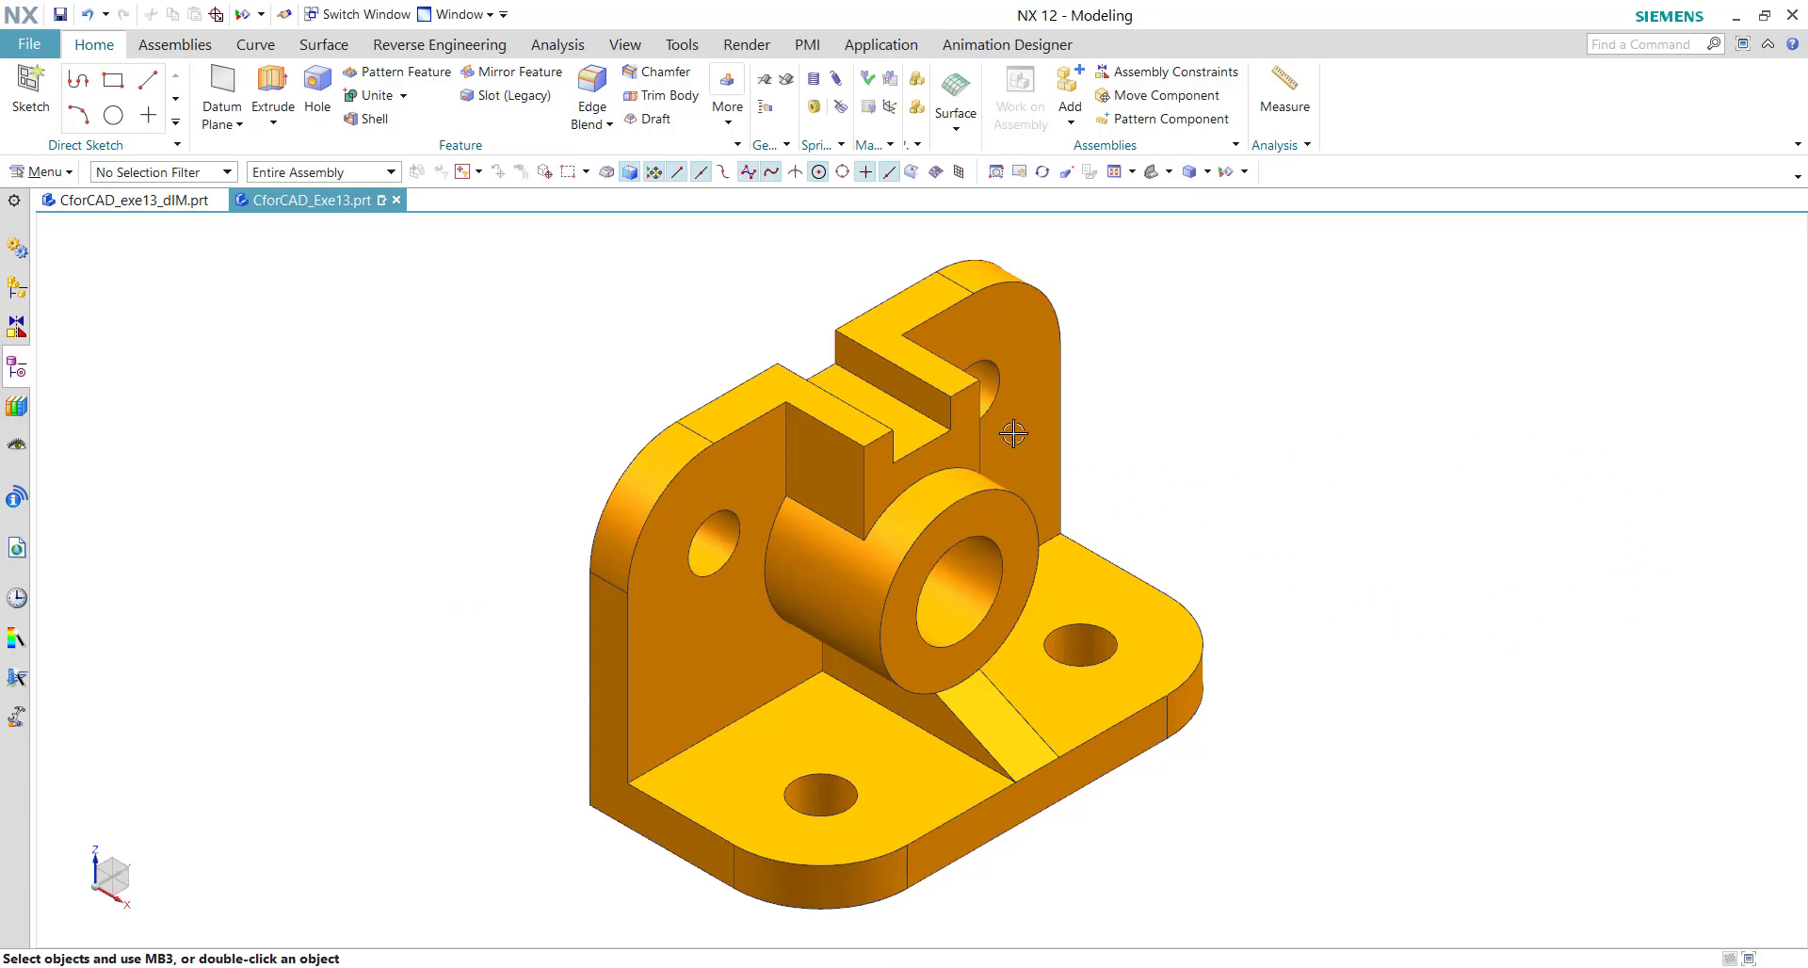
Step: Change the display colour of the whole bracket body from the colour palette to a turquoise green
{"action": "left_click", "coordinate": [625, 44]}
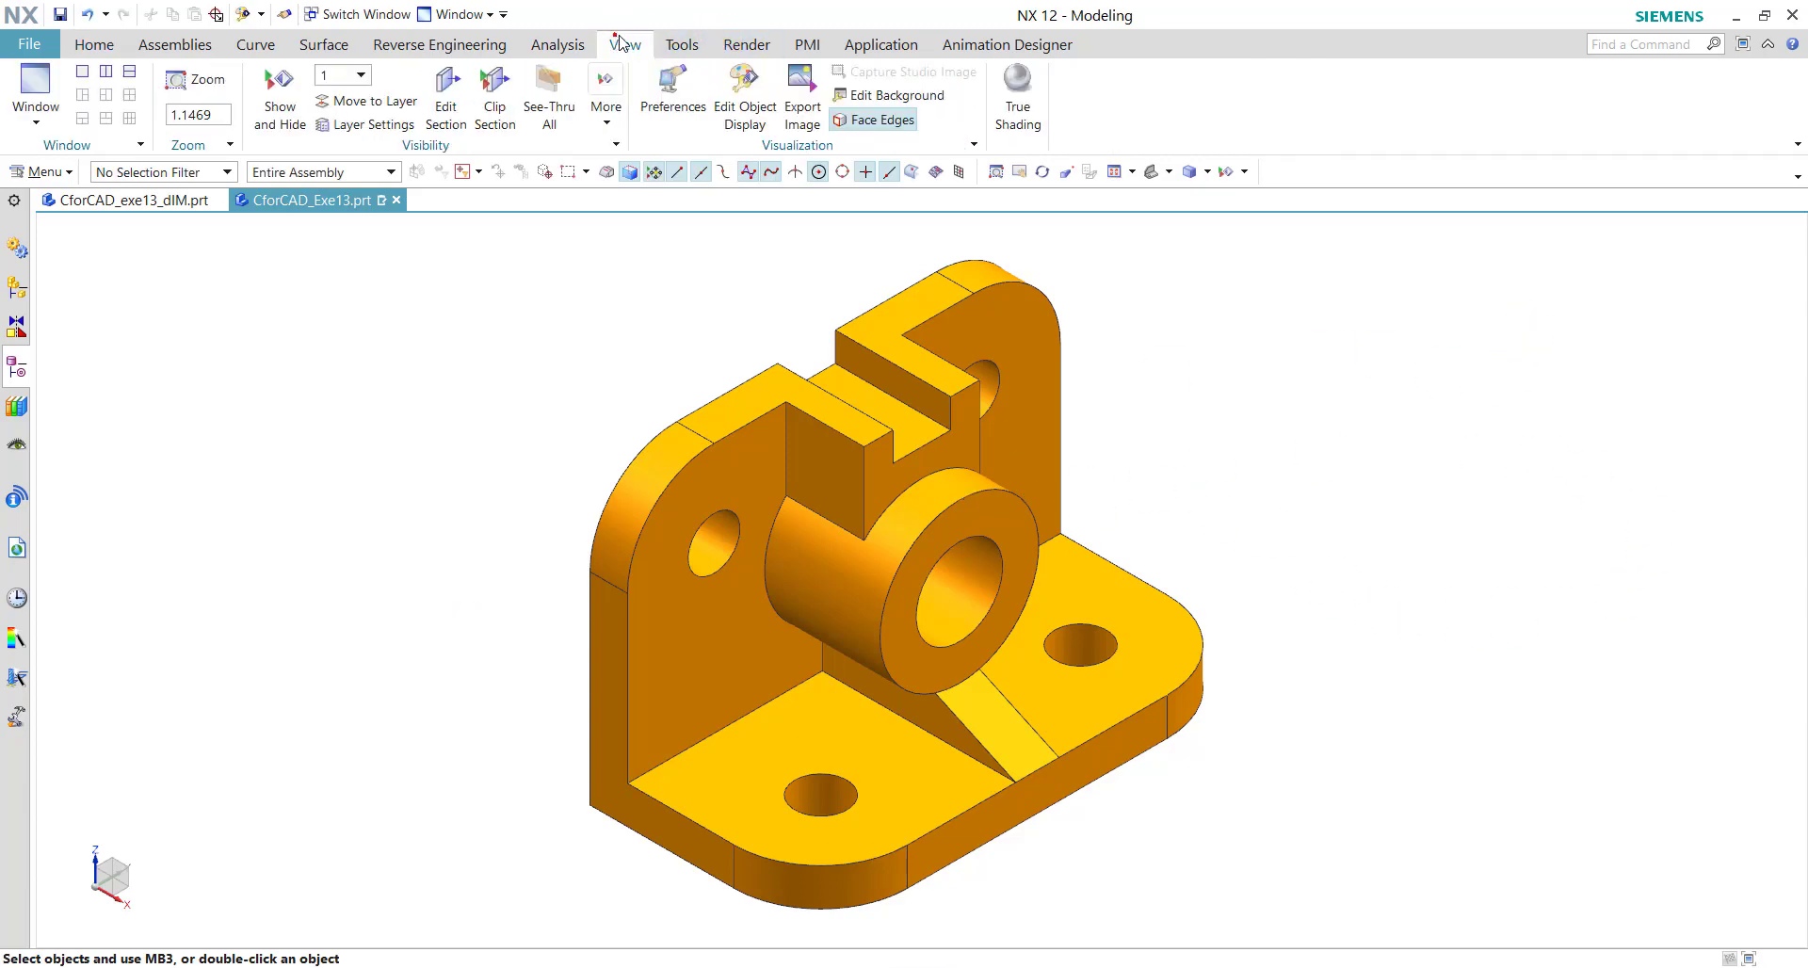
{"action": "left_click", "coordinate": [745, 107]}
{"action": "left_click", "coordinate": [839, 517]}
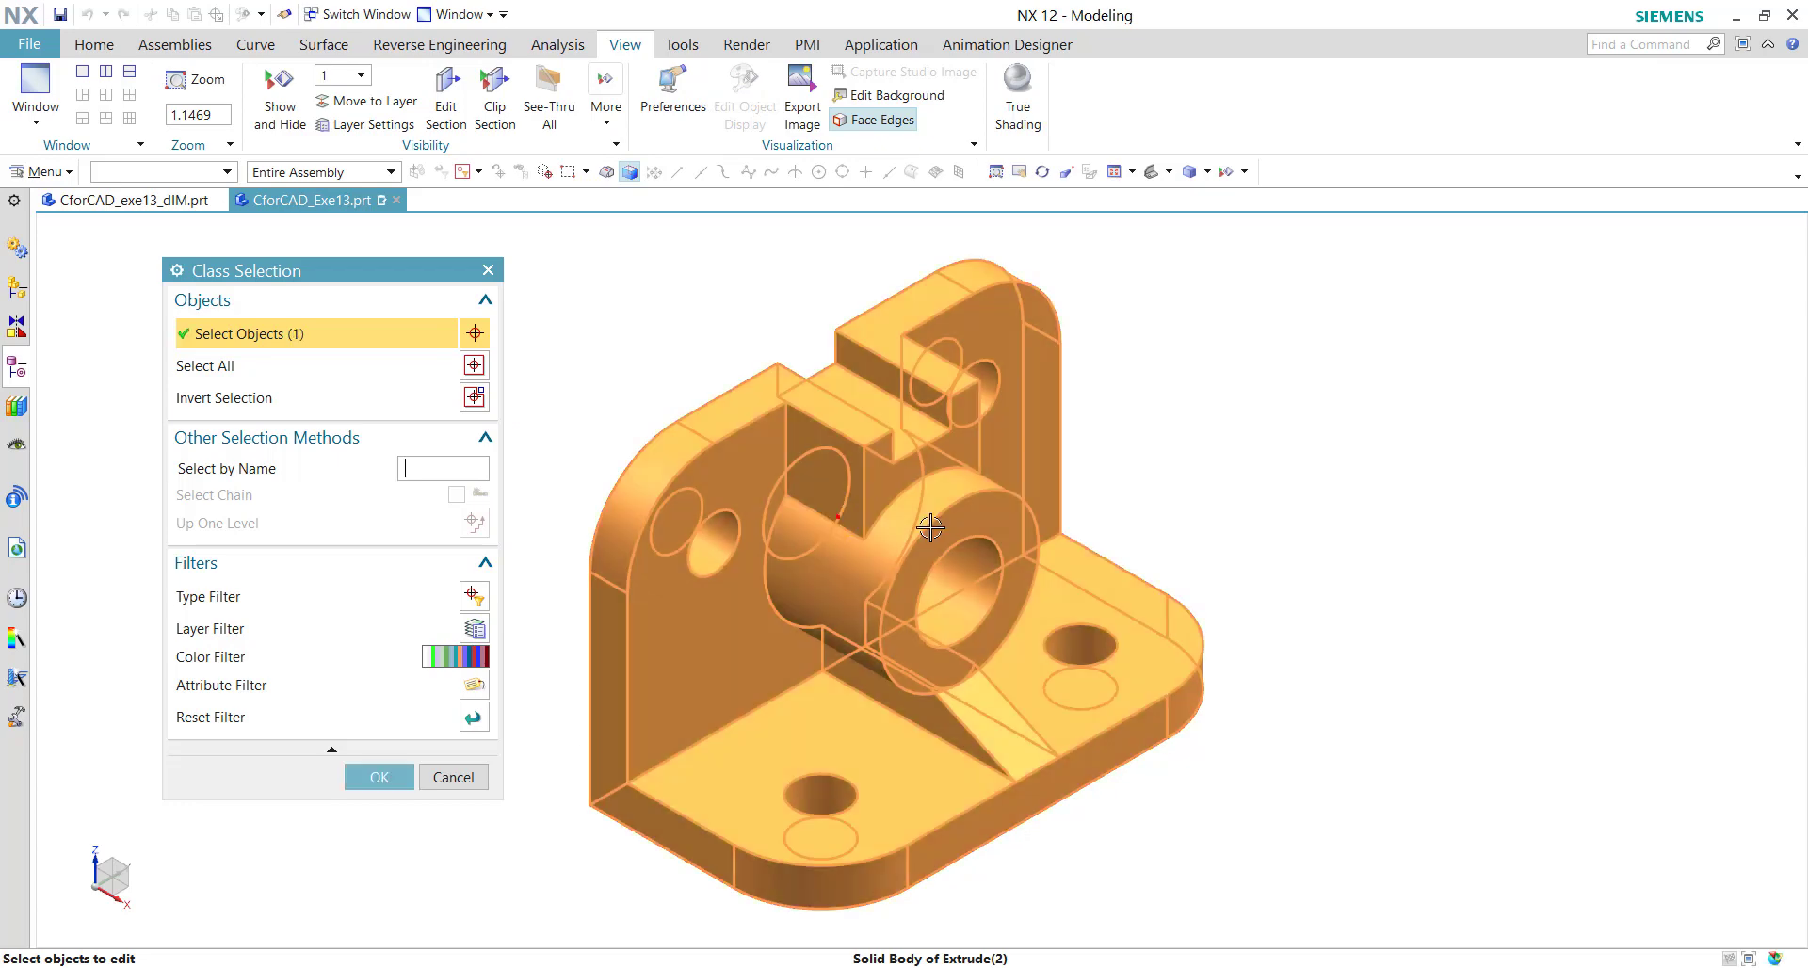
{"action": "left_click", "coordinate": [380, 791]}
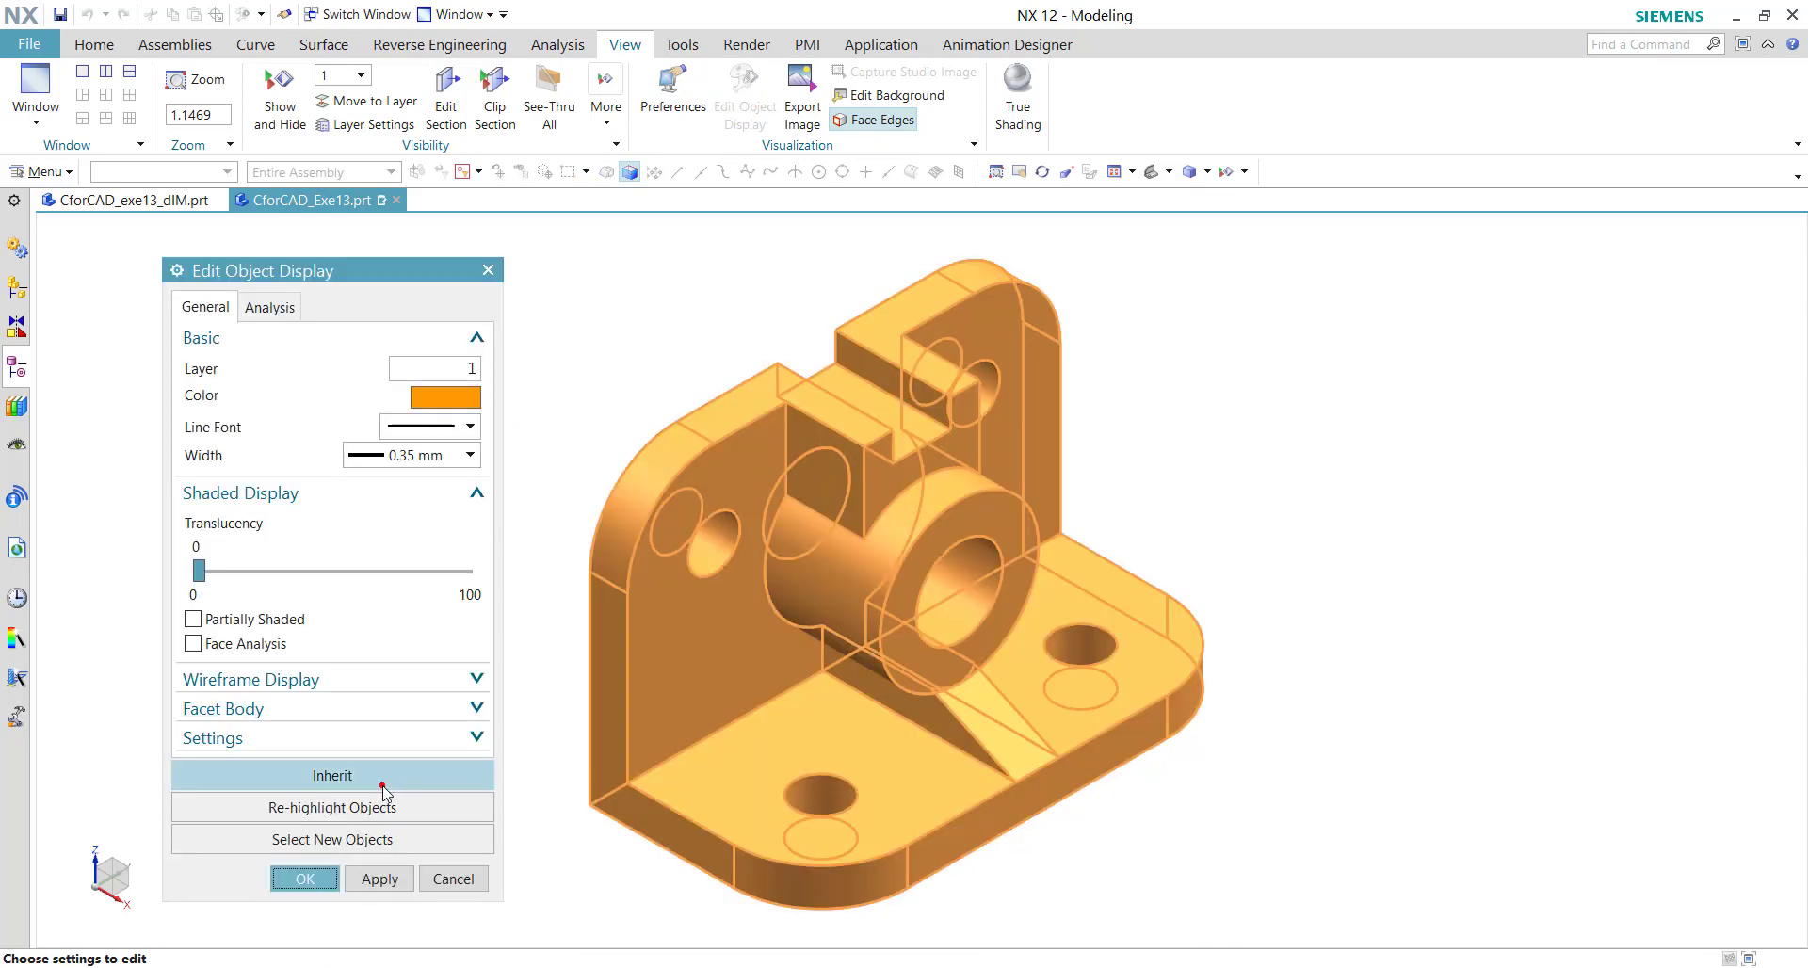
{"action": "left_click", "coordinate": [435, 388]}
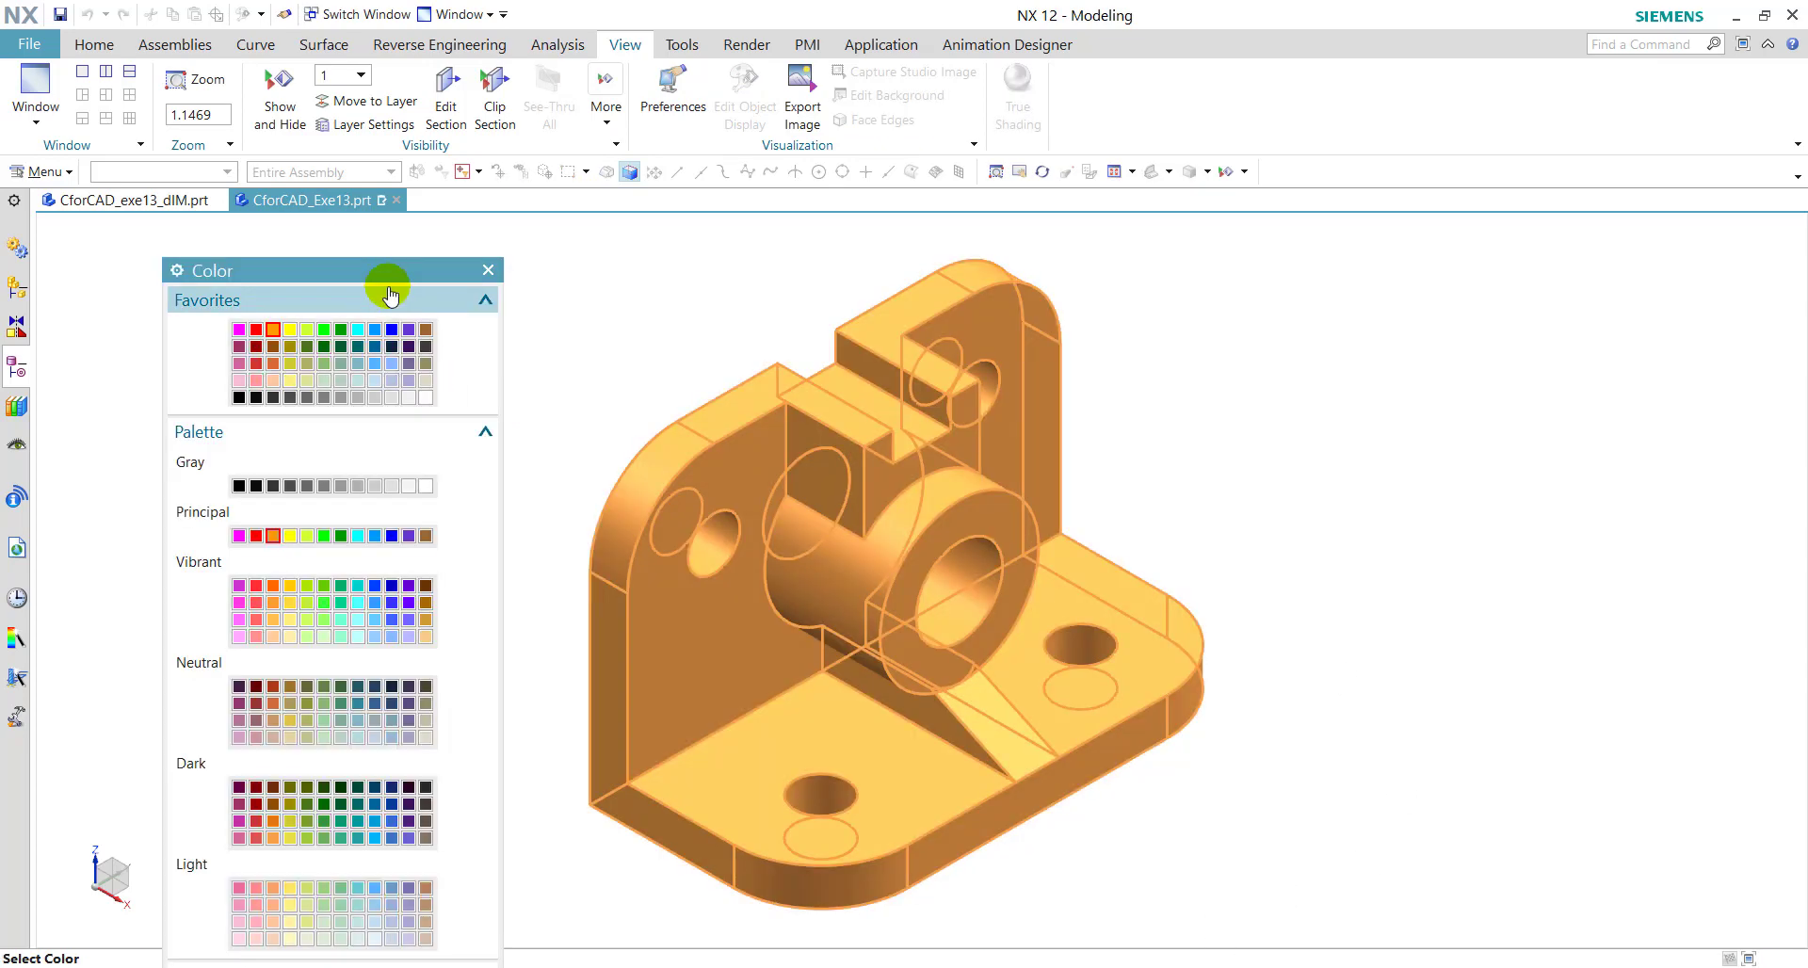
{"action": "left_click_drag", "start_coordinate": [388, 275], "coordinate": [406, 103]}
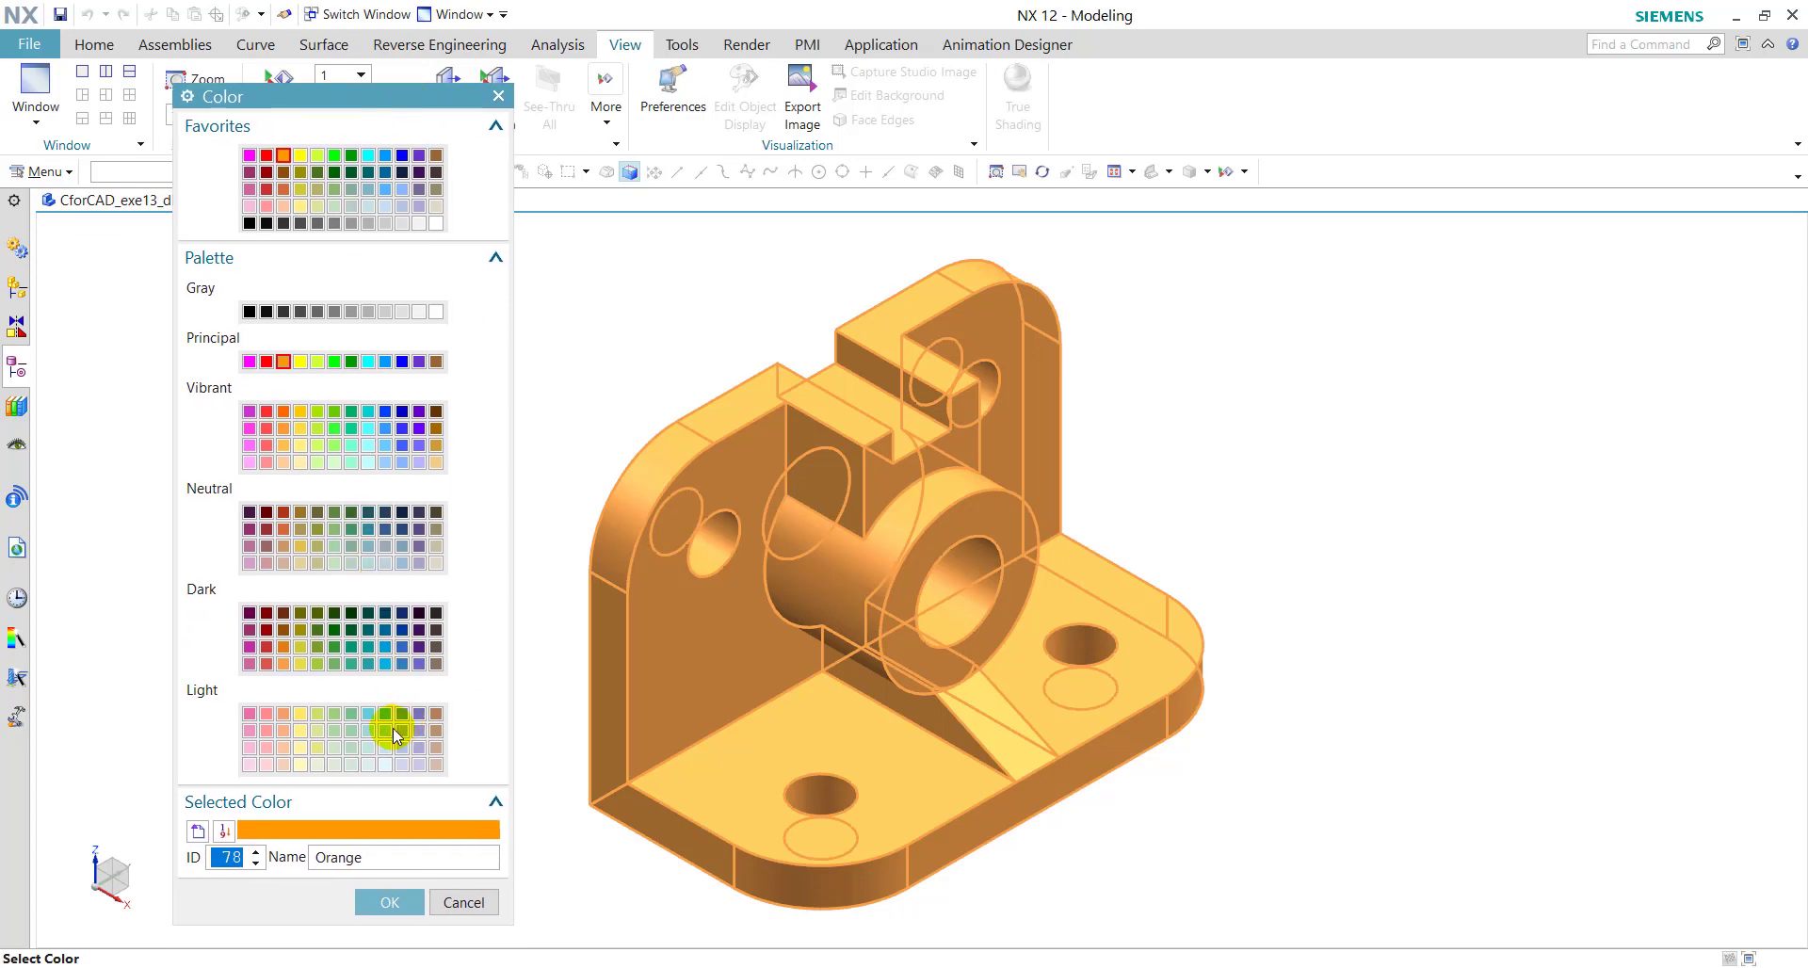
{"action": "left_click", "coordinate": [389, 902]}
{"action": "left_click", "coordinate": [314, 705]}
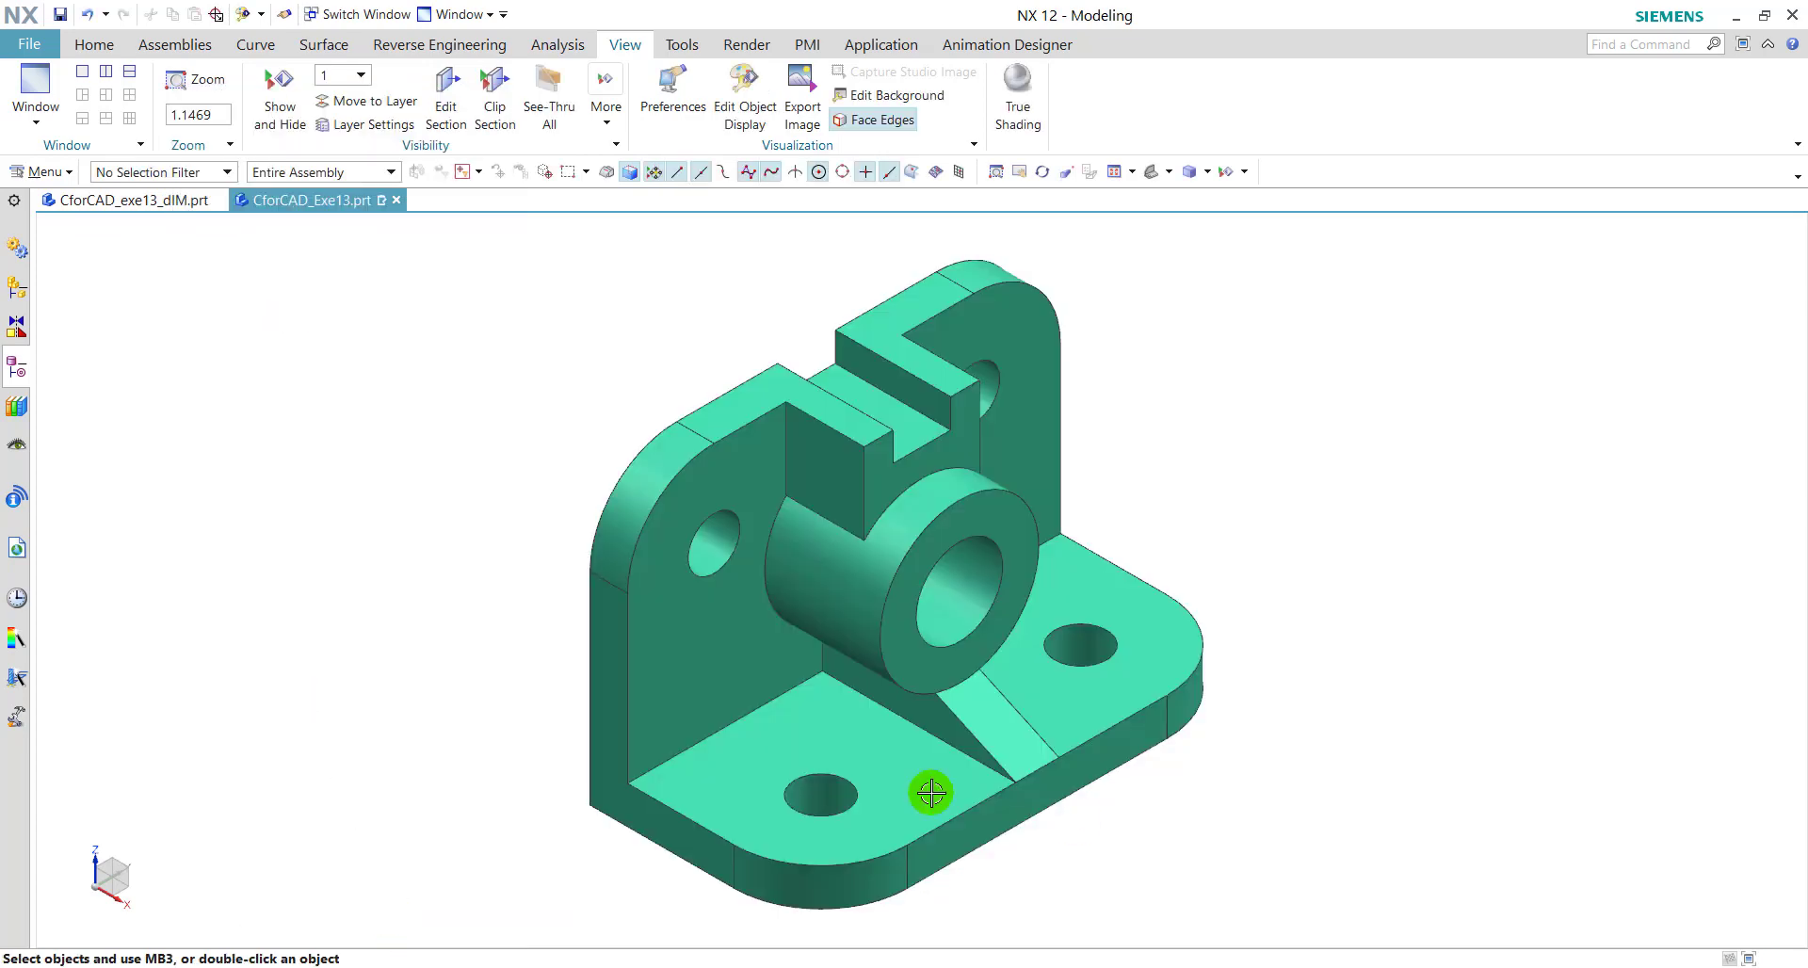